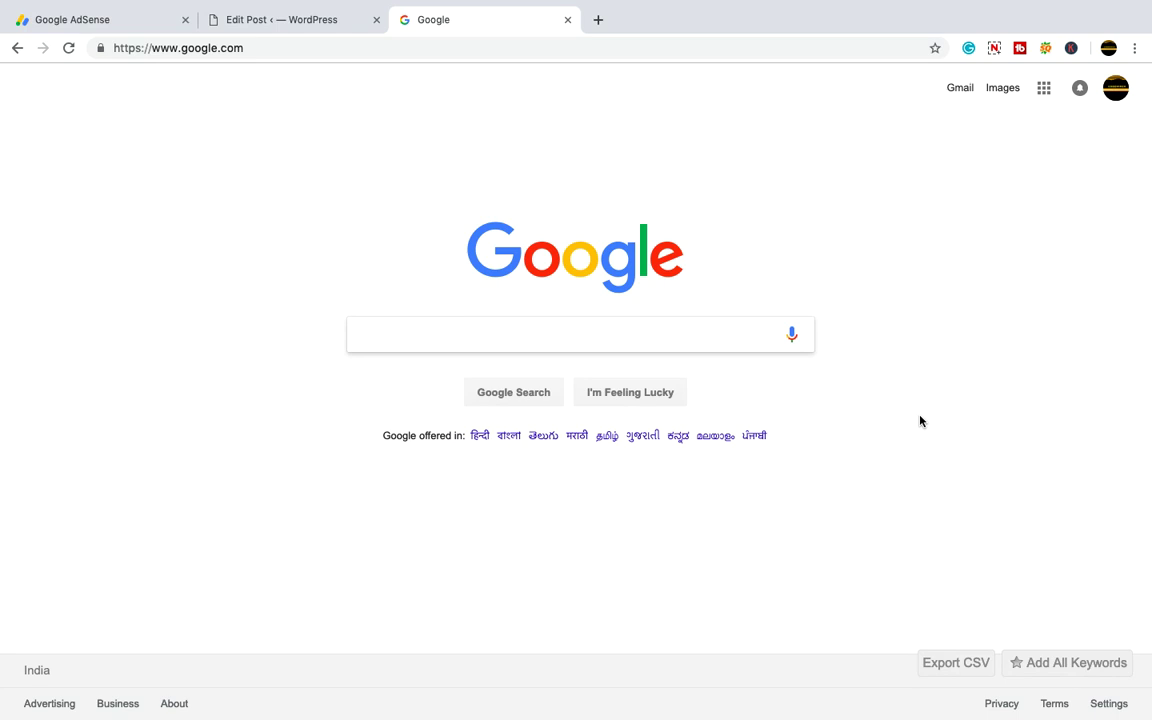
- Switch to Google AdSense, open the Auto ads global settings for editing, and preview the Matched content format
{"action": "left_click", "coordinate": [74, 15]}
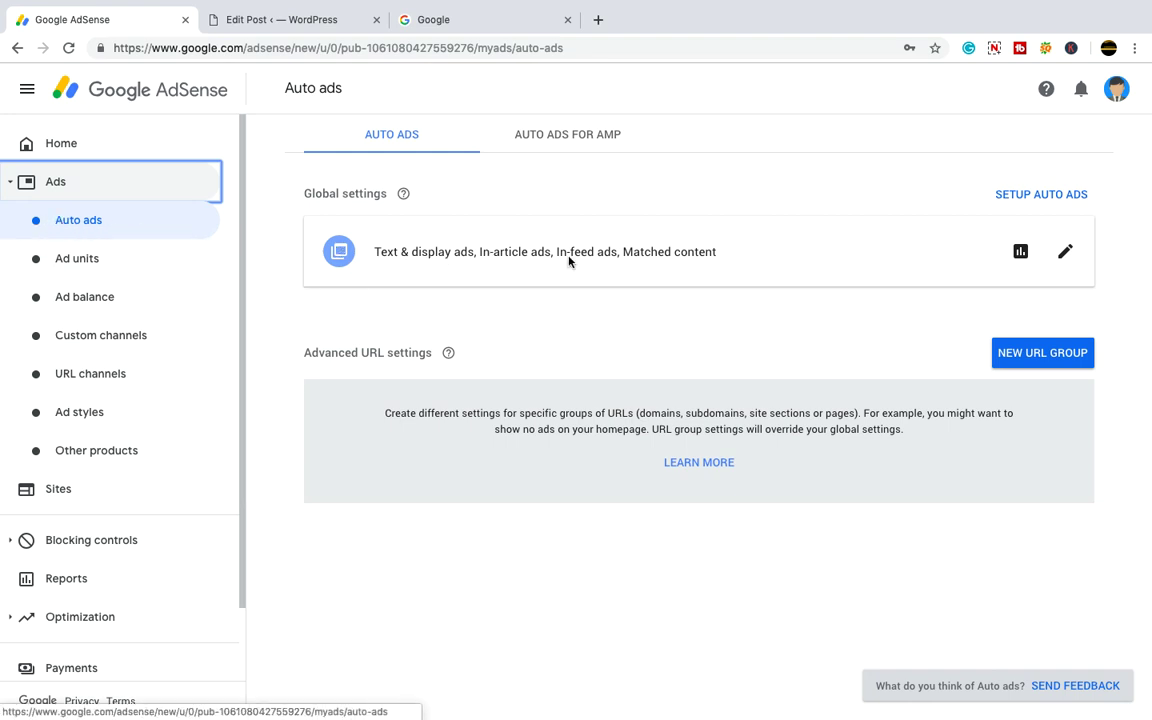
{"action": "left_click", "coordinate": [1063, 260]}
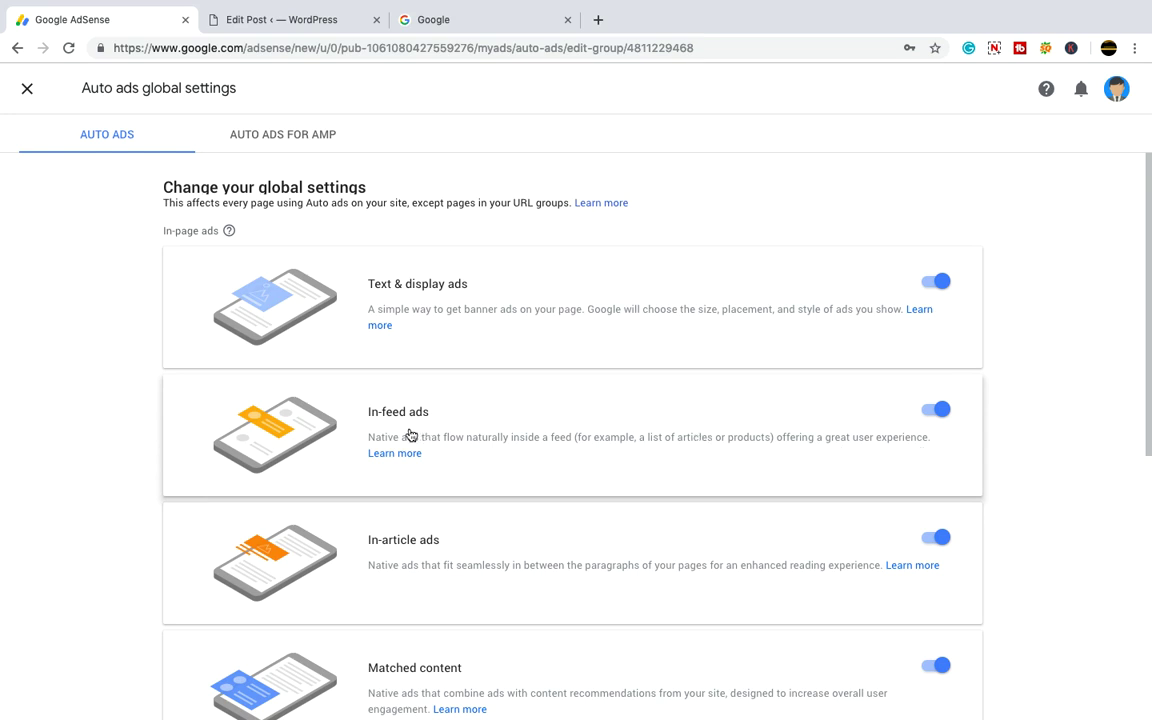
{"action": "scroll", "coordinate": [420, 435], "scroll_direction": "down", "scroll_amount": 3}
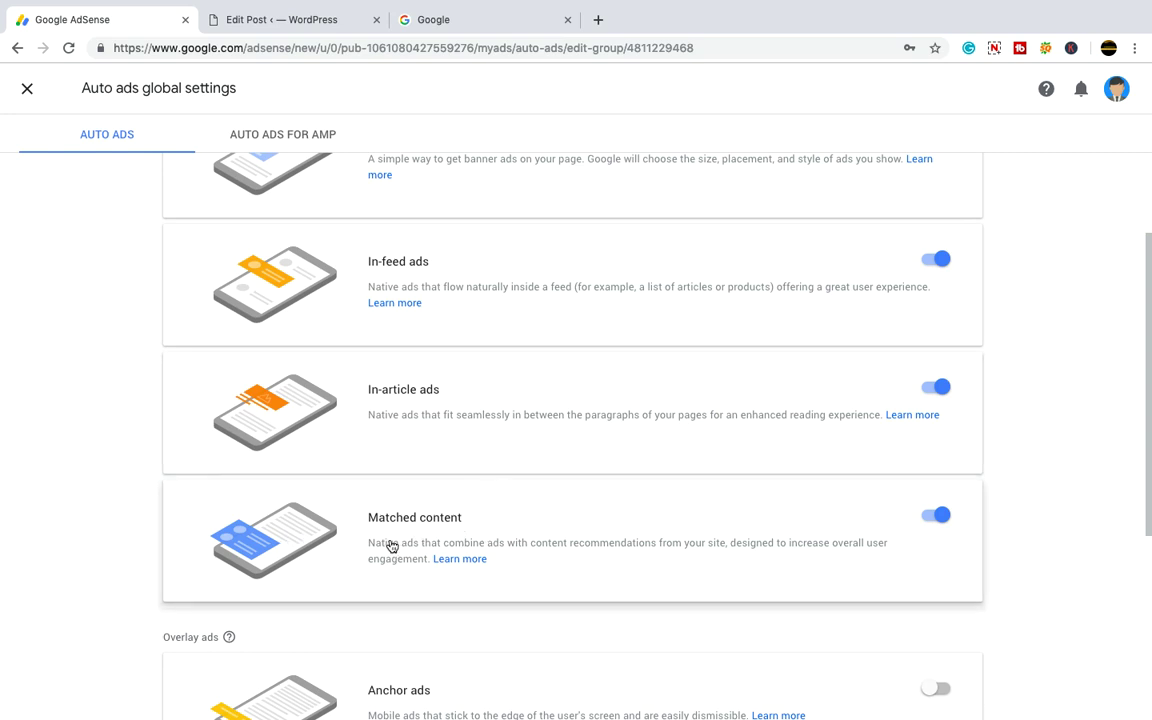
{"action": "left_click", "coordinate": [499, 522]}
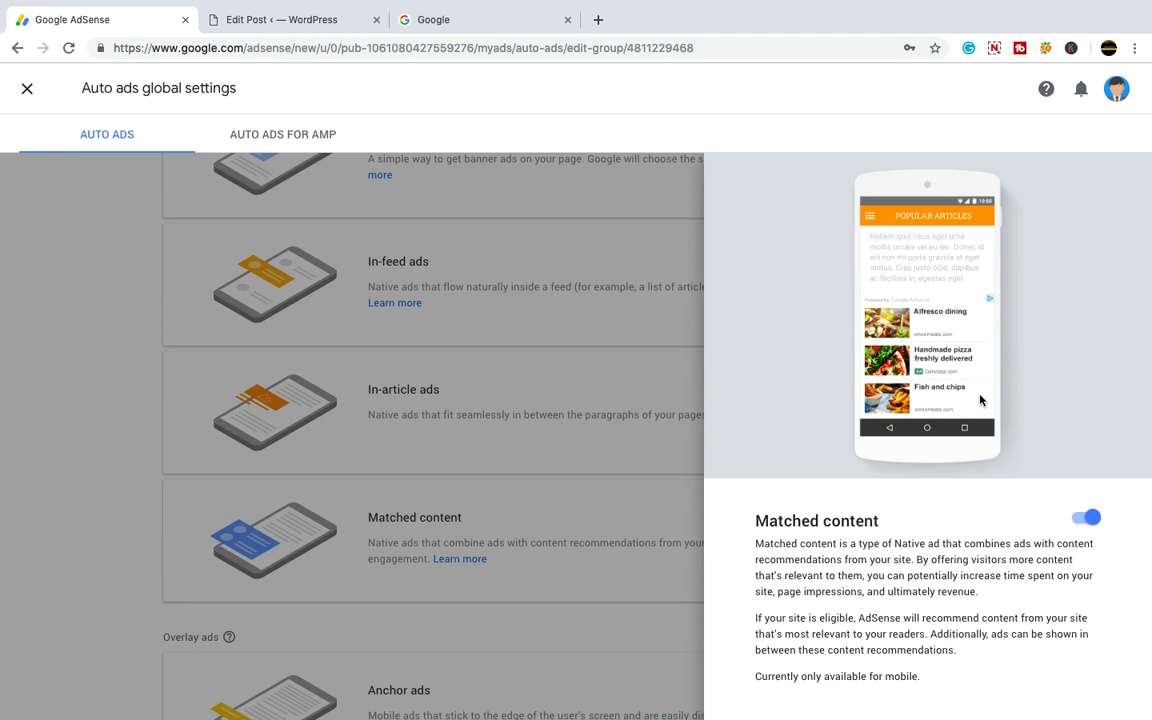
{"action": "left_click", "coordinate": [614, 244]}
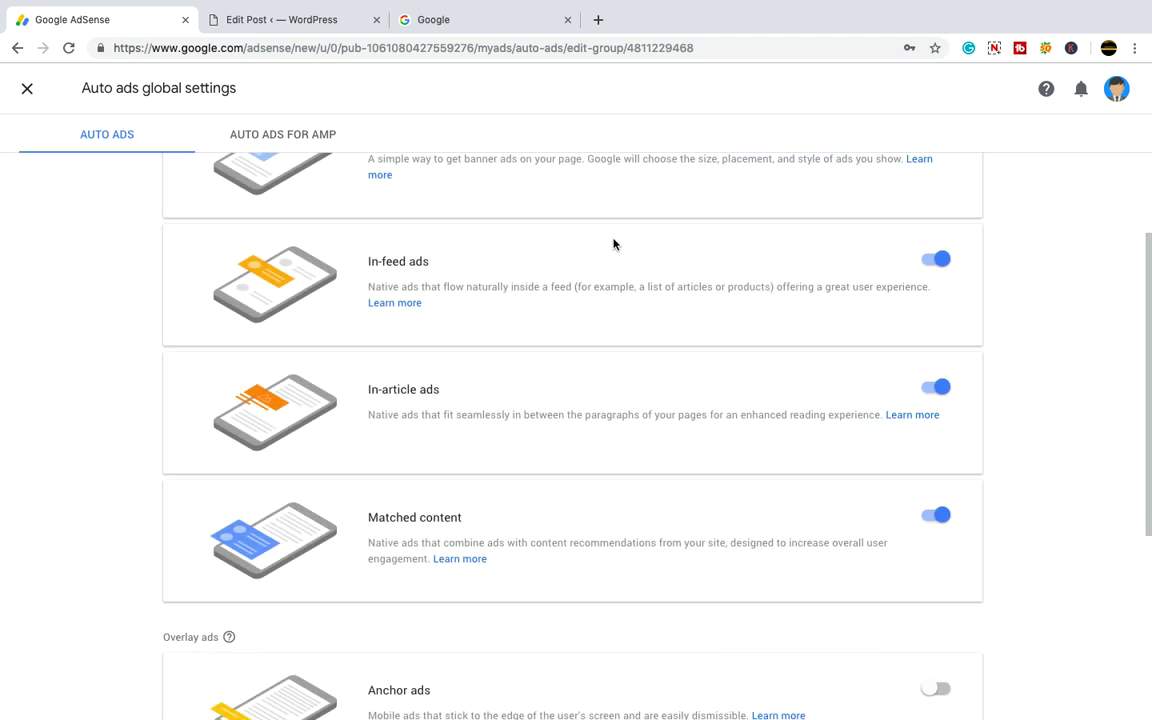
- Enable Anchor ads under the overlay ad formats in the Auto ads global settings
{"action": "scroll", "coordinate": [869, 362], "scroll_direction": "up", "scroll_amount": 2}
{"action": "scroll", "coordinate": [869, 362], "scroll_direction": "down", "scroll_amount": 5}
{"action": "scroll", "coordinate": [869, 363], "scroll_direction": "down", "scroll_amount": 1}
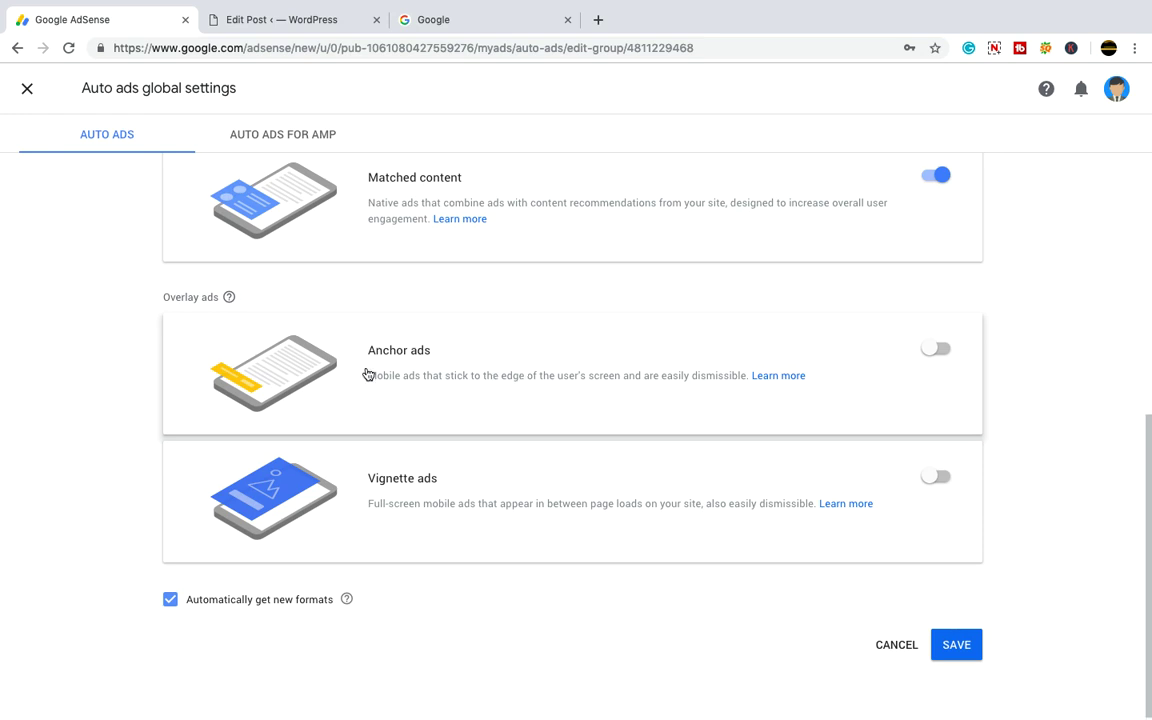
{"action": "left_click", "coordinate": [414, 356]}
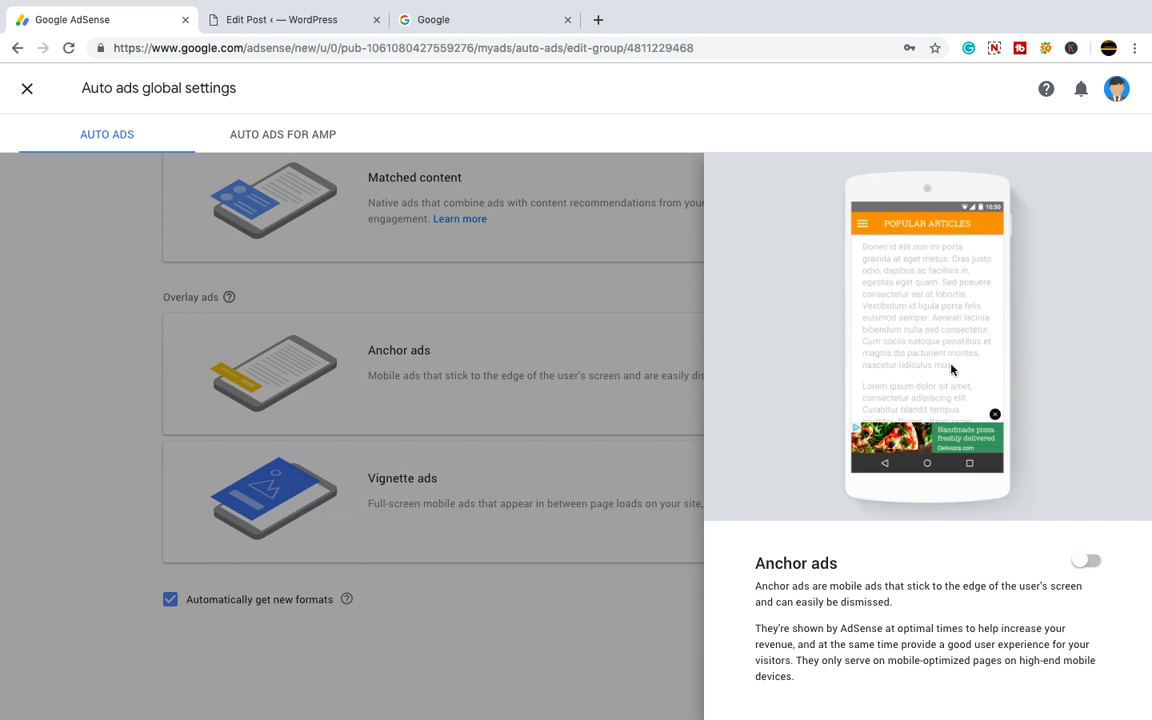
{"action": "left_click", "coordinate": [1087, 561]}
{"action": "left_click", "coordinate": [642, 291]}
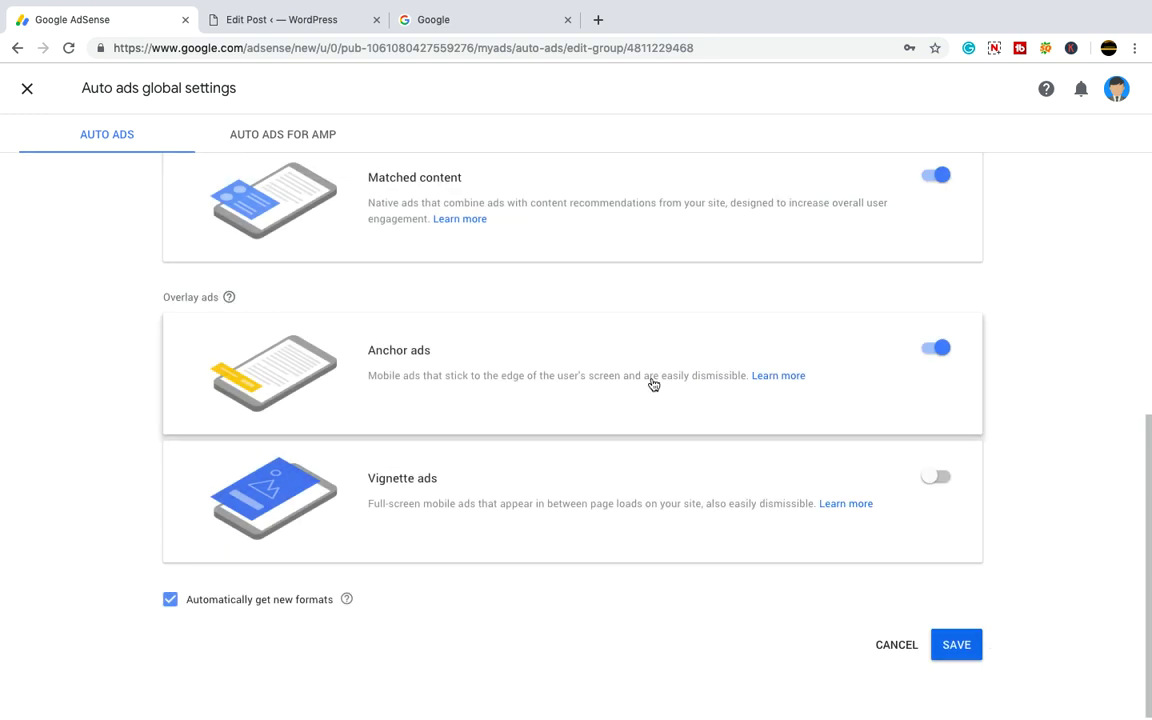
- Enable Vignette ads under the overlay ad formats and save the Auto ads global settings
{"action": "scroll", "coordinate": [653, 385], "scroll_direction": "up", "scroll_amount": 1}
{"action": "scroll", "coordinate": [653, 385], "scroll_direction": "up", "scroll_amount": 5}
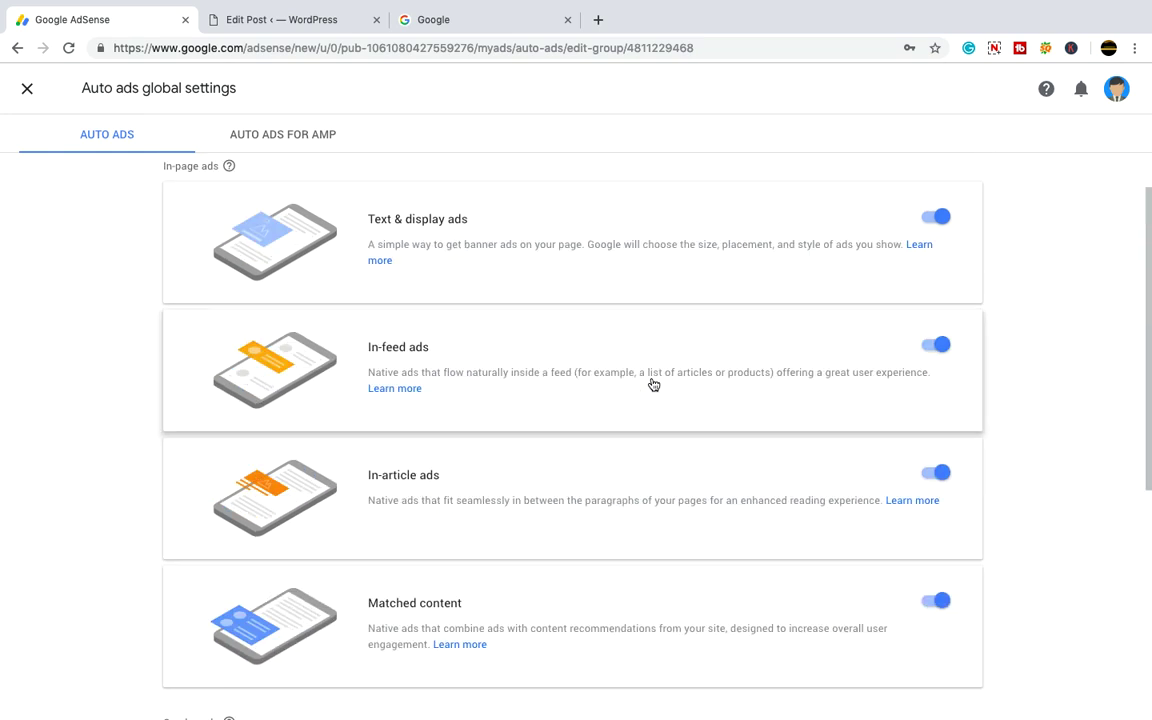
{"action": "scroll", "coordinate": [653, 385], "scroll_direction": "up", "scroll_amount": 1}
{"action": "scroll", "coordinate": [653, 385], "scroll_direction": "down", "scroll_amount": 5}
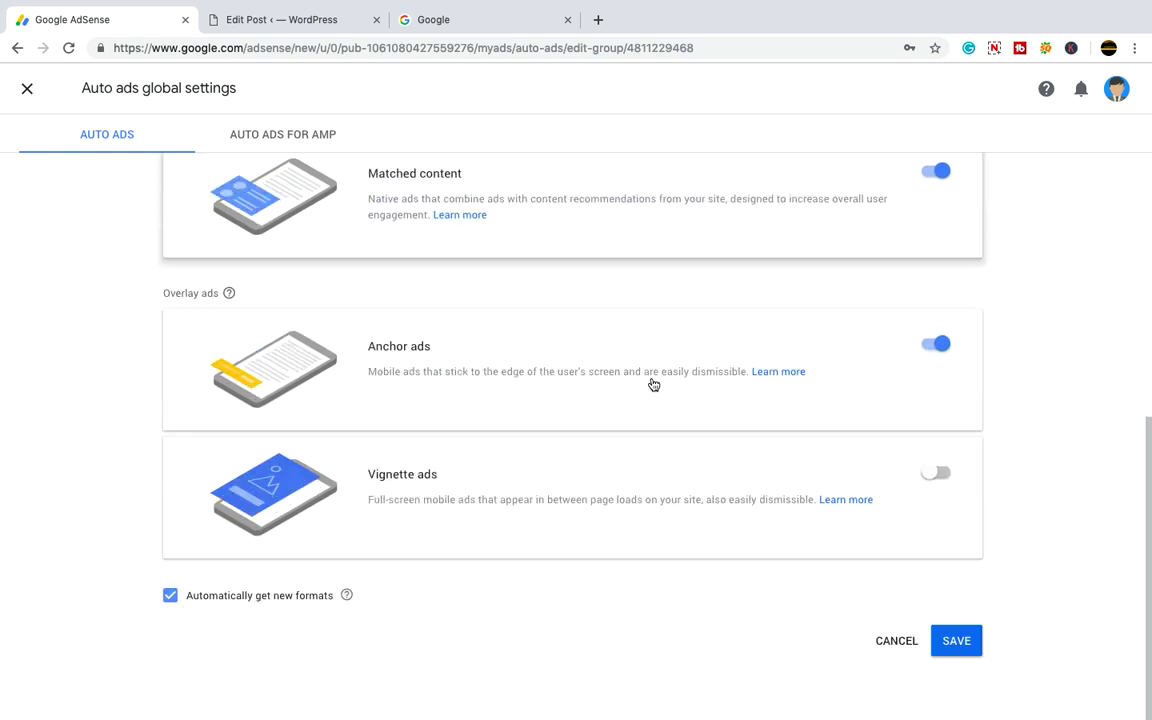
{"action": "left_click", "coordinate": [951, 482]}
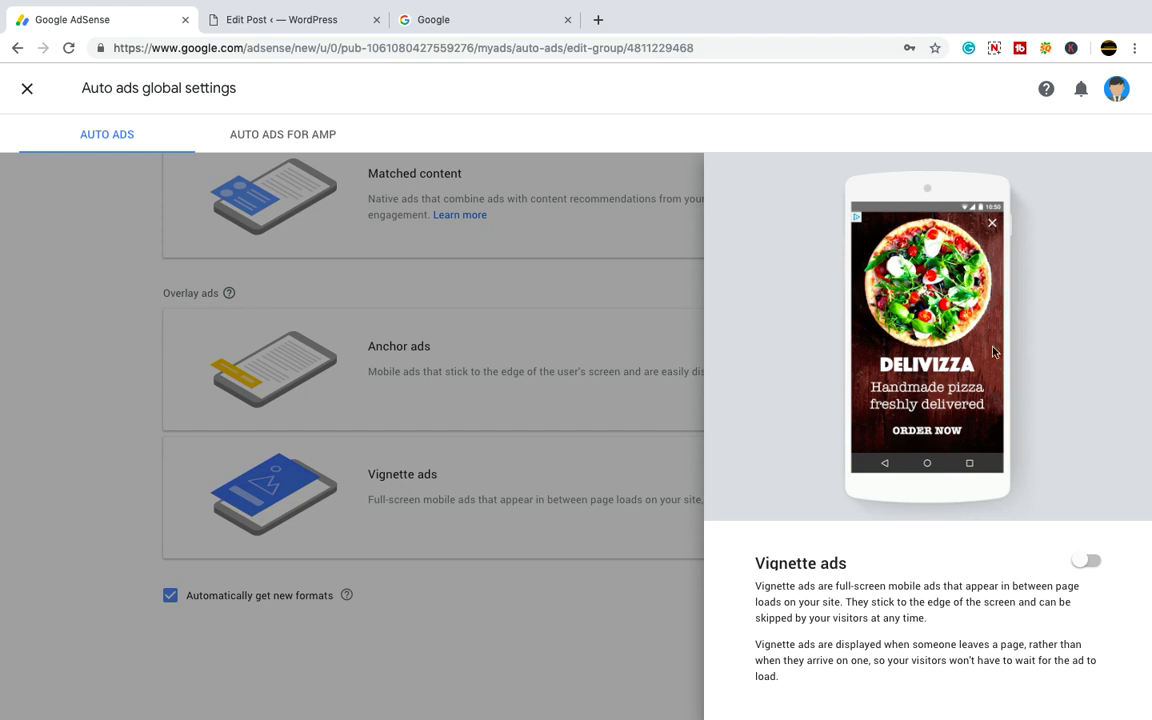
{"action": "left_click", "coordinate": [1091, 562]}
{"action": "left_click", "coordinate": [666, 282]}
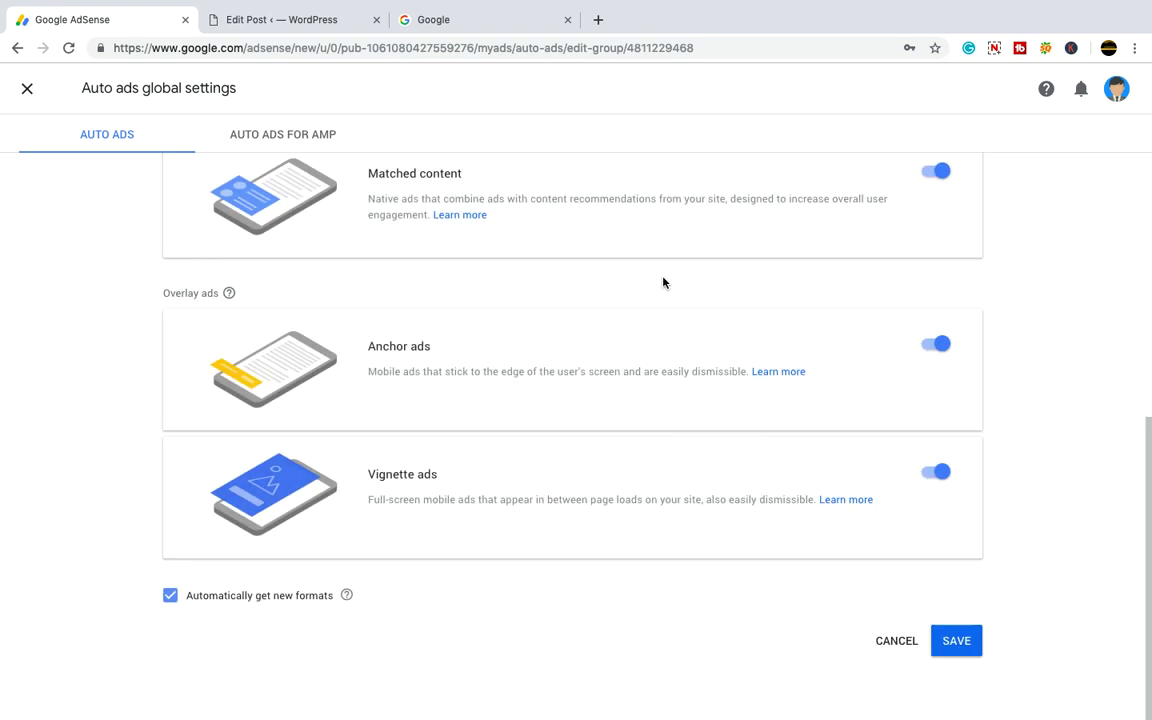
{"action": "left_click", "coordinate": [967, 644]}
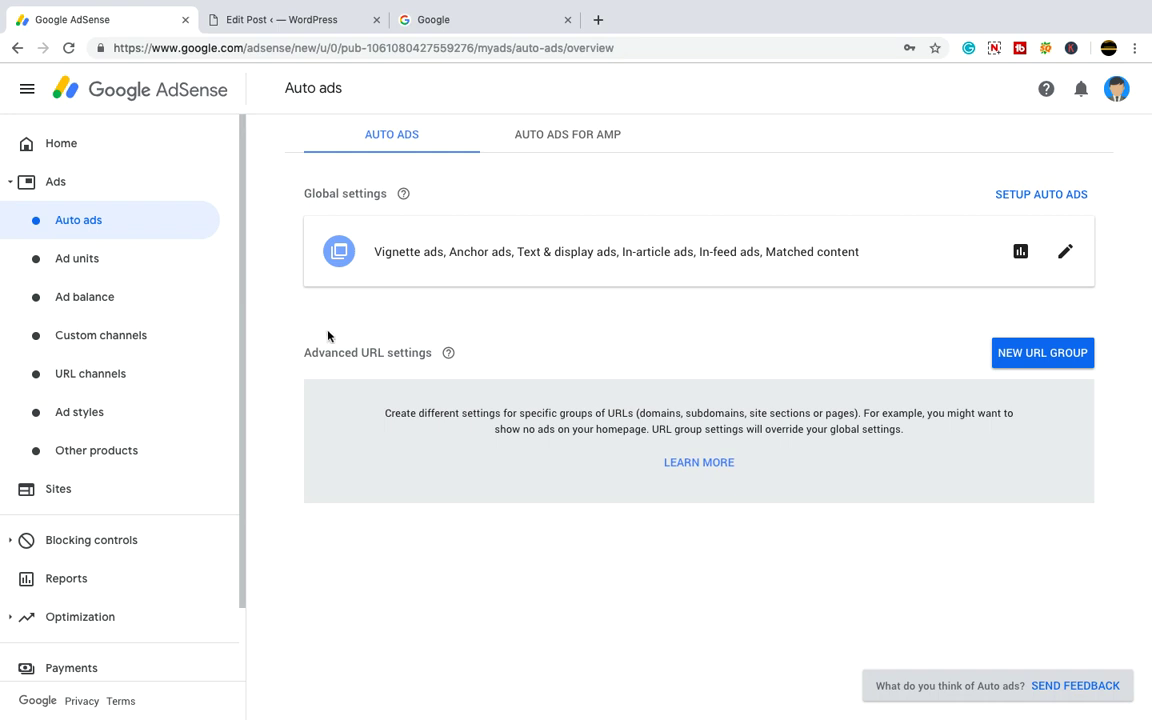
- Start a new In-feed ad unit from the ad units list and go through its introduction to the creation options
{"action": "left_click", "coordinate": [95, 266]}
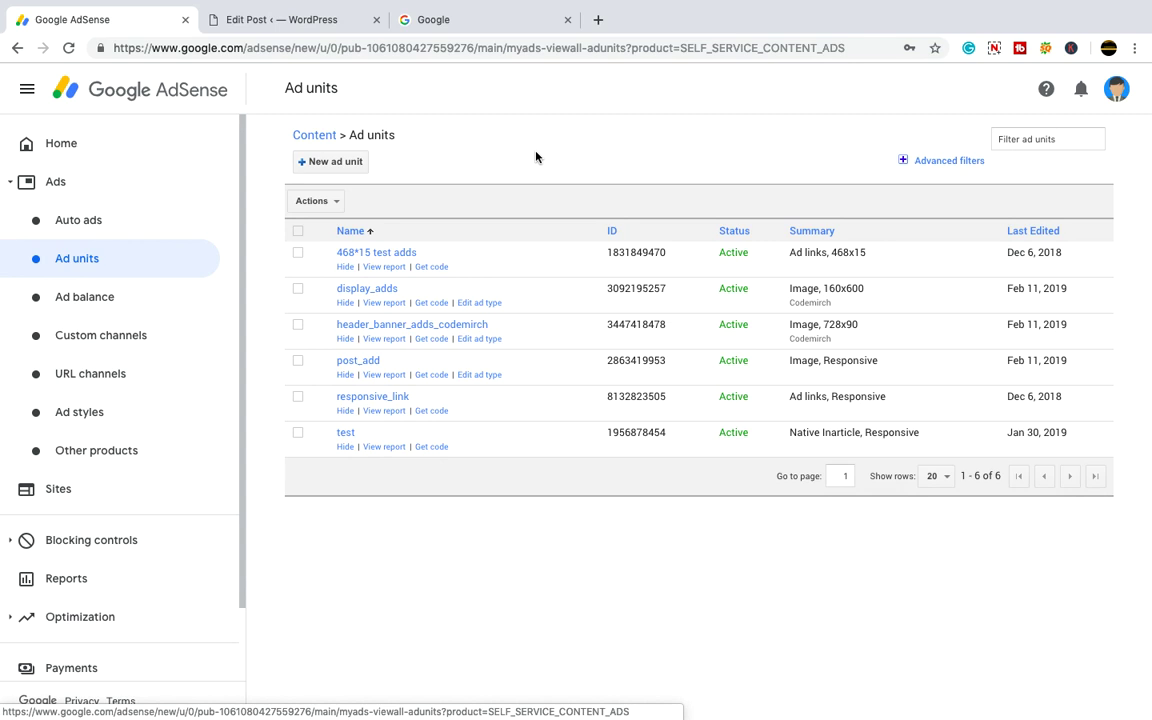
{"action": "left_click", "coordinate": [338, 172]}
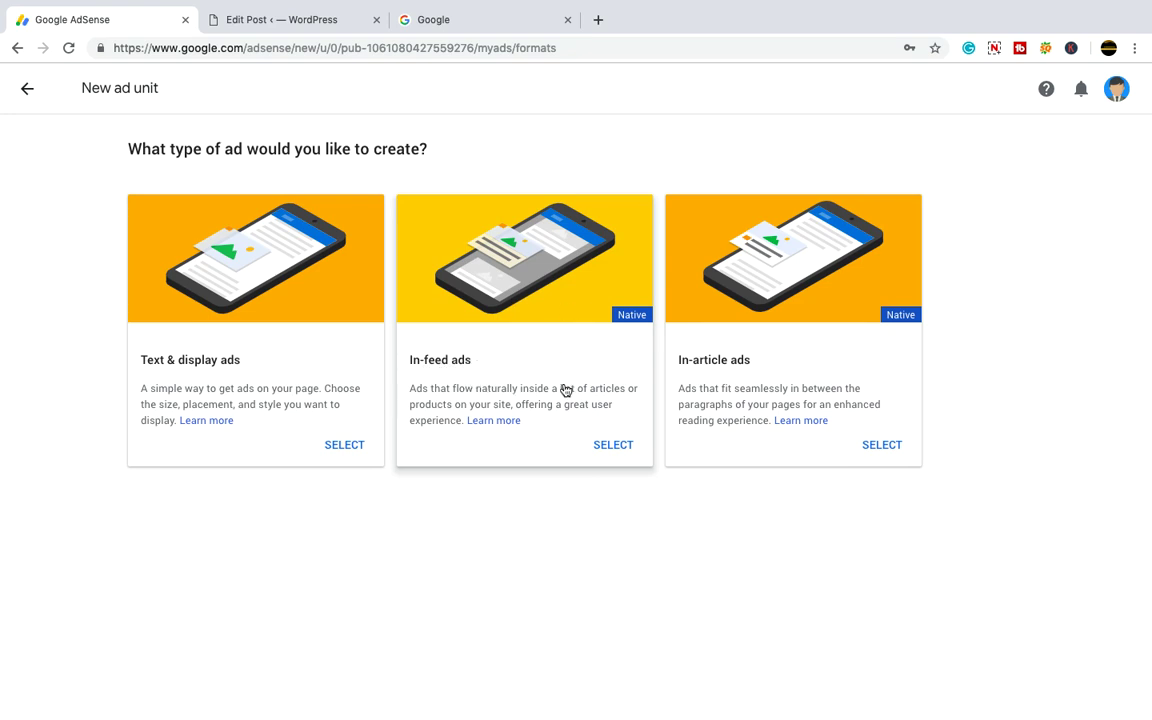
{"action": "left_click", "coordinate": [540, 282]}
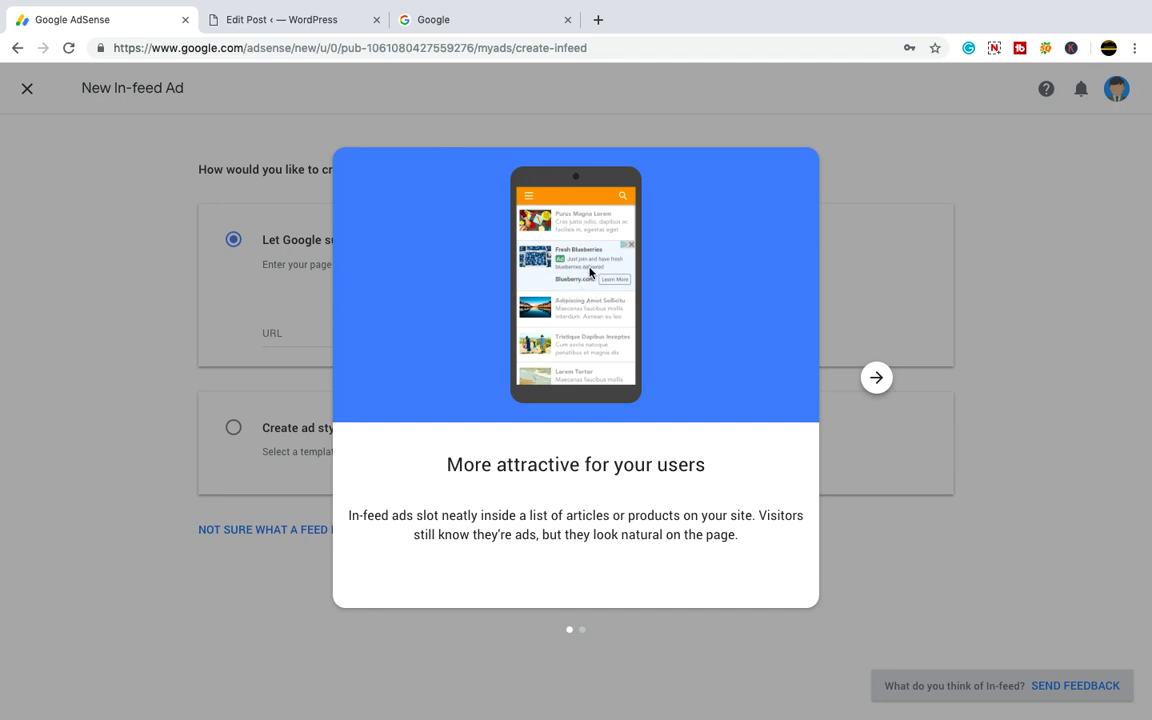
{"action": "left_click", "coordinate": [877, 380]}
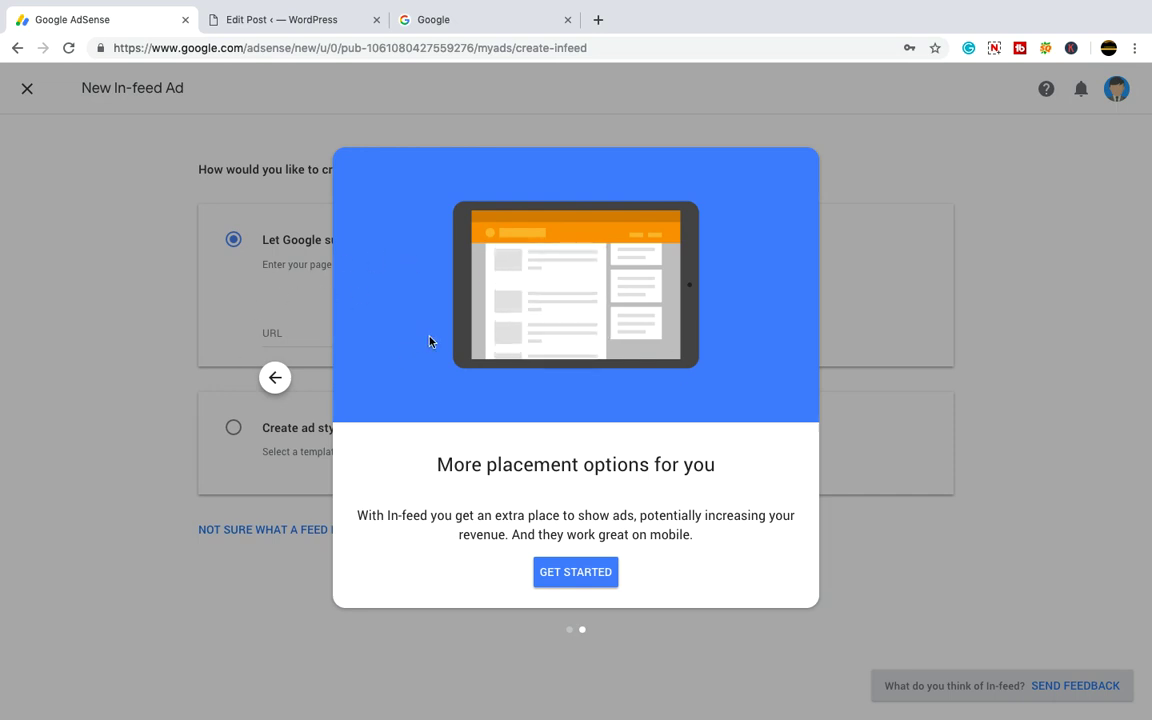
{"action": "left_click", "coordinate": [592, 573]}
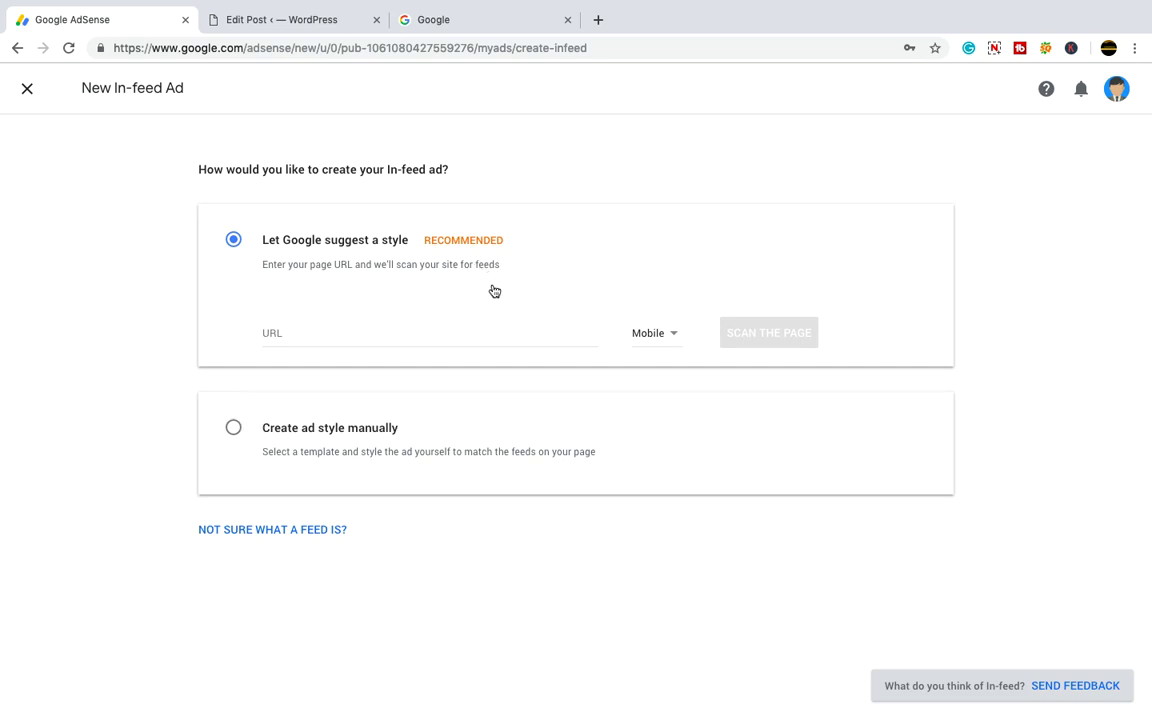
{"action": "left_click", "coordinate": [294, 334]}
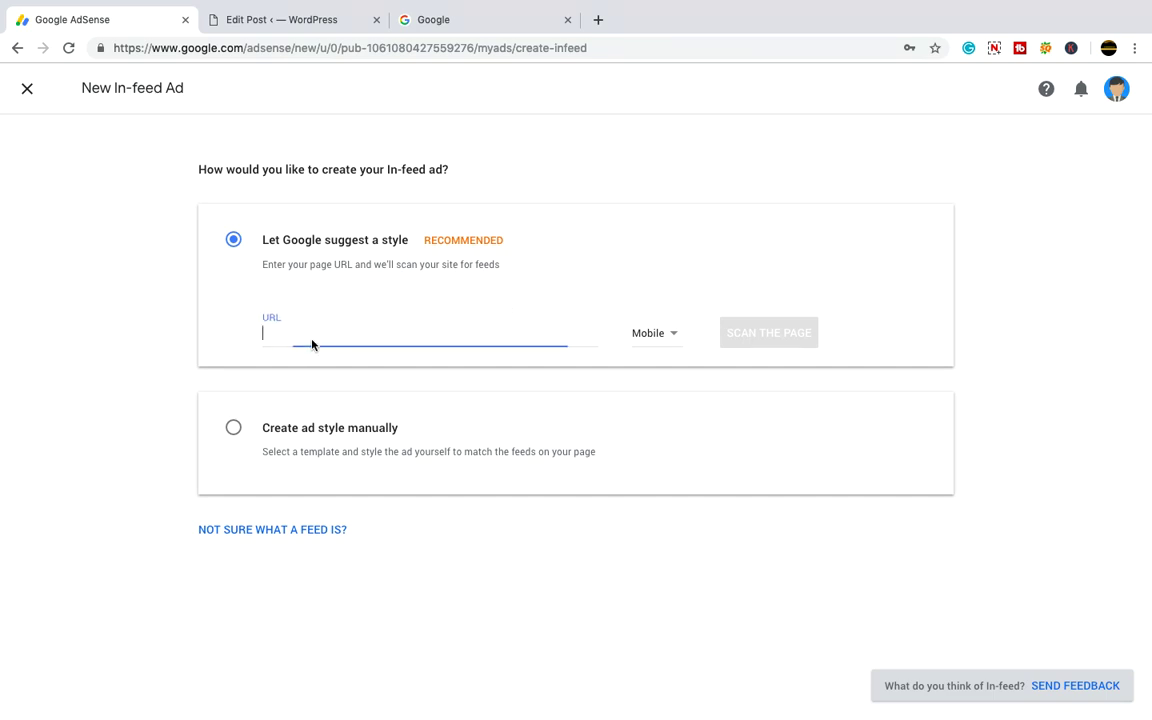
{"action": "left_click", "coordinate": [670, 337]}
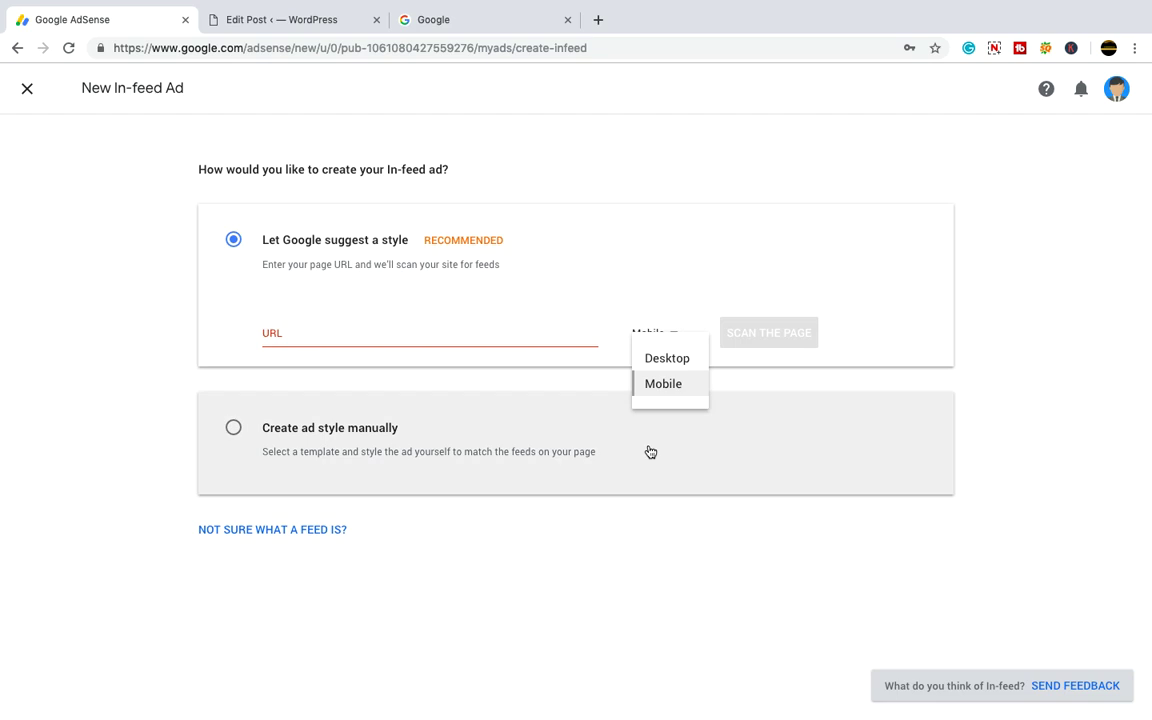
{"action": "left_click", "coordinate": [684, 275]}
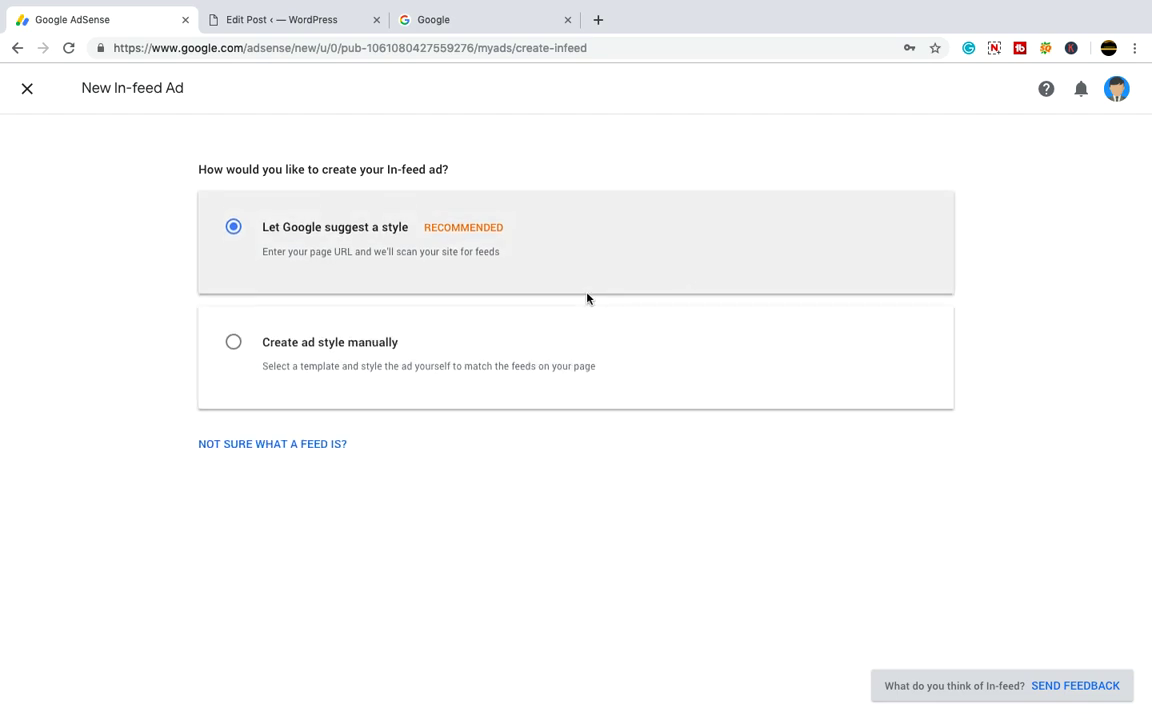
{"action": "left_click", "coordinate": [355, 239]}
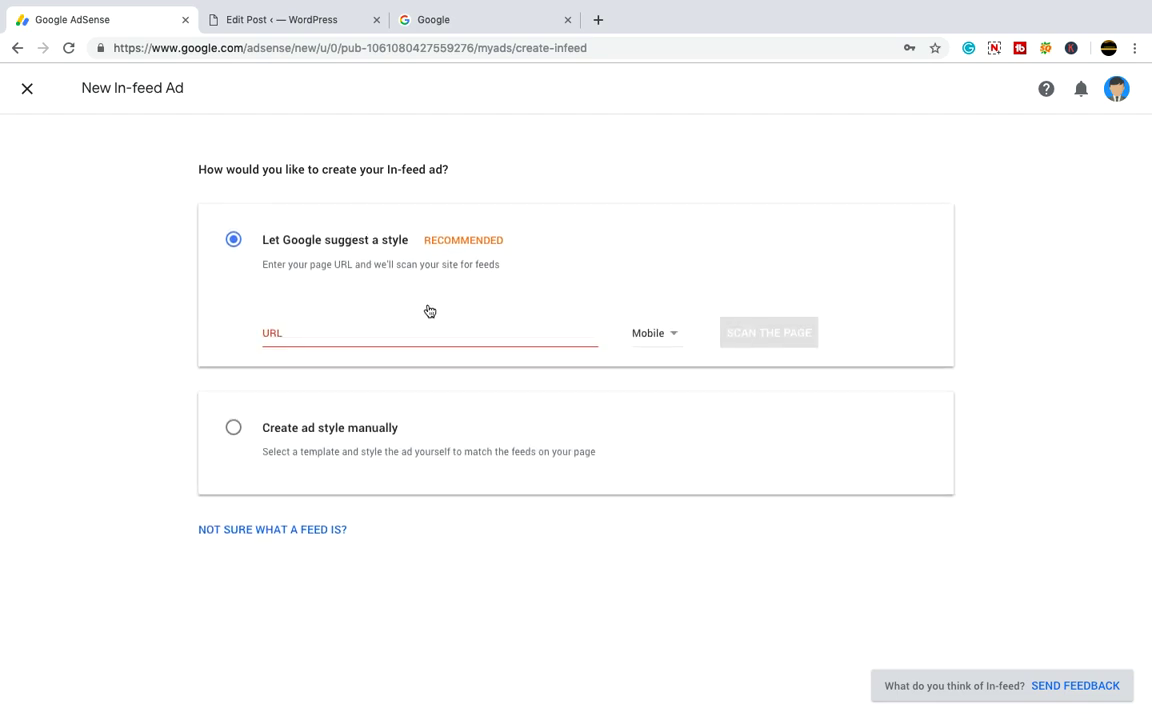
{"action": "left_click", "coordinate": [380, 331]}
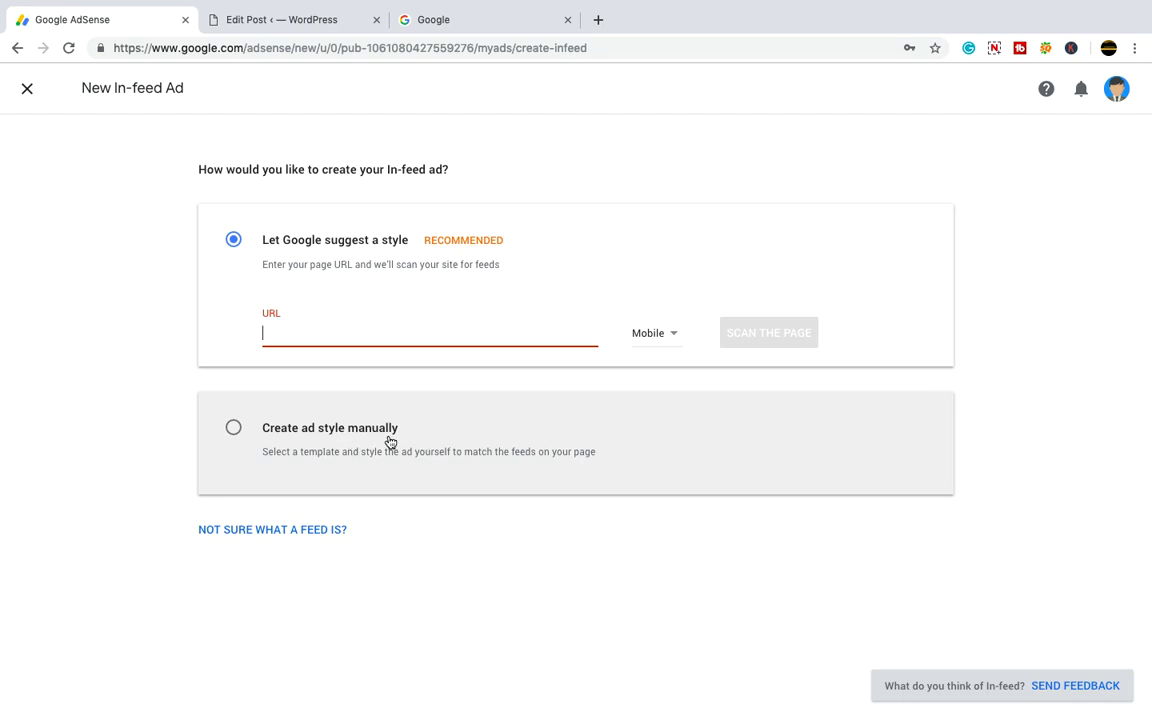
- Choose to create the In-feed ad style manually and continue with the Image on the side template
{"action": "left_click", "coordinate": [236, 429]}
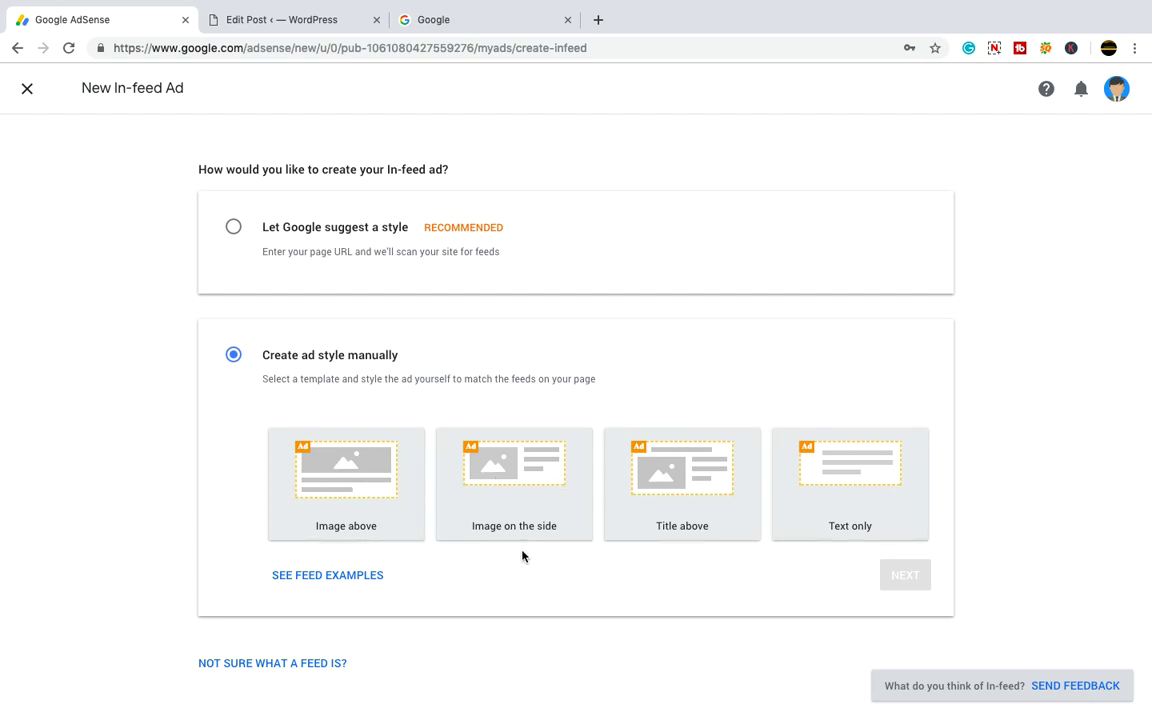
{"action": "left_click", "coordinate": [352, 492]}
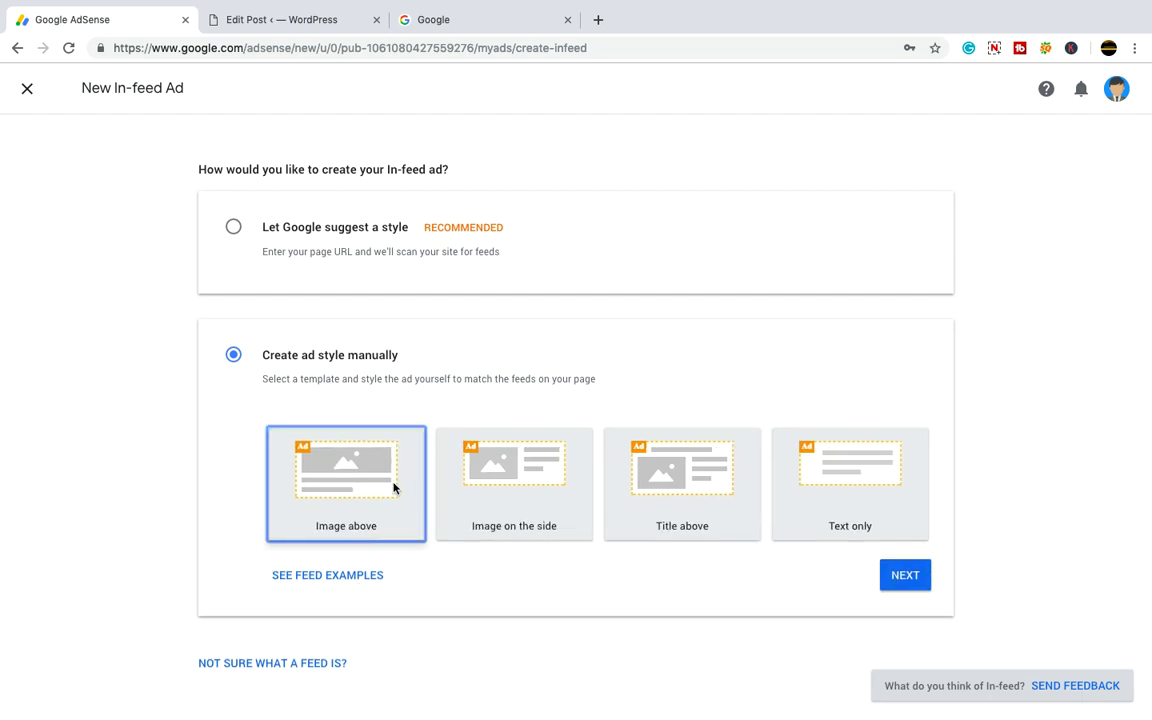
{"action": "left_click", "coordinate": [532, 500]}
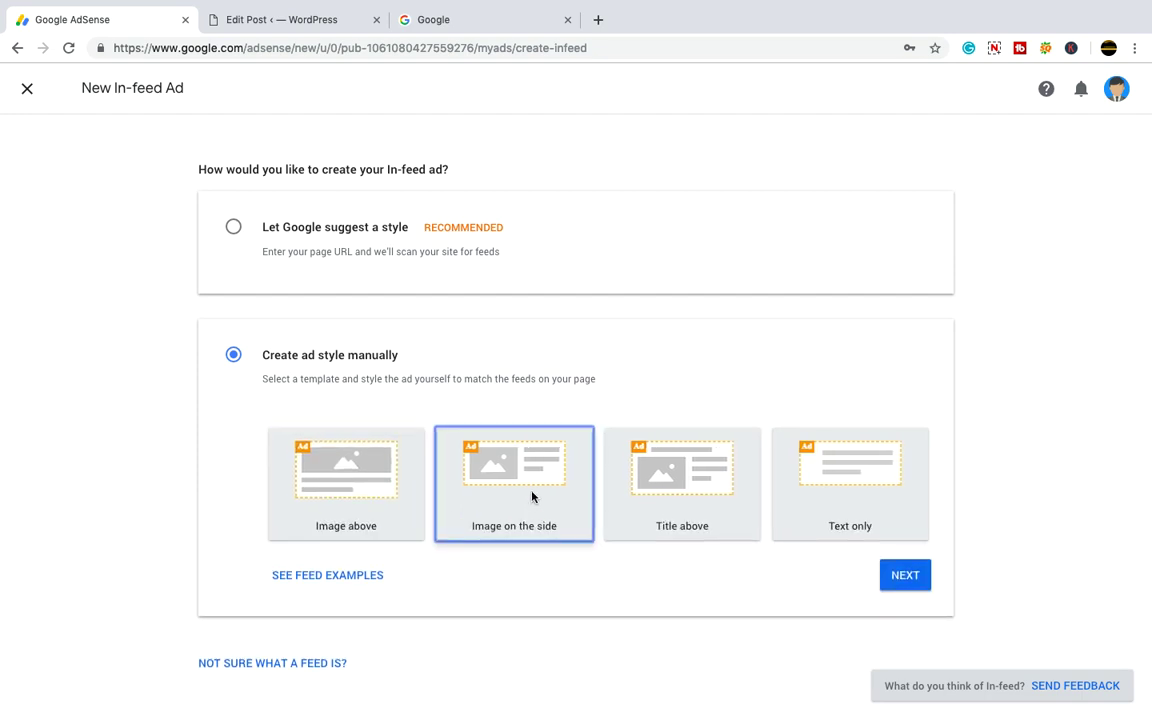
{"action": "left_click", "coordinate": [887, 576]}
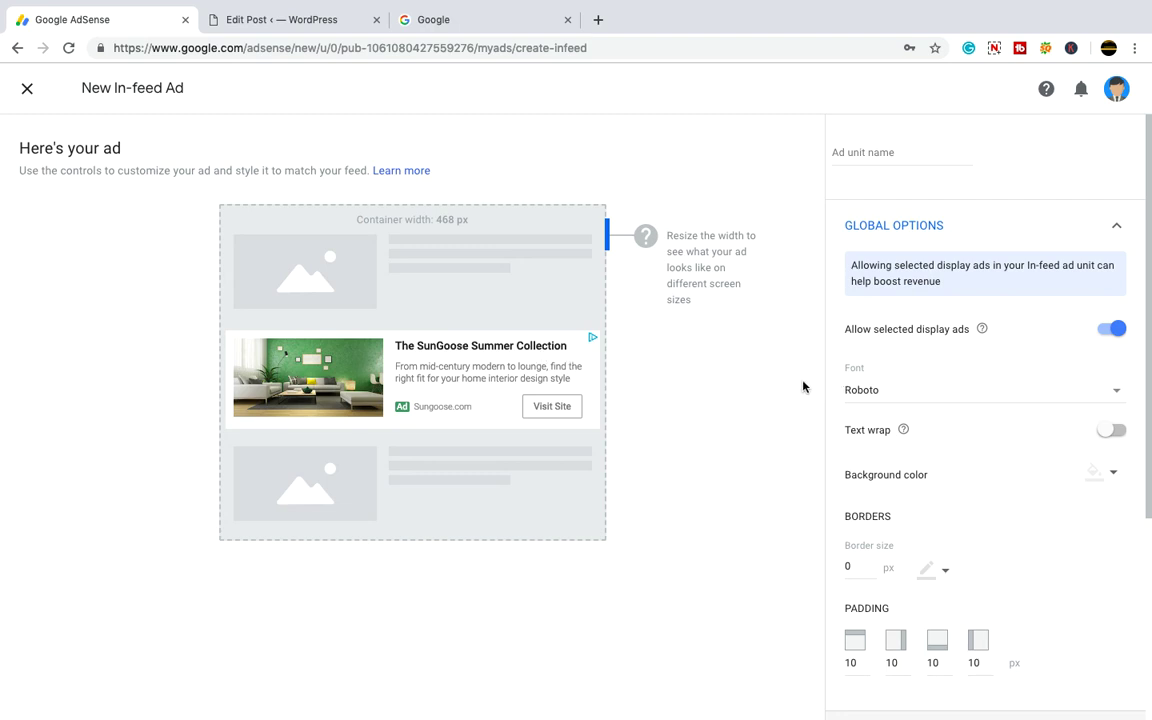
- Try Times New Roman as the In-feed ad's font and settle on Open Sans
{"action": "left_click", "coordinate": [1109, 392]}
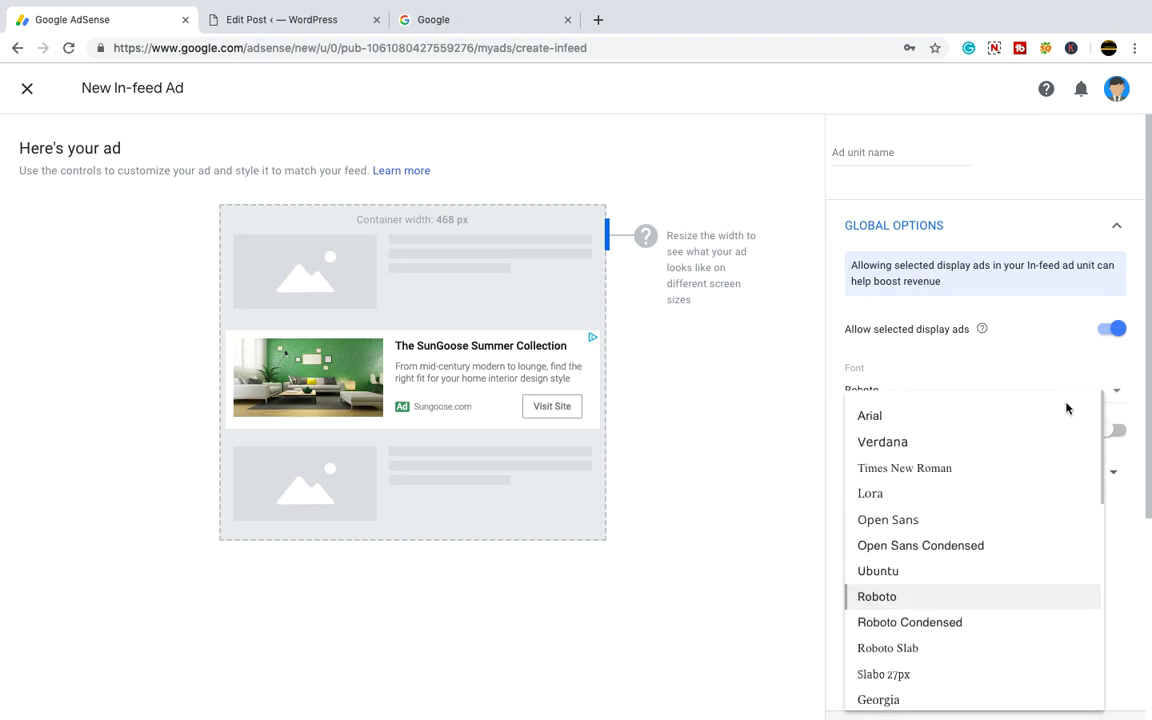
{"action": "left_click", "coordinate": [946, 470]}
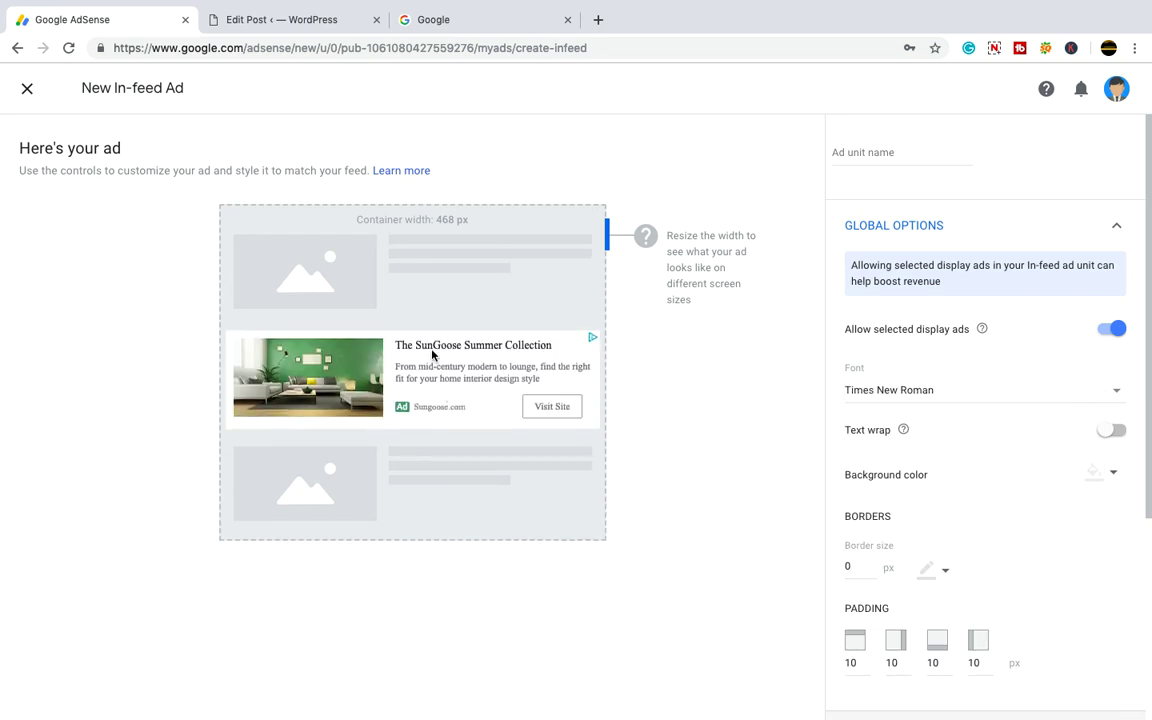
{"action": "left_click", "coordinate": [1067, 392]}
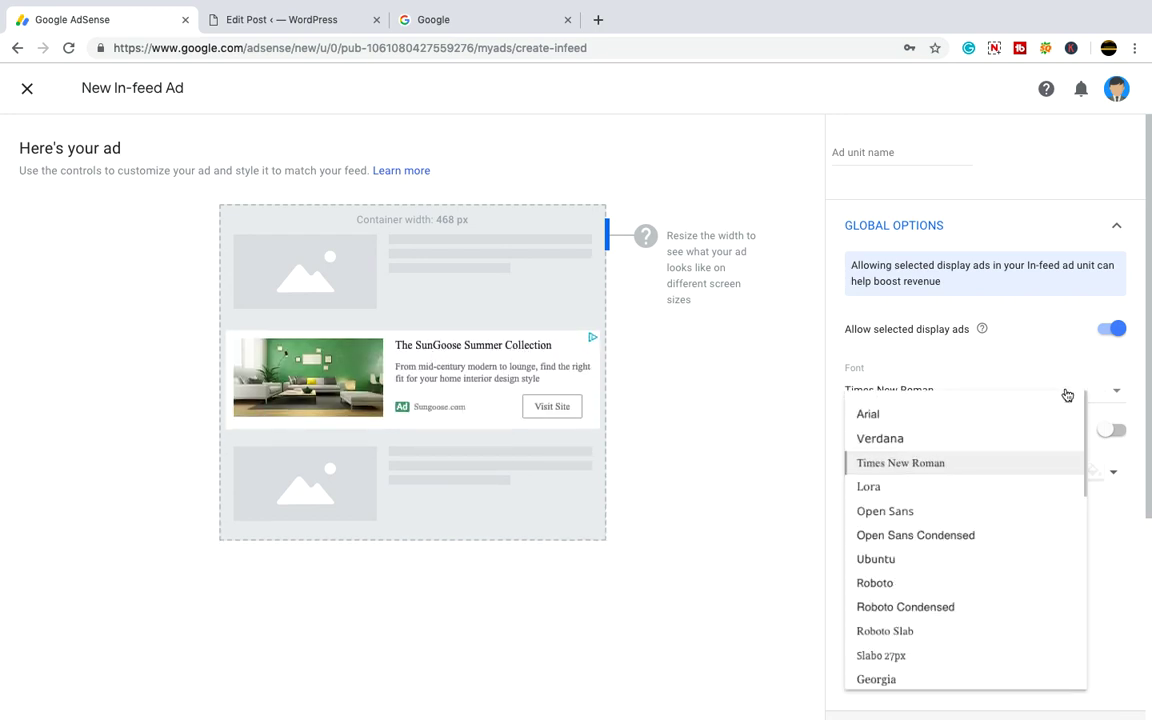
{"action": "left_click", "coordinate": [951, 520]}
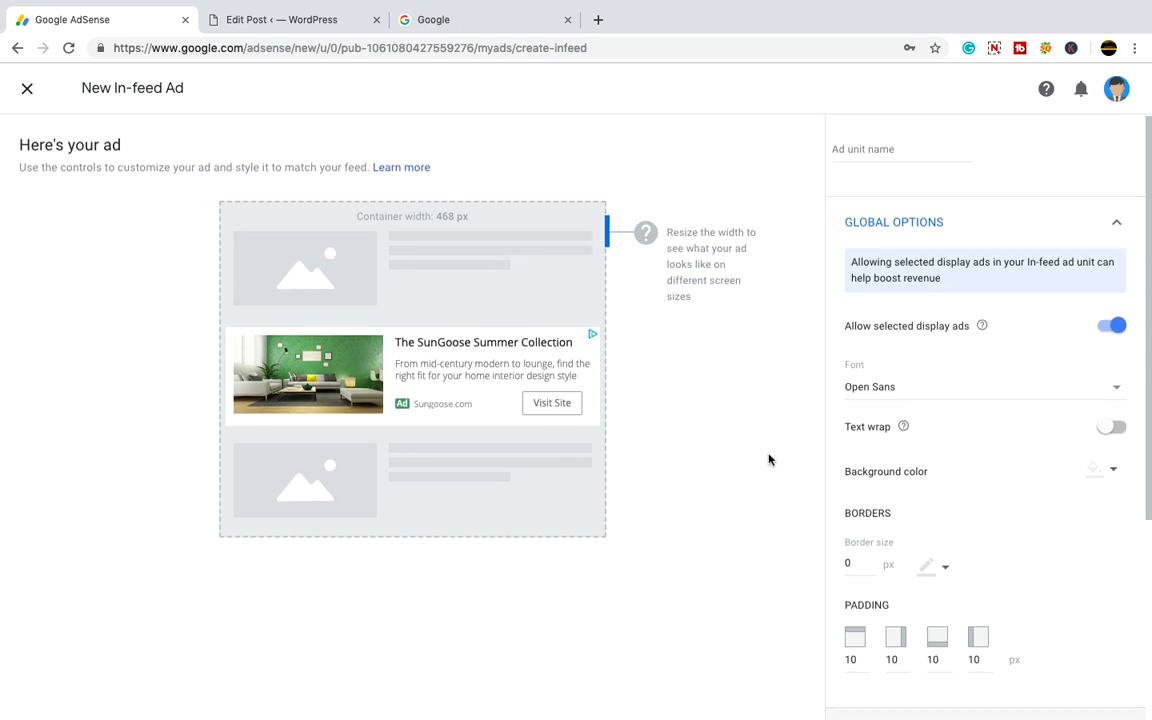
- Set the In-feed ad's background color to the bright amber yellow from the color palette
{"action": "scroll", "coordinate": [770, 440], "scroll_direction": "down", "scroll_amount": 1}
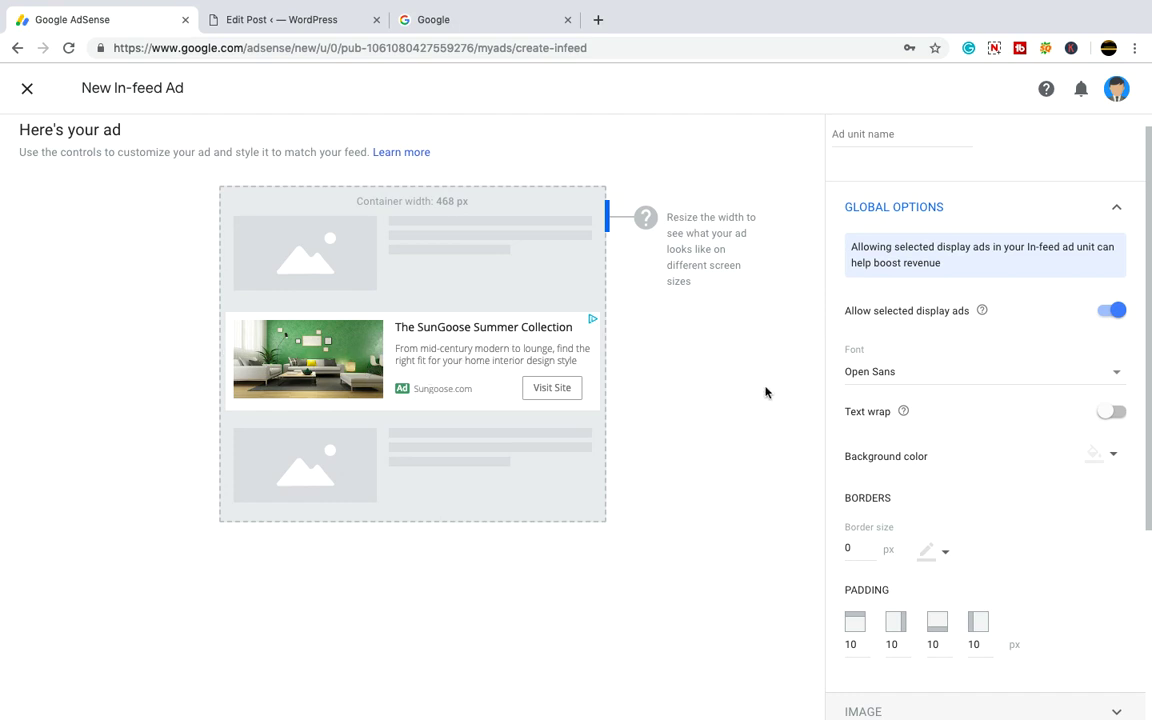
{"action": "left_click", "coordinate": [1115, 457]}
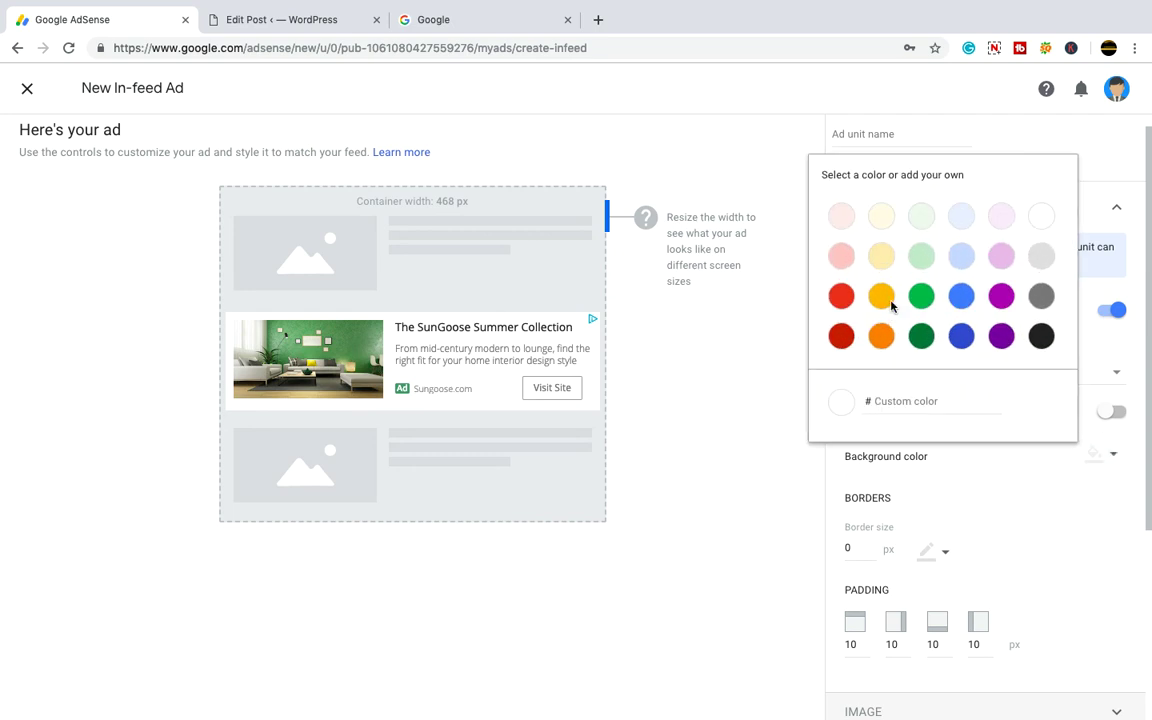
{"action": "left_click", "coordinate": [879, 297]}
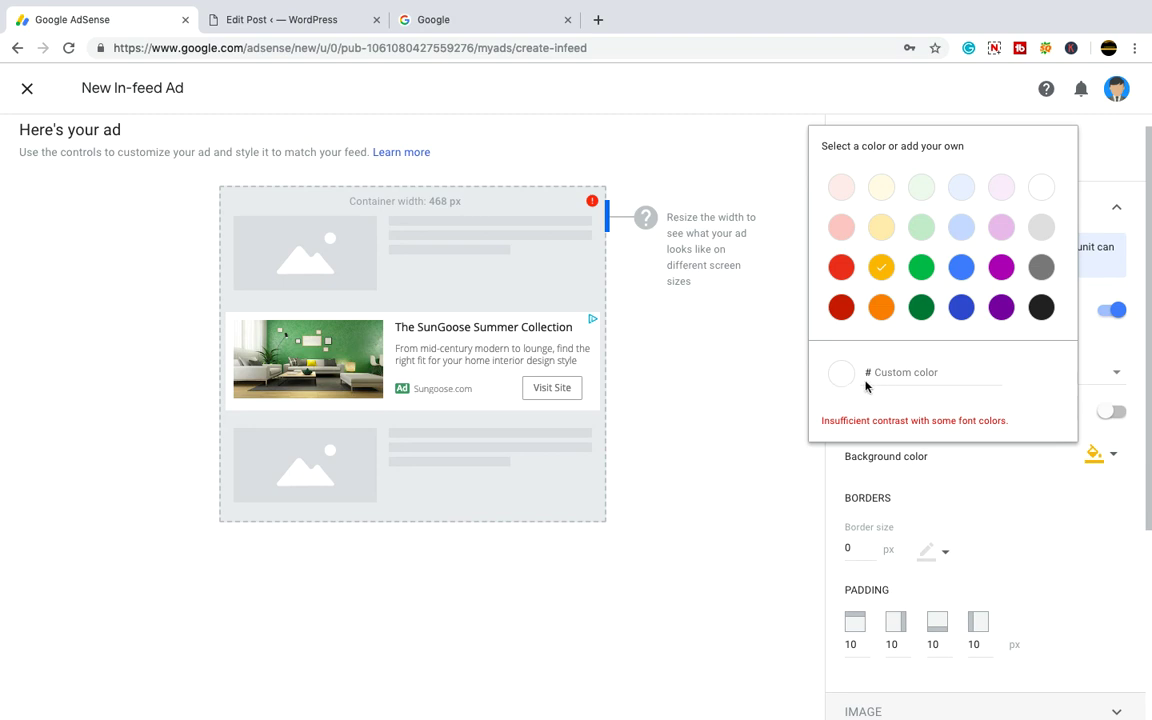
{"action": "left_click", "coordinate": [713, 414]}
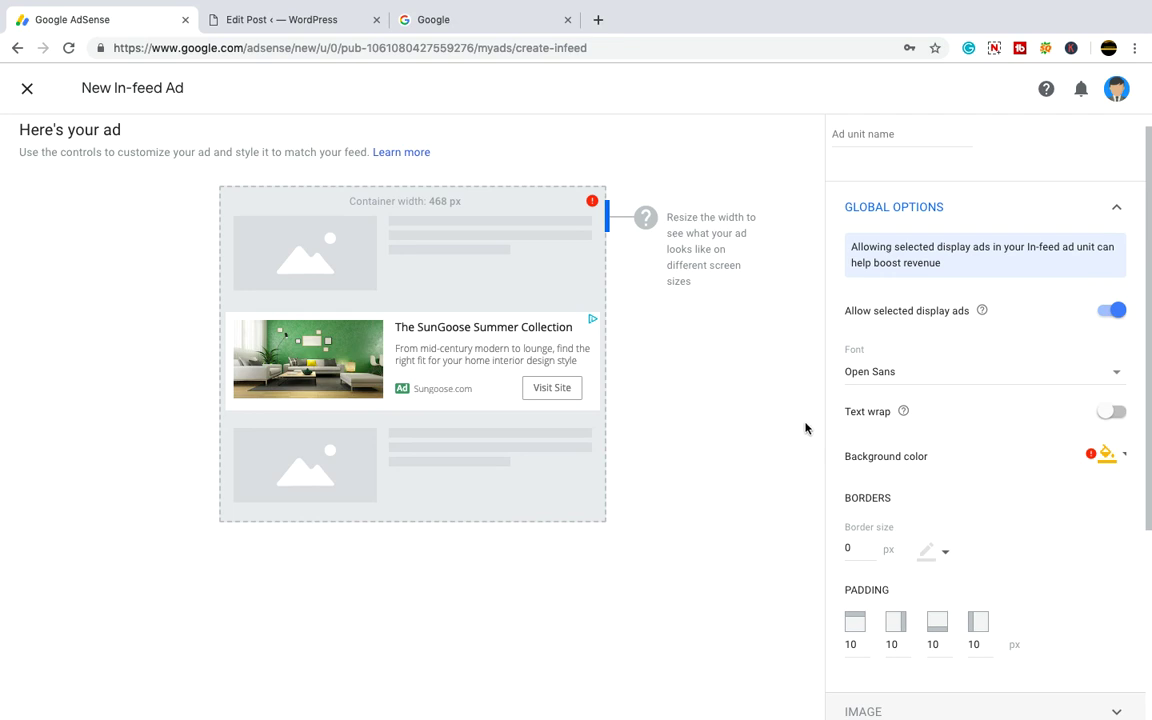
- Give the In-feed ad a 2 px border in the dark blue from the color palette
{"action": "double_click", "coordinate": [846, 548]}
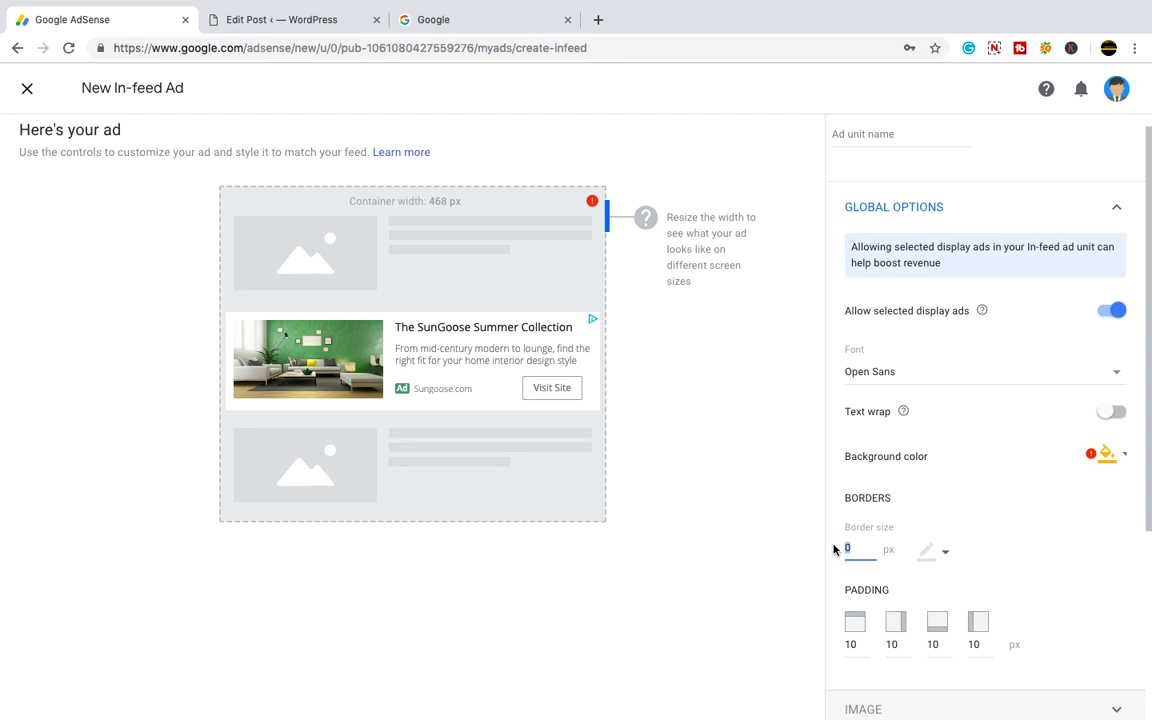
{"action": "left_click", "coordinate": [941, 556]}
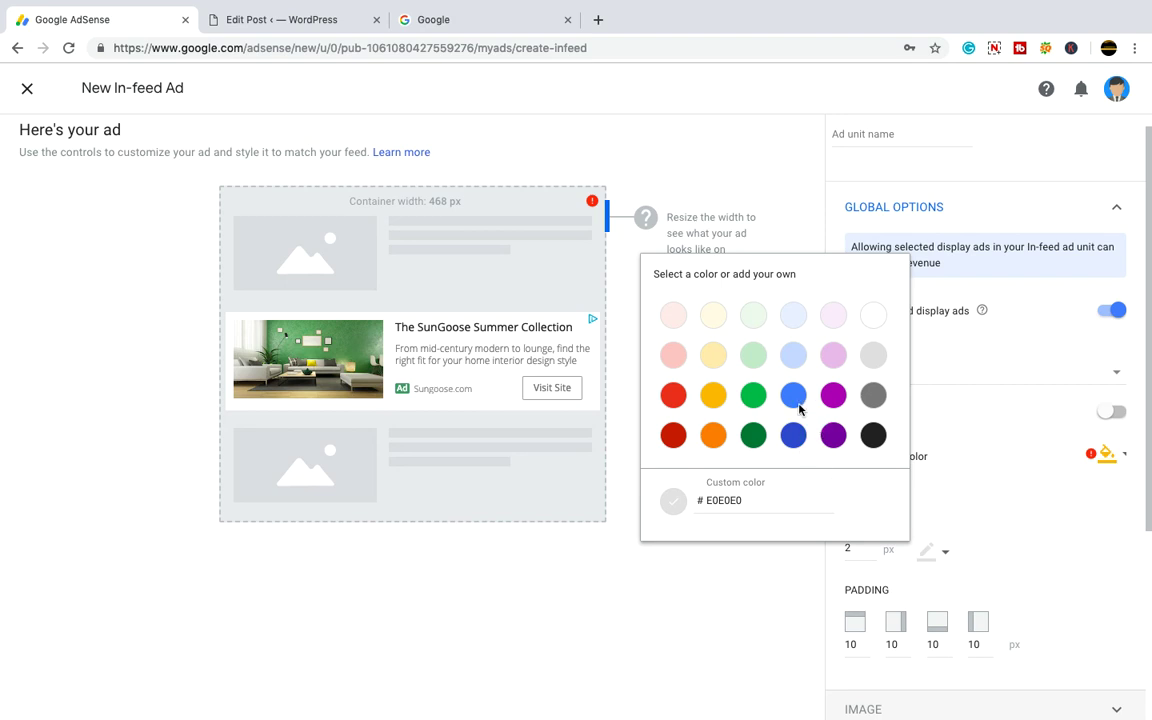
{"action": "left_click", "coordinate": [794, 435]}
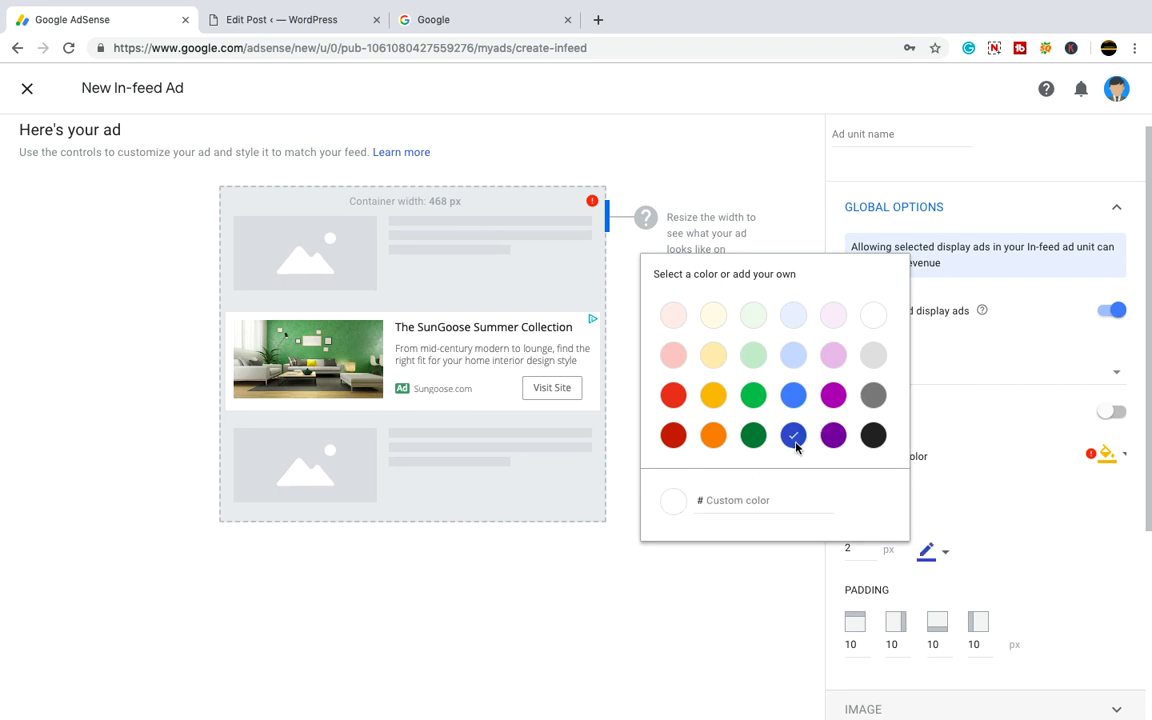
{"action": "left_click", "coordinate": [800, 233]}
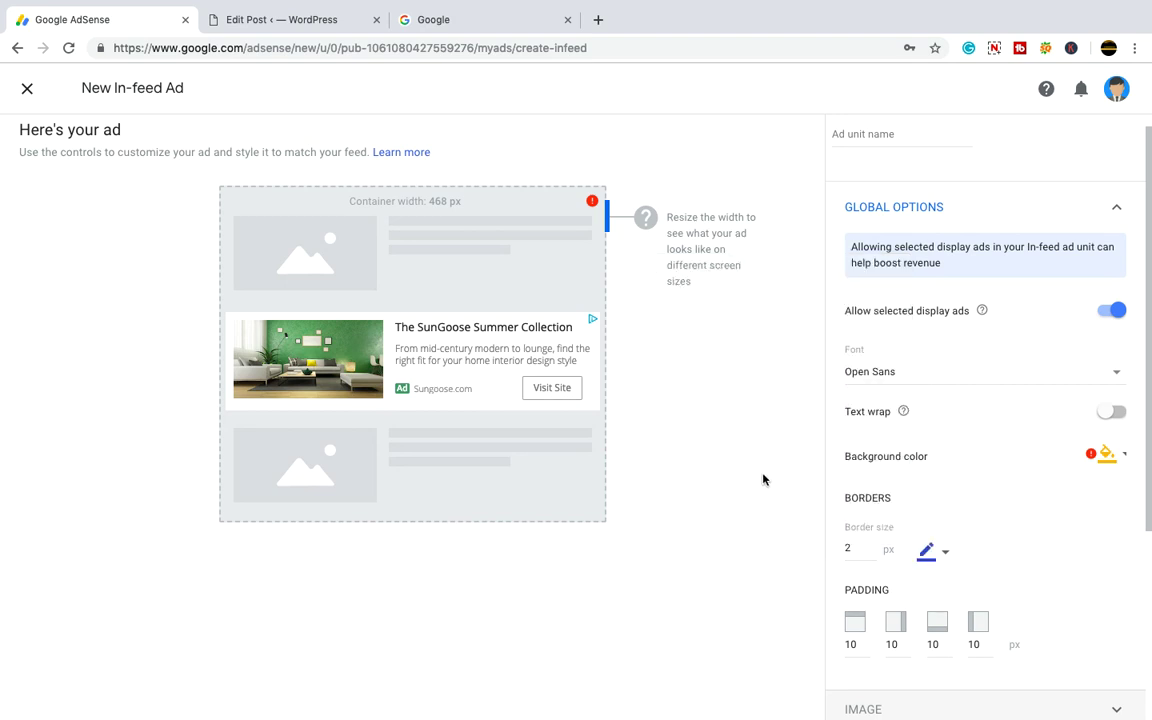
- Set the ad image's aspect ratio to 1:1 in the Image settings
{"action": "scroll", "coordinate": [763, 481], "scroll_direction": "down", "scroll_amount": 1}
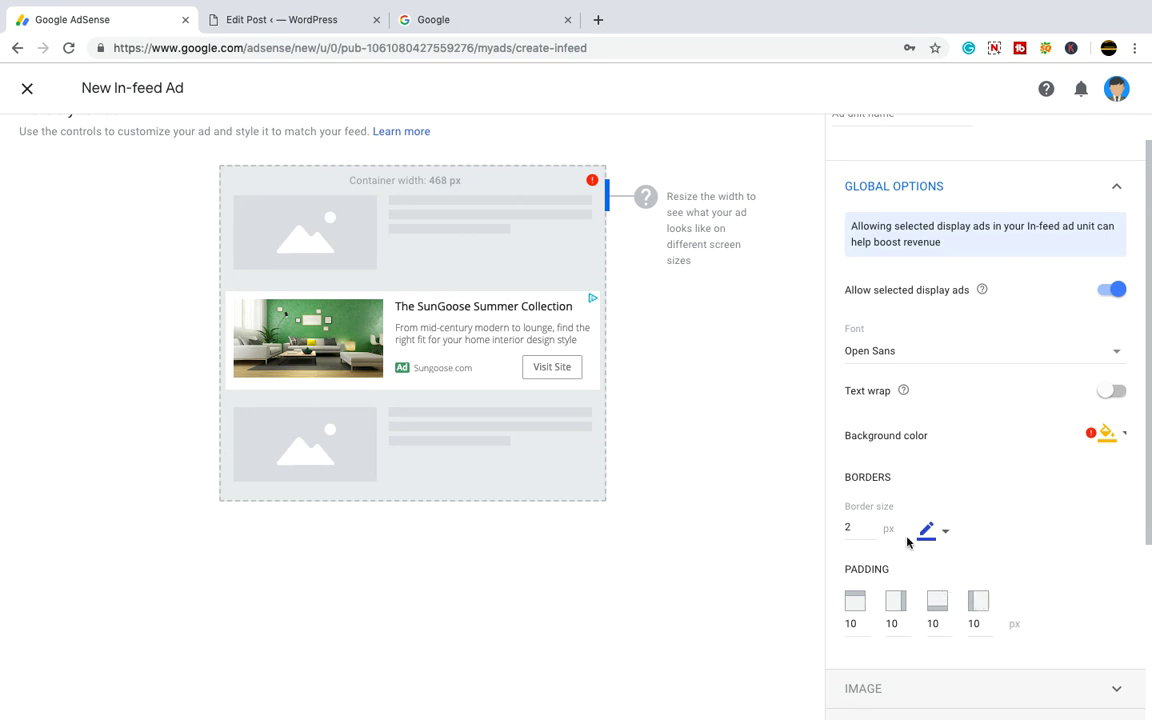
{"action": "scroll", "coordinate": [926, 584], "scroll_direction": "down", "scroll_amount": 1}
{"action": "scroll", "coordinate": [926, 584], "scroll_direction": "down", "scroll_amount": 3}
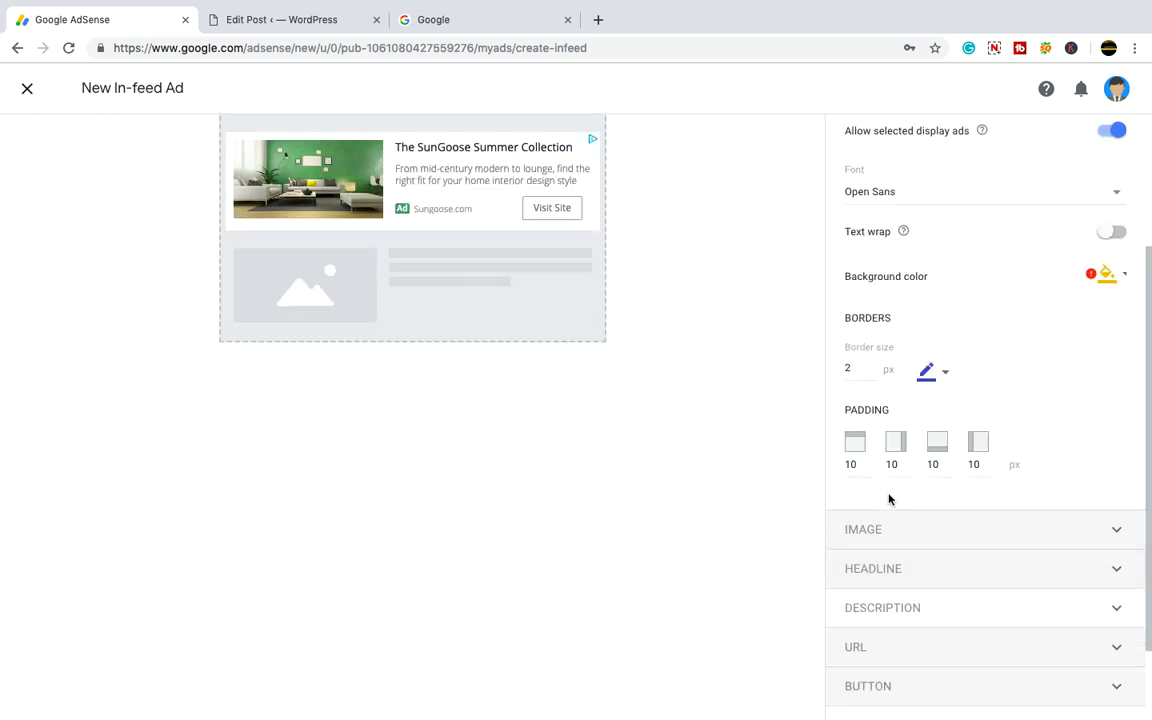
{"action": "left_click", "coordinate": [1088, 549]}
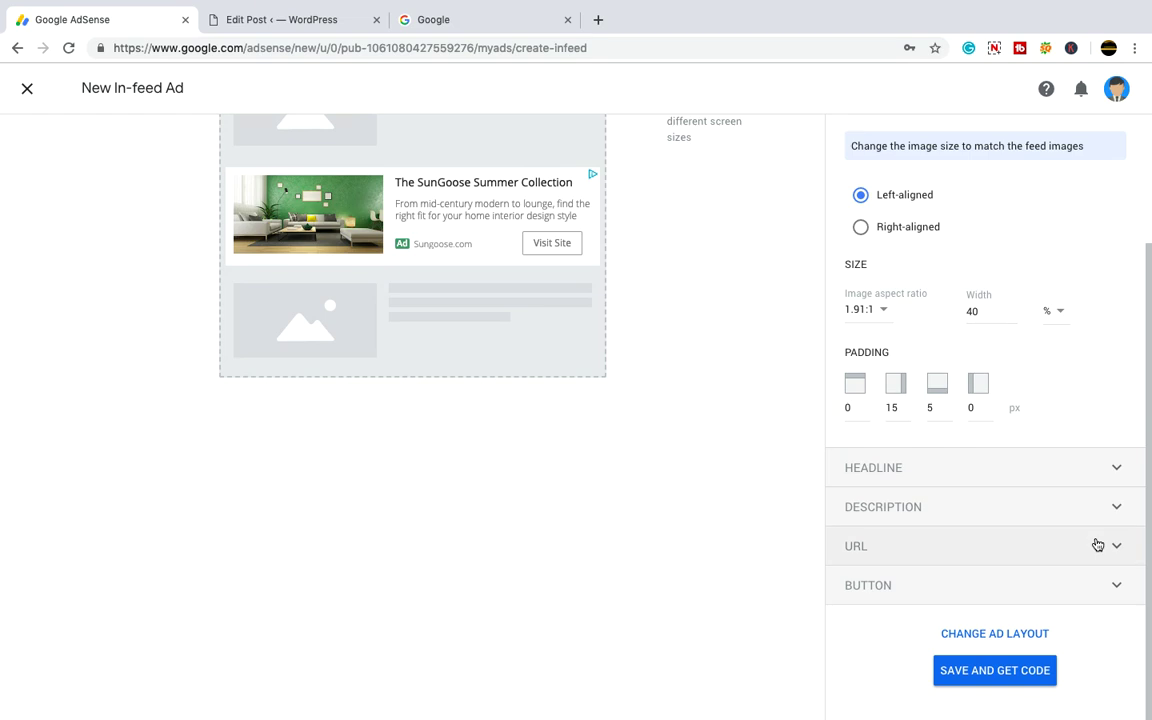
{"action": "left_click", "coordinate": [877, 315]}
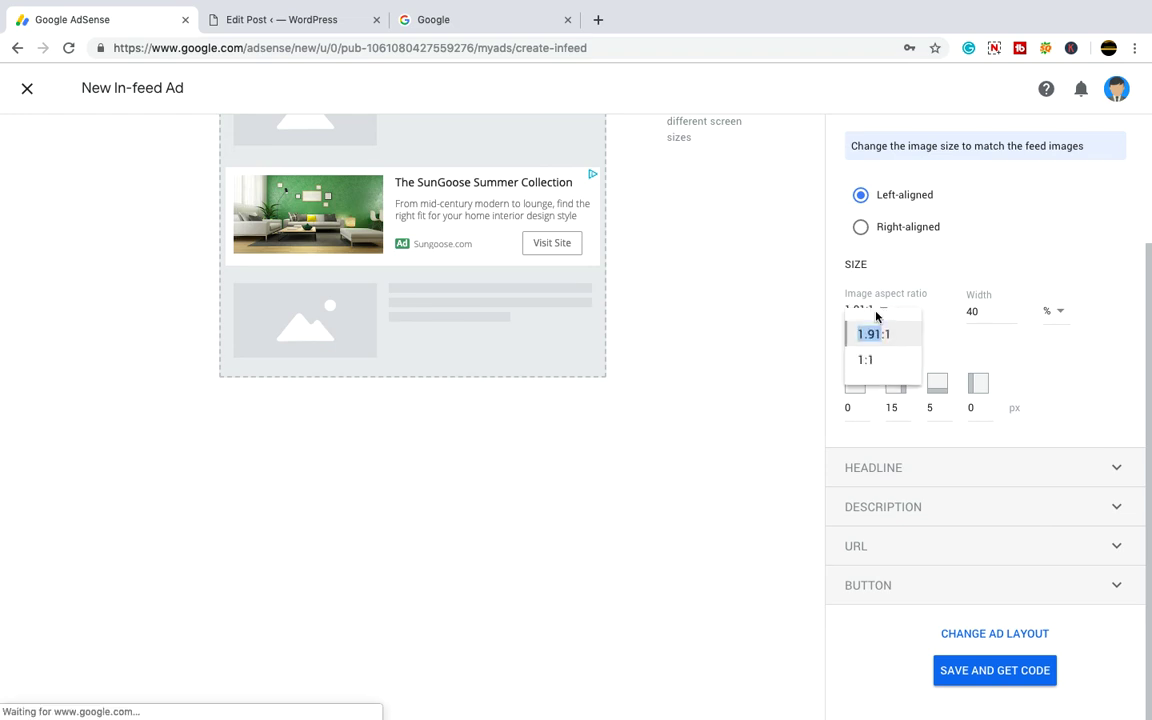
{"action": "left_click", "coordinate": [880, 362]}
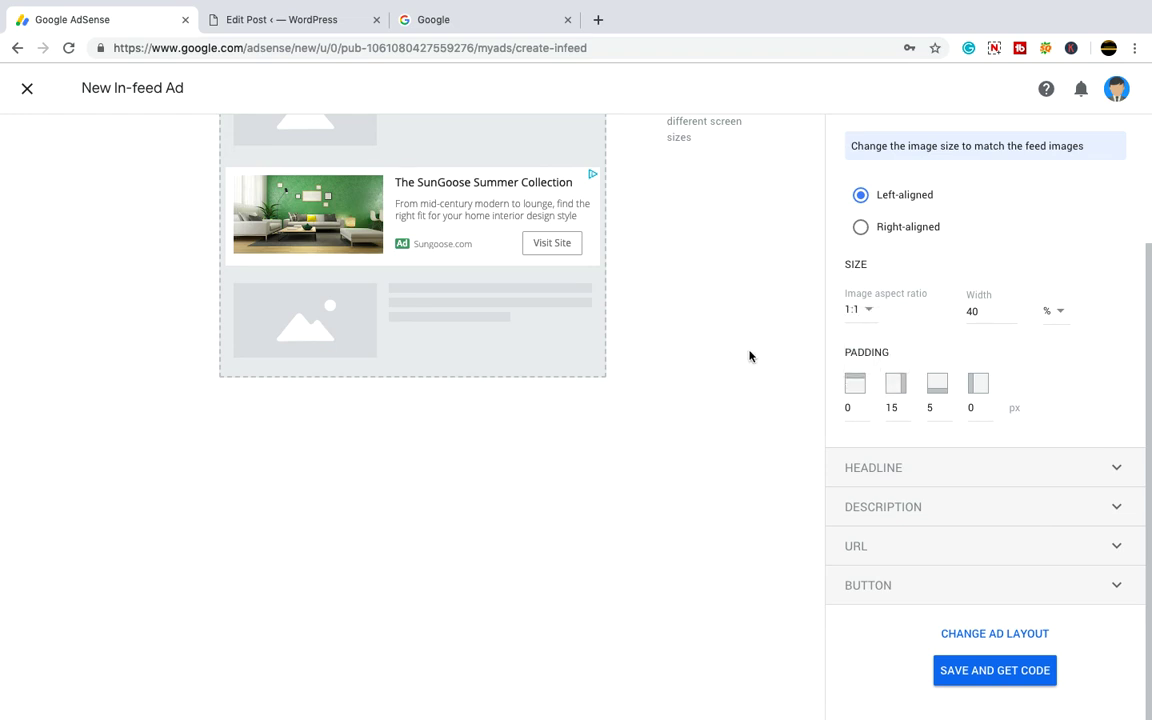
- Set the ad image's width to 60 and switch its unit to px
{"action": "left_click", "coordinate": [1022, 317]}
{"action": "left_click_drag", "start_coordinate": [1022, 317], "coordinate": [962, 315]}
{"action": "type", "text": "60"}
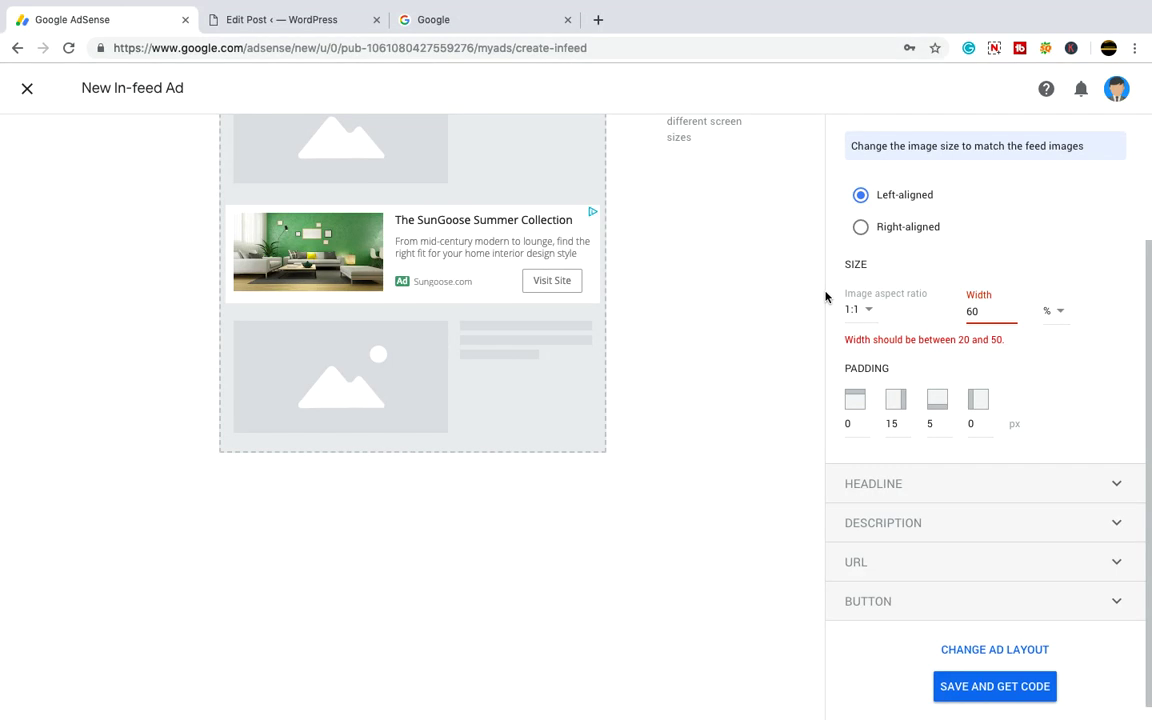
{"action": "left_click", "coordinate": [1062, 311]}
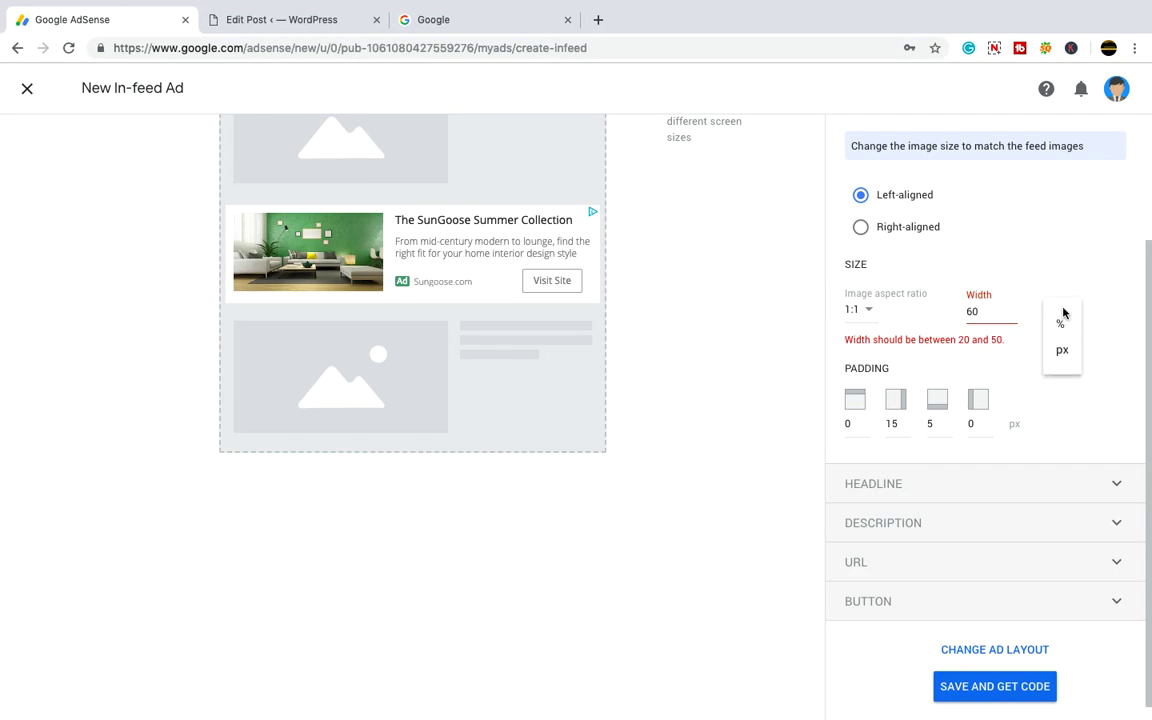
{"action": "left_click", "coordinate": [1064, 349]}
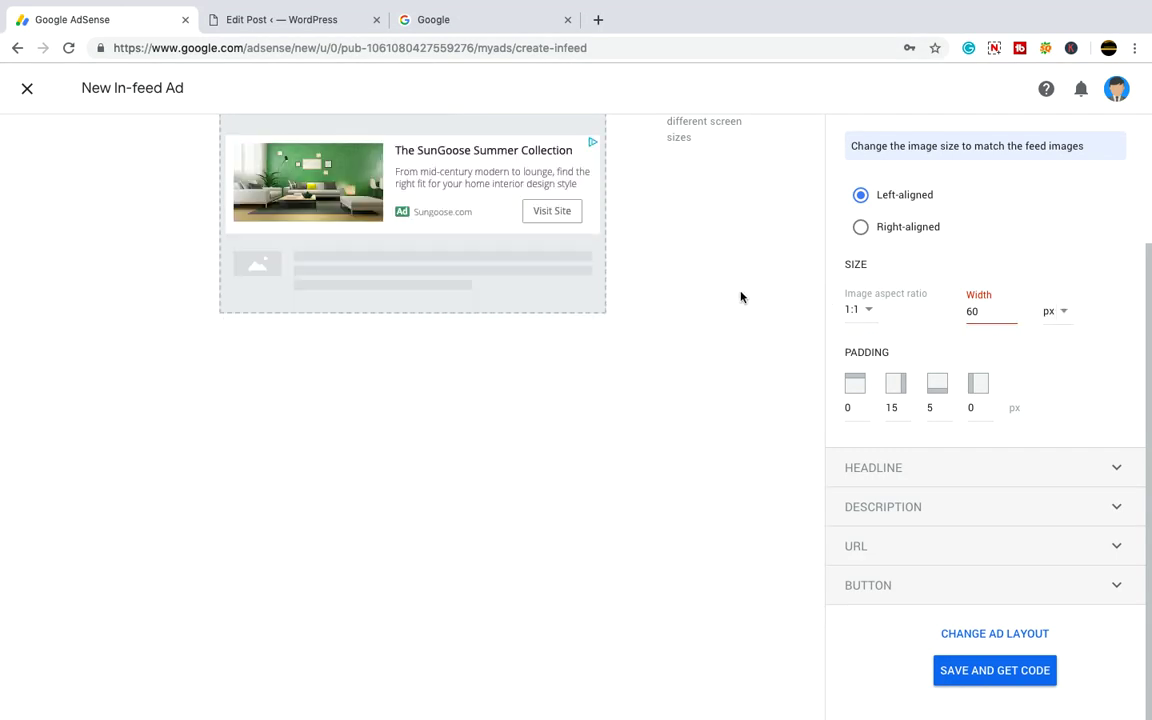
{"action": "scroll", "coordinate": [741, 297], "scroll_direction": "up", "scroll_amount": 3}
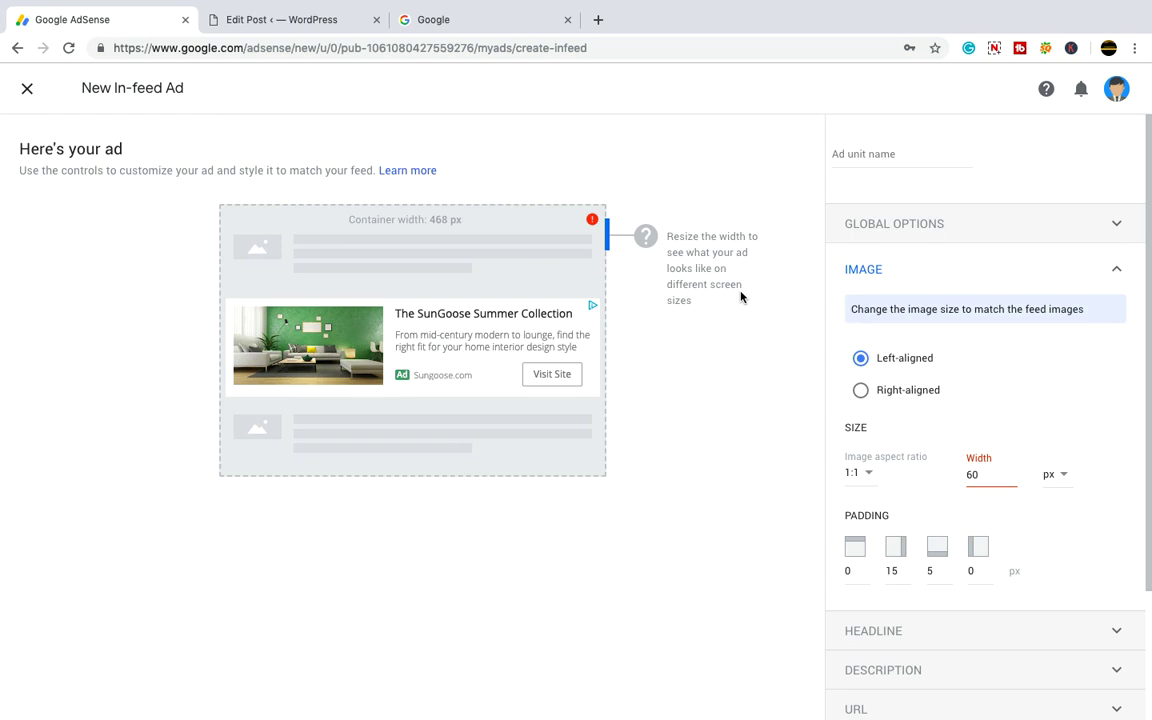
- Choose the Long headline for the In-feed ad and set its font size to 18 px
{"action": "scroll", "coordinate": [800, 320], "scroll_direction": "down", "scroll_amount": 1}
{"action": "left_click", "coordinate": [1108, 615]}
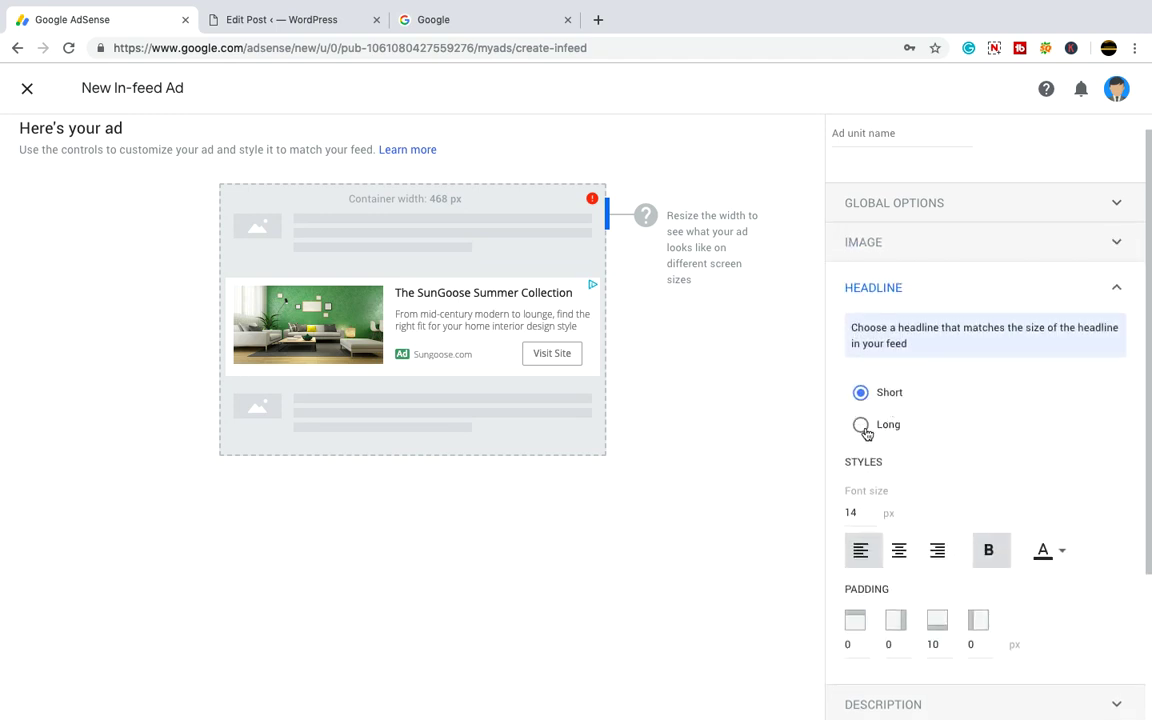
{"action": "left_click", "coordinate": [861, 426]}
{"action": "left_click_drag", "start_coordinate": [857, 512], "coordinate": [843, 514]}
{"action": "key", "text": "BackSpace"}
{"action": "type", "text": "18"}
- Compare left and center alignment for the headline, settle on centered, and turn off its bold style
{"action": "left_click", "coordinate": [900, 552]}
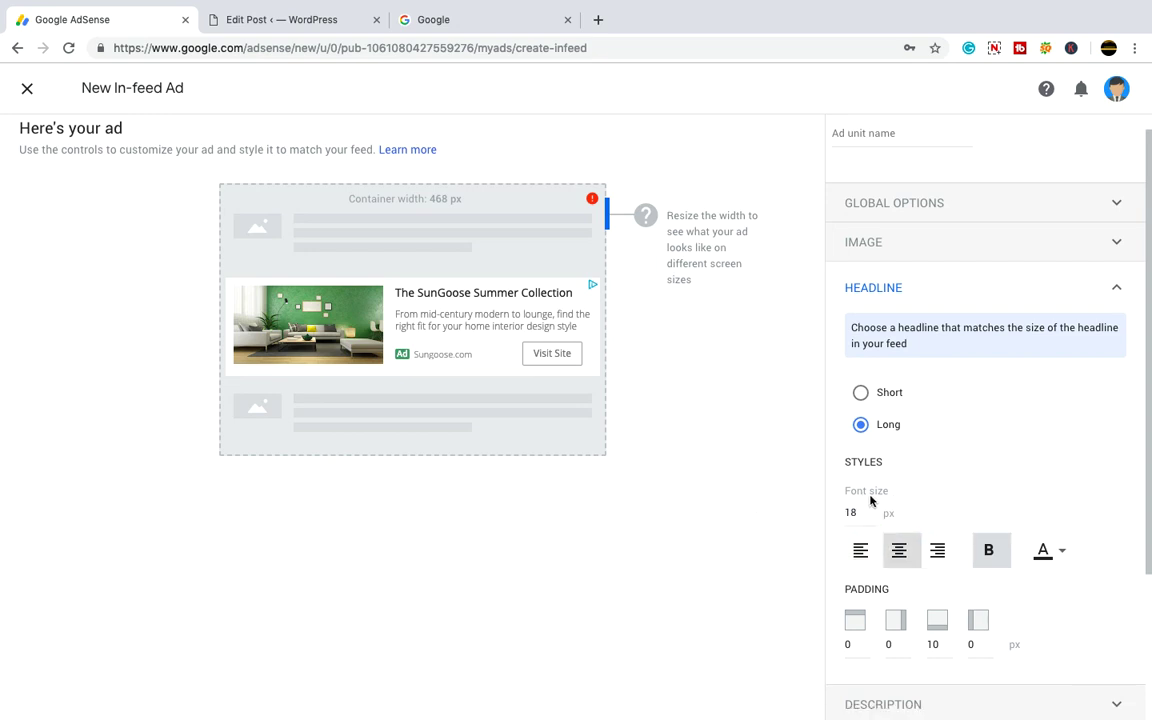
{"action": "left_click", "coordinate": [856, 552]}
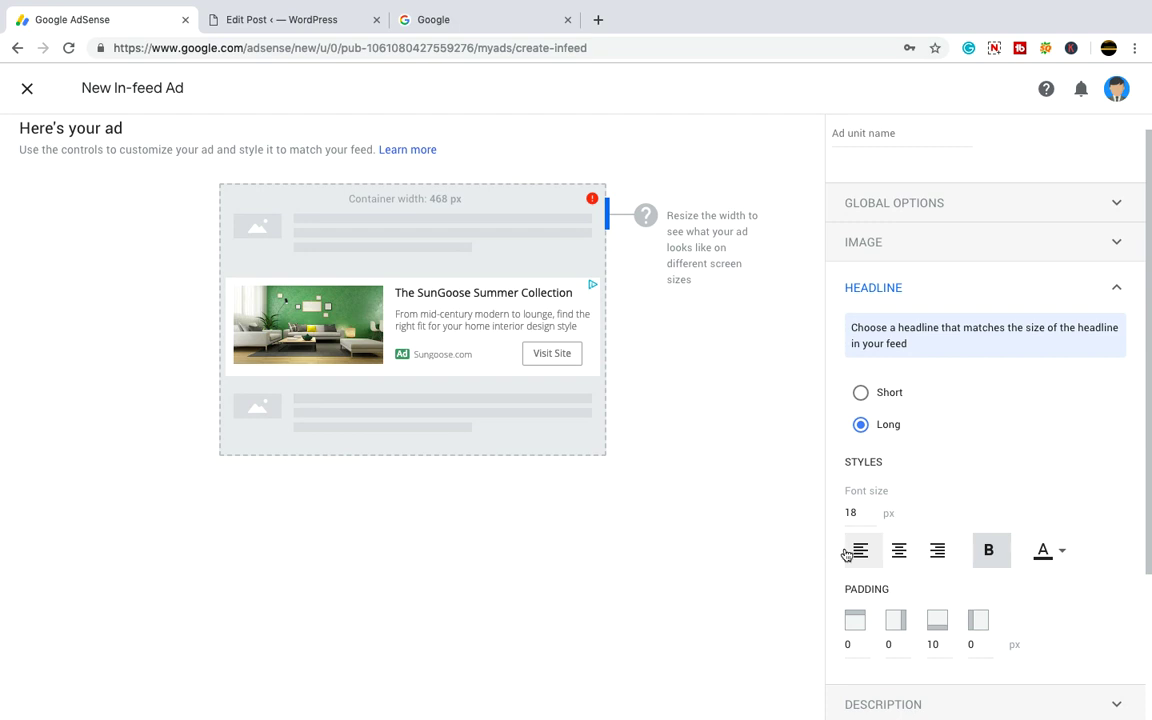
{"action": "left_click", "coordinate": [899, 551]}
{"action": "left_click", "coordinate": [866, 556]}
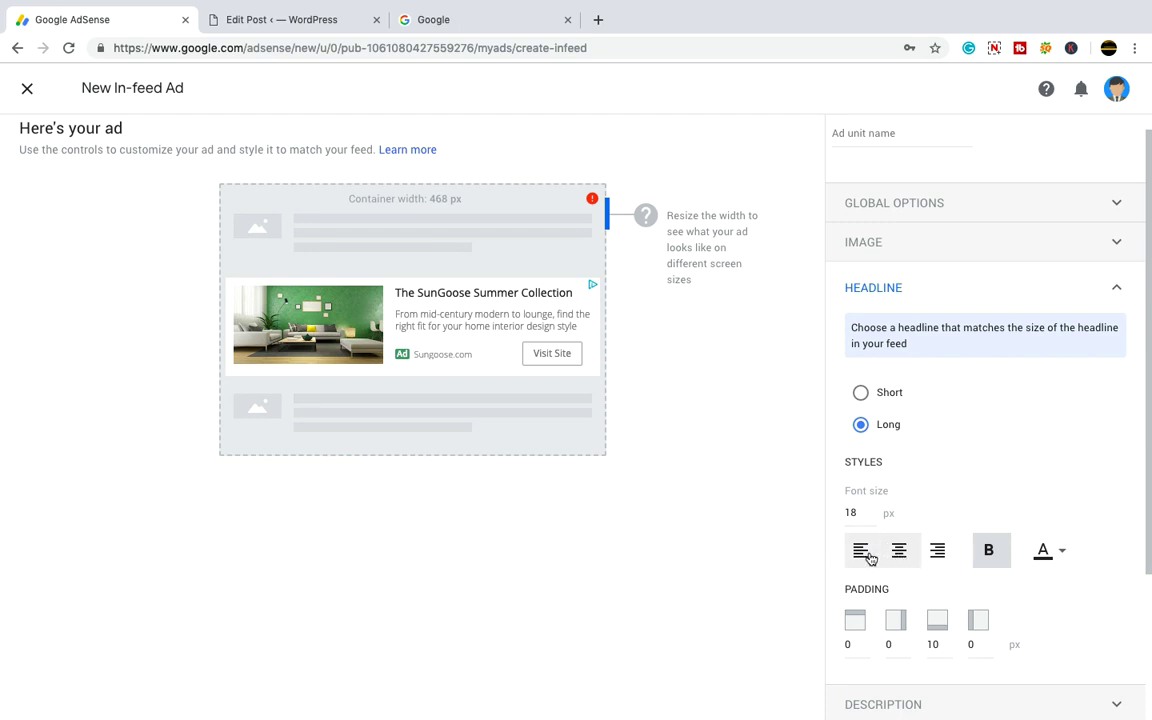
{"action": "left_click", "coordinate": [900, 553]}
{"action": "left_click", "coordinate": [849, 556]}
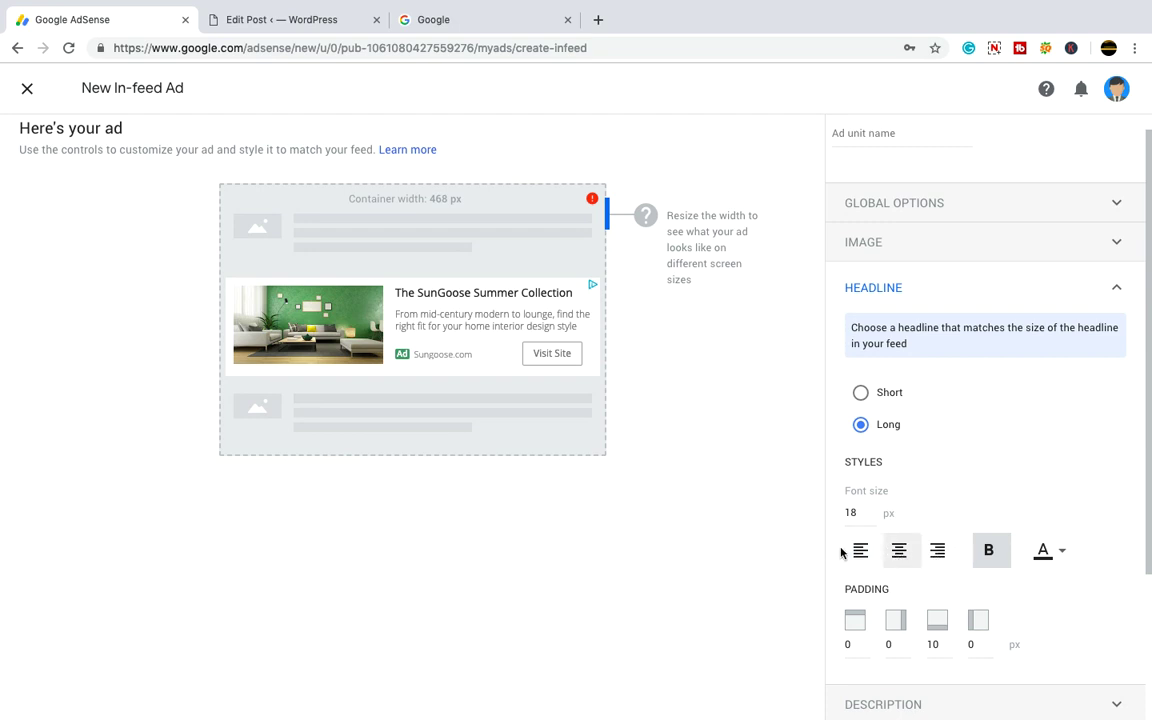
{"action": "left_click", "coordinate": [899, 551]}
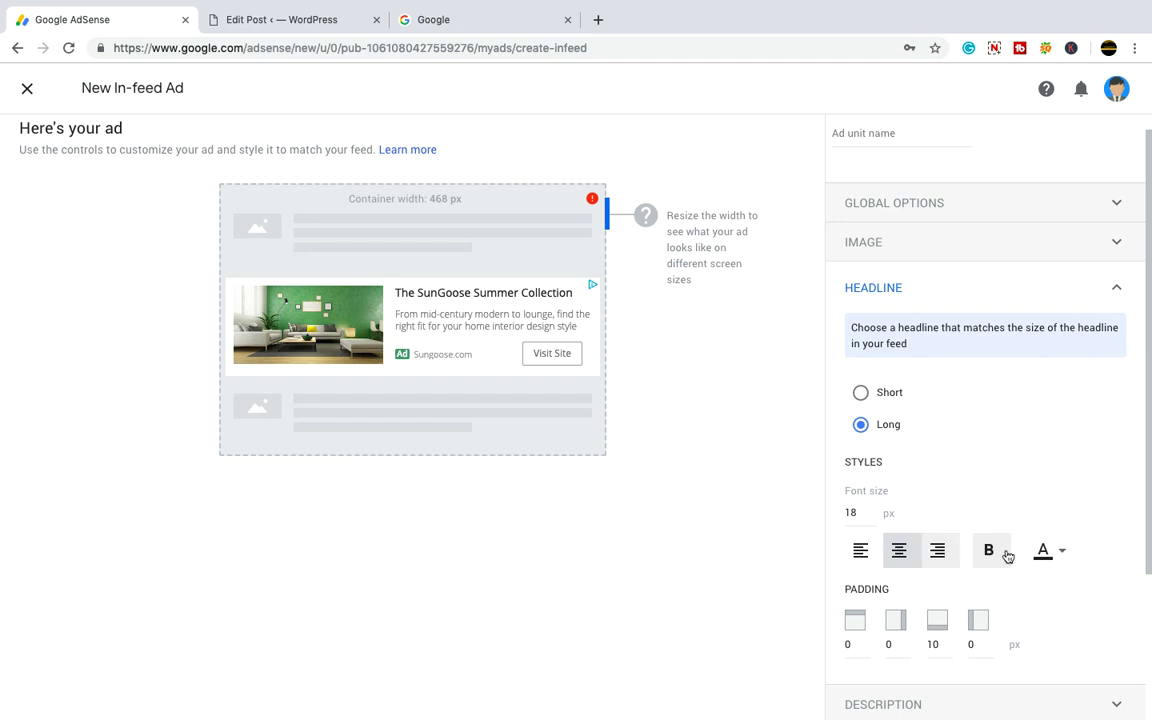
- Set the headline's text color to the light blue from the color palette
{"action": "left_click", "coordinate": [1061, 553]}
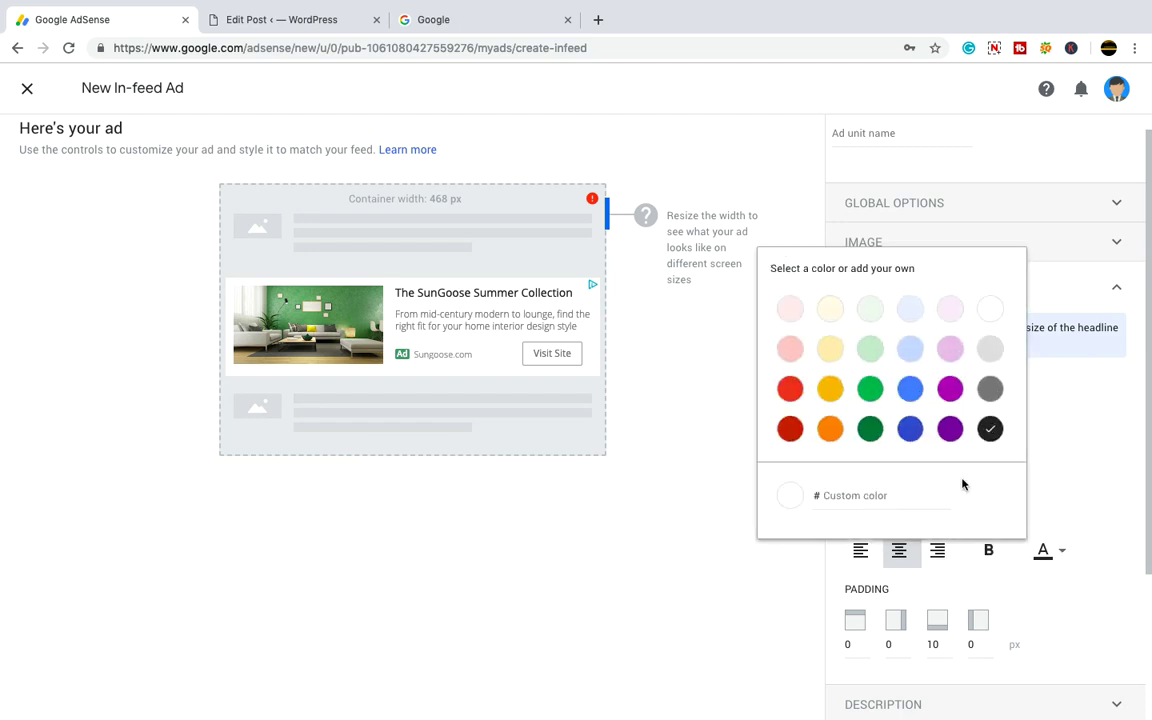
{"action": "left_click", "coordinate": [910, 348]}
{"action": "left_click", "coordinate": [708, 459]}
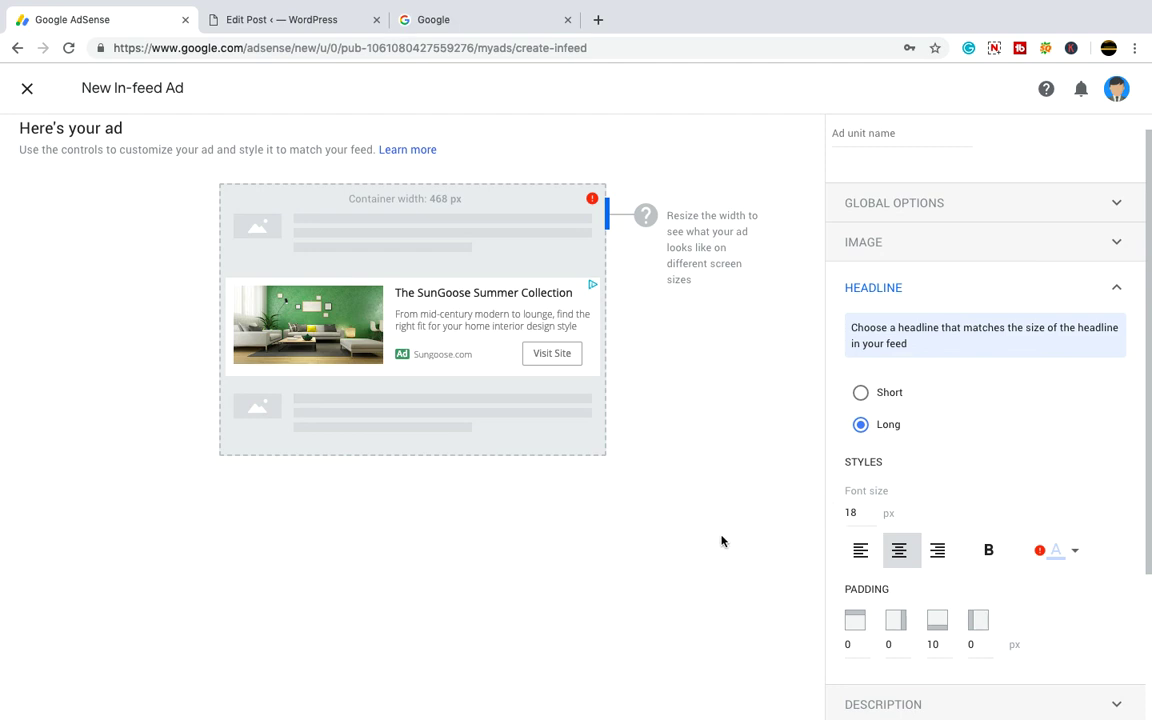
- Set the ad description's font size to 20 px
{"action": "scroll", "coordinate": [730, 535], "scroll_direction": "down", "scroll_amount": 3}
{"action": "left_click", "coordinate": [1077, 517]}
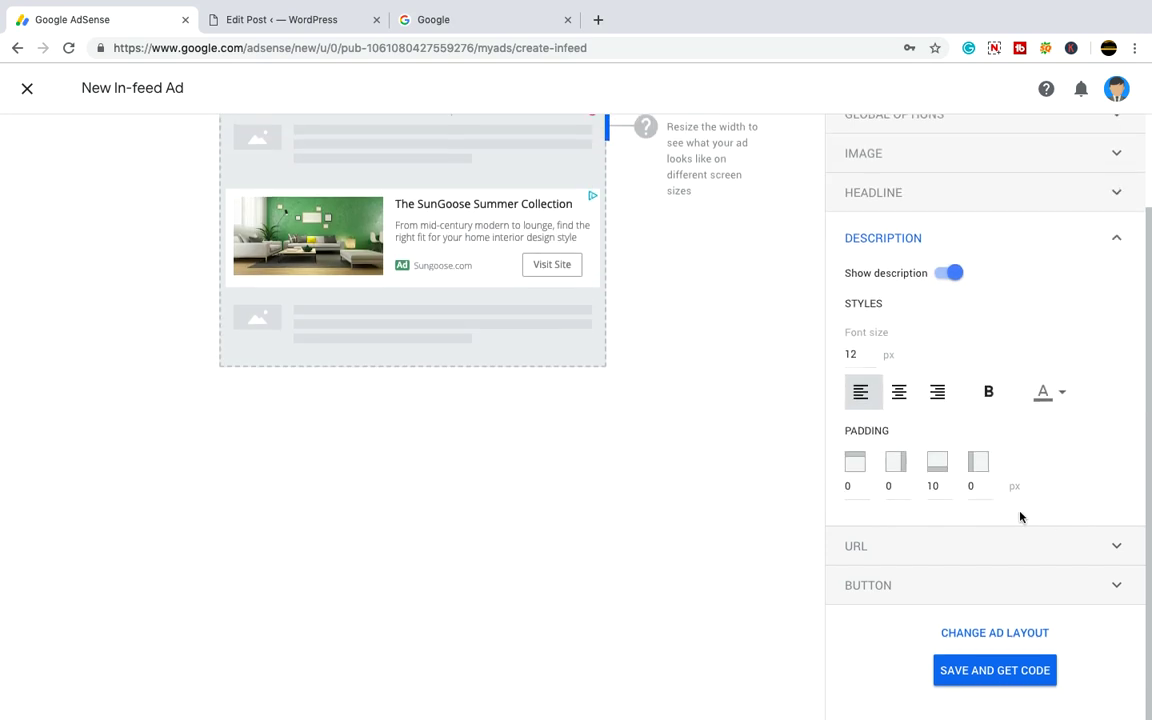
{"action": "scroll", "coordinate": [610, 390], "scroll_direction": "up", "scroll_amount": 1}
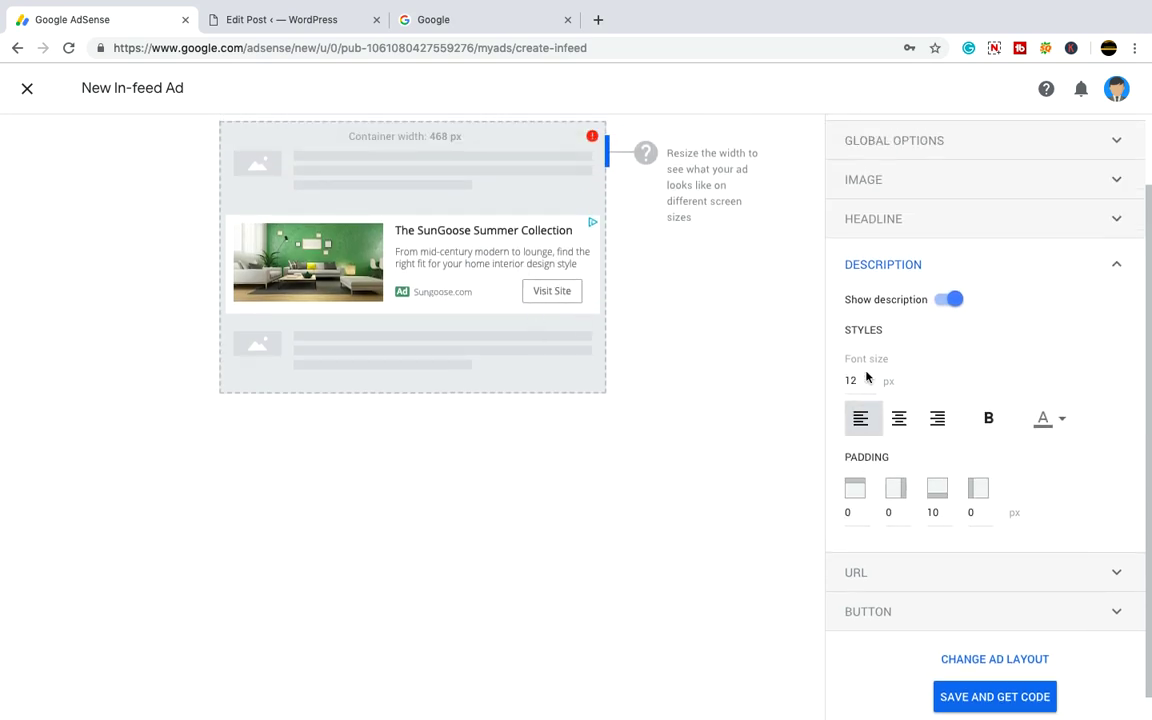
{"action": "left_click_drag", "start_coordinate": [864, 376], "coordinate": [838, 382]}
{"action": "type", "text": "20"}
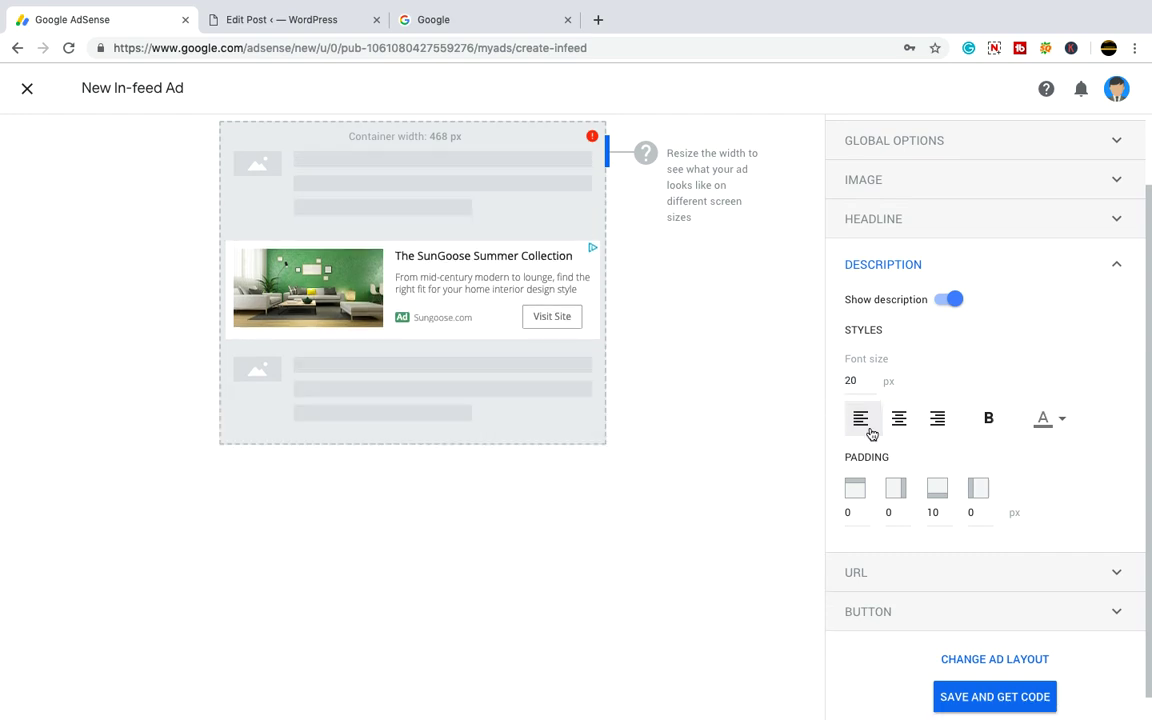
{"action": "left_click", "coordinate": [1093, 453]}
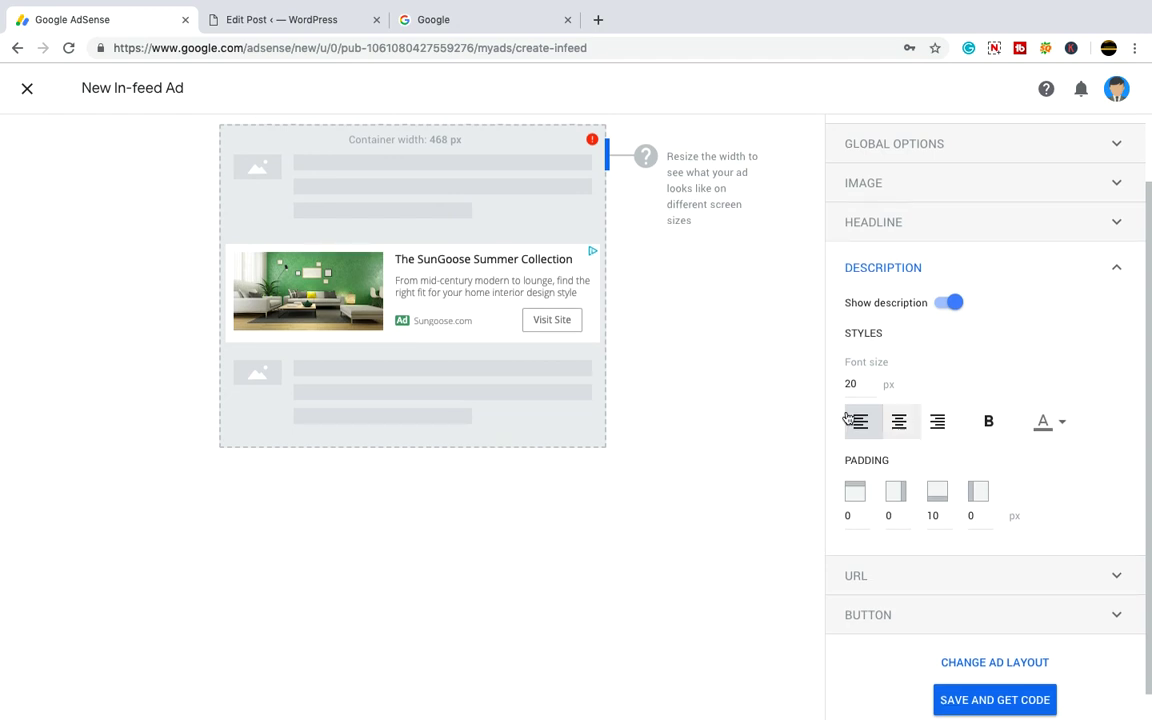
{"action": "scroll", "coordinate": [744, 412], "scroll_direction": "up", "scroll_amount": 1}
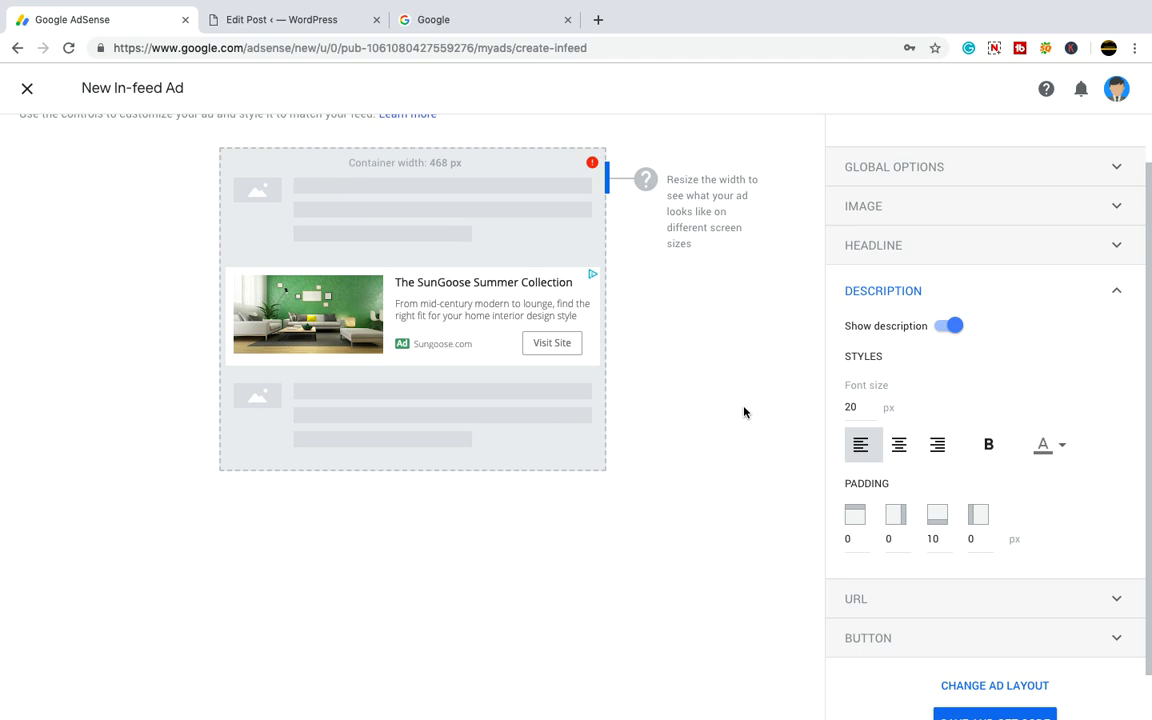
- Set the ad URL's font size to 15 px
{"action": "scroll", "coordinate": [746, 412], "scroll_direction": "down", "scroll_amount": 2}
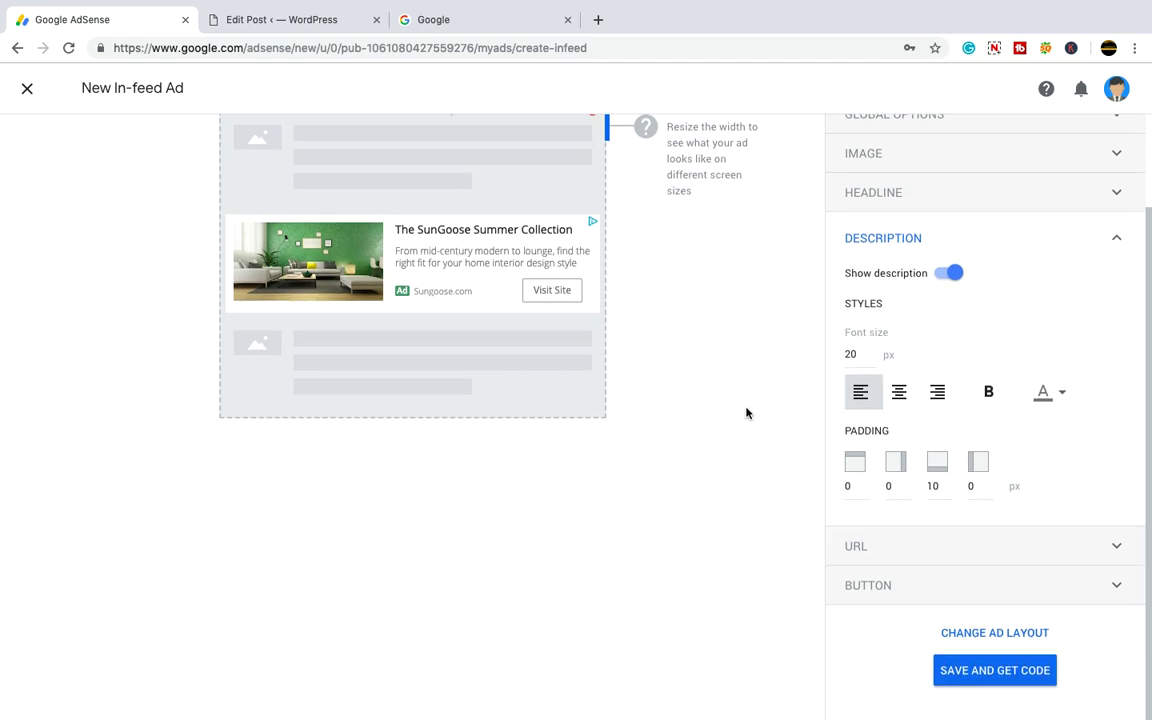
{"action": "left_click", "coordinate": [1112, 546]}
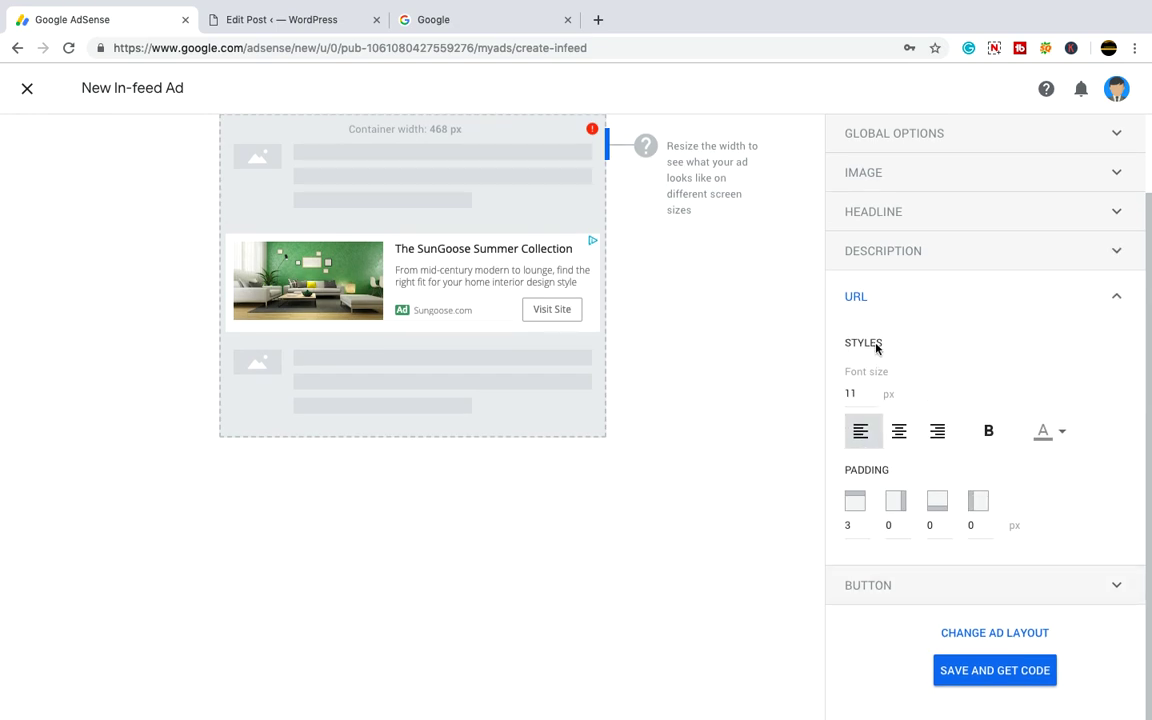
{"action": "double_click", "coordinate": [849, 394]}
{"action": "key", "text": "BackSpace"}
{"action": "type", "text": "15"}
{"action": "left_click", "coordinate": [790, 408]}
- Make the ad URL text bold and color it bright red from the palette
{"action": "left_click", "coordinate": [990, 432]}
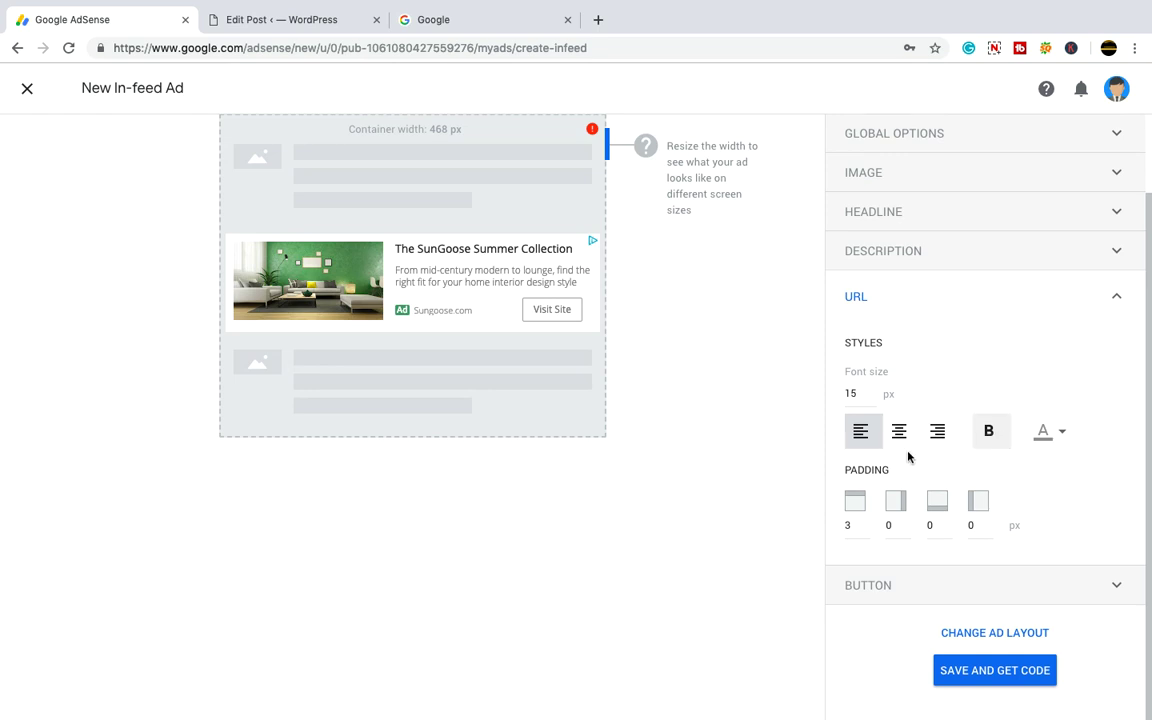
{"action": "left_click", "coordinate": [1060, 431]}
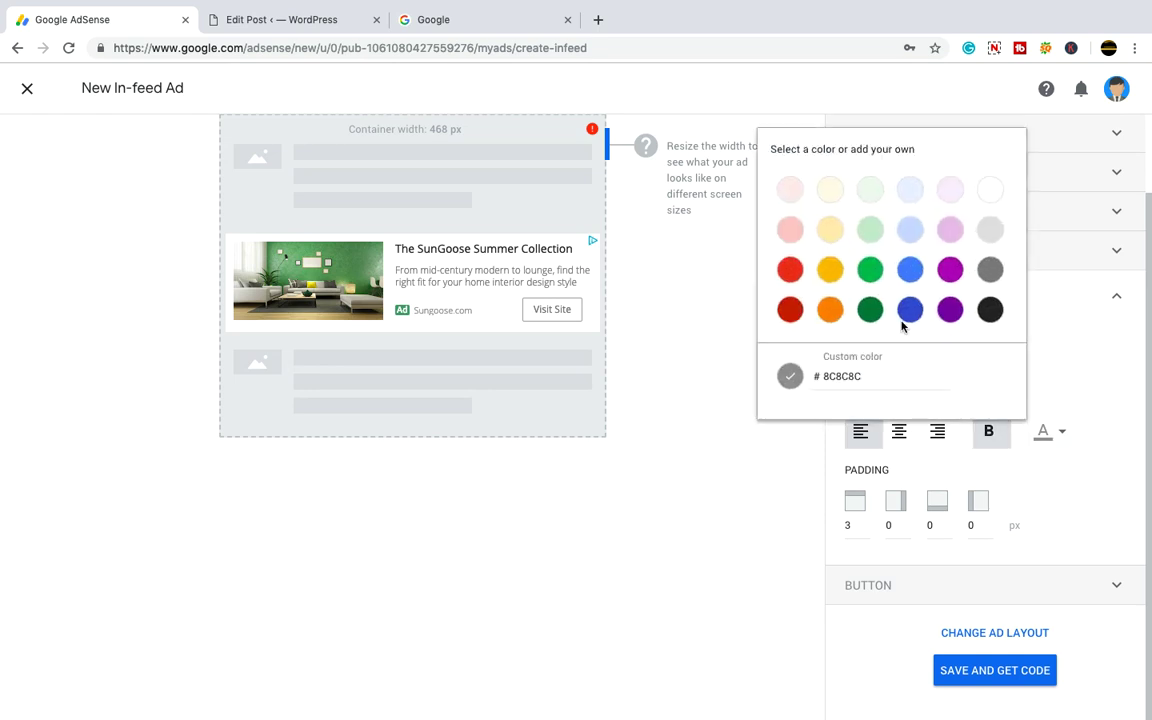
{"action": "left_click", "coordinate": [790, 270]}
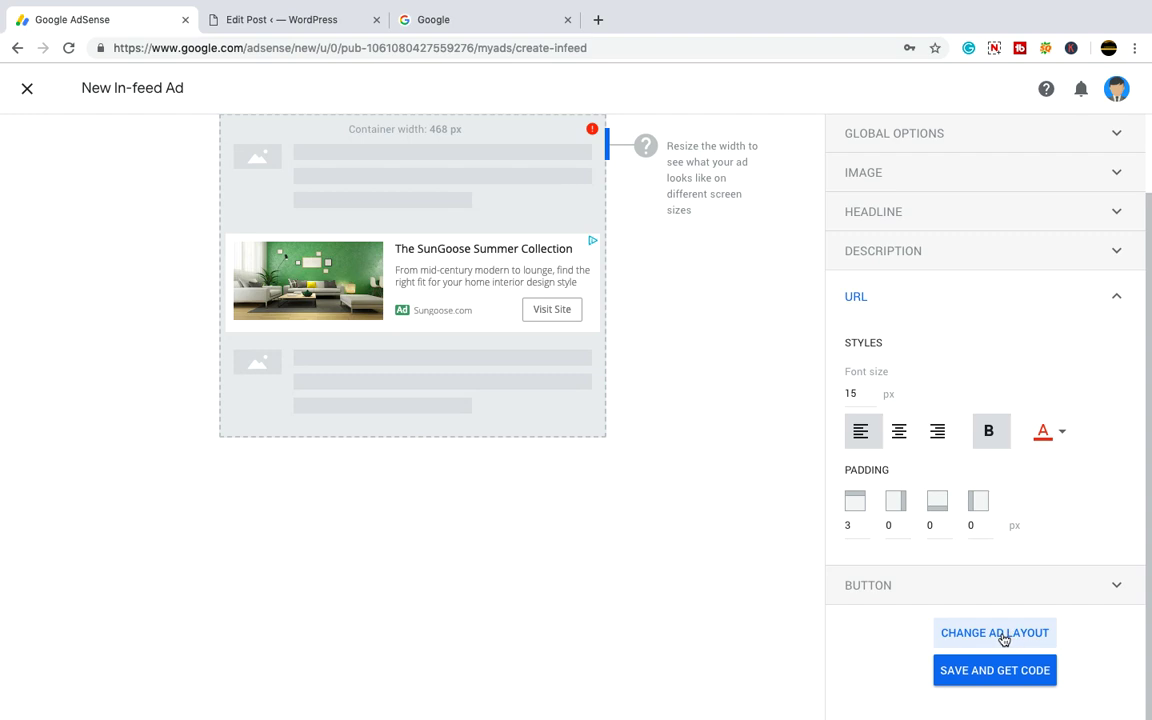
- Name the ad unit Changes_add_unit_for_friend
{"action": "scroll", "coordinate": [996, 578], "scroll_direction": "up", "scroll_amount": 1}
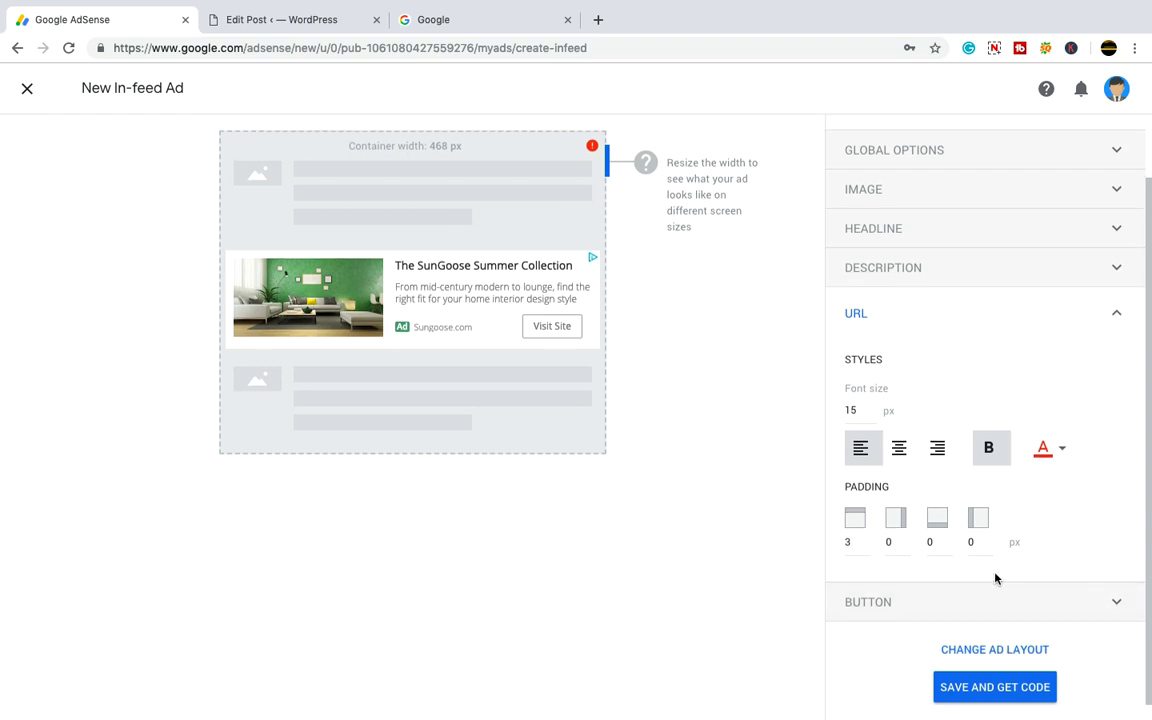
{"action": "scroll", "coordinate": [996, 578], "scroll_direction": "up", "scroll_amount": 2}
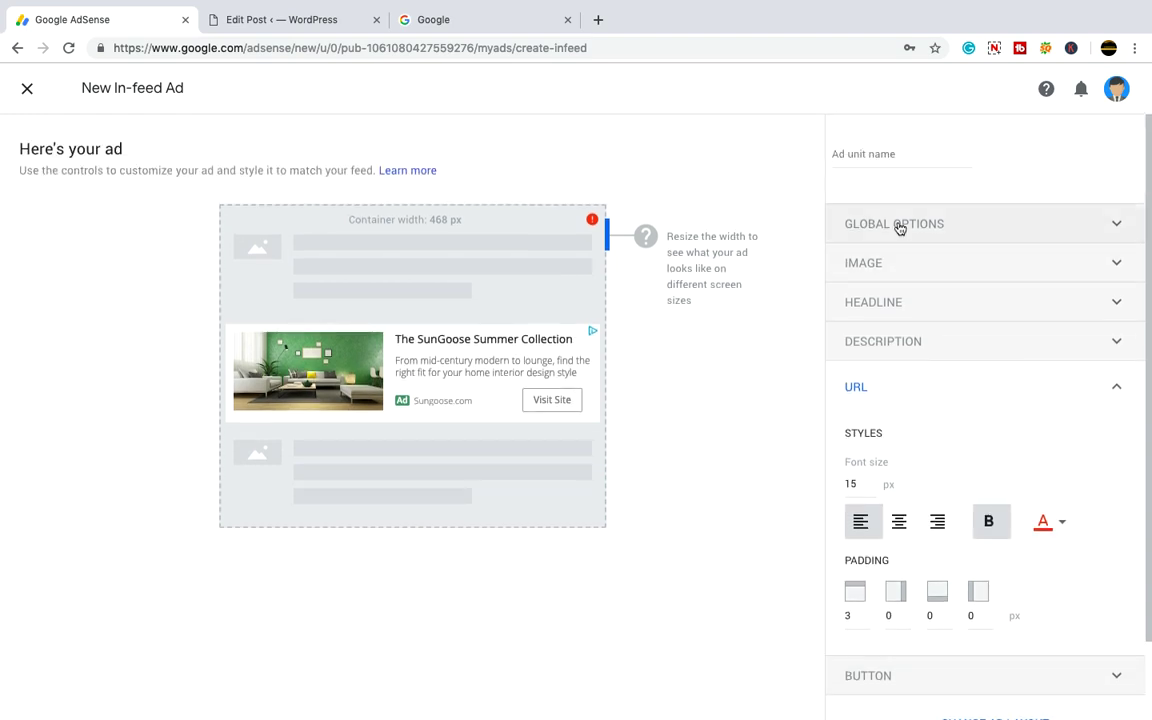
{"action": "left_click", "coordinate": [871, 152]}
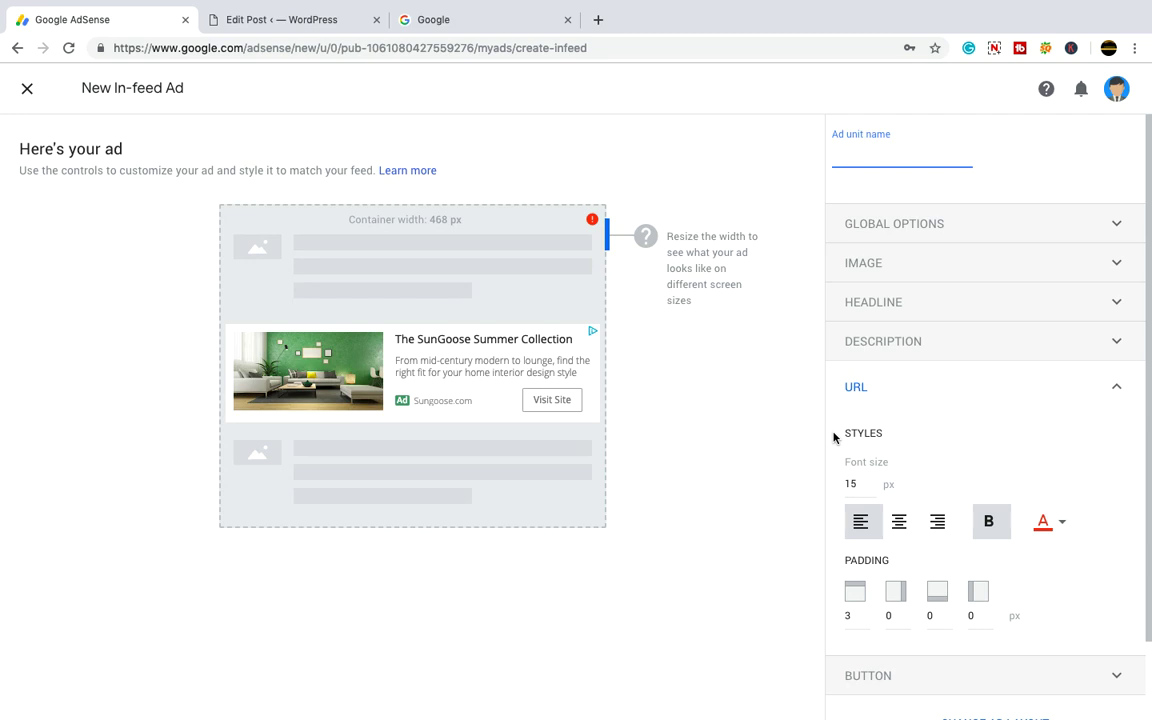
{"action": "type", "text": "Changes_add_unit_for_"}
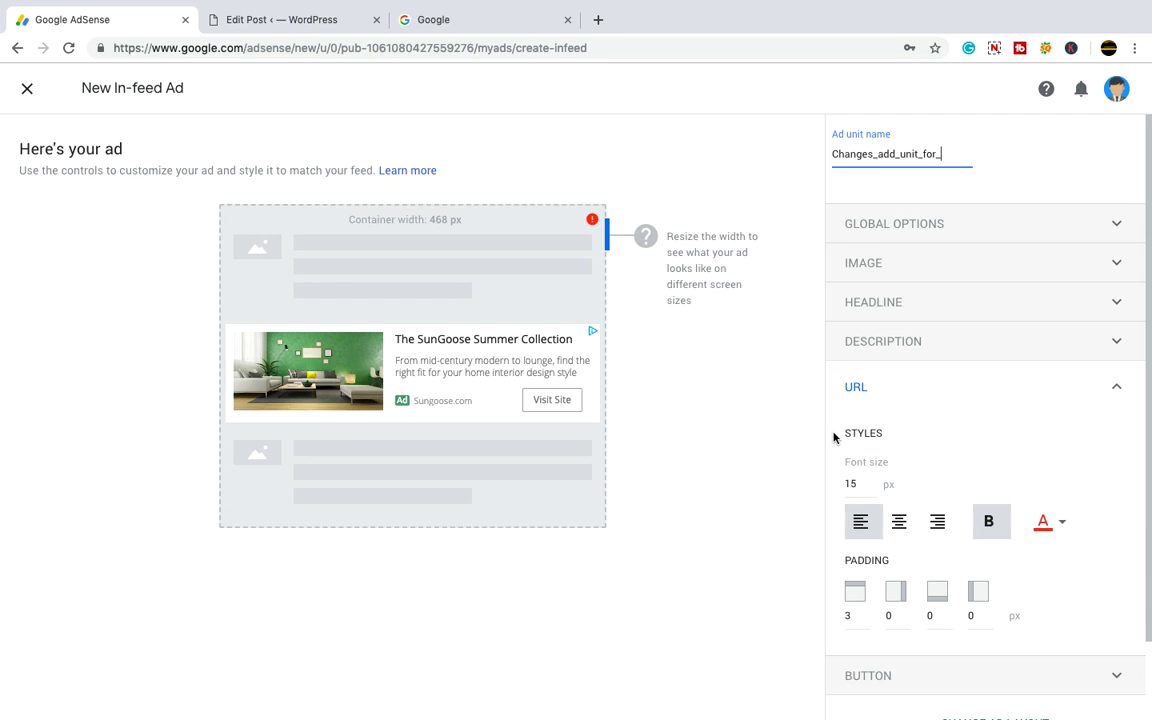
{"action": "type", "text": "friend"}
{"action": "mouse_move", "coordinate": [1150, 546]}
{"action": "left_mouse_down"}
{"action": "mouse_move", "coordinate": [1150, 607]}
{"action": "mouse_move", "coordinate": [1150, 545]}
{"action": "left_mouse_up"}
{"action": "scroll", "coordinate": [872, 265], "scroll_direction": "down", "scroll_amount": 3}
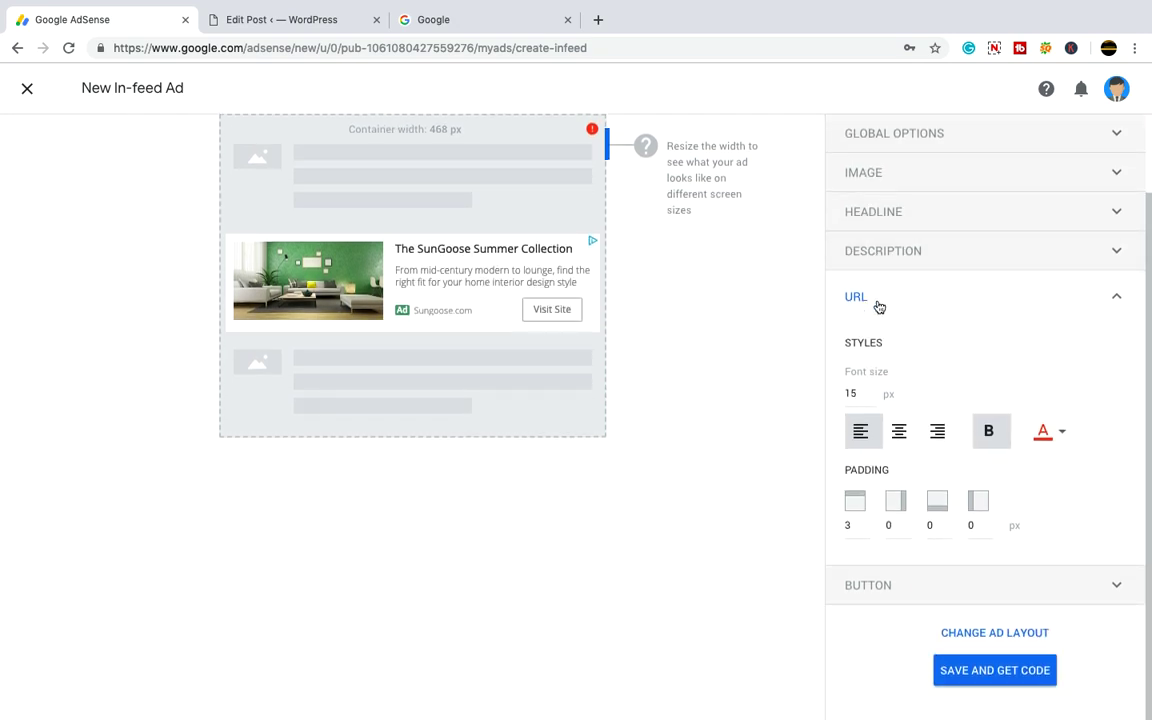
{"action": "scroll", "coordinate": [771, 435], "scroll_direction": "up", "scroll_amount": 3}
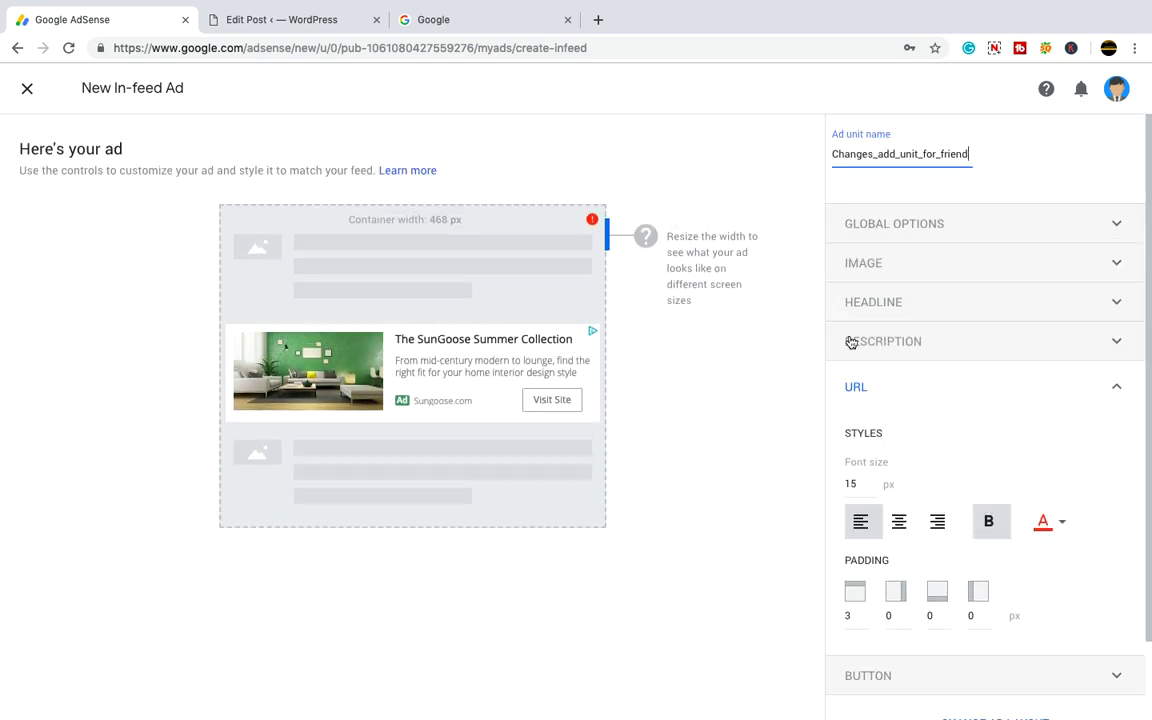
{"action": "key", "text": "Return"}
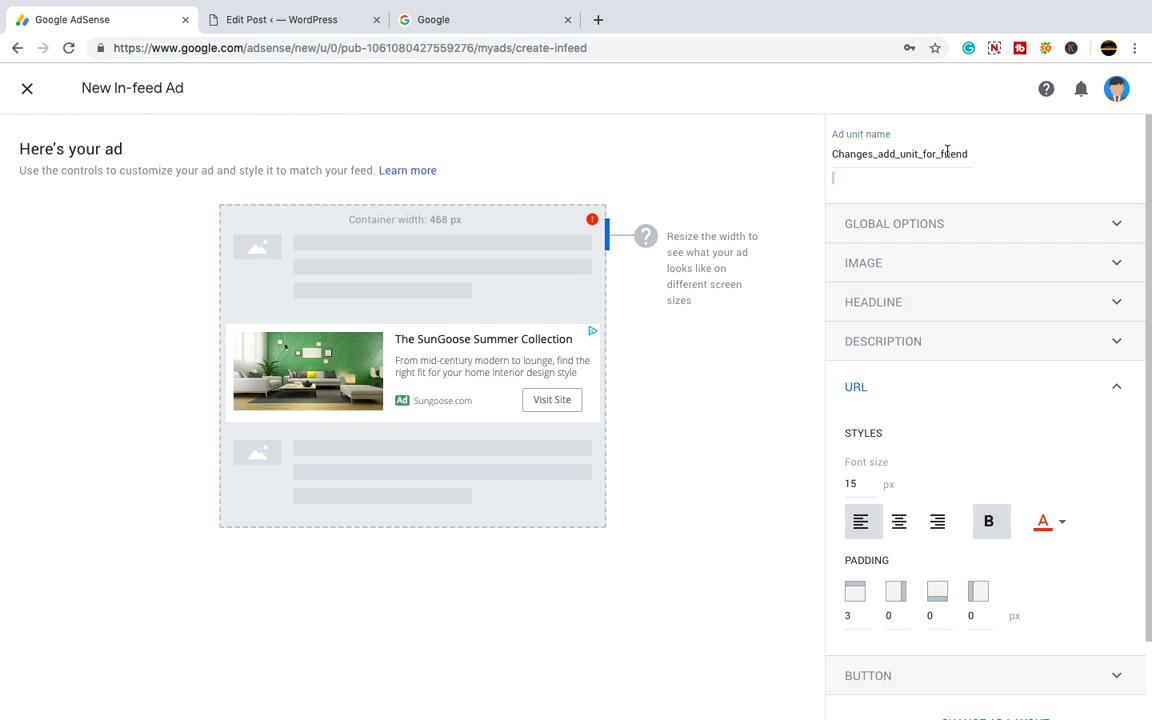
{"action": "left_click", "coordinate": [834, 155]}
{"action": "double_click", "coordinate": [834, 155]}
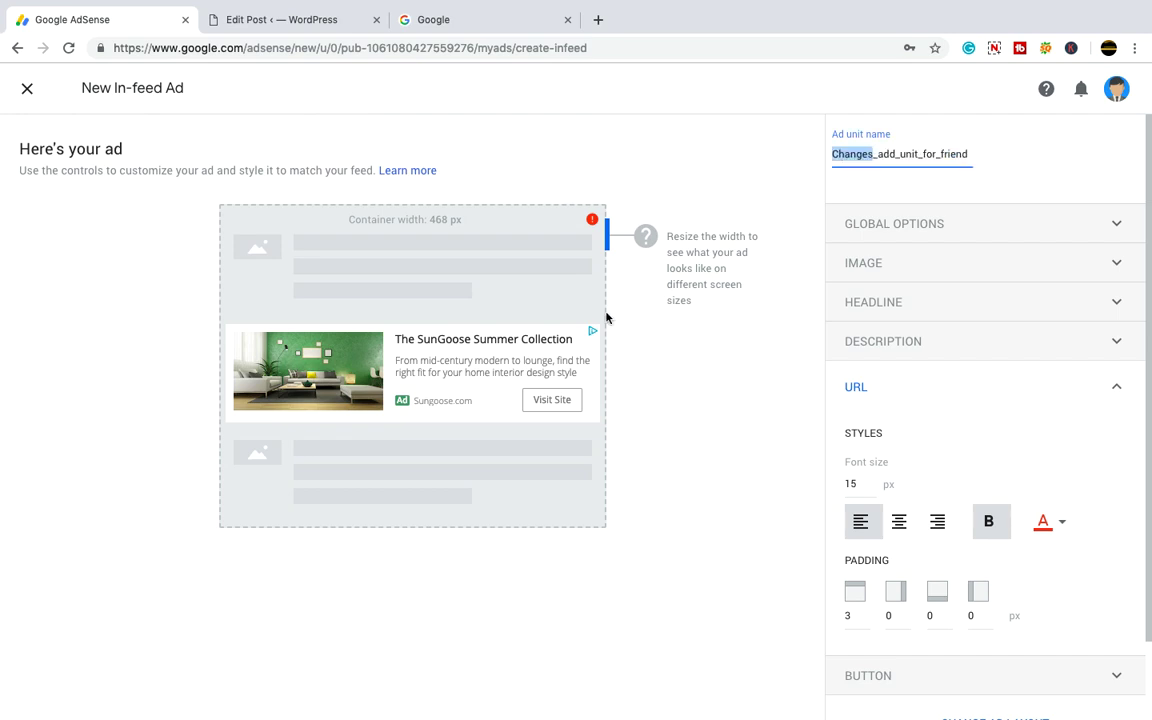
{"action": "left_click", "coordinate": [973, 155]}
{"action": "left_click", "coordinate": [973, 155]}
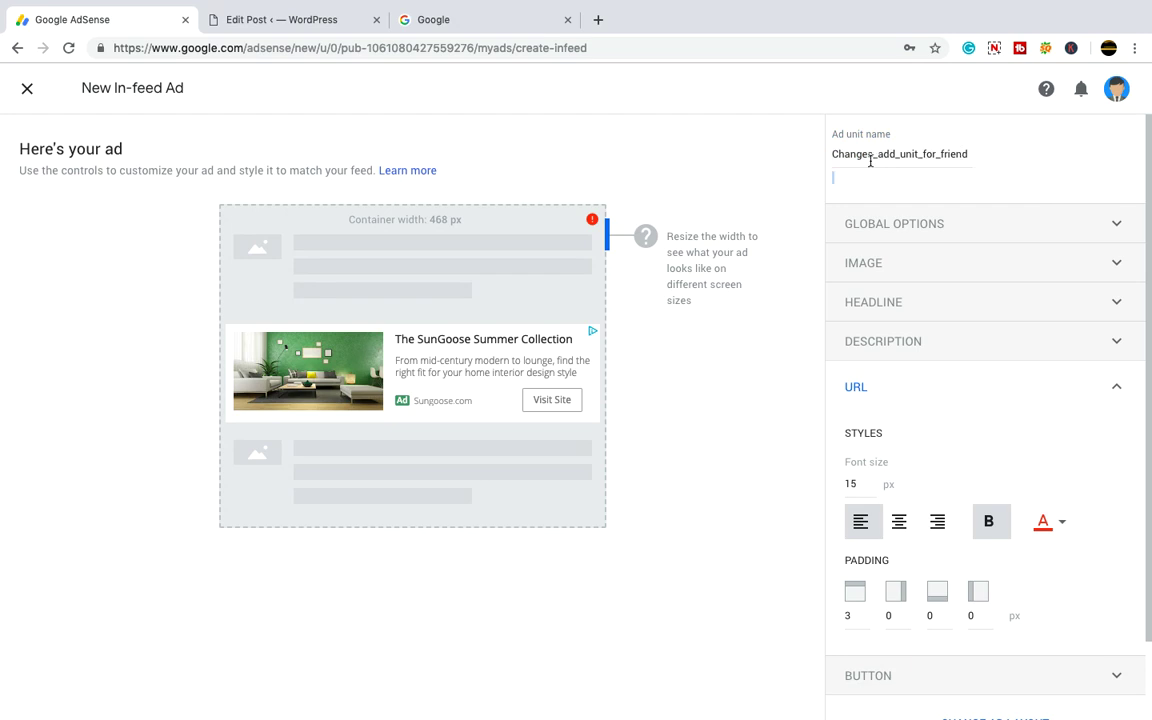
- Try to save the In-feed ad unit and get its code, and dismiss the notification
{"action": "scroll", "coordinate": [923, 254], "scroll_direction": "down", "scroll_amount": 1}
{"action": "scroll", "coordinate": [926, 257], "scroll_direction": "down", "scroll_amount": 2}
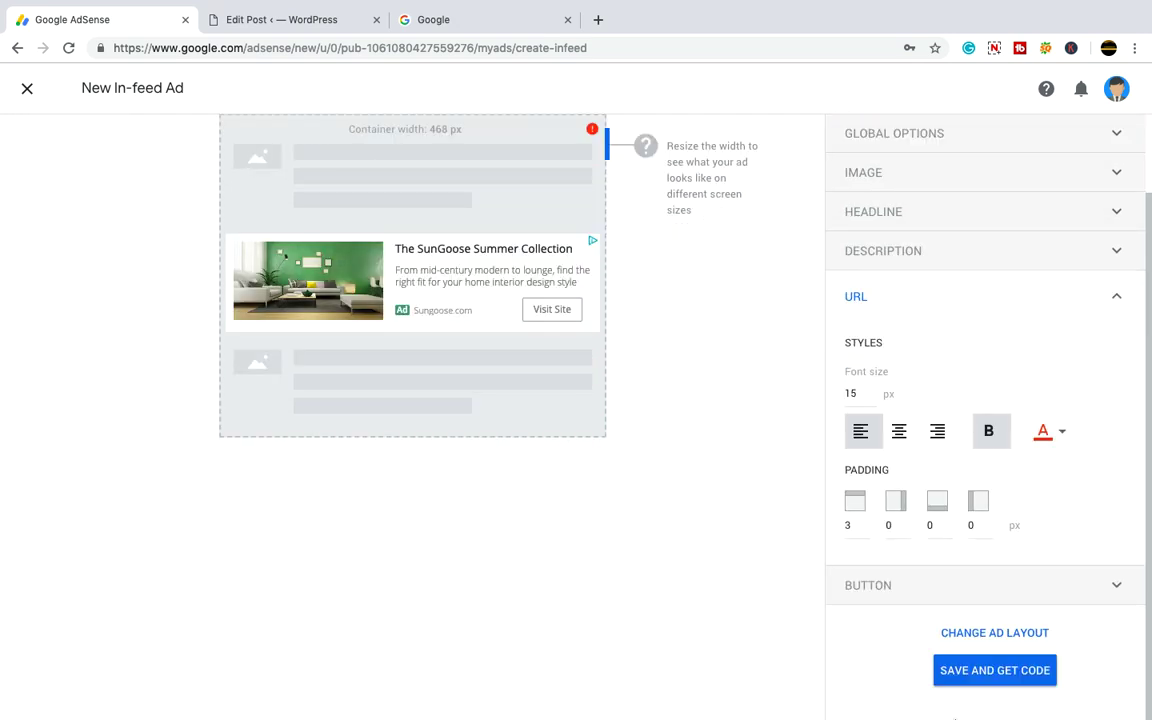
{"action": "left_click", "coordinate": [982, 677]}
{"action": "left_click", "coordinate": [1013, 676]}
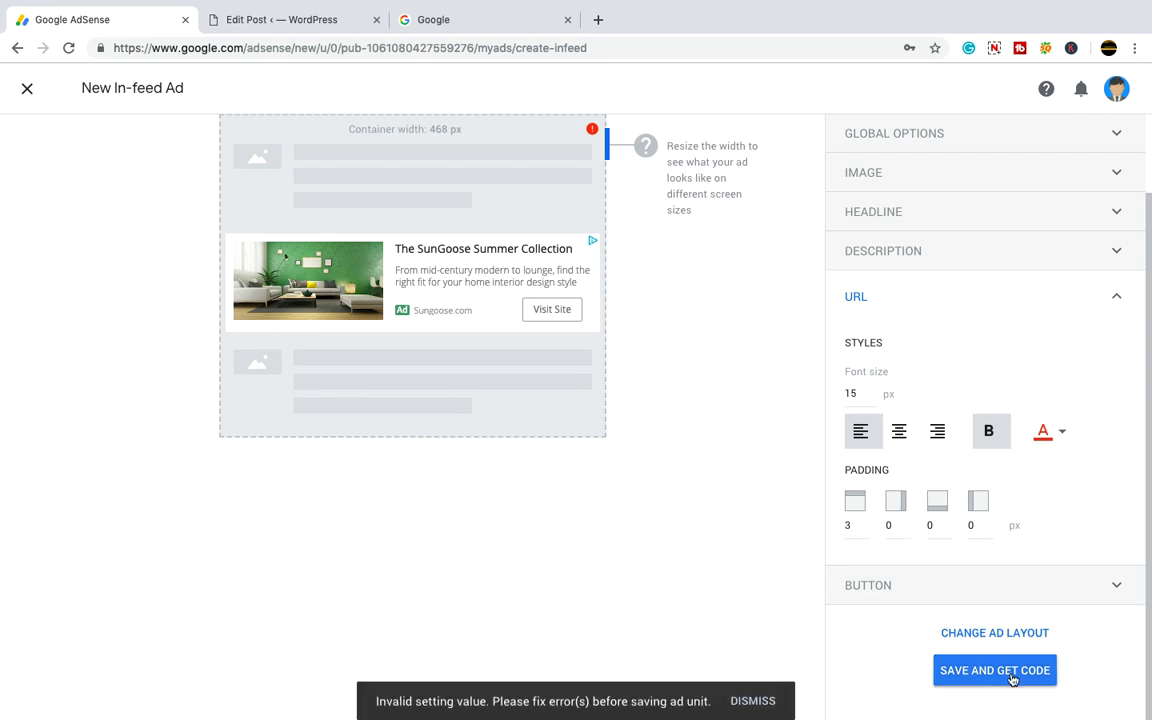
{"action": "left_click", "coordinate": [753, 700]}
- Set the ad URL's font size to 12 px
{"action": "scroll", "coordinate": [766, 545], "scroll_direction": "up", "scroll_amount": 2}
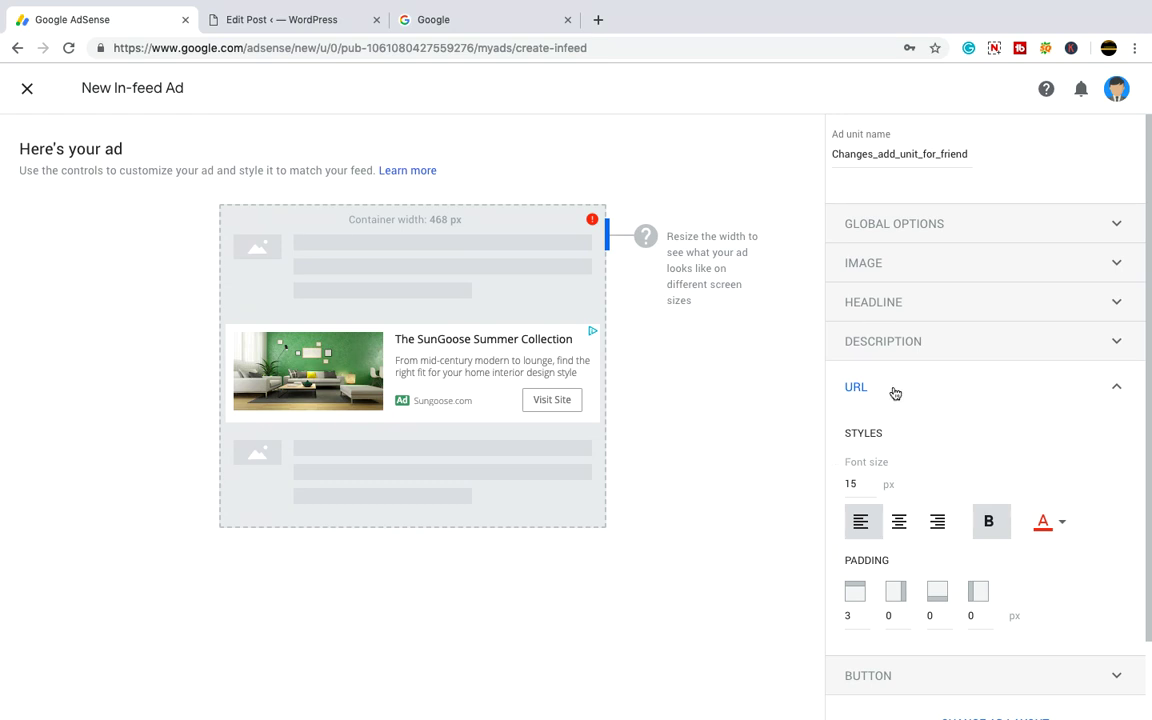
{"action": "scroll", "coordinate": [790, 485], "scroll_direction": "down", "scroll_amount": 1}
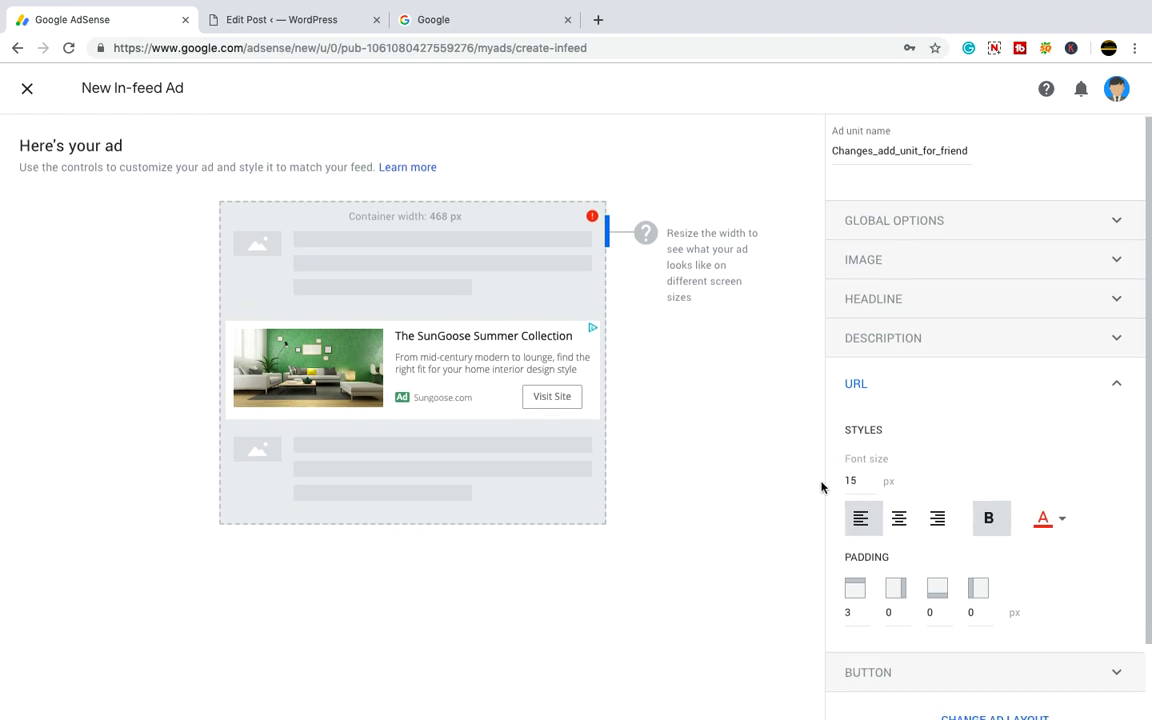
{"action": "double_click", "coordinate": [850, 480]}
{"action": "type", "text": "12"}
{"action": "scroll", "coordinate": [726, 384], "scroll_direction": "up", "scroll_amount": 1}
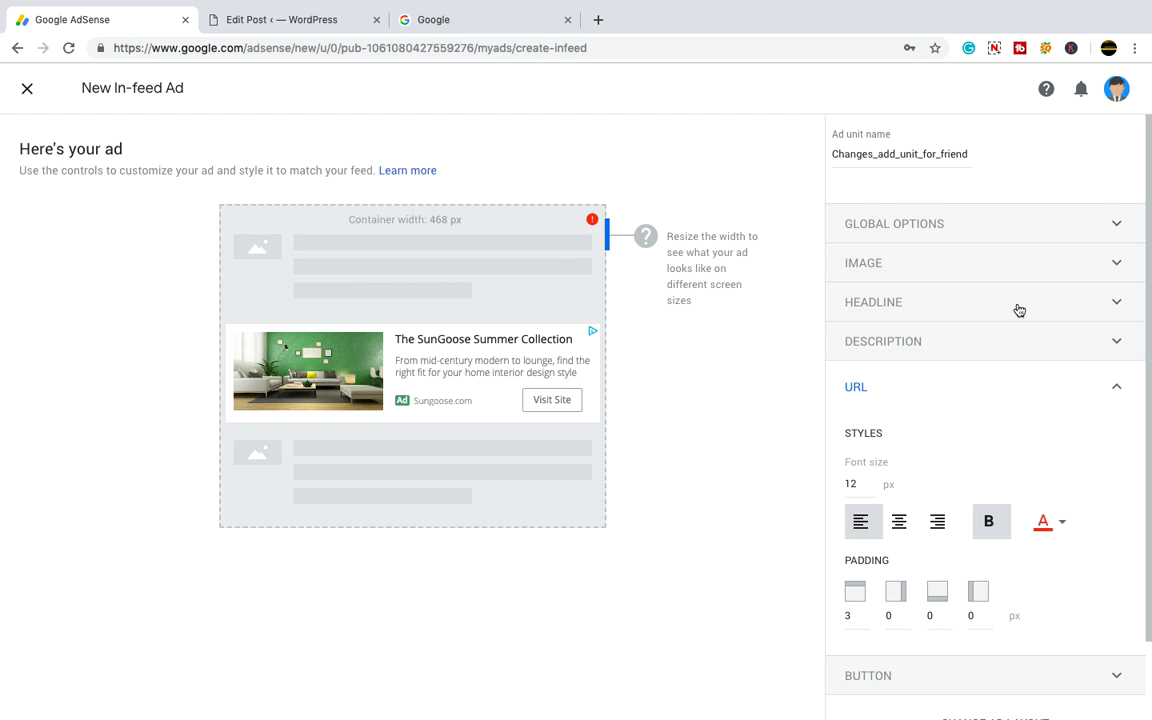
- In the global options, change the ad's font to Open Sans Condensed and enable text wrap
{"action": "left_click", "coordinate": [1057, 224]}
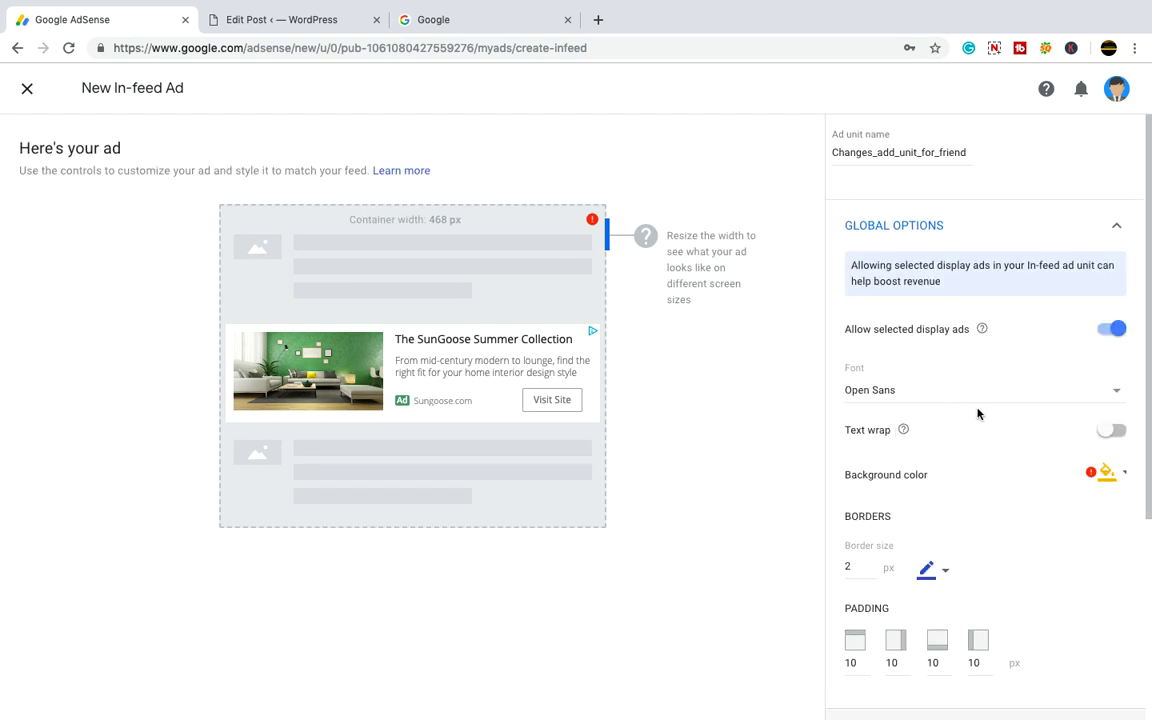
{"action": "left_click", "coordinate": [1068, 392]}
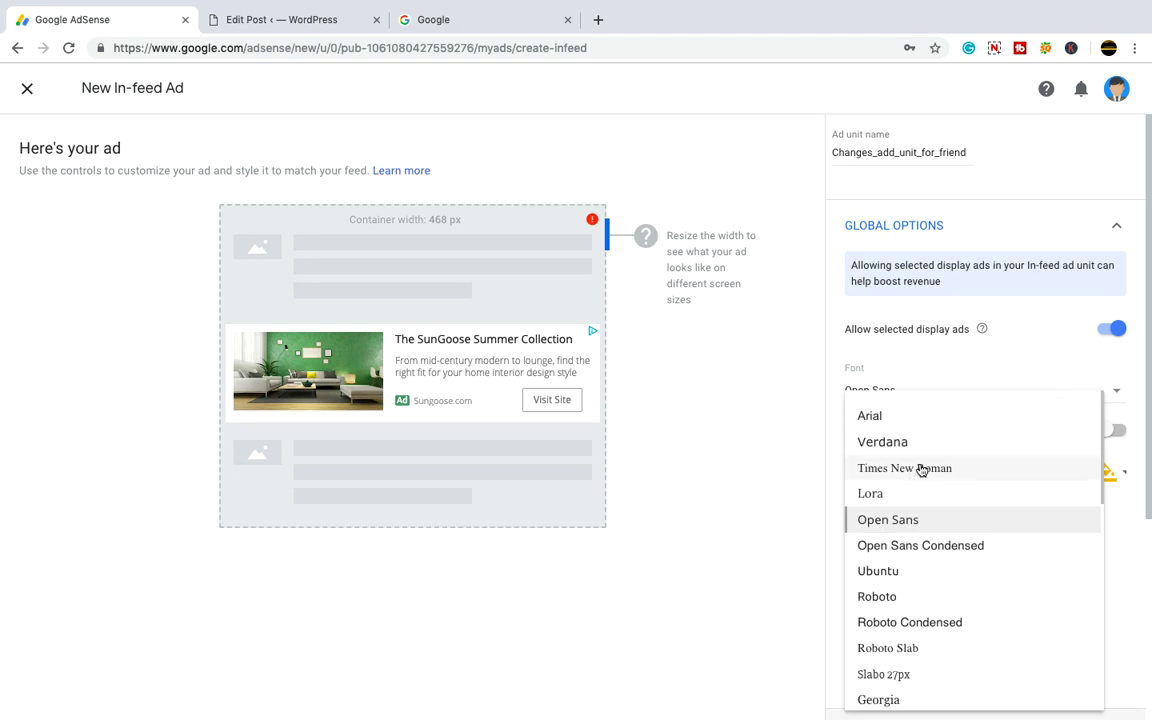
{"action": "left_click", "coordinate": [914, 554]}
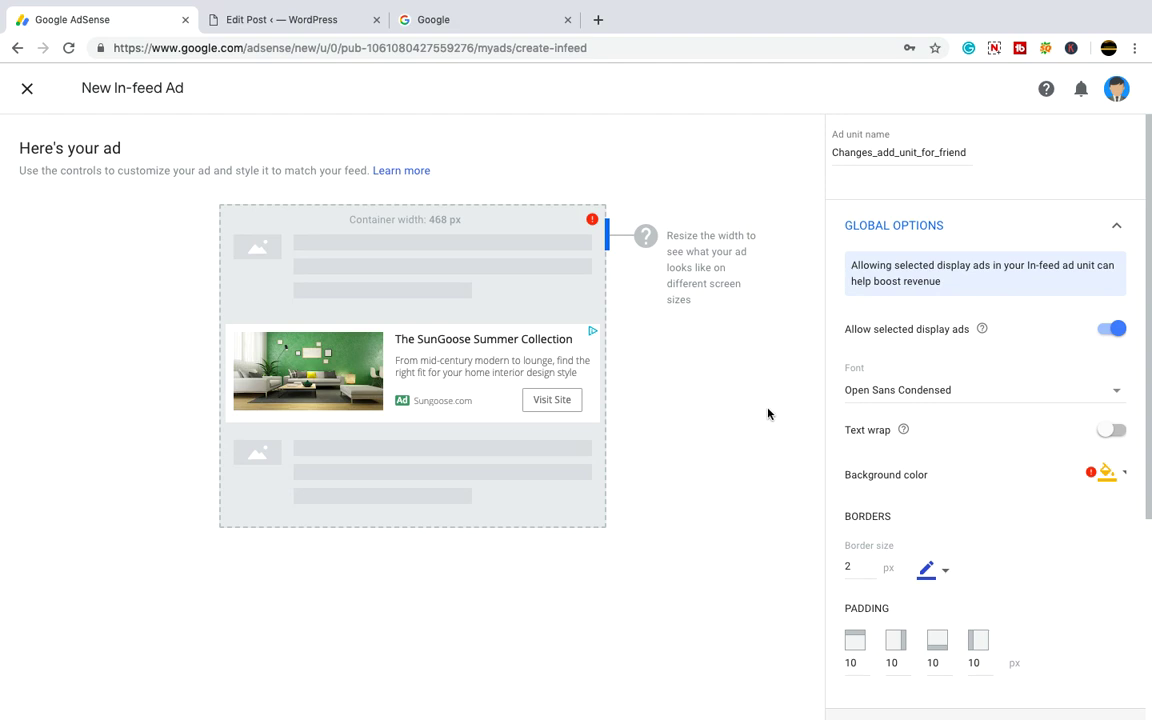
{"action": "left_click", "coordinate": [1115, 431]}
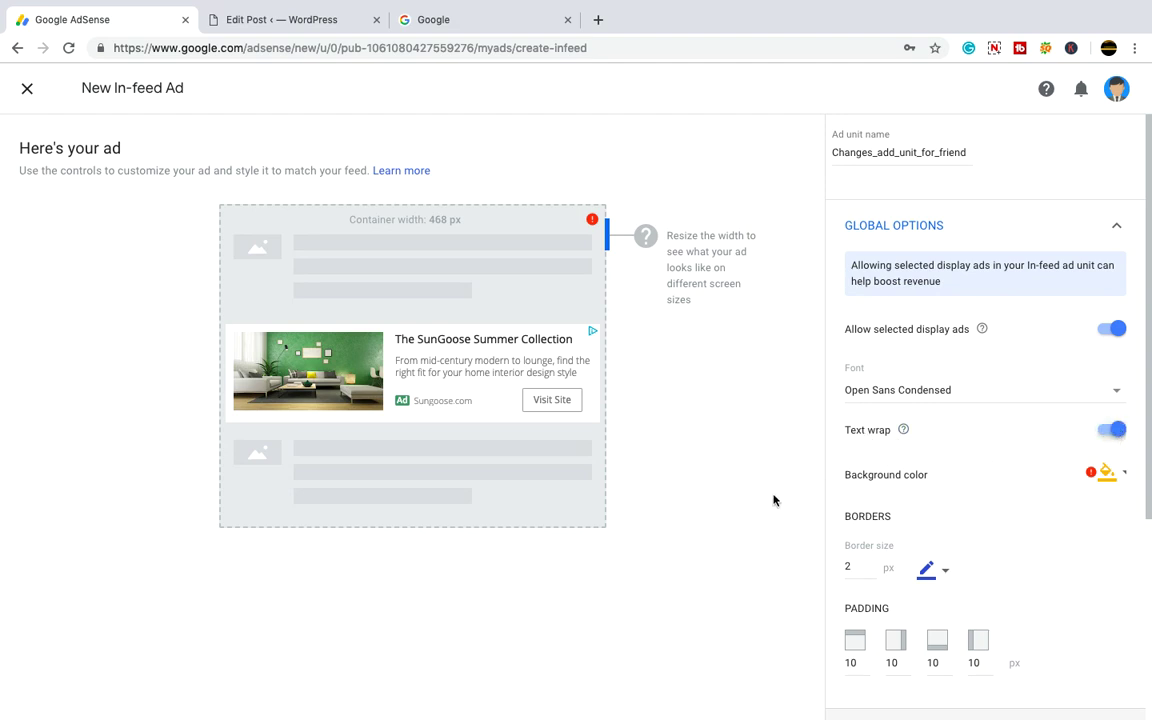
- Change the ad's background color to orange from the palette and try to save the ad unit
{"action": "left_click", "coordinate": [1126, 479]}
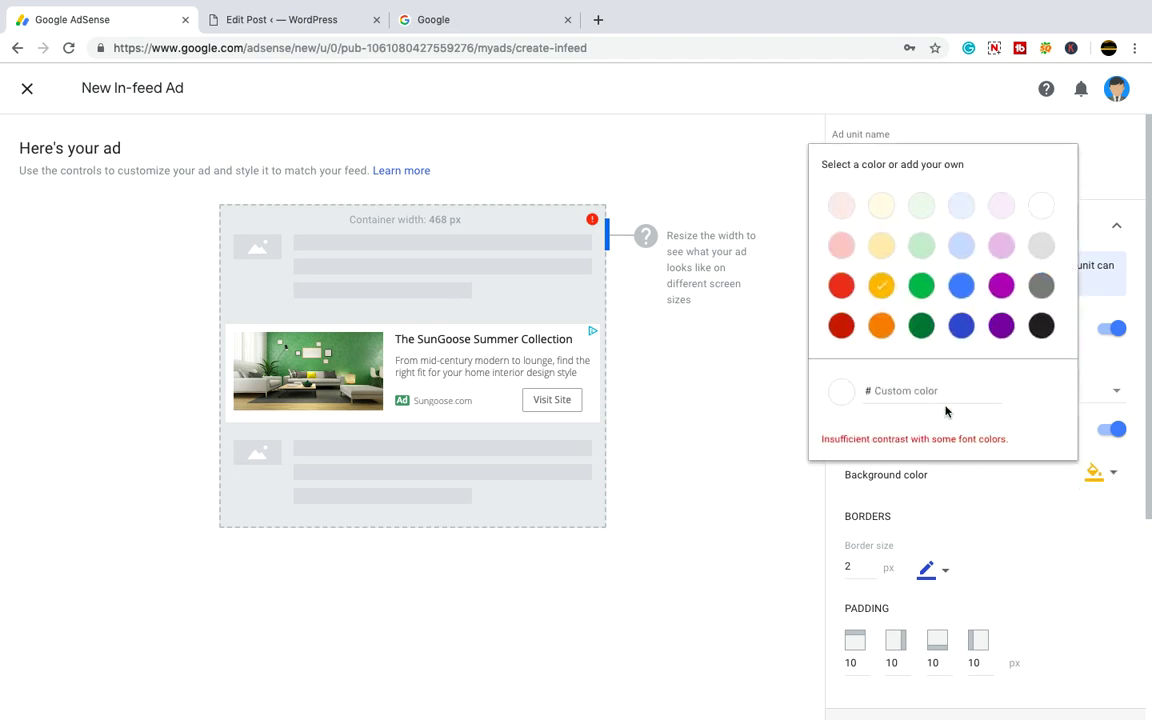
{"action": "left_click", "coordinate": [882, 327]}
{"action": "left_click", "coordinate": [689, 512]}
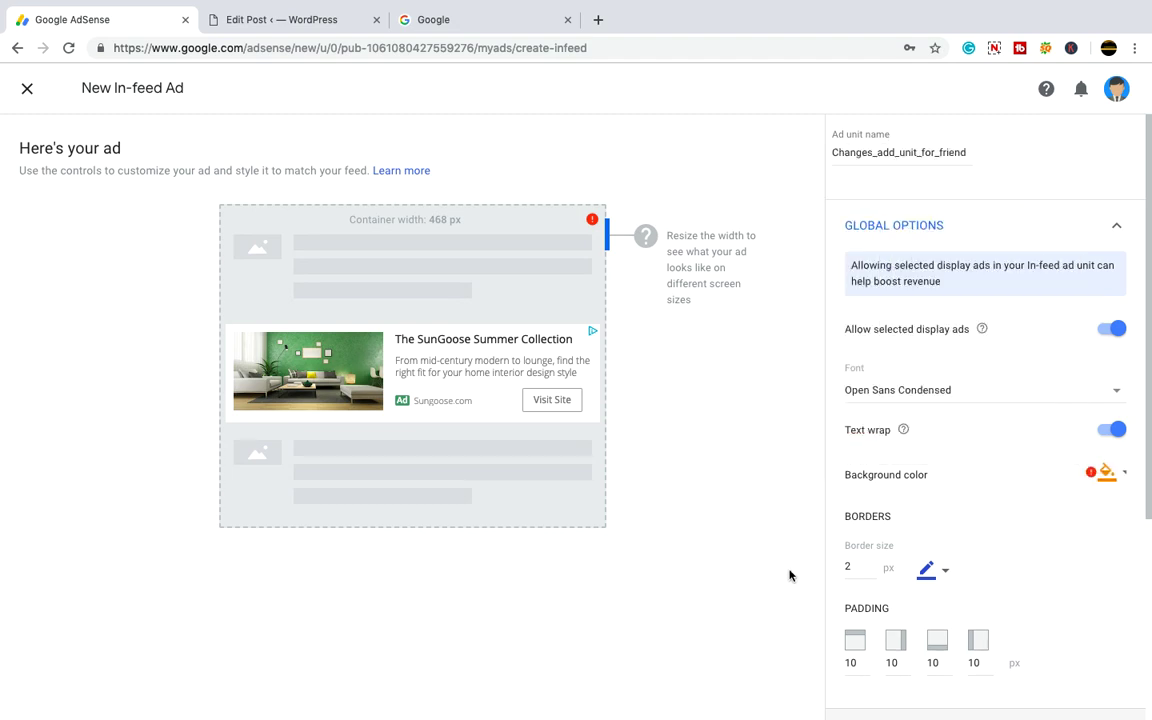
{"action": "scroll", "coordinate": [743, 548], "scroll_direction": "down", "scroll_amount": 3}
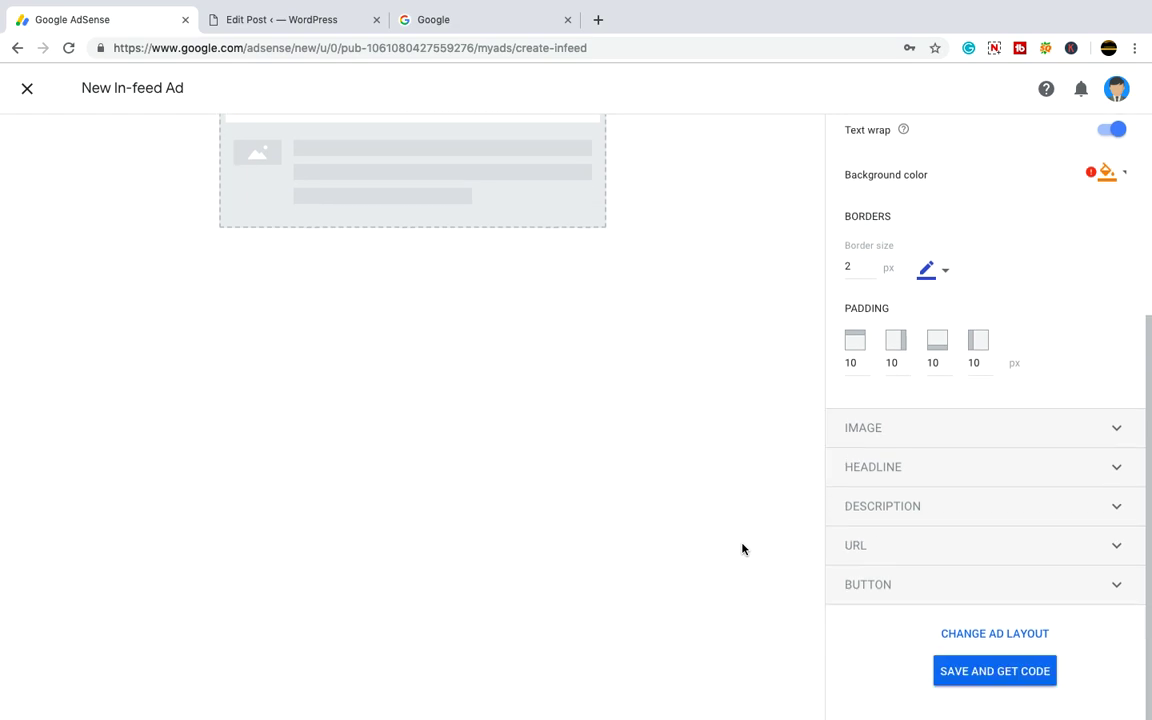
{"action": "left_click", "coordinate": [969, 674]}
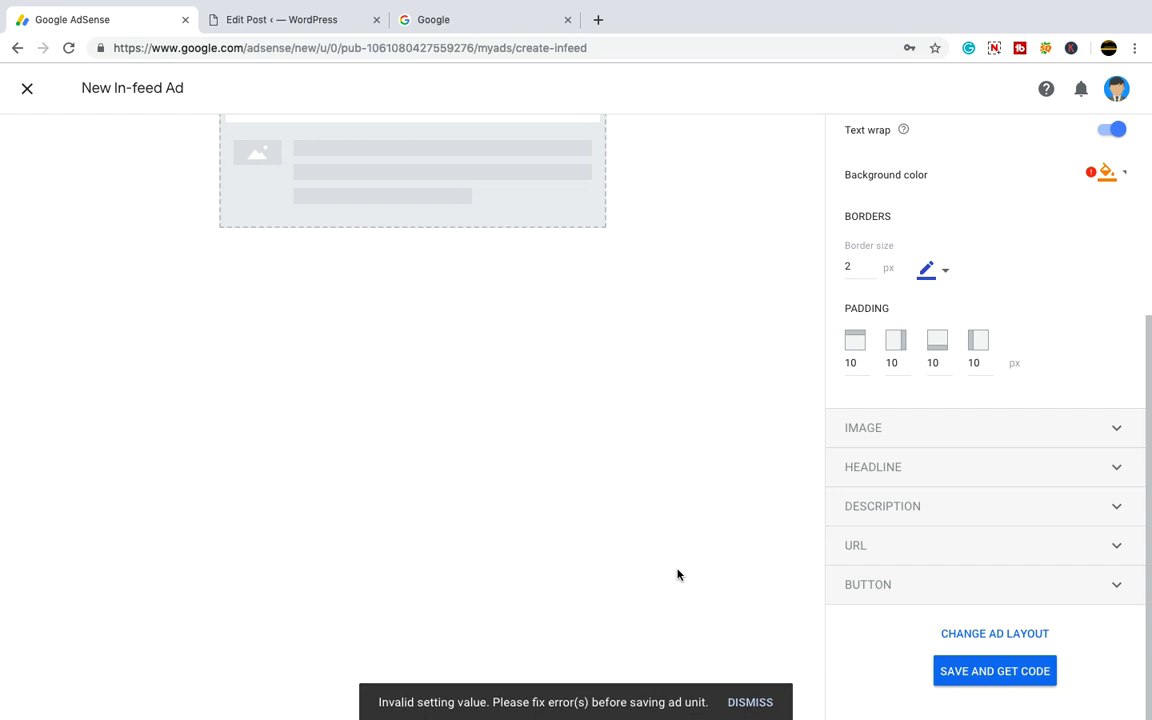
- Set the ad's border size to 0 px and try again to save and get the code
{"action": "scroll", "coordinate": [677, 574], "scroll_direction": "up", "scroll_amount": 3}
{"action": "double_click", "coordinate": [851, 491]}
{"action": "left_click", "coordinate": [851, 491]}
{"action": "left_click_drag", "start_coordinate": [851, 491], "coordinate": [838, 494]}
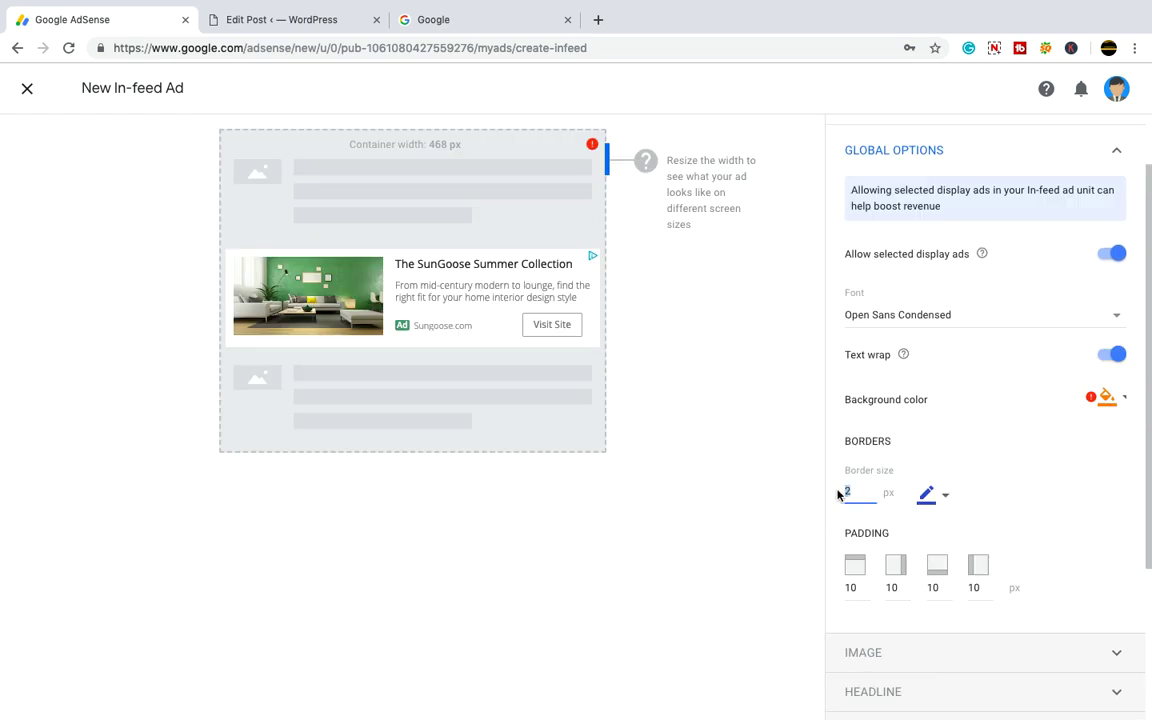
{"action": "type", "text": "1"}
{"action": "key", "text": "BackSpace"}
{"action": "type", "text": "0"}
{"action": "scroll", "coordinate": [1000, 540], "scroll_direction": "down", "scroll_amount": 3}
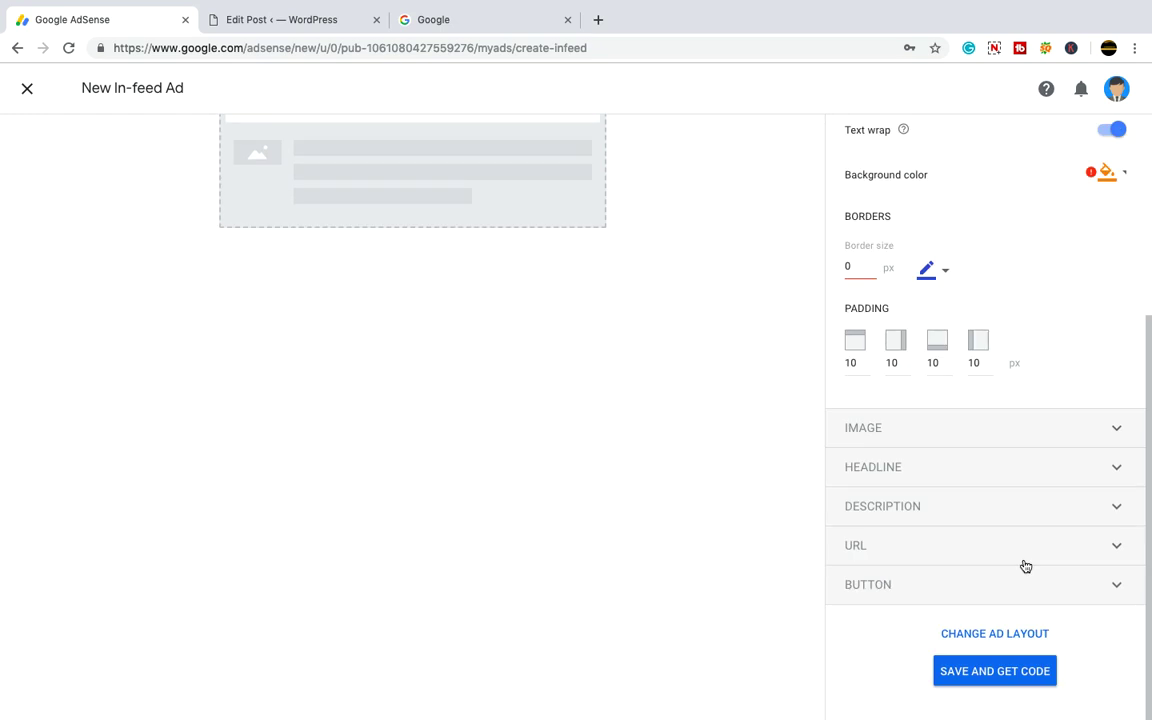
{"action": "left_click", "coordinate": [1005, 672]}
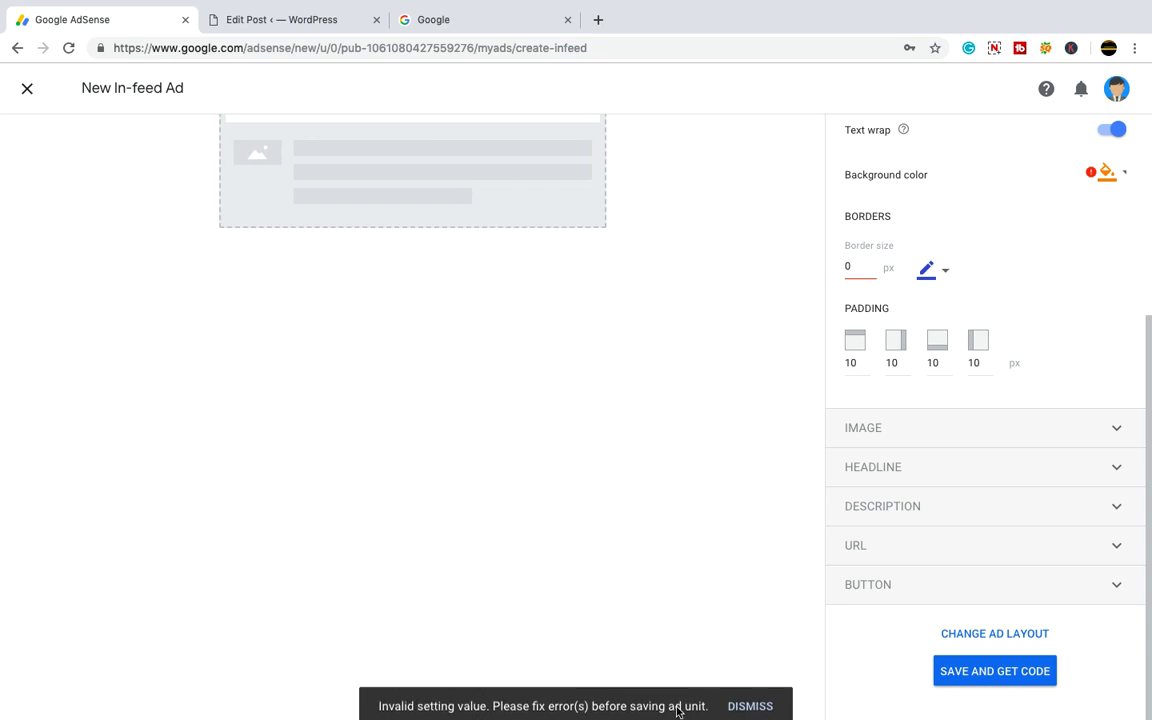
- Make the ad image right-aligned and set its aspect ratio to 1.91:1
{"action": "scroll", "coordinate": [689, 646], "scroll_direction": "up", "scroll_amount": 5}
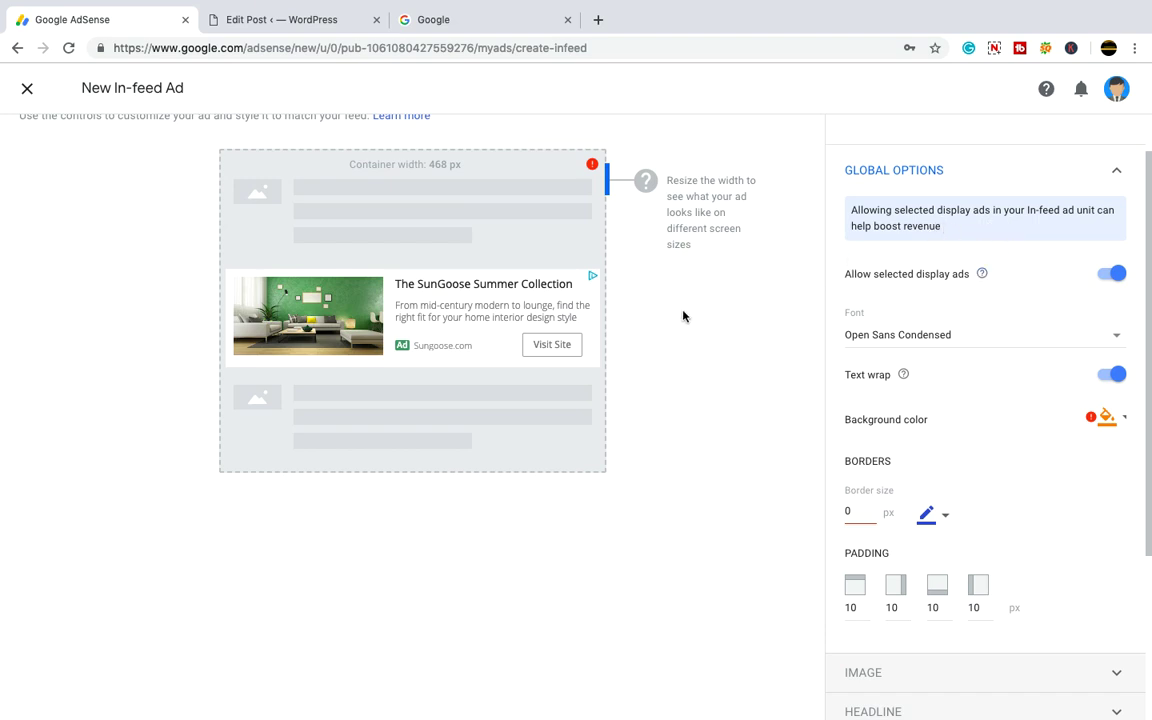
{"action": "scroll", "coordinate": [789, 334], "scroll_direction": "up", "scroll_amount": 2}
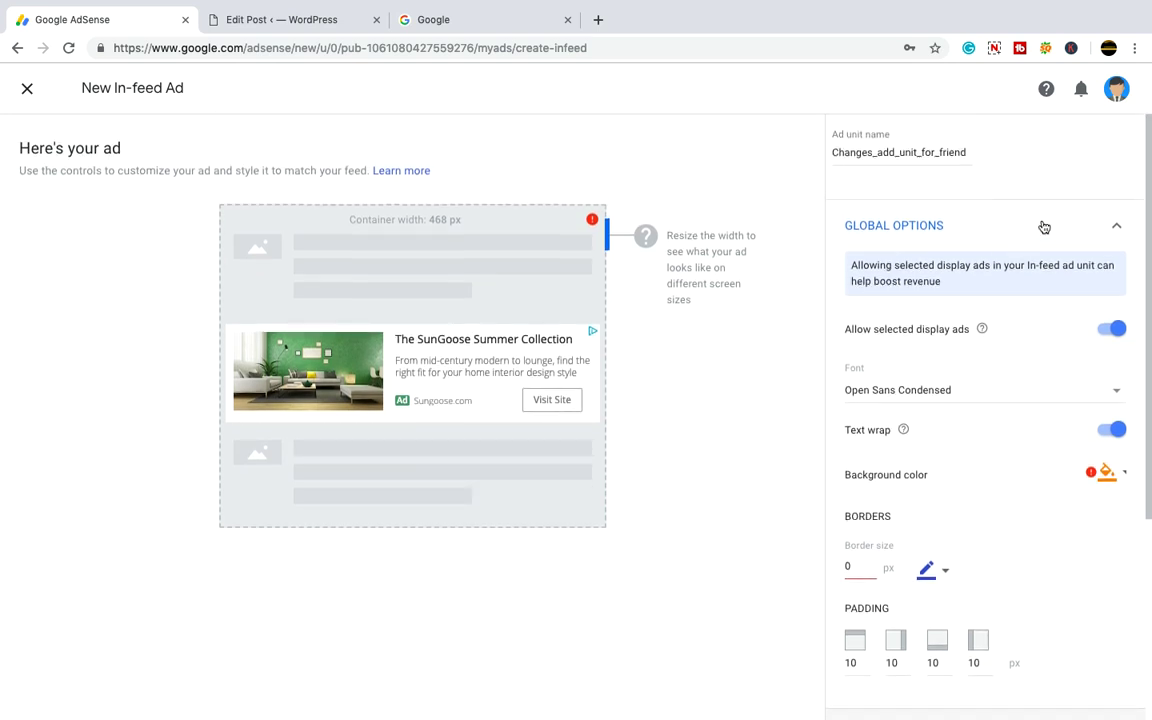
{"action": "left_click", "coordinate": [1116, 226]}
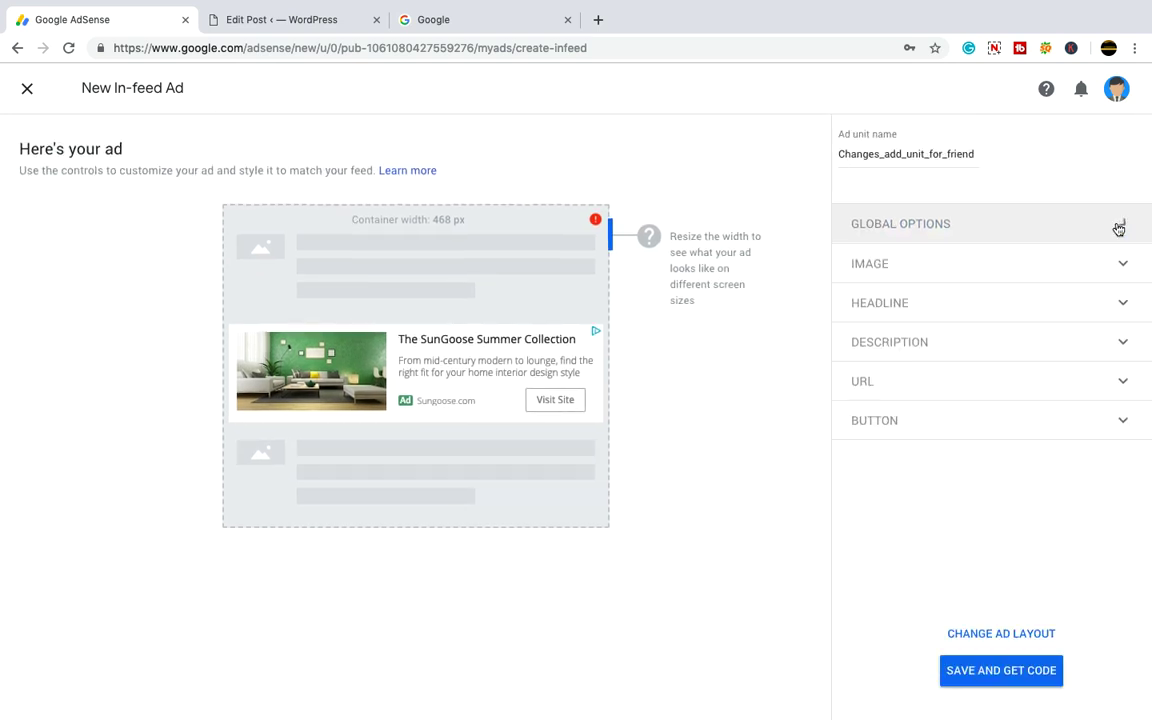
{"action": "left_click", "coordinate": [1080, 266]}
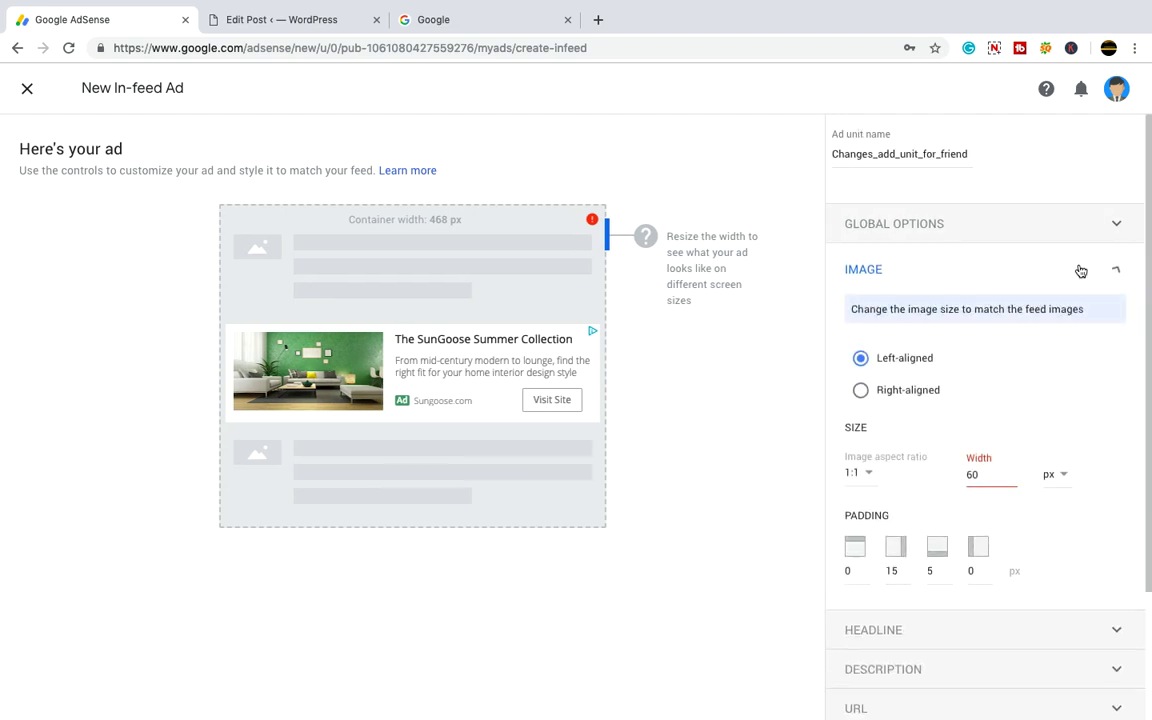
{"action": "left_click", "coordinate": [860, 390]}
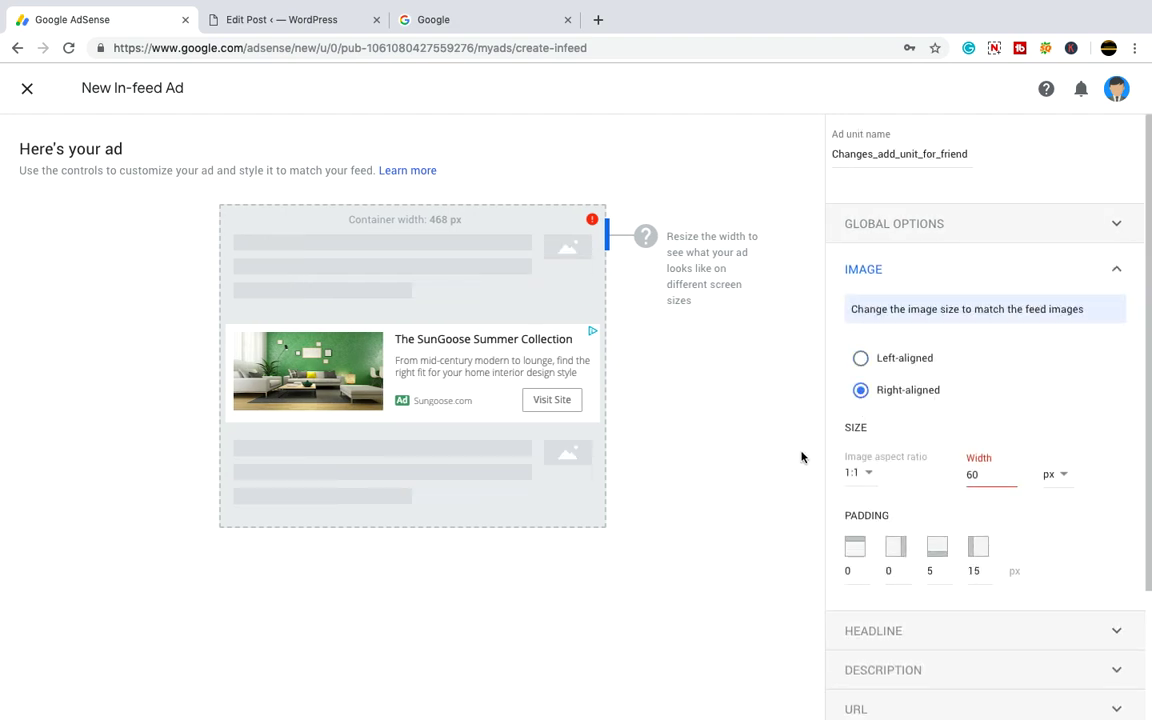
{"action": "left_click", "coordinate": [866, 476]}
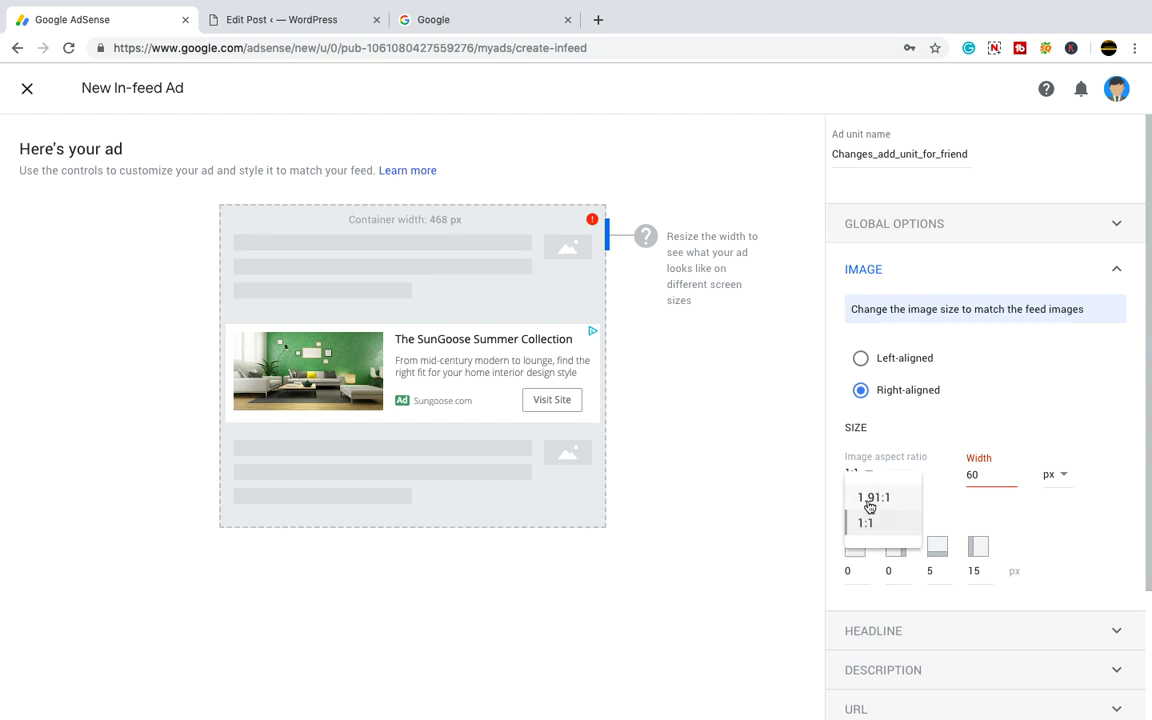
{"action": "left_click", "coordinate": [869, 498]}
- Set the ad image's width to 40 px
{"action": "left_click_drag", "start_coordinate": [980, 475], "coordinate": [962, 480]}
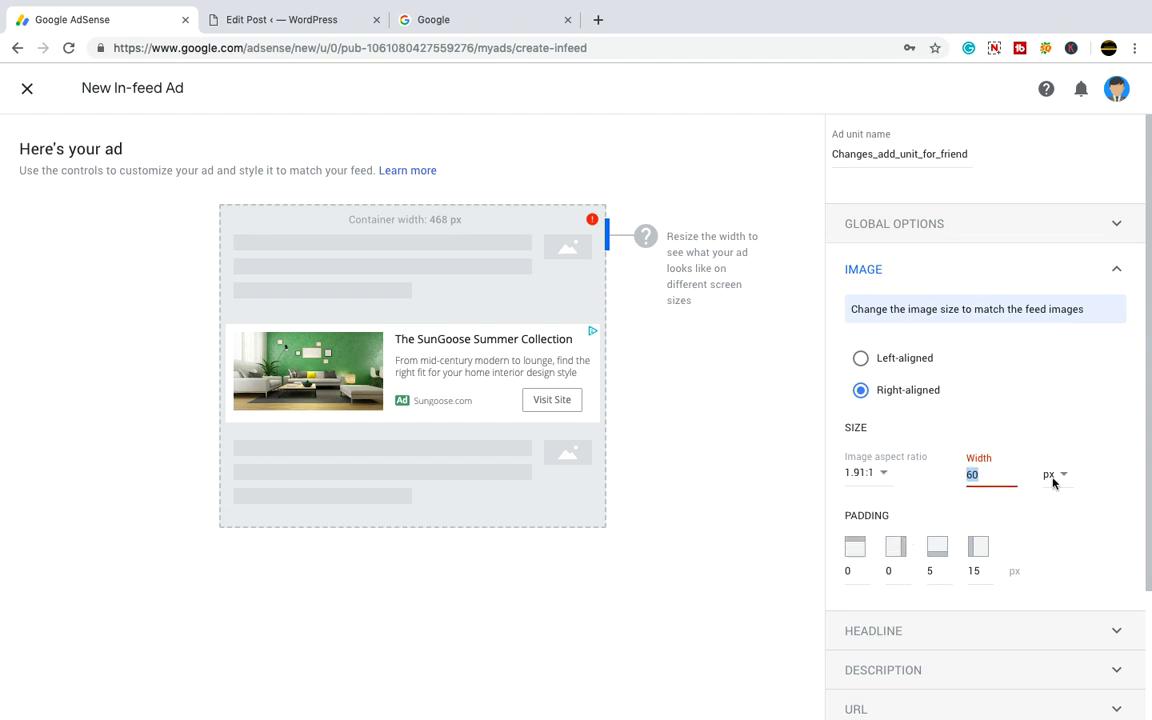
{"action": "type", "text": "2"}
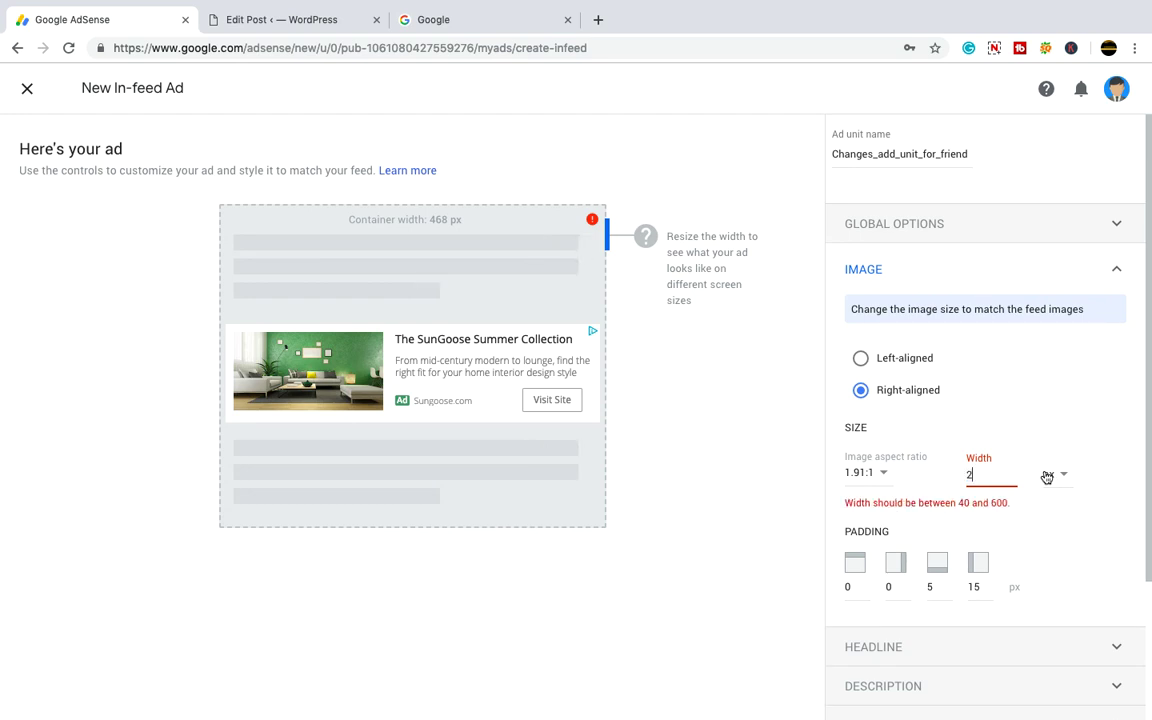
{"action": "type", "text": "0"}
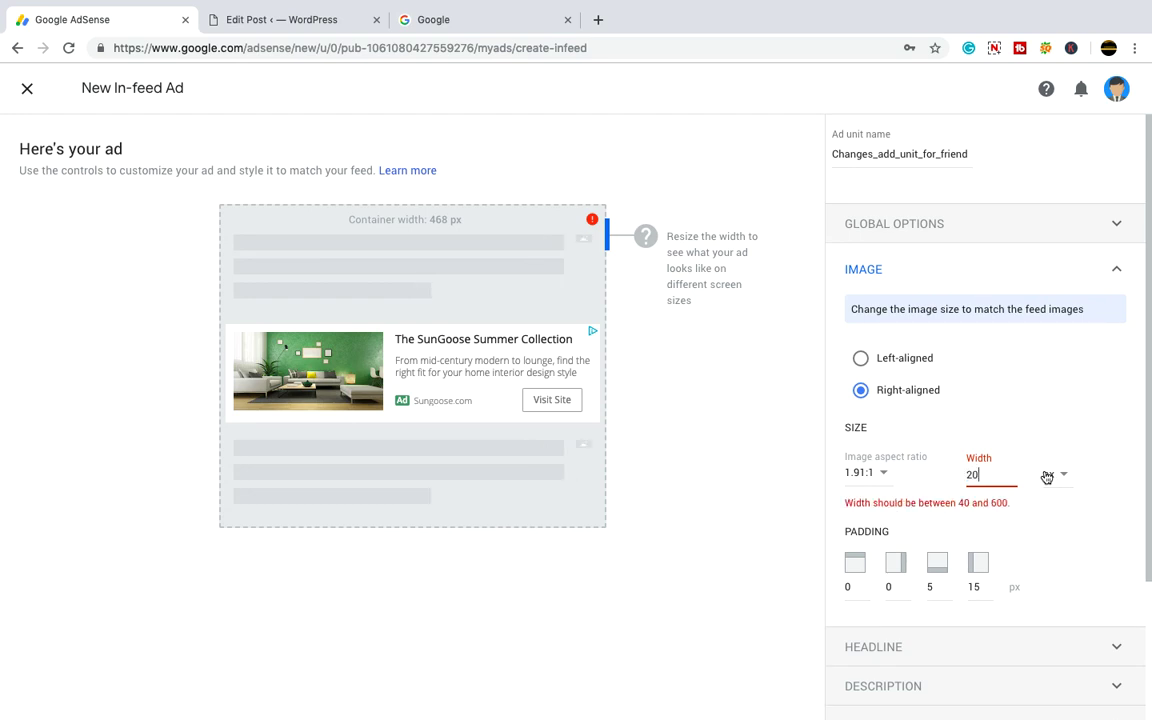
{"action": "left_click_drag", "start_coordinate": [990, 472], "coordinate": [969, 473]}
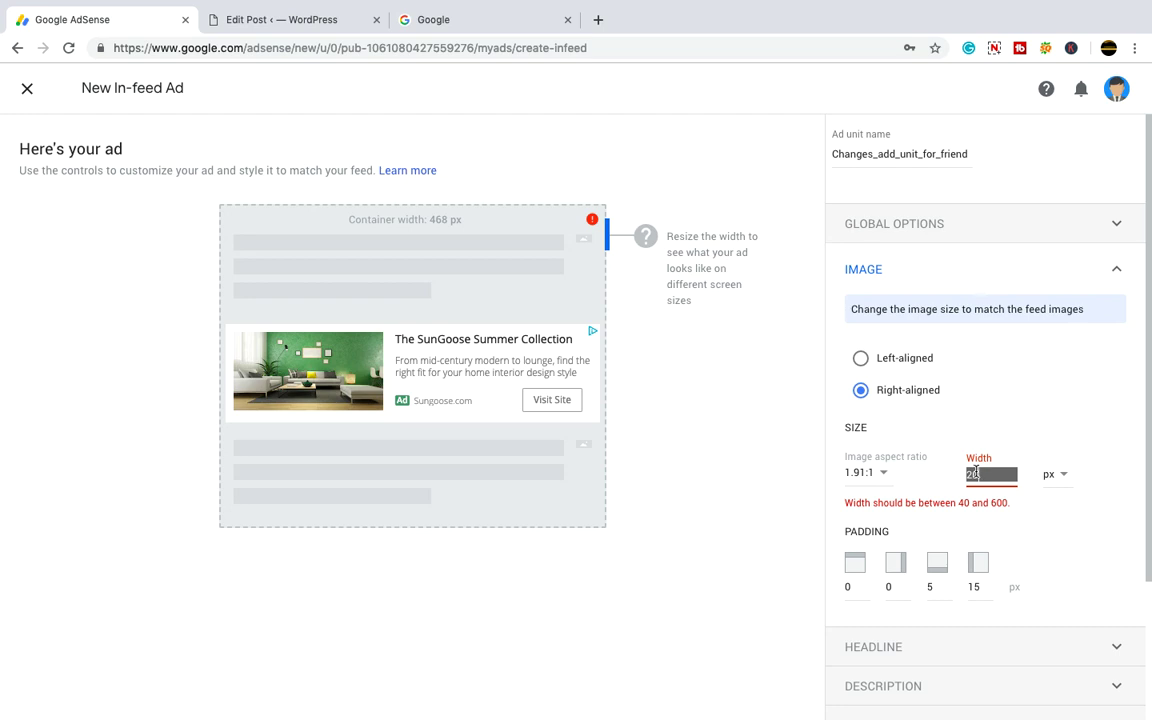
{"action": "type", "text": "60"}
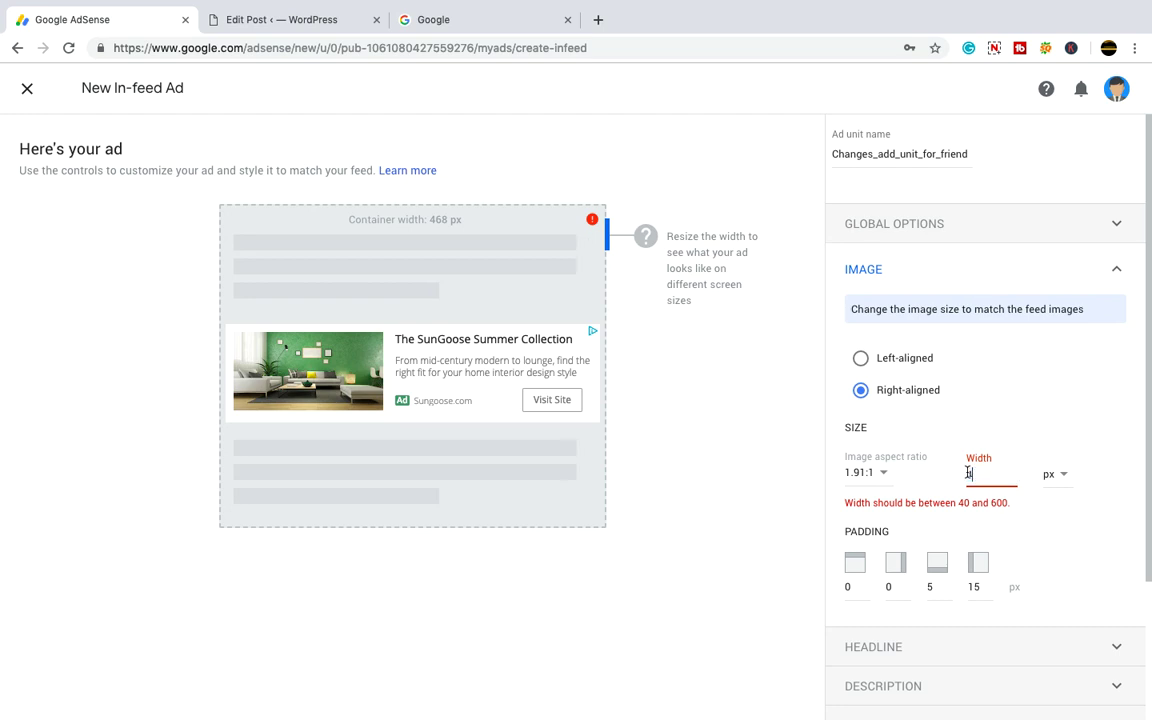
{"action": "left_click", "coordinate": [738, 437]}
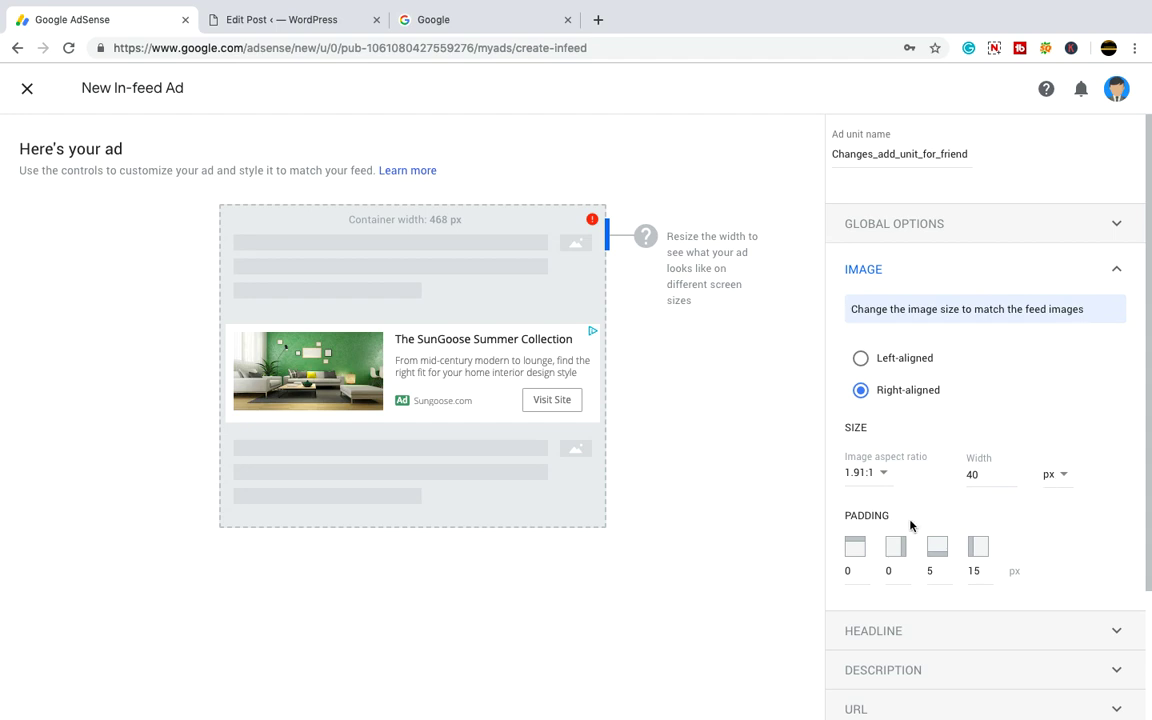
- Make the ad's headline short and left-aligned with a font size of 12 px
{"action": "scroll", "coordinate": [946, 553], "scroll_direction": "down", "scroll_amount": 2}
{"action": "left_click", "coordinate": [964, 536]}
{"action": "left_click", "coordinate": [860, 318]}
{"action": "scroll", "coordinate": [767, 525], "scroll_direction": "down", "scroll_amount": 1}
{"action": "double_click", "coordinate": [846, 421]}
{"action": "type", "text": "12"}
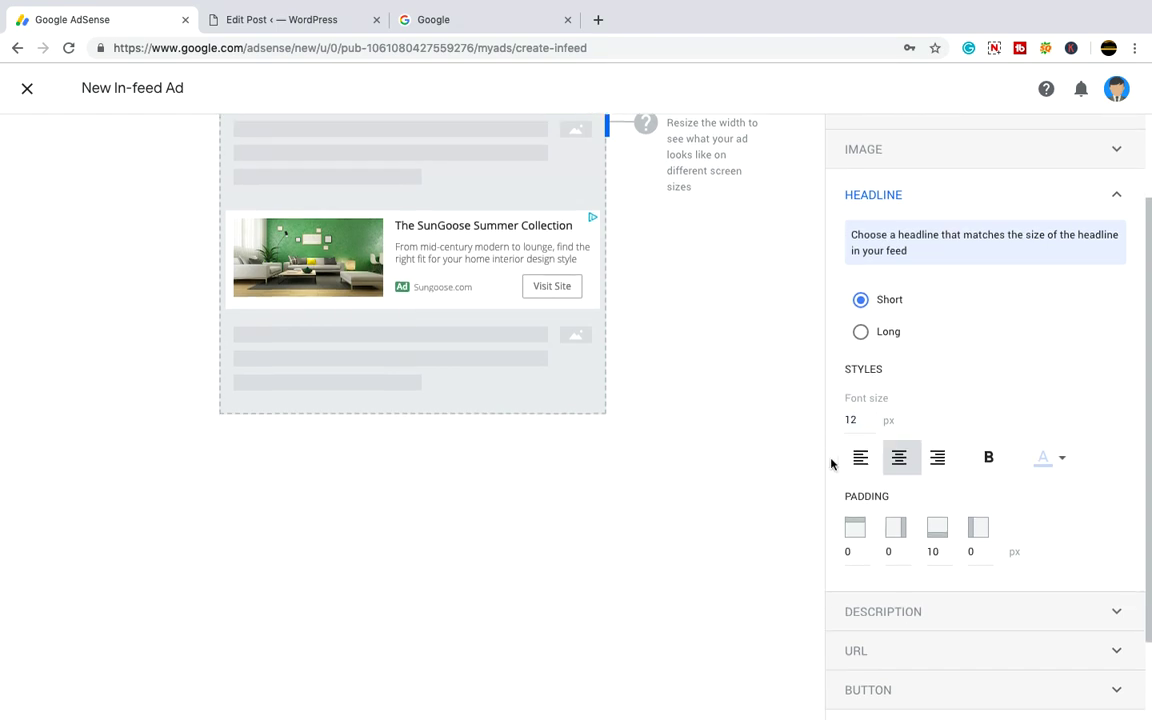
{"action": "left_click", "coordinate": [859, 457]}
- Change the headline's text color to red from the palette and try to save and get the code
{"action": "scroll", "coordinate": [720, 449], "scroll_direction": "down", "scroll_amount": 1}
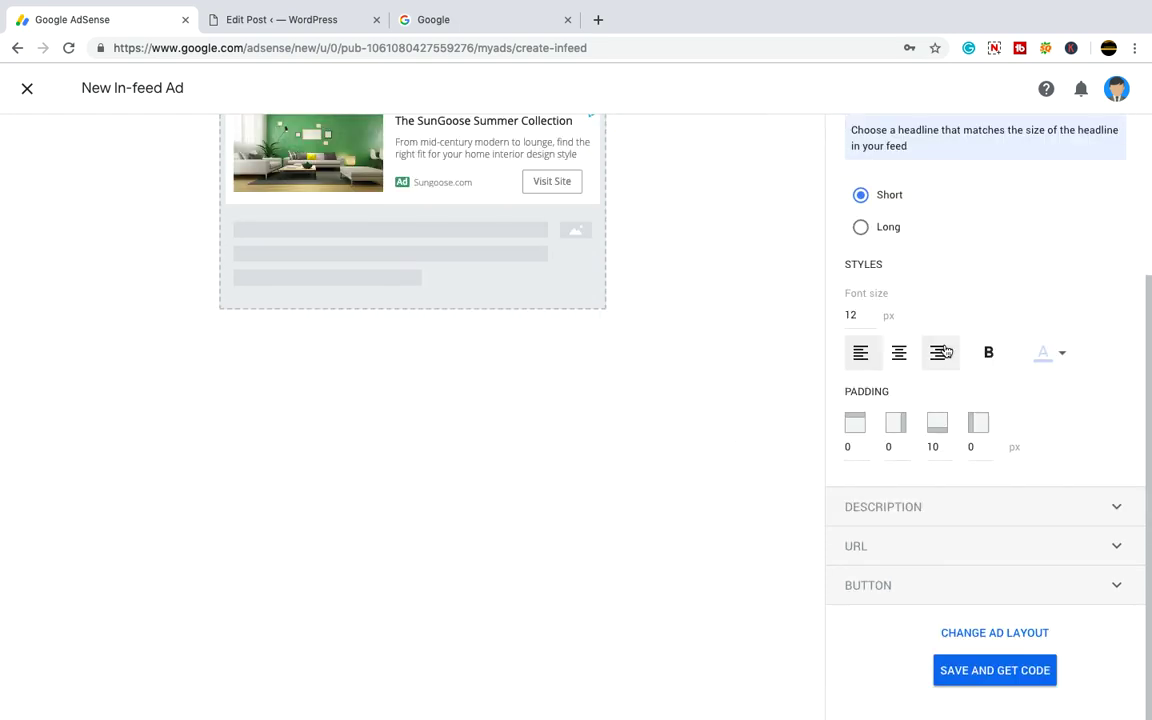
{"action": "left_click", "coordinate": [1048, 358]}
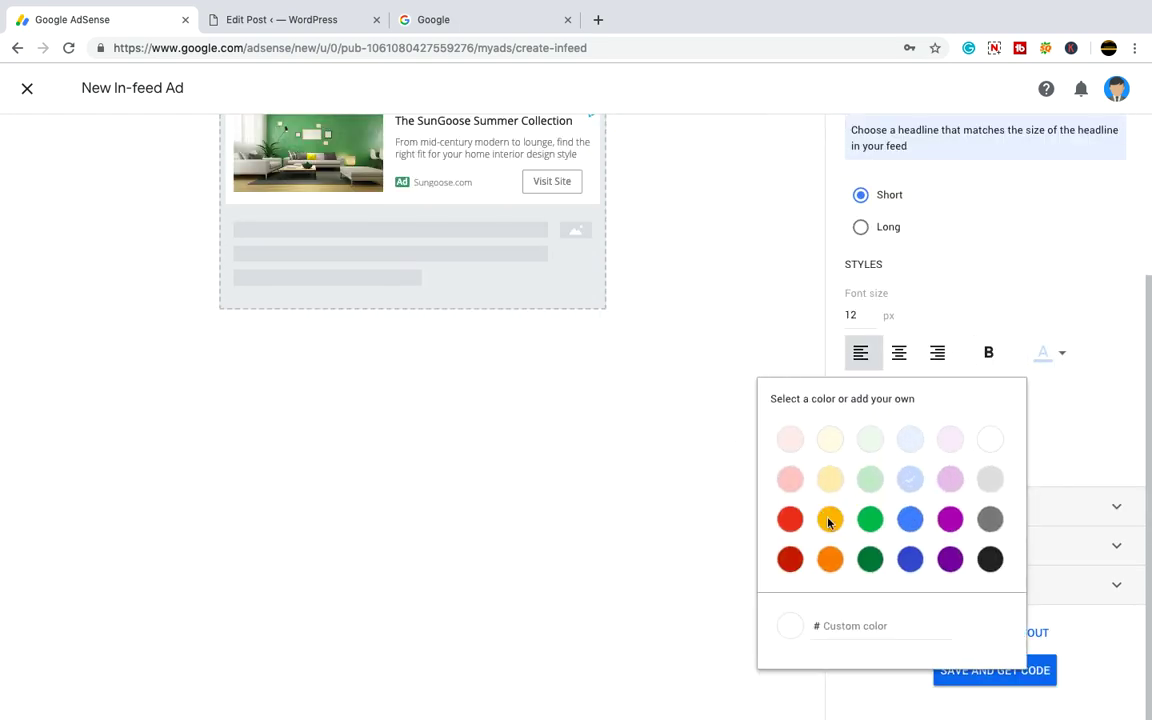
{"action": "left_click", "coordinate": [790, 519]}
{"action": "left_click", "coordinate": [777, 334]}
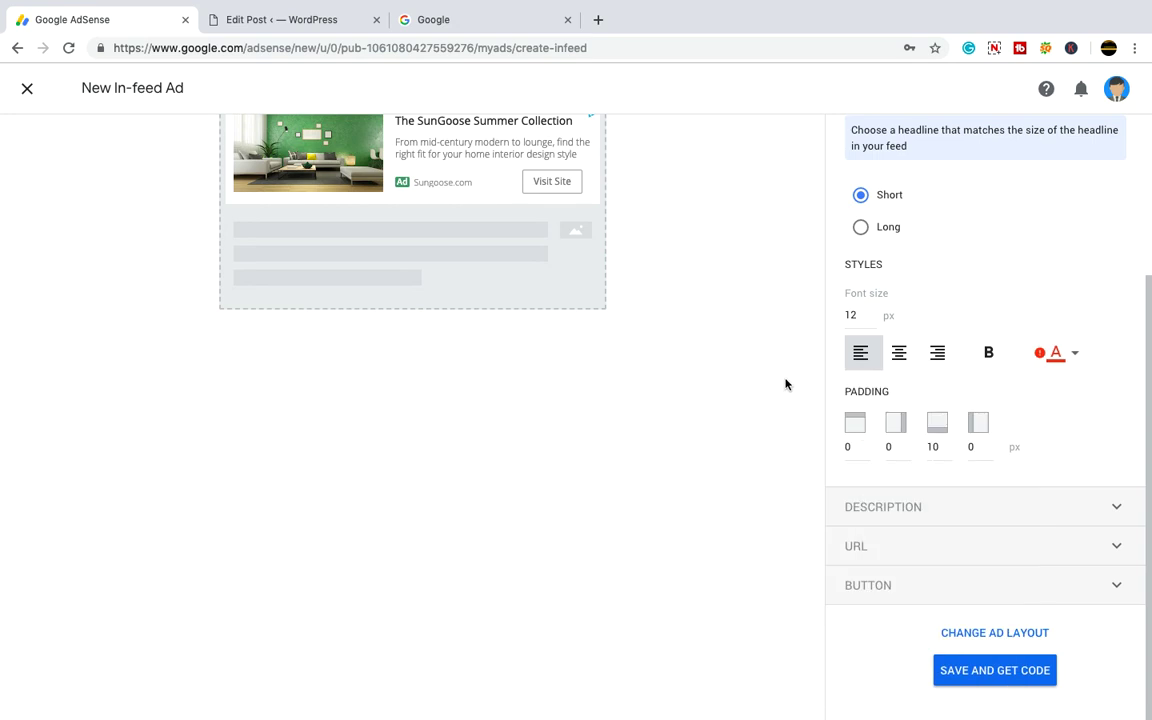
{"action": "left_click", "coordinate": [977, 671]}
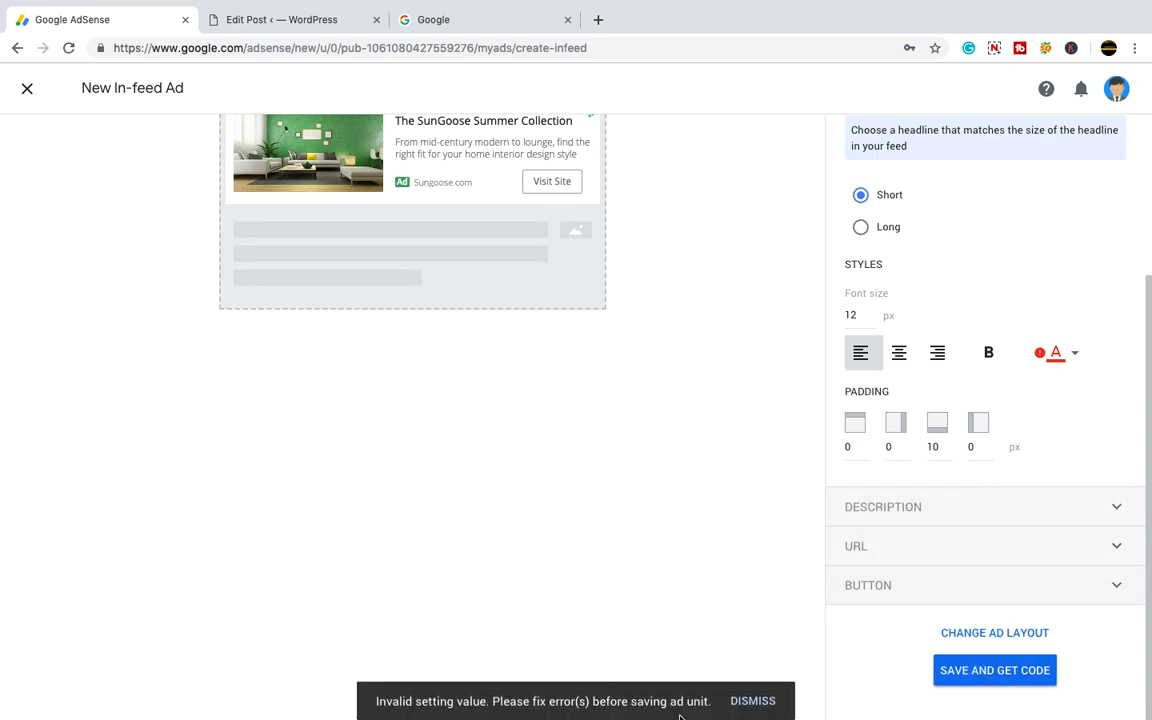
{"action": "left_click", "coordinate": [752, 702]}
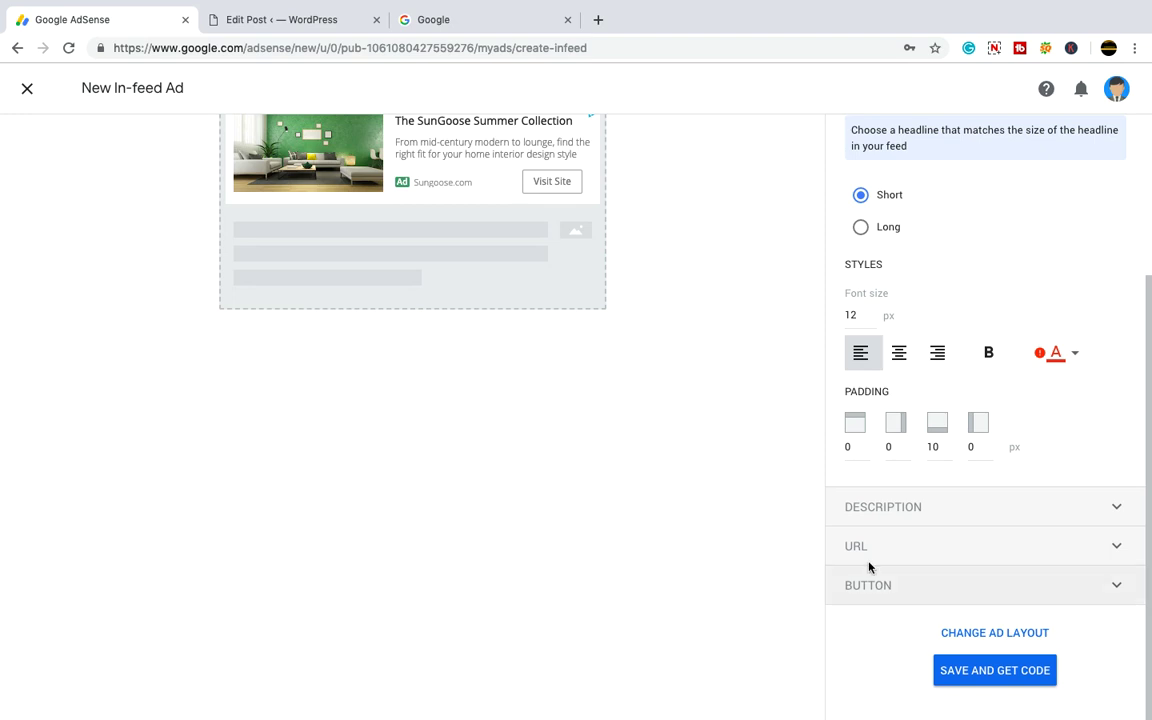
- Set the ad description's font size to 12 px
{"action": "left_click", "coordinate": [1036, 510]}
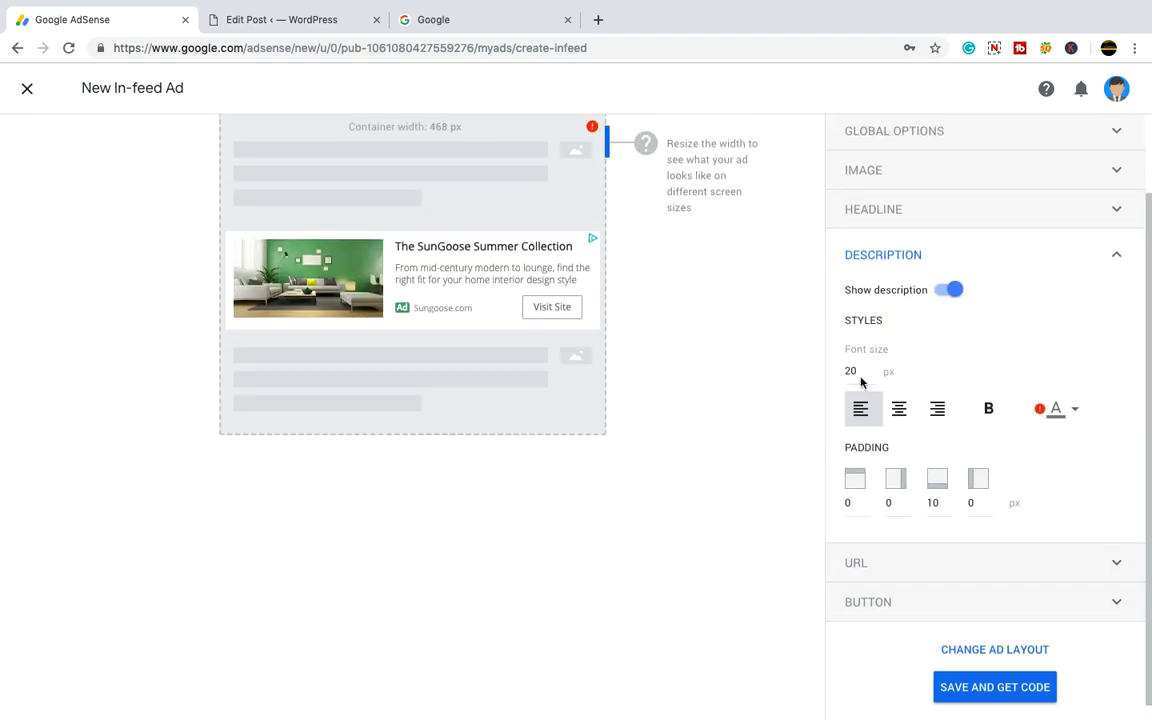
{"action": "left_click_drag", "start_coordinate": [859, 375], "coordinate": [840, 379]}
{"action": "type", "text": "12"}
{"action": "left_click", "coordinate": [733, 360]}
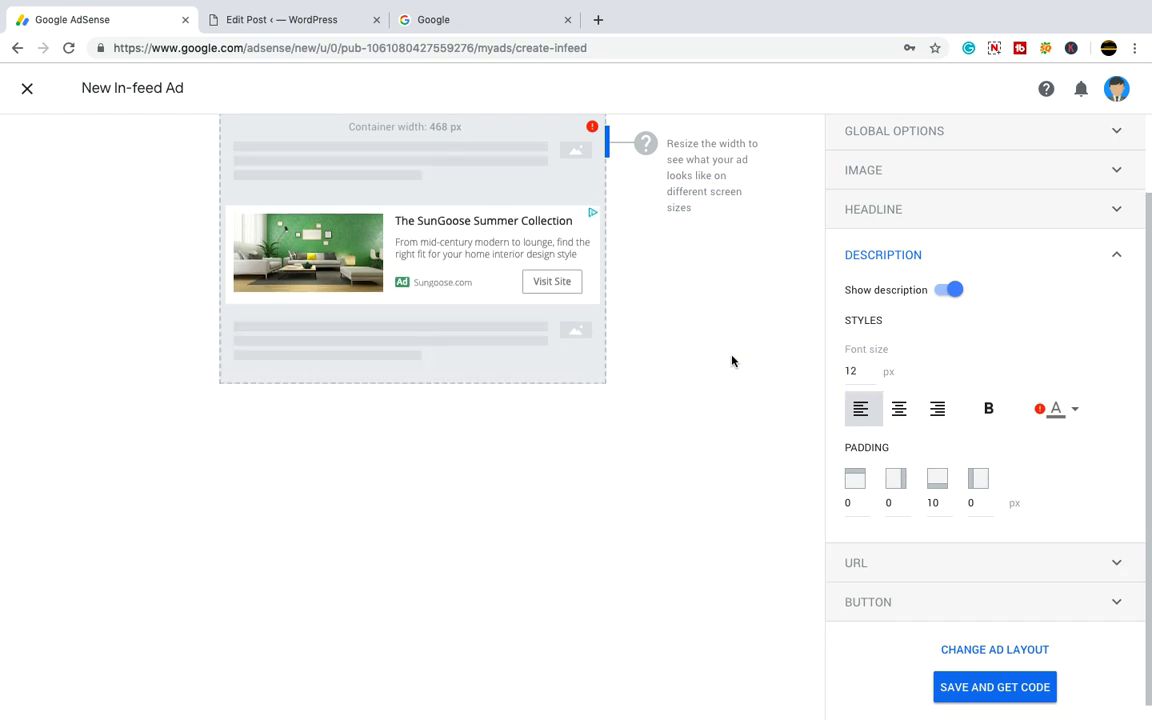
- Change the description's text color to the custom color #263816
{"action": "left_click", "coordinate": [1080, 413]}
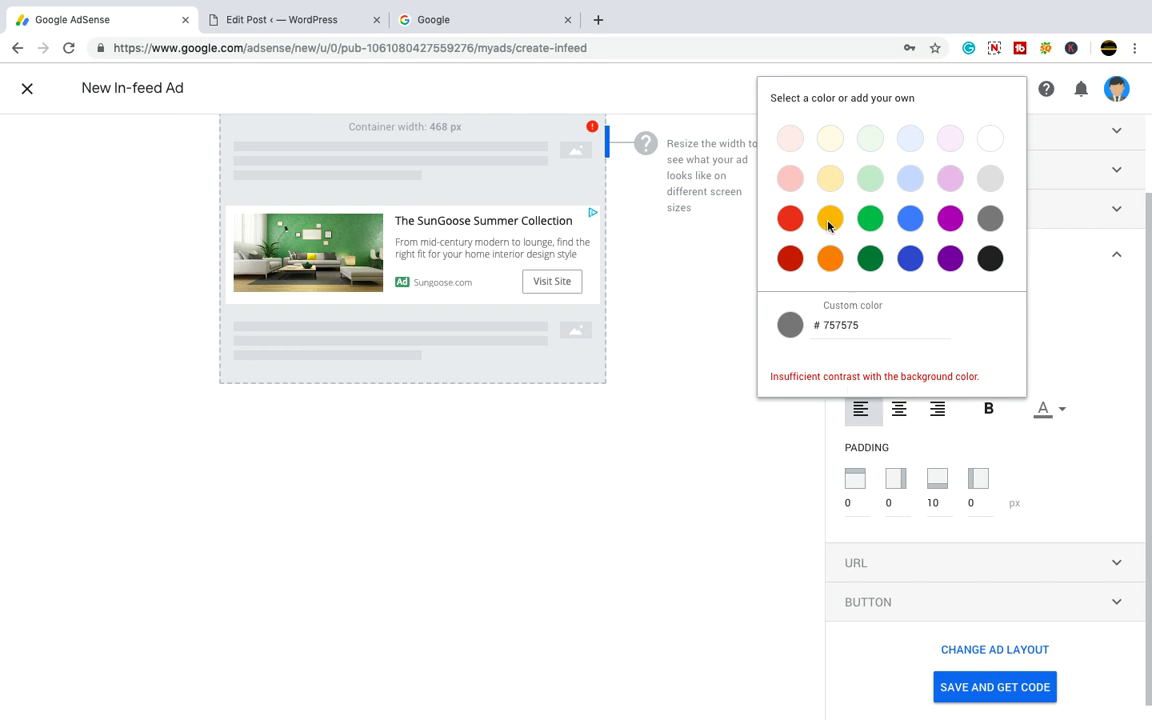
{"action": "left_click", "coordinate": [830, 218]}
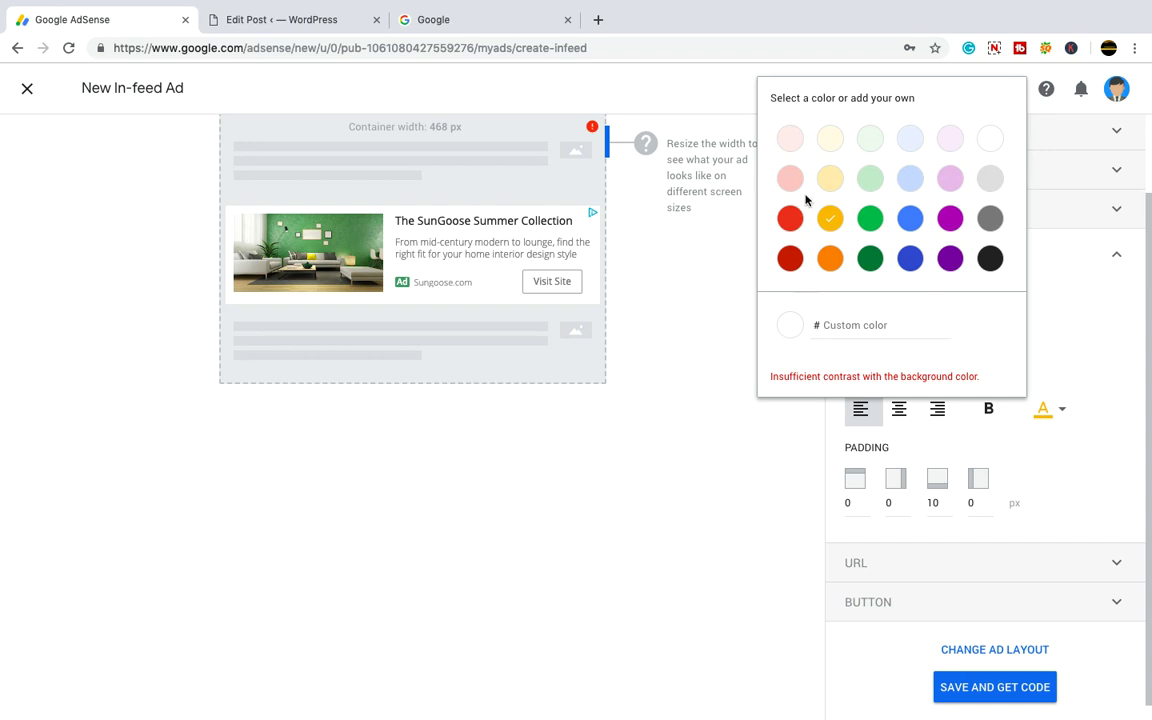
{"action": "left_click", "coordinate": [851, 328]}
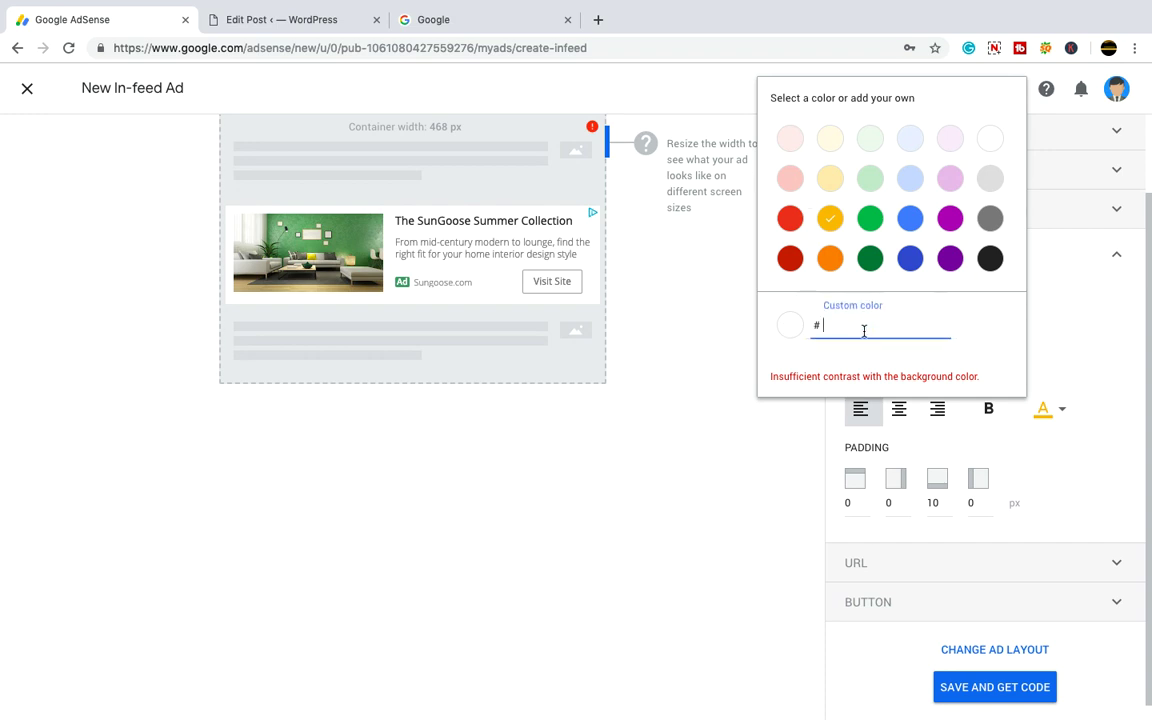
{"action": "type", "text": "263"}
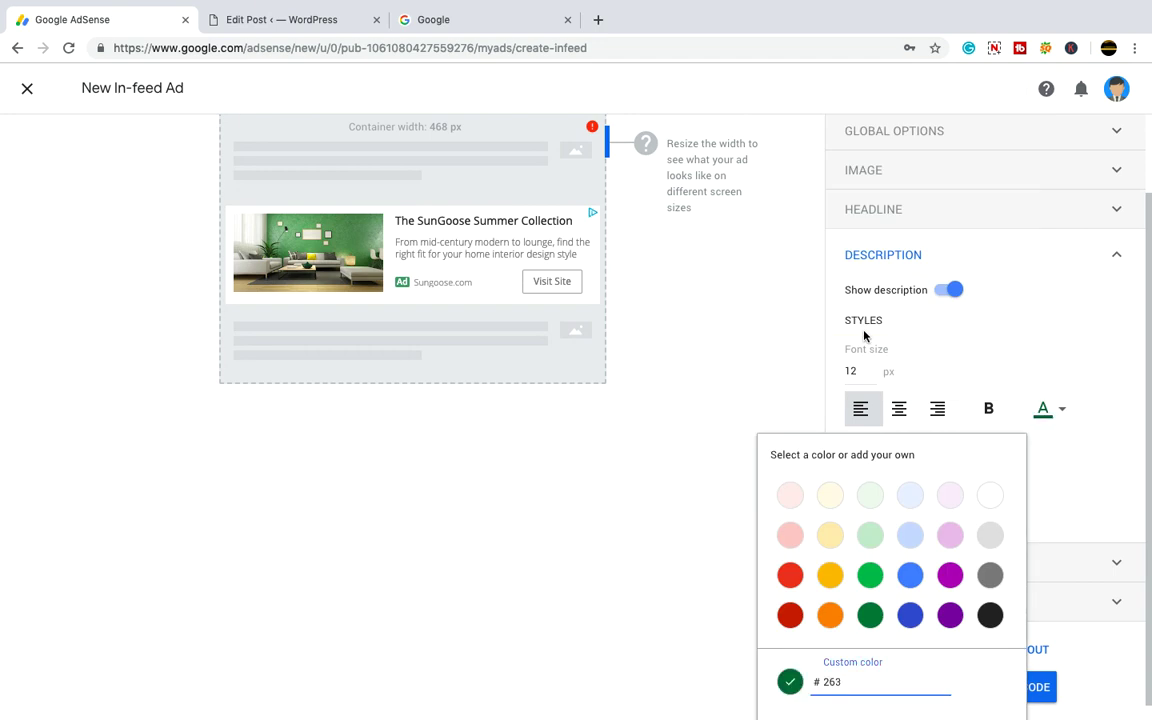
{"action": "type", "text": "816"}
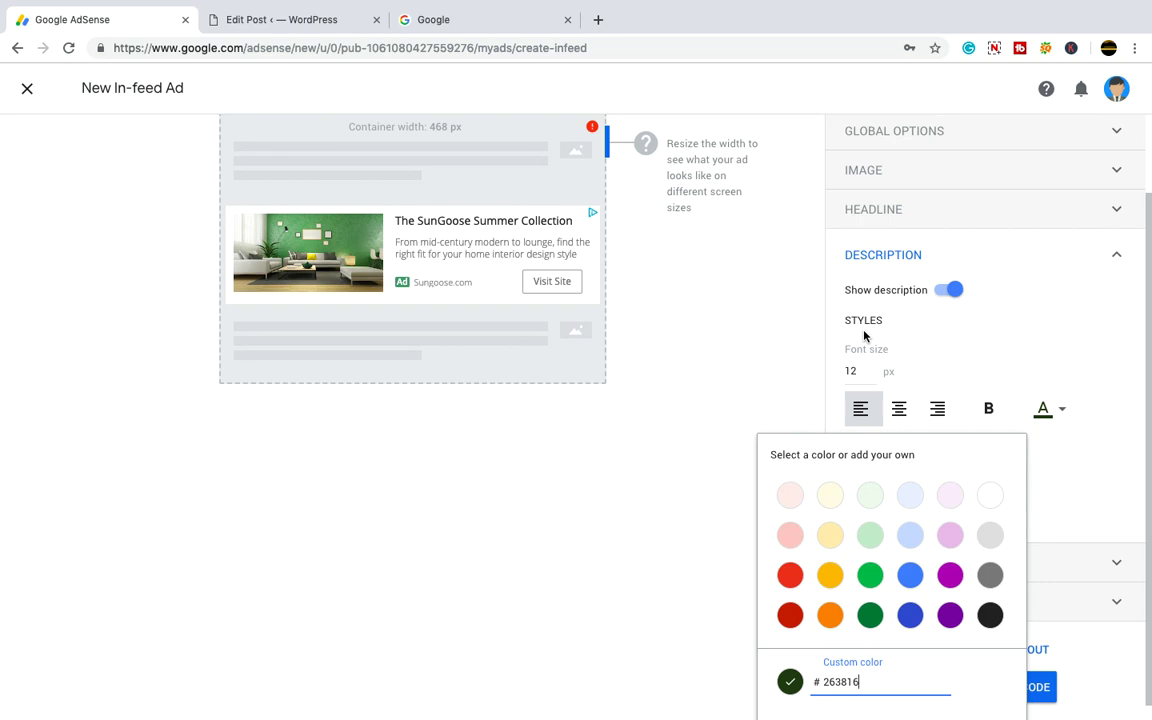
{"action": "left_click", "coordinate": [728, 303]}
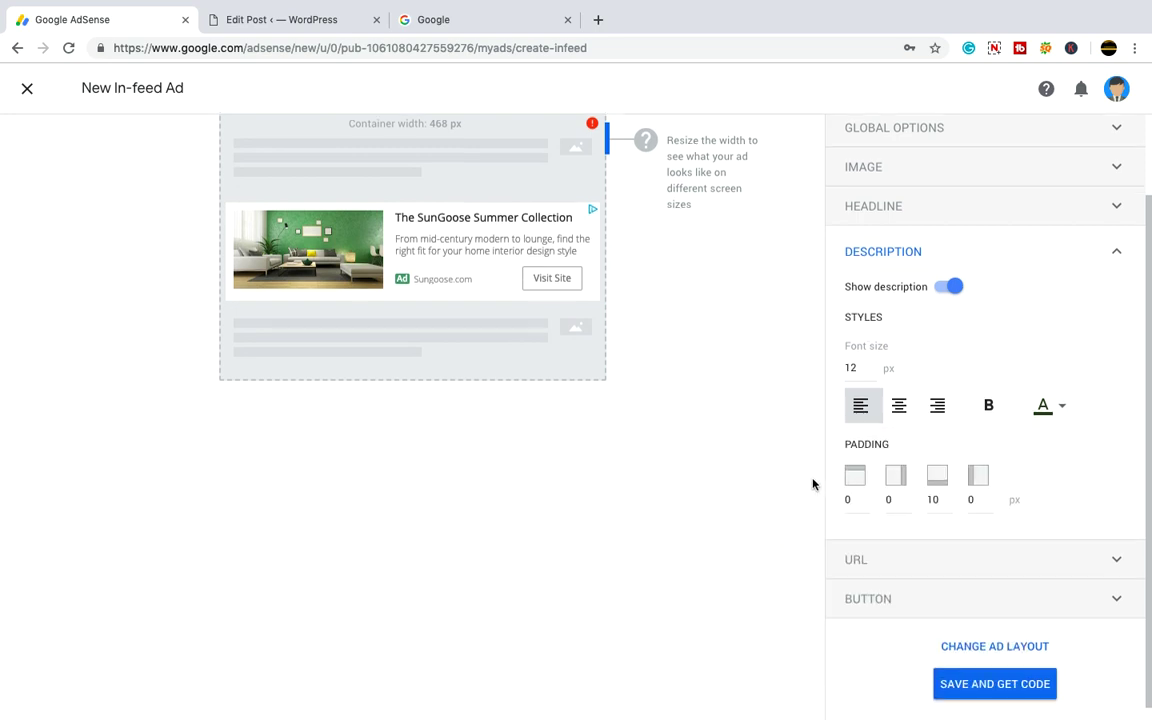
- Set the description's font size to 10 px and try again to save and get the code
{"action": "scroll", "coordinate": [800, 473], "scroll_direction": "up", "scroll_amount": 1}
{"action": "left_click_drag", "start_coordinate": [880, 393], "coordinate": [838, 400]}
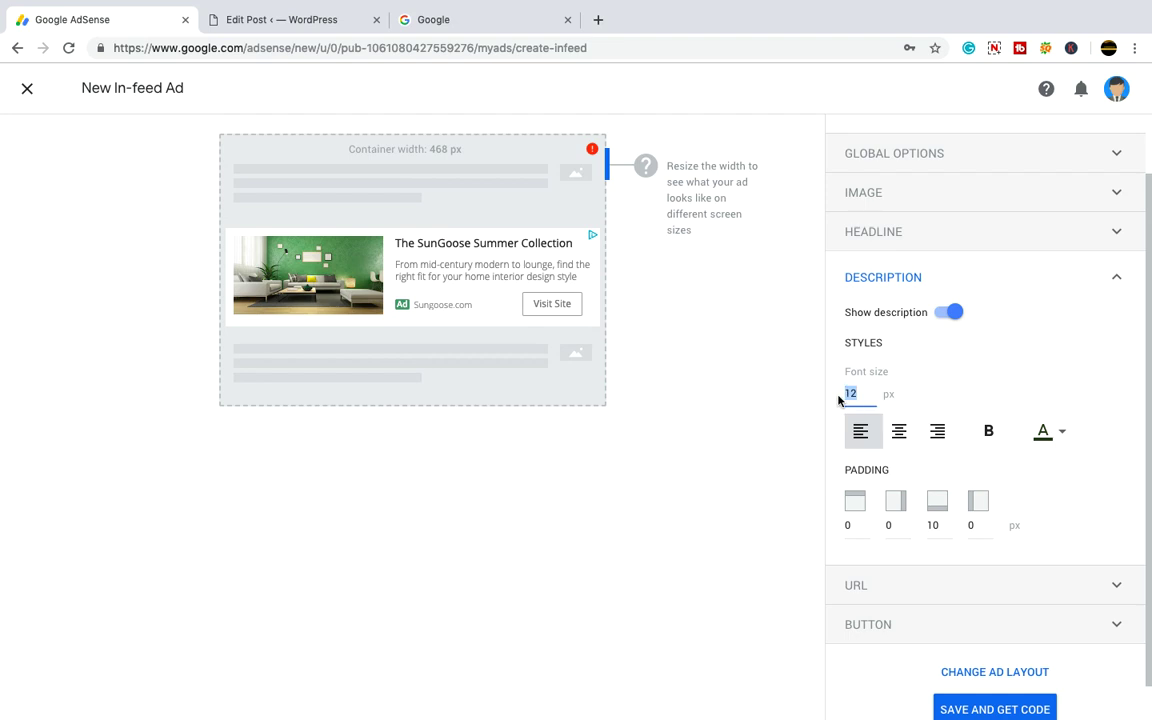
{"action": "type", "text": "10"}
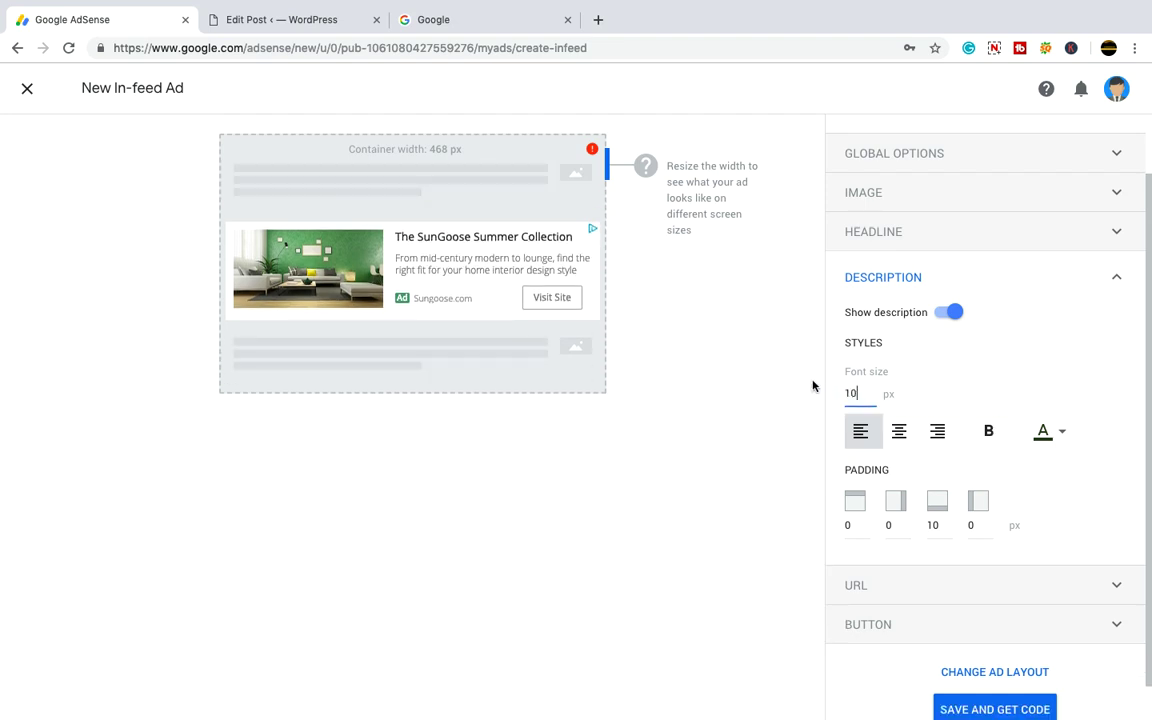
{"action": "scroll", "coordinate": [930, 600], "scroll_direction": "down", "scroll_amount": 1}
{"action": "left_click", "coordinate": [963, 669]}
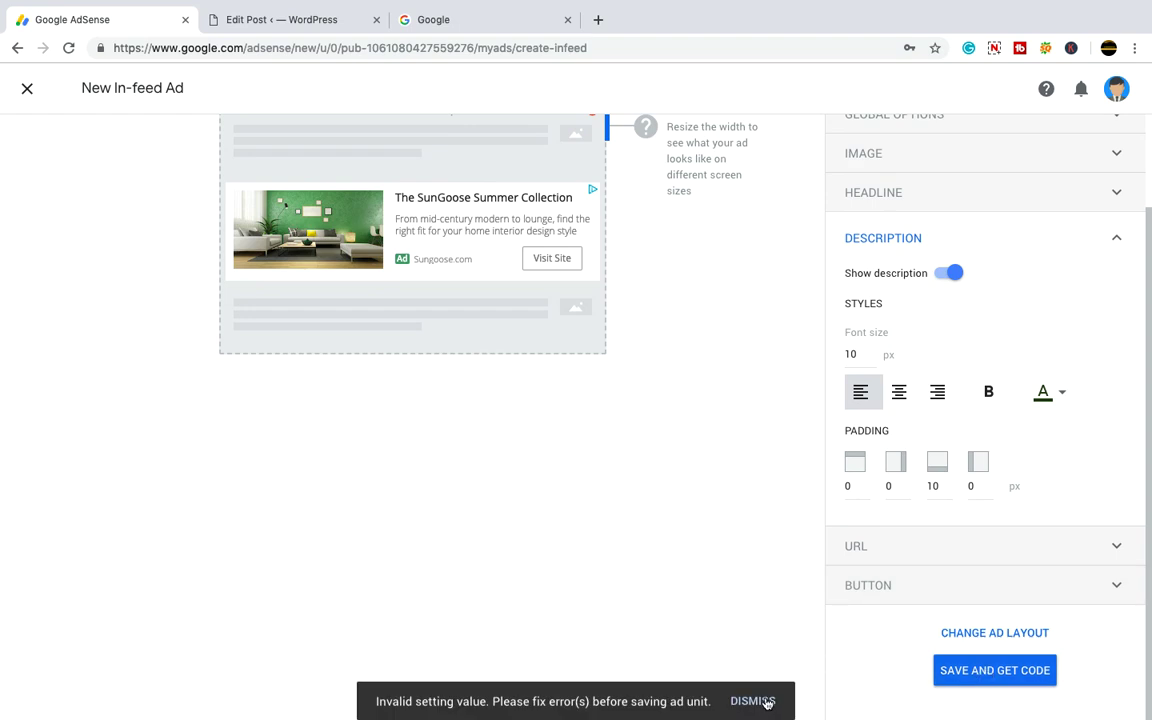
{"action": "left_click", "coordinate": [761, 697]}
- Set the ad URL's font size to 8 px and turn off its bold style
{"action": "left_click", "coordinate": [919, 549]}
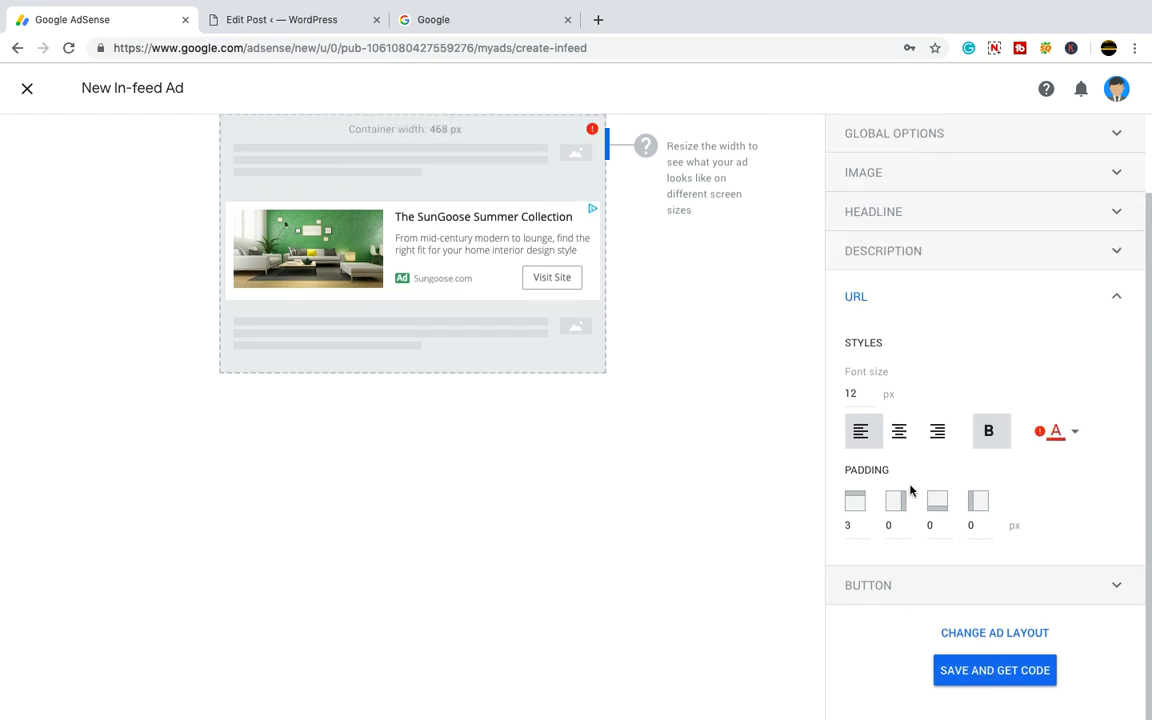
{"action": "left_click_drag", "start_coordinate": [866, 396], "coordinate": [838, 397]}
{"action": "type", "text": "5"}
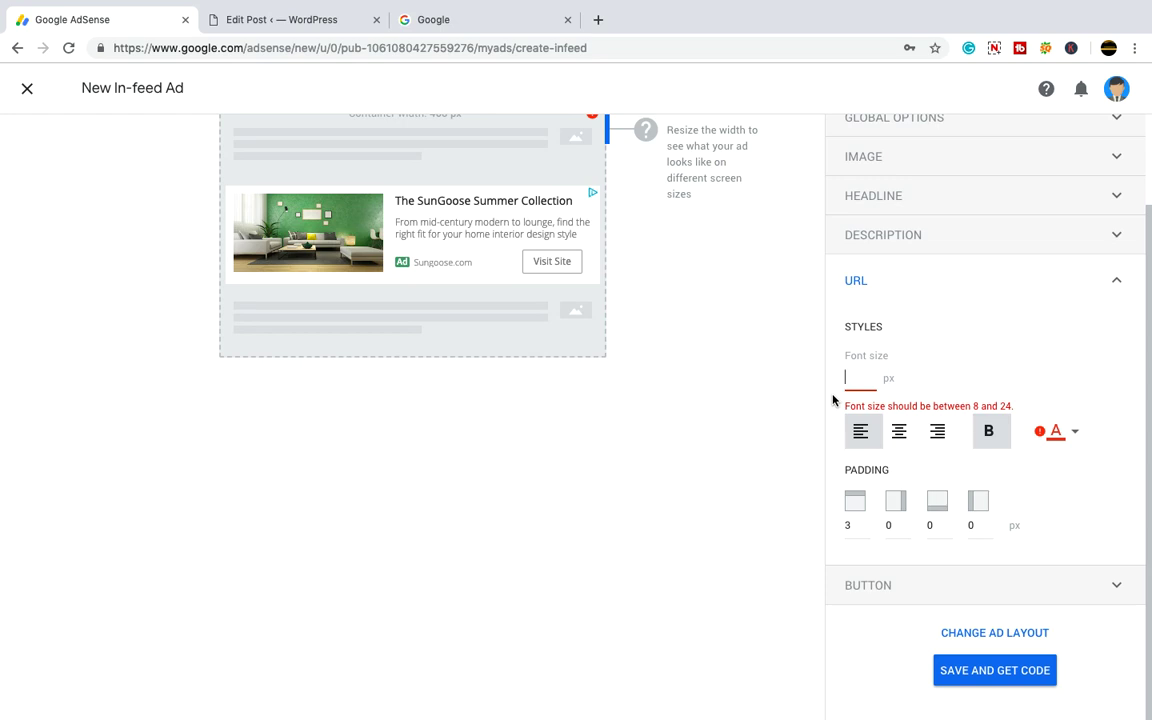
{"action": "type", "text": "8"}
{"action": "left_click", "coordinate": [751, 393]}
{"action": "left_click", "coordinate": [988, 431]}
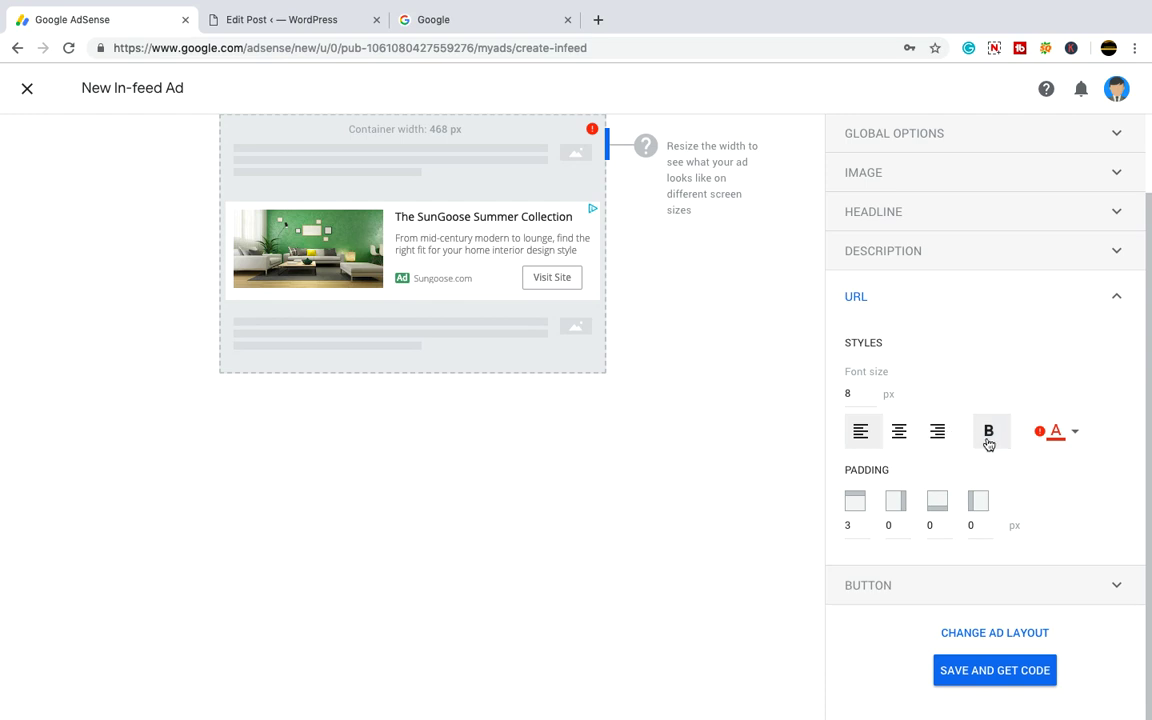
- Change the URL's text color to the custom color #261638
{"action": "left_click", "coordinate": [1063, 435]}
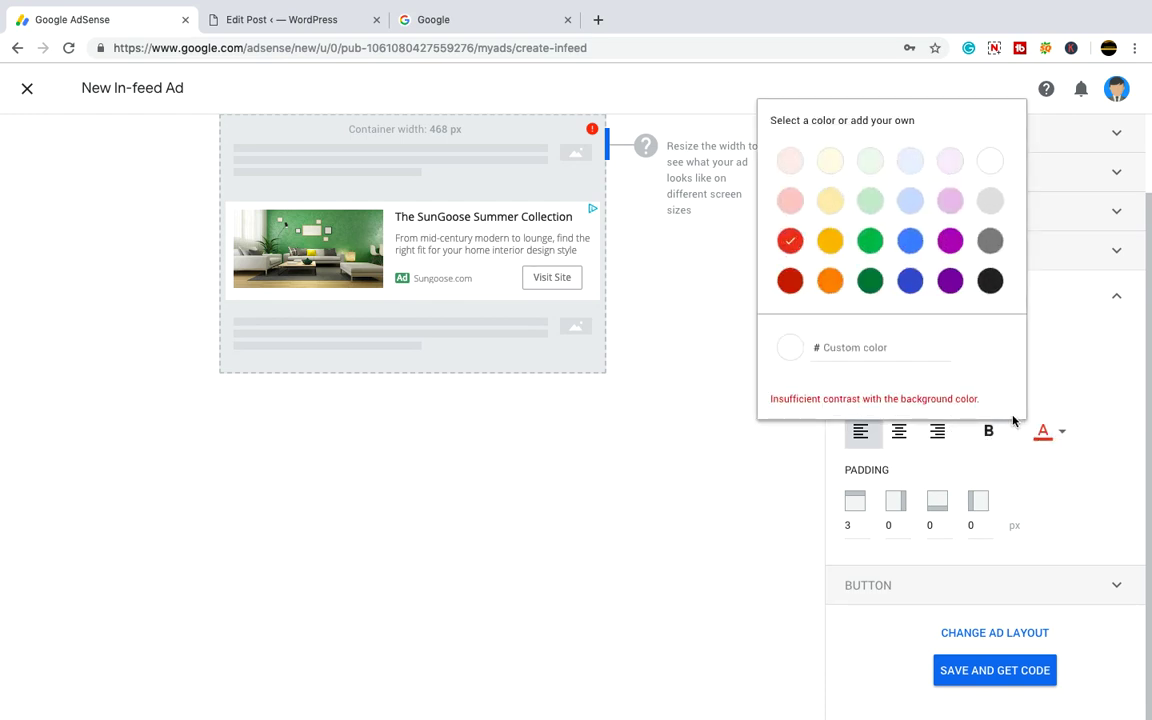
{"action": "left_click", "coordinate": [860, 349]}
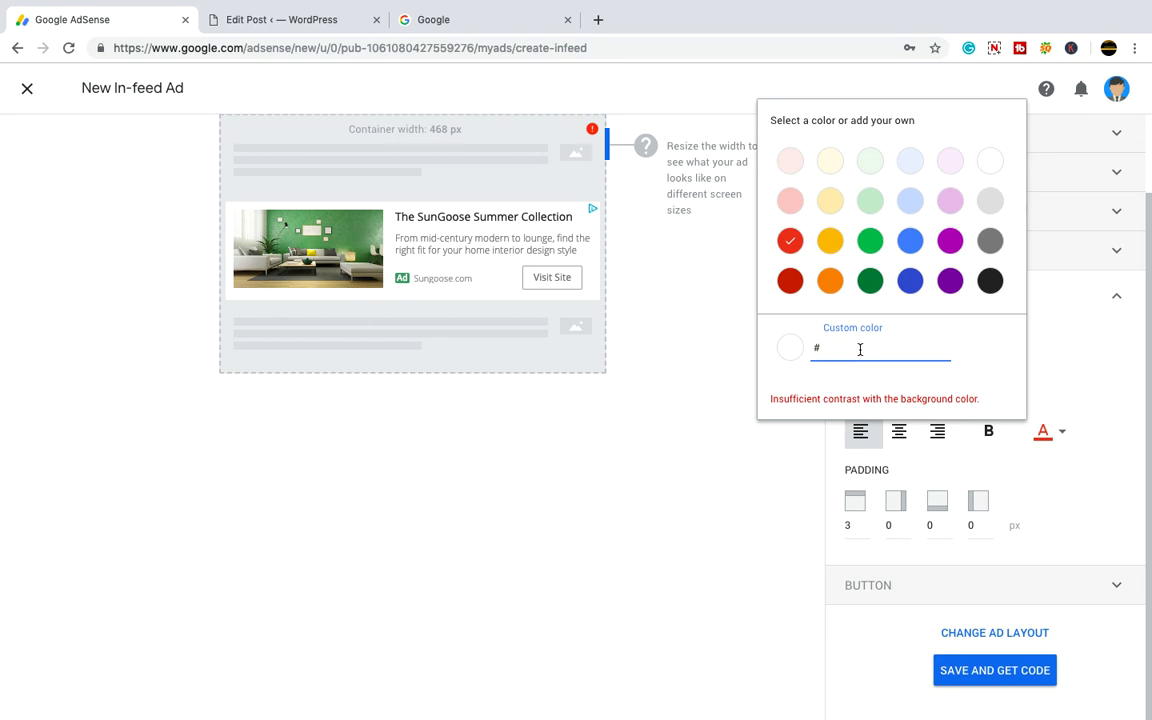
{"action": "type", "text": "261"}
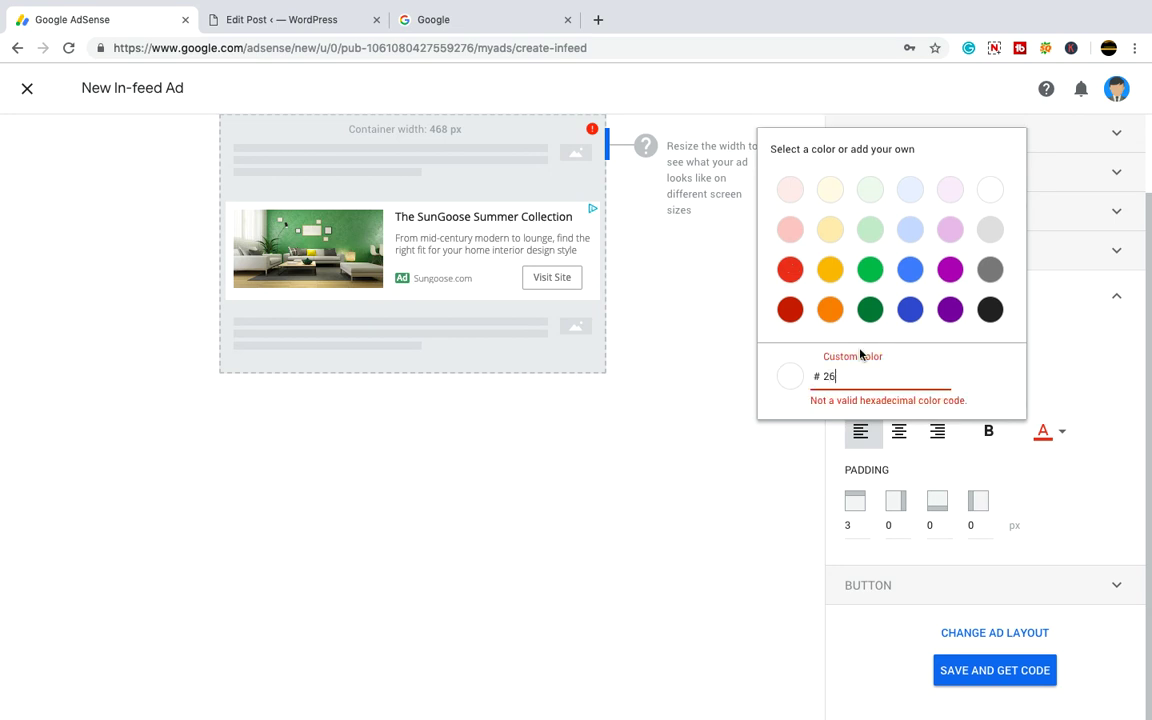
{"action": "type", "text": "638"}
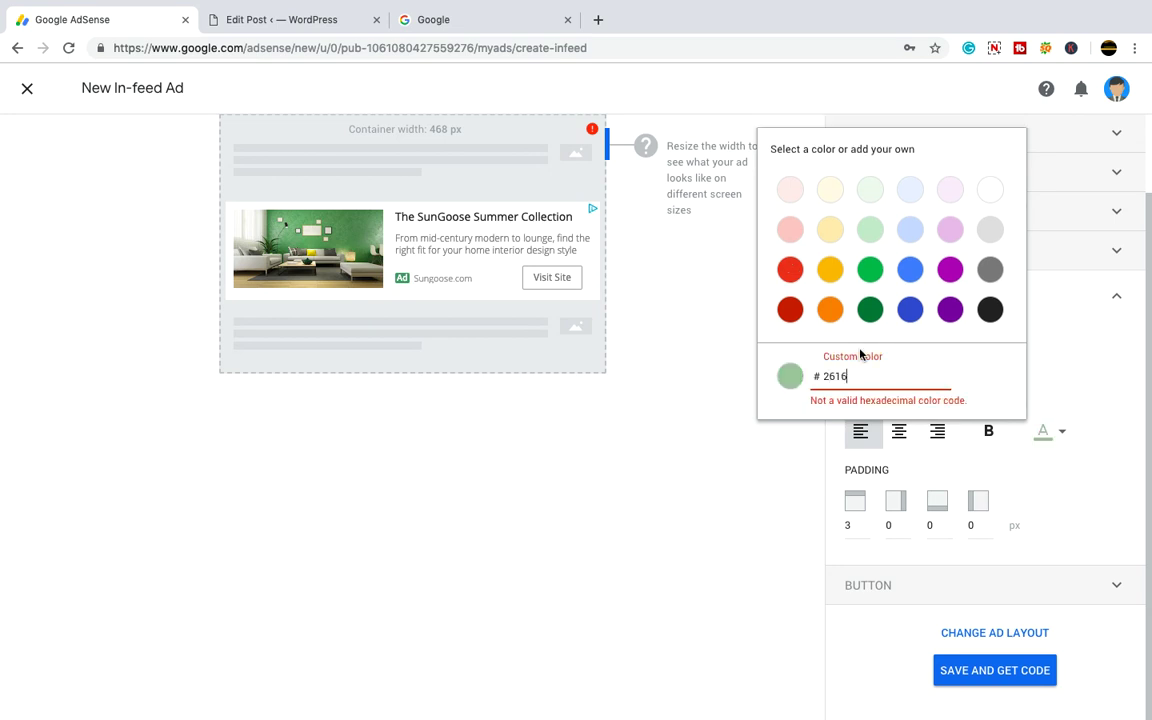
{"action": "left_click", "coordinate": [667, 316]}
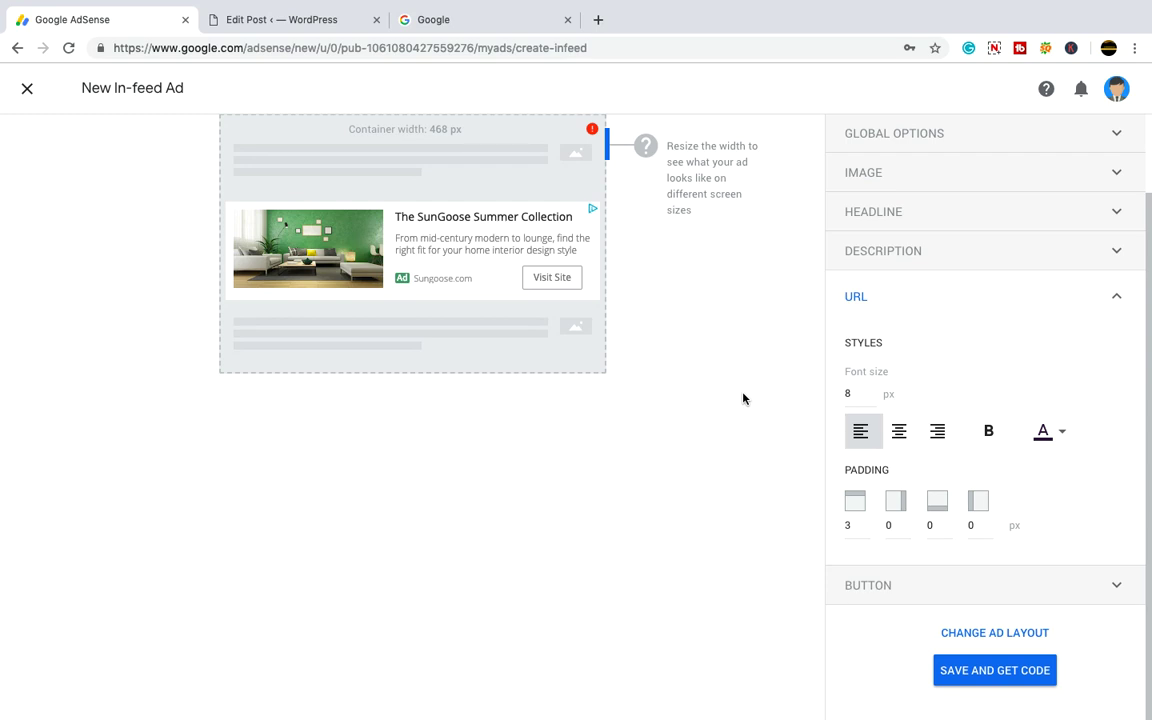
- Change the URL's text color to the custom color #263816 and try to save and get the code
{"action": "scroll", "coordinate": [742, 398], "scroll_direction": "up", "scroll_amount": 1}
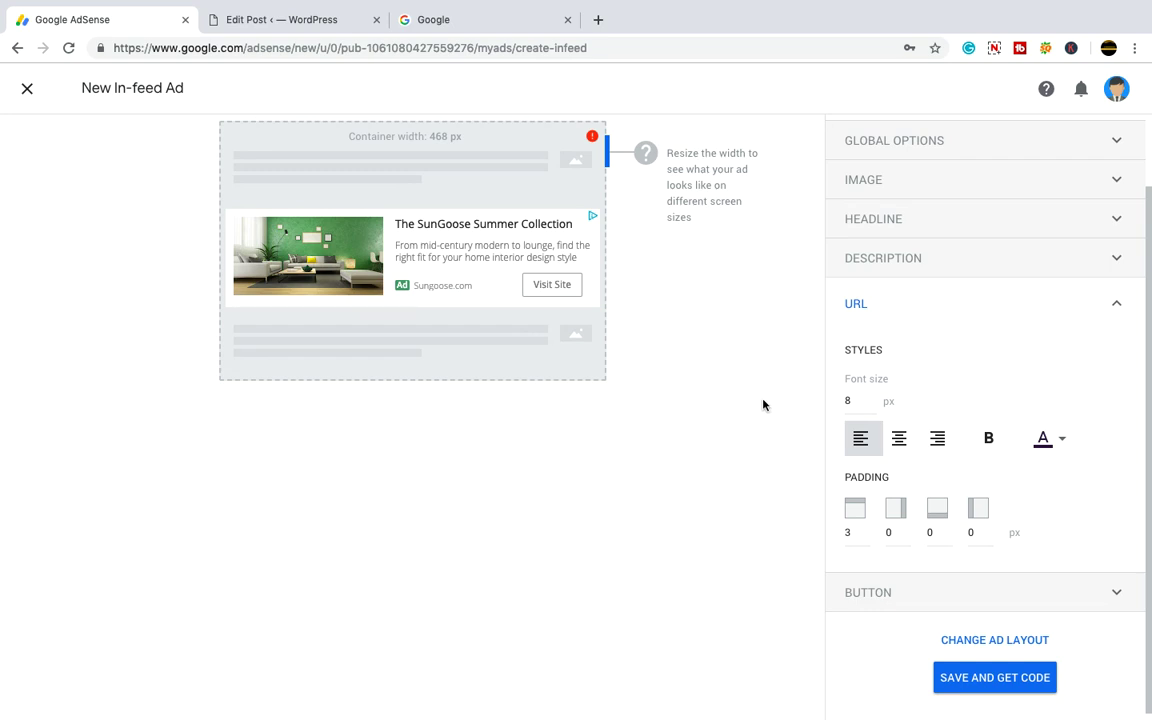
{"action": "left_click", "coordinate": [1064, 443]}
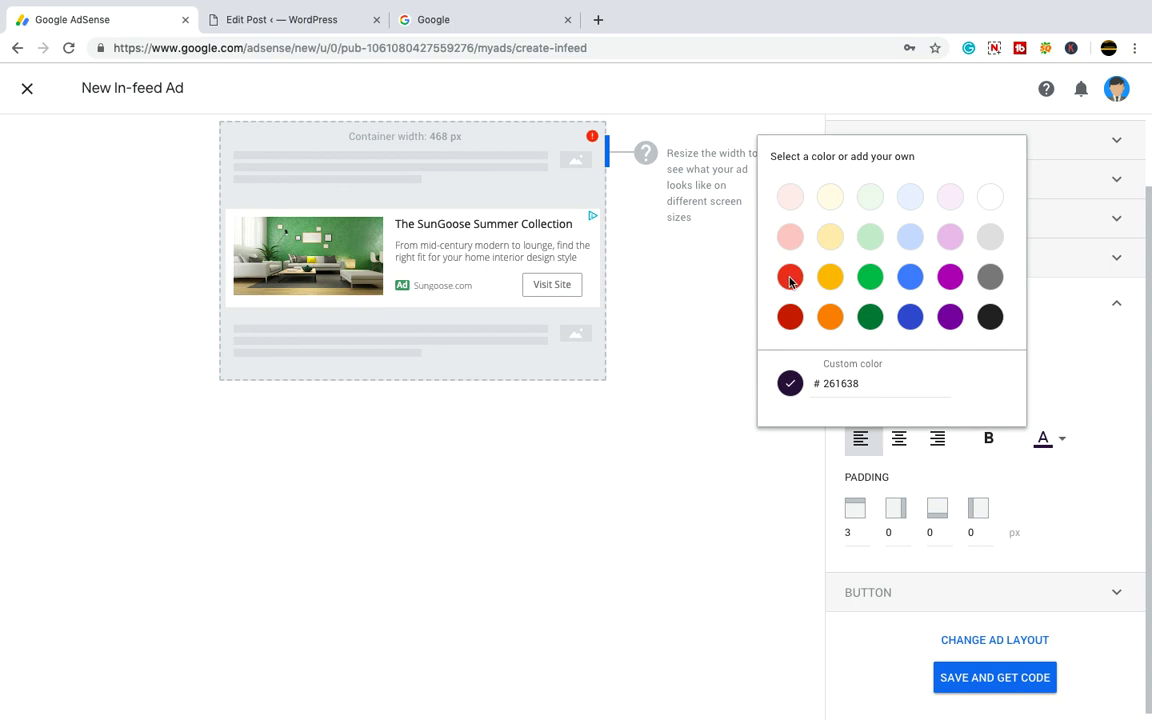
{"action": "left_click", "coordinate": [790, 317]}
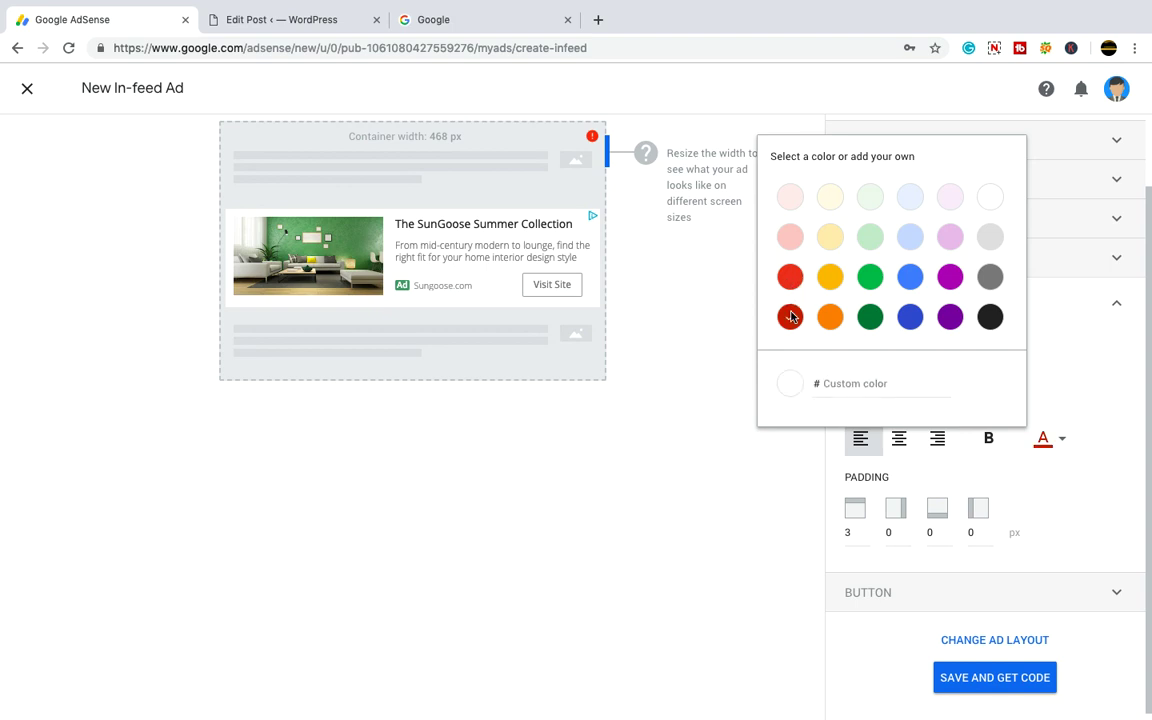
{"action": "left_click", "coordinate": [829, 382]}
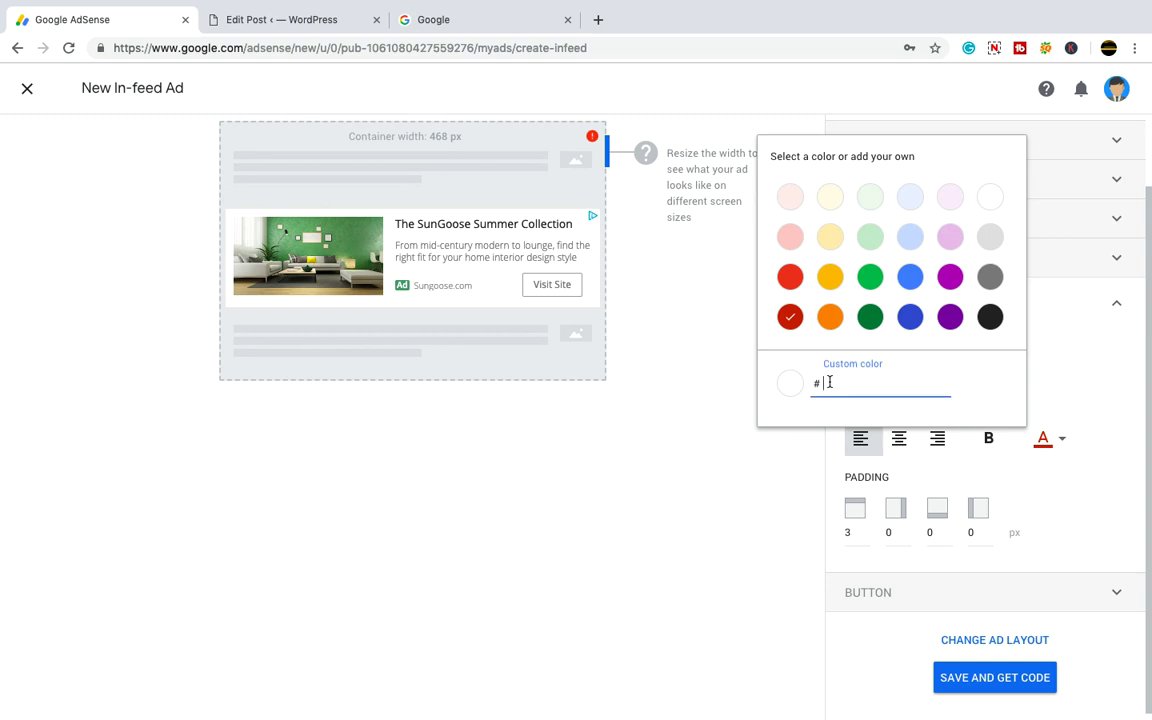
{"action": "type", "text": "2"}
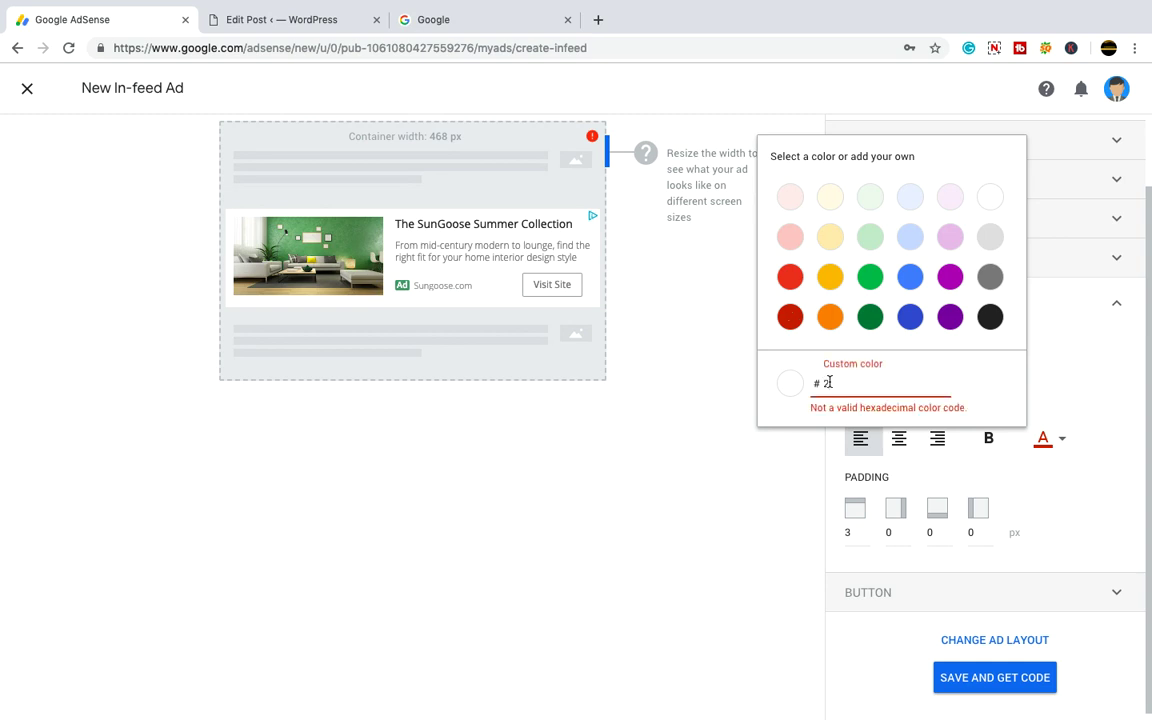
{"action": "type", "text": "63816"}
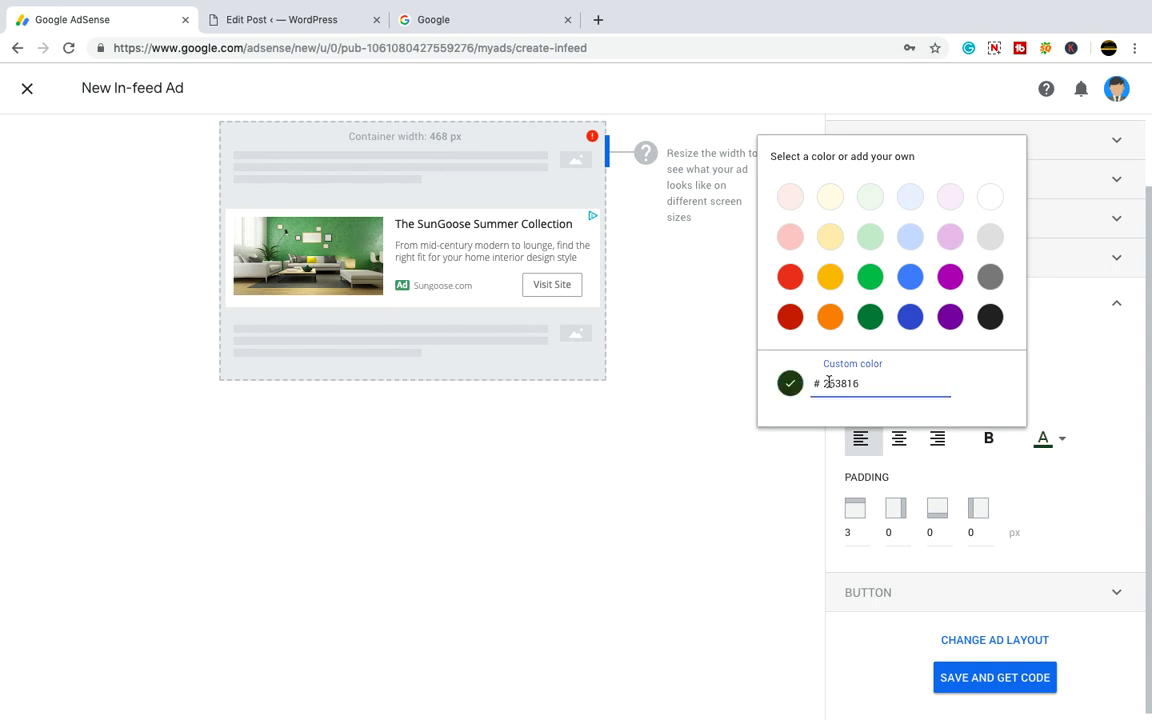
{"action": "left_click", "coordinate": [692, 346]}
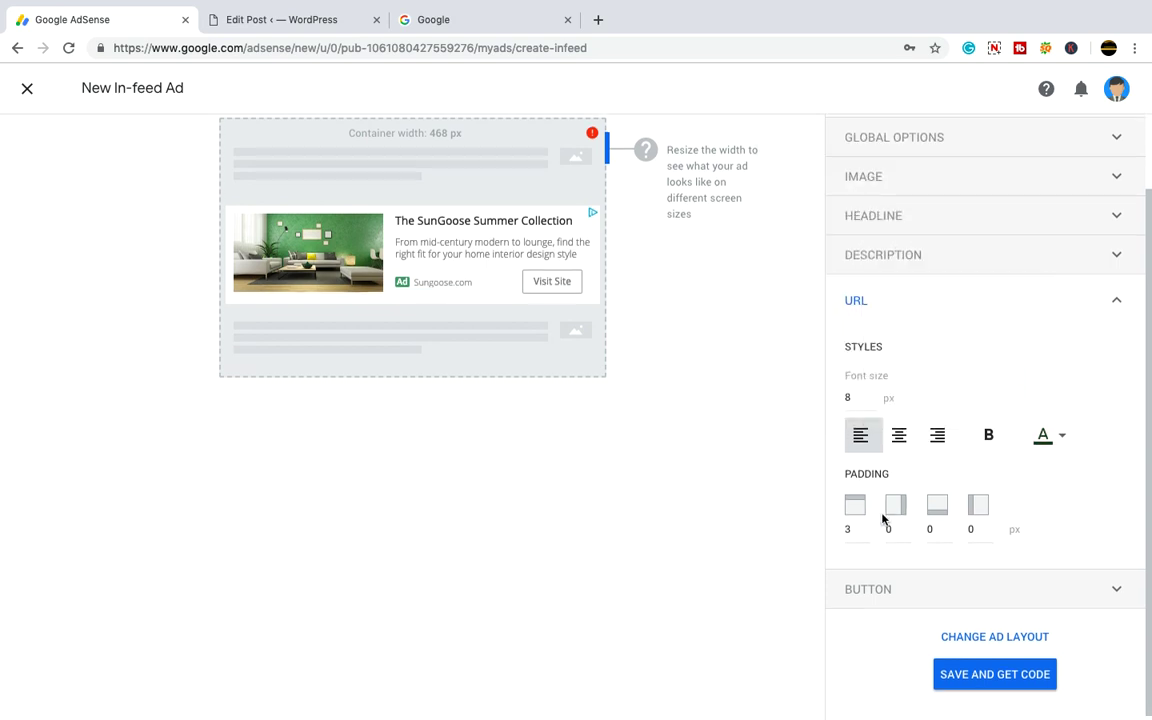
{"action": "left_click", "coordinate": [960, 674]}
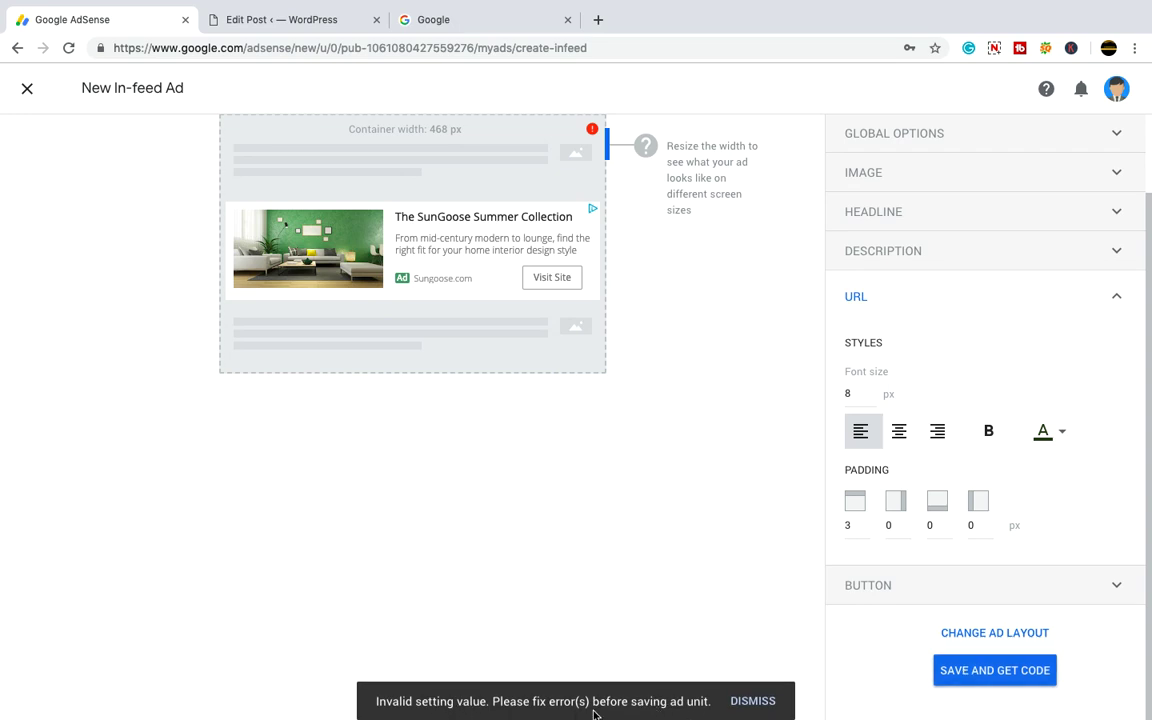
- Try the custom color #263826 for the ad button's font, and settle on the dark red swatch instead
{"action": "scroll", "coordinate": [860, 526], "scroll_direction": "up", "scroll_amount": 1}
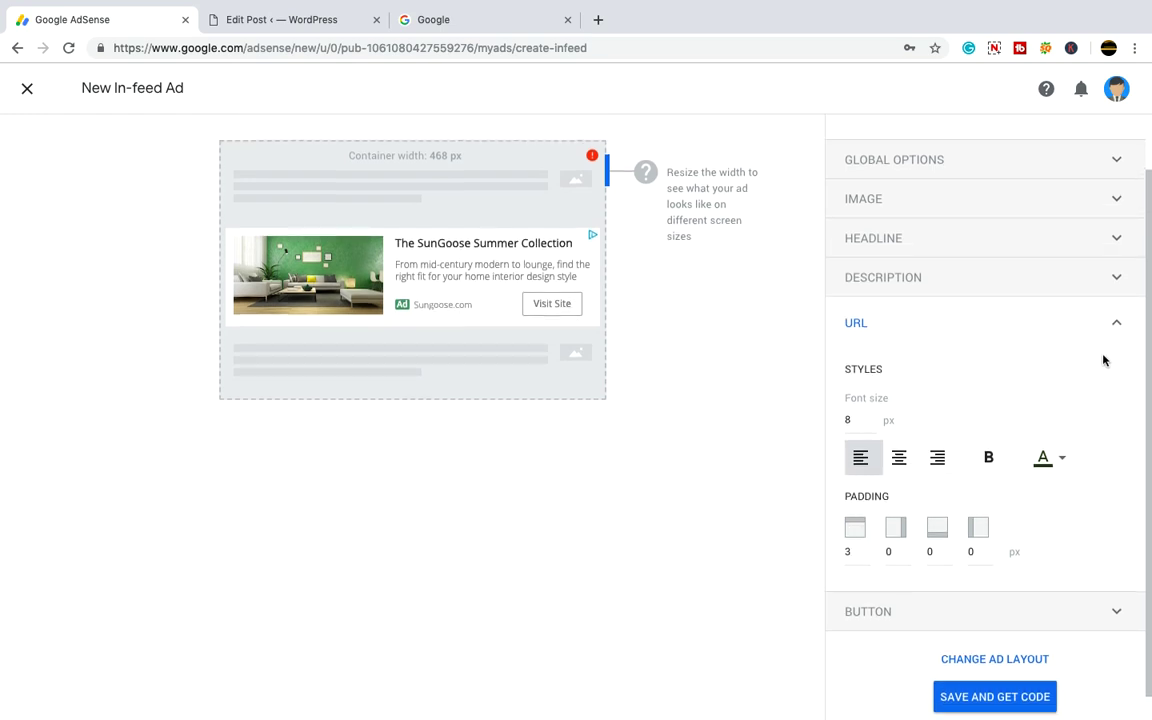
{"action": "left_click", "coordinate": [1116, 322]}
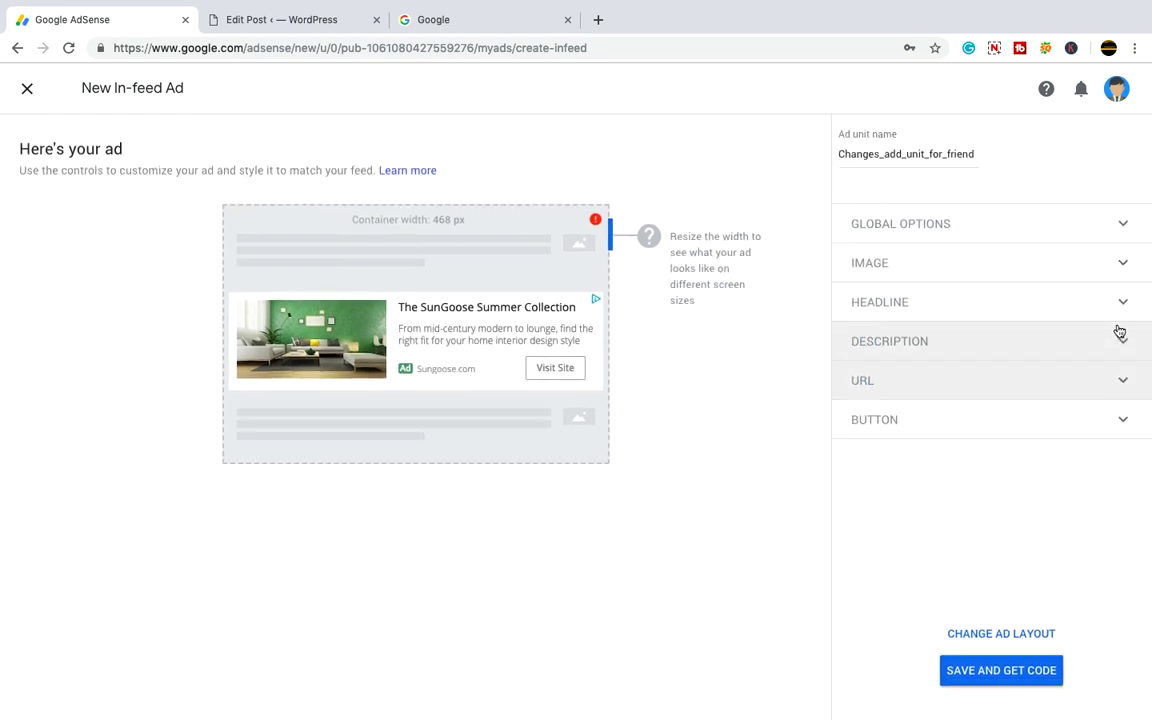
{"action": "left_click", "coordinate": [1090, 418]}
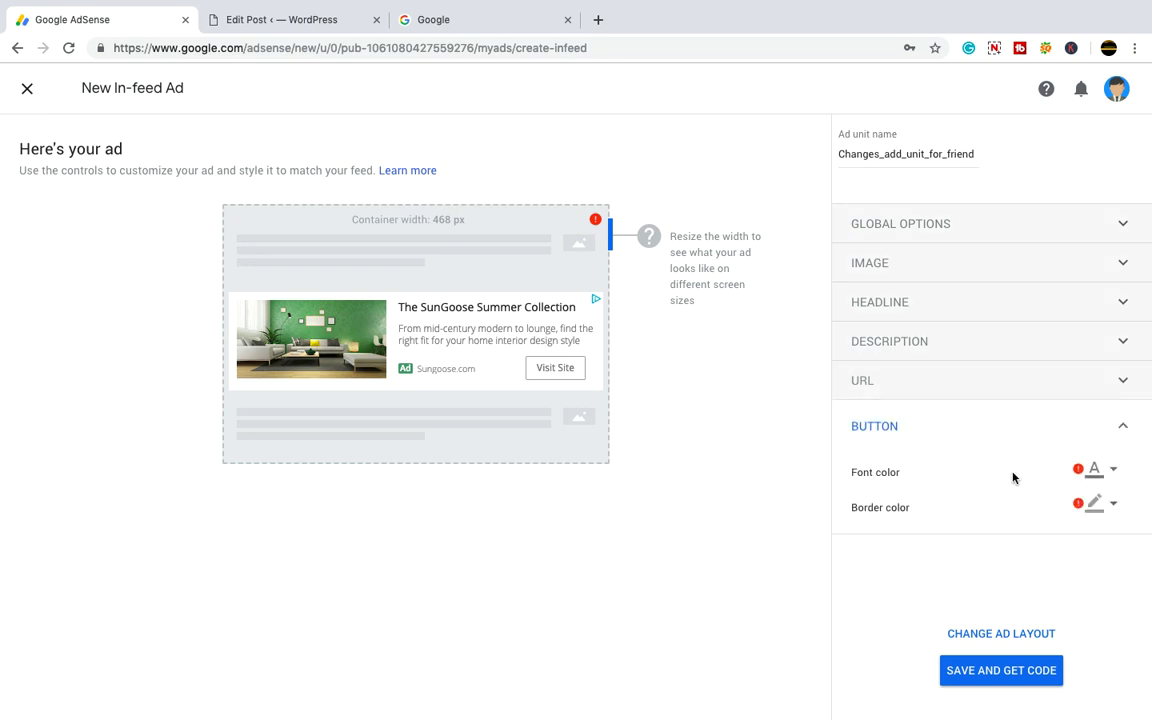
{"action": "left_click", "coordinate": [1112, 469]}
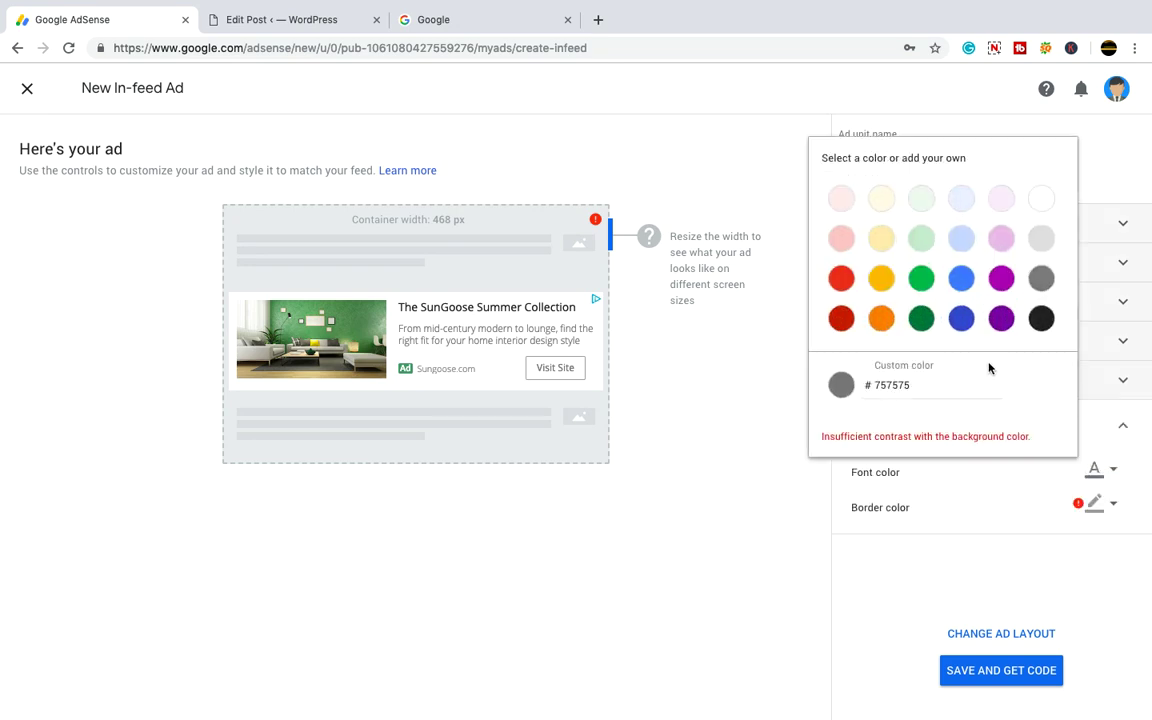
{"action": "left_click_drag", "start_coordinate": [927, 385], "coordinate": [869, 390]}
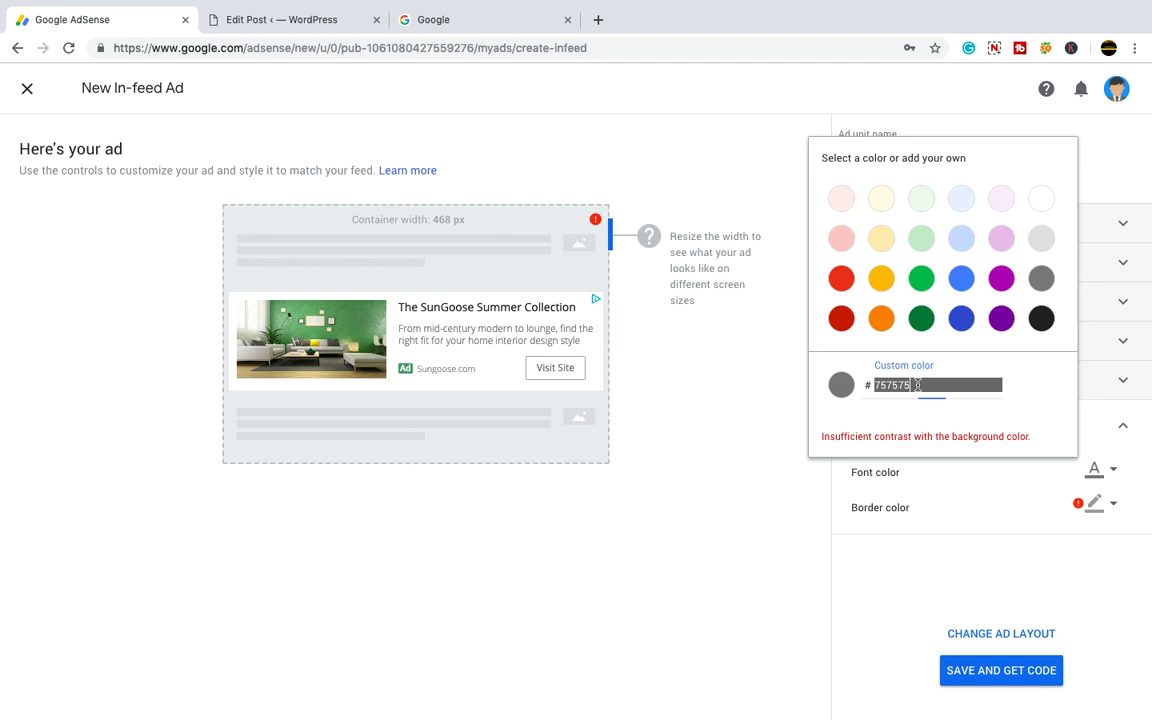
{"action": "type", "text": "2"}
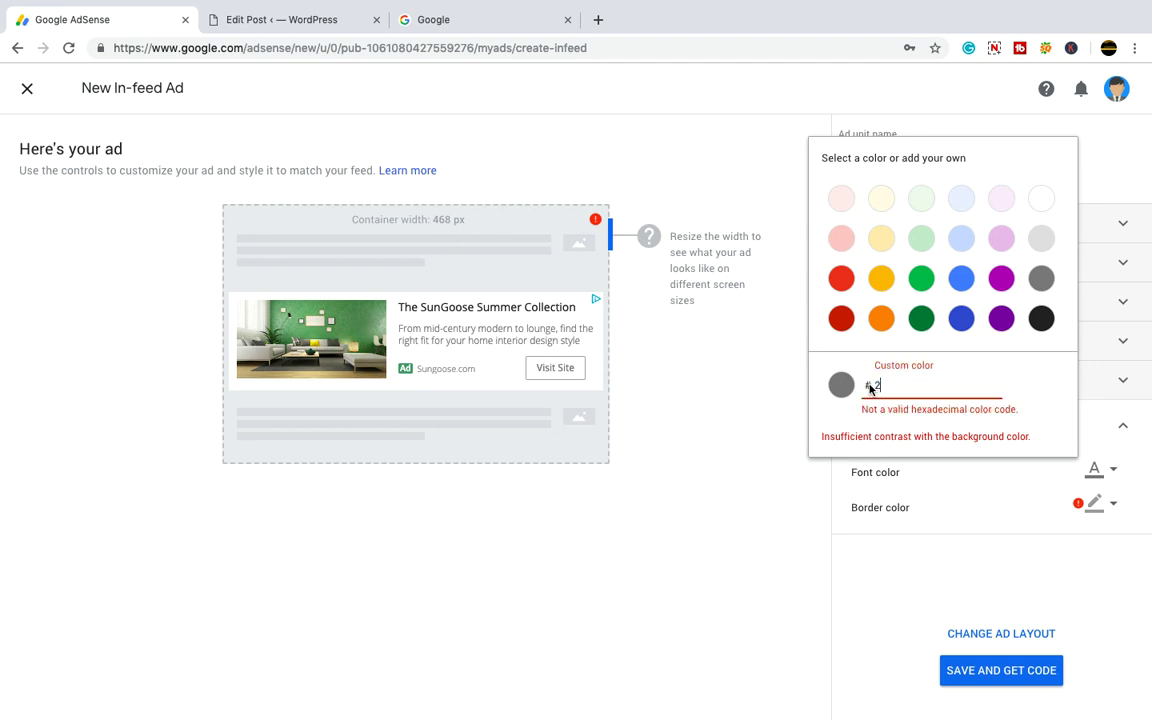
{"action": "type", "text": "63"}
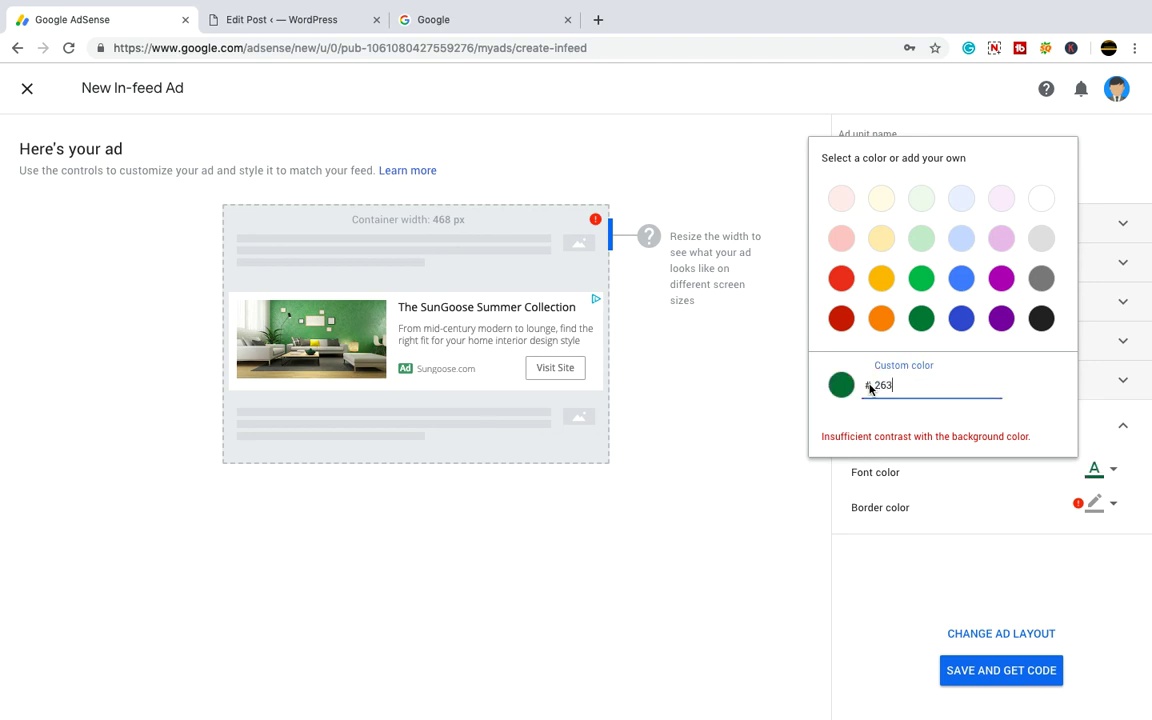
{"action": "type", "text": "826"}
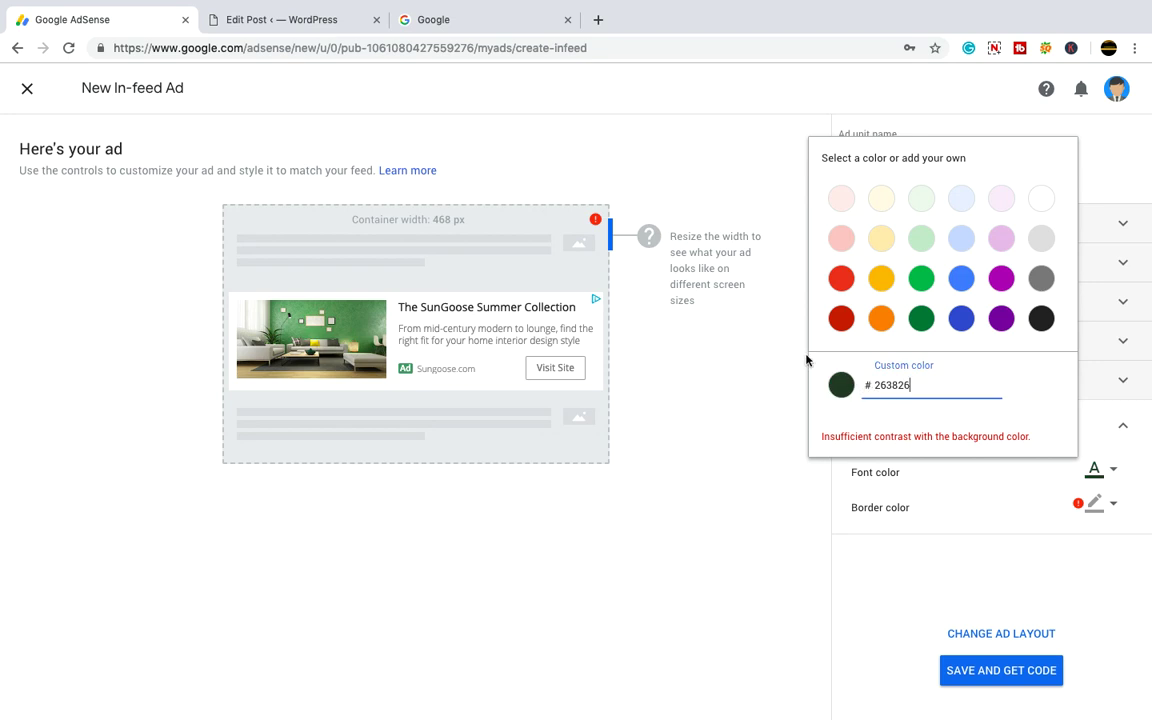
{"action": "left_click", "coordinate": [840, 319]}
{"action": "left_click", "coordinate": [763, 413]}
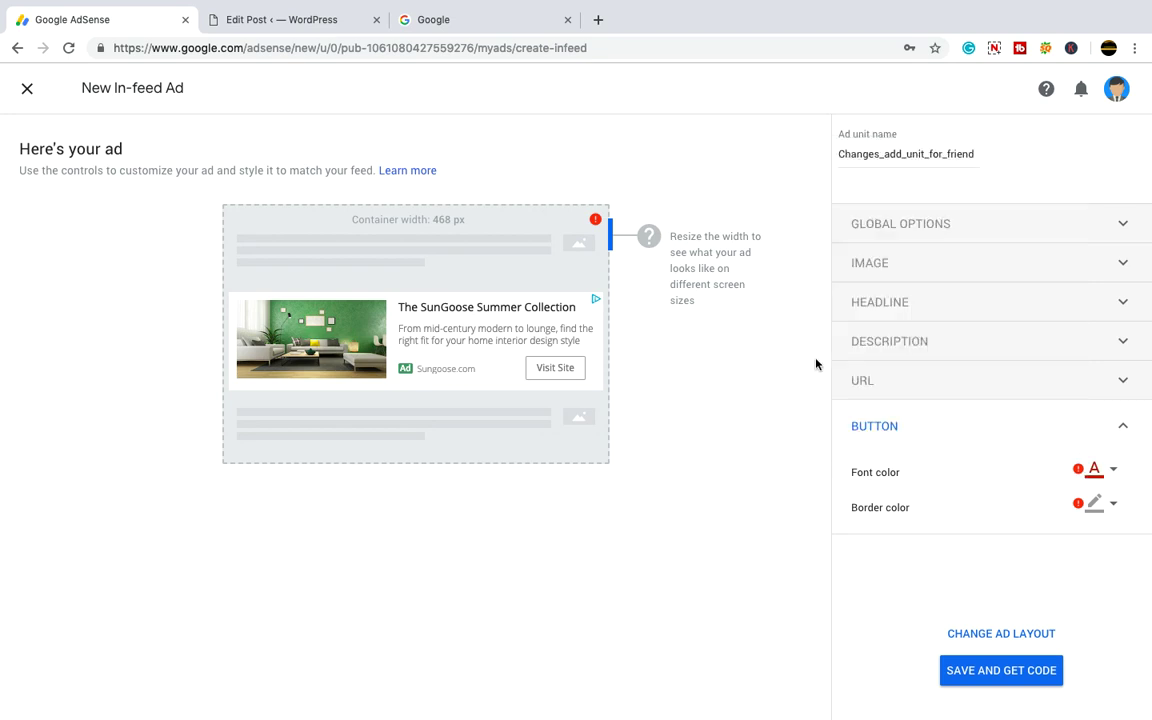
- Set the ad button's border color to the bright green swatch and try again to save and get the code
{"action": "left_click", "coordinate": [1104, 511]}
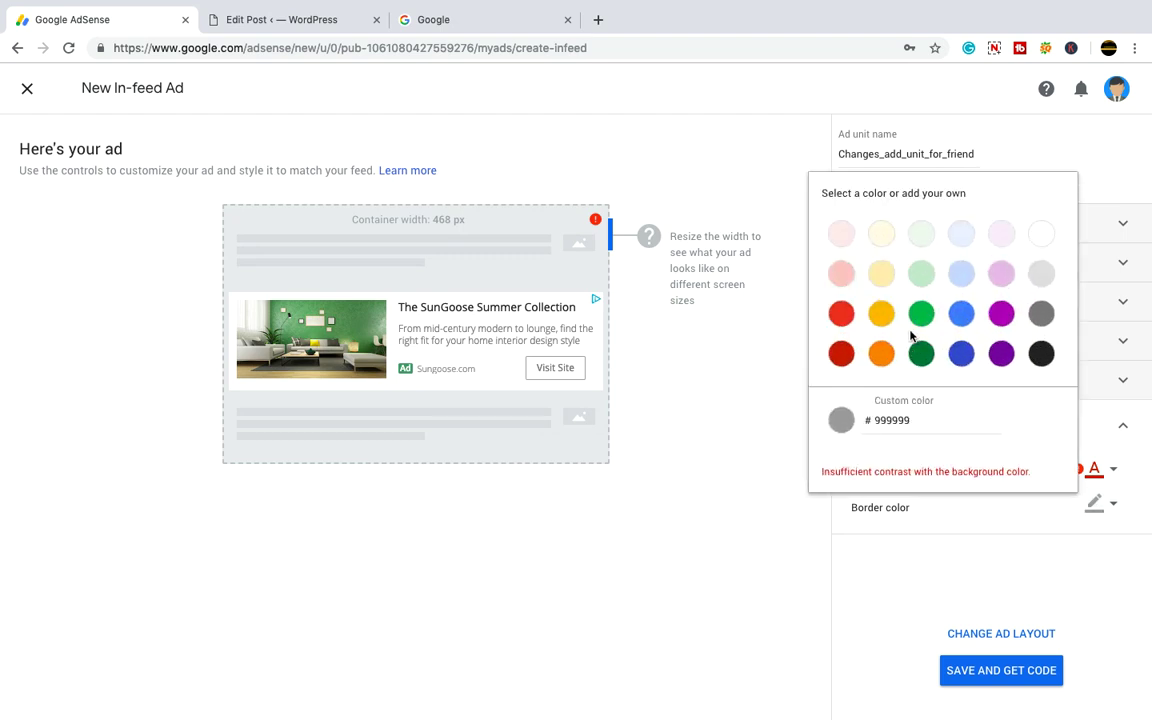
{"action": "left_click", "coordinate": [917, 320]}
{"action": "left_click", "coordinate": [743, 371]}
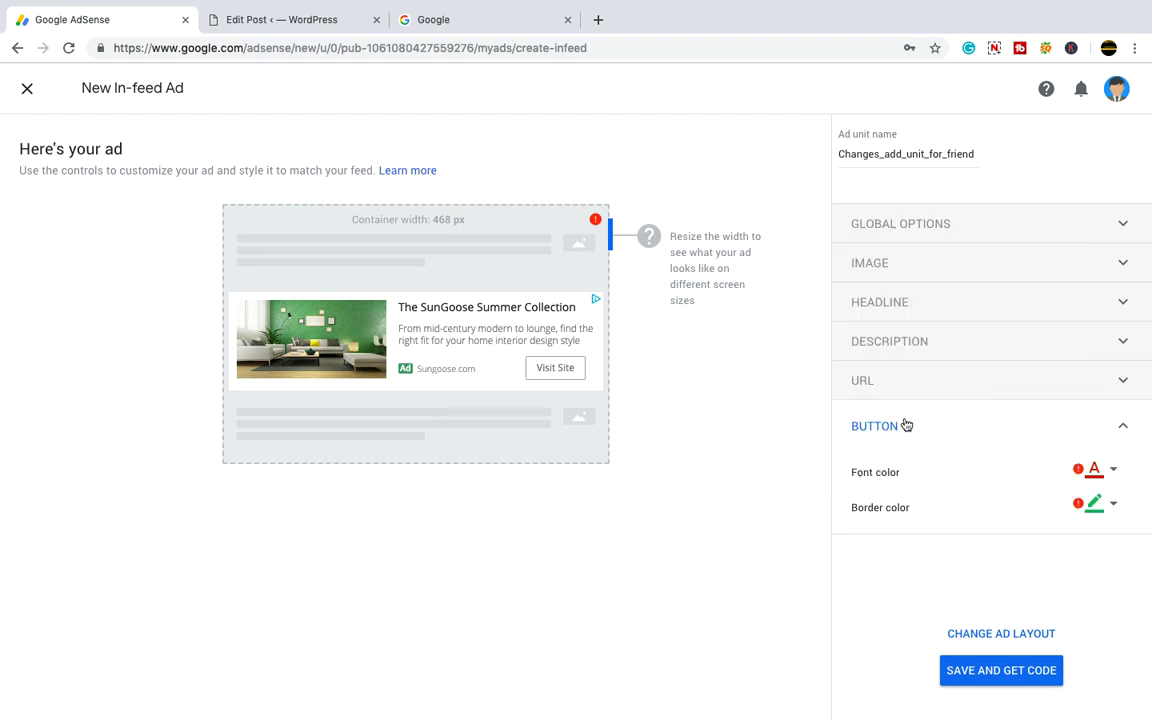
{"action": "left_click", "coordinate": [987, 673]}
- Review the global options and make the ad's image left-aligned, keeping the 1.91:1 aspect ratio
{"action": "left_click", "coordinate": [1070, 224]}
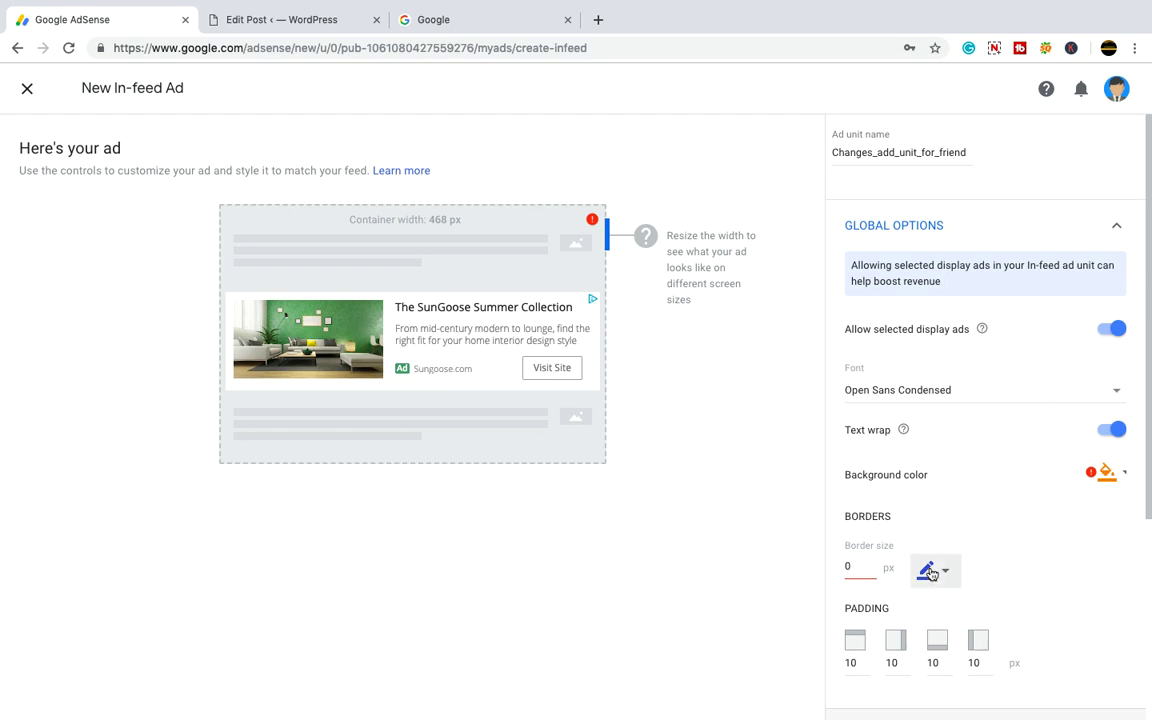
{"action": "scroll", "coordinate": [985, 545], "scroll_direction": "down", "scroll_amount": 3}
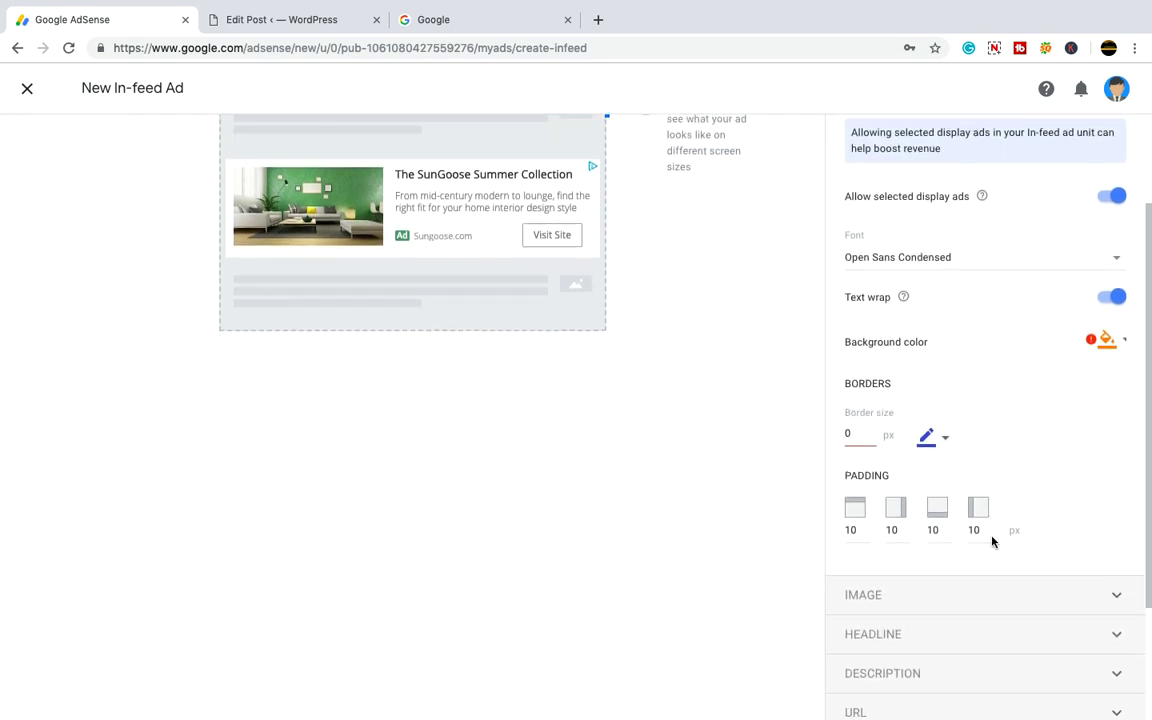
{"action": "left_click", "coordinate": [946, 591]}
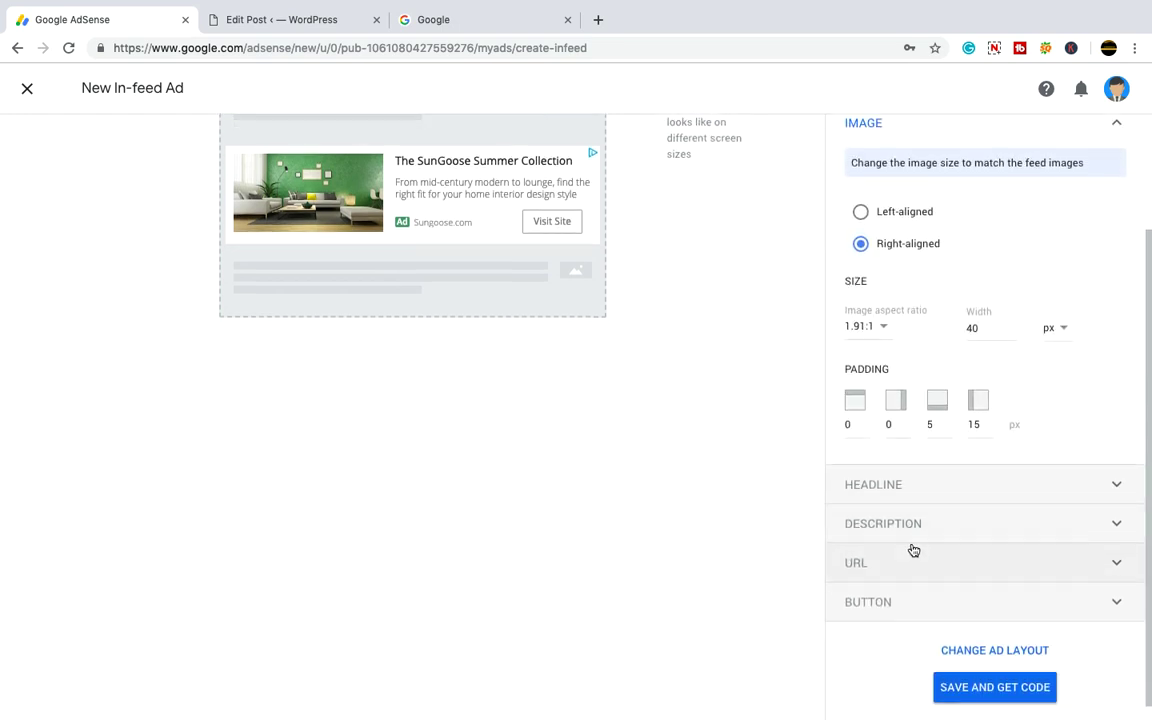
{"action": "left_click", "coordinate": [882, 327]}
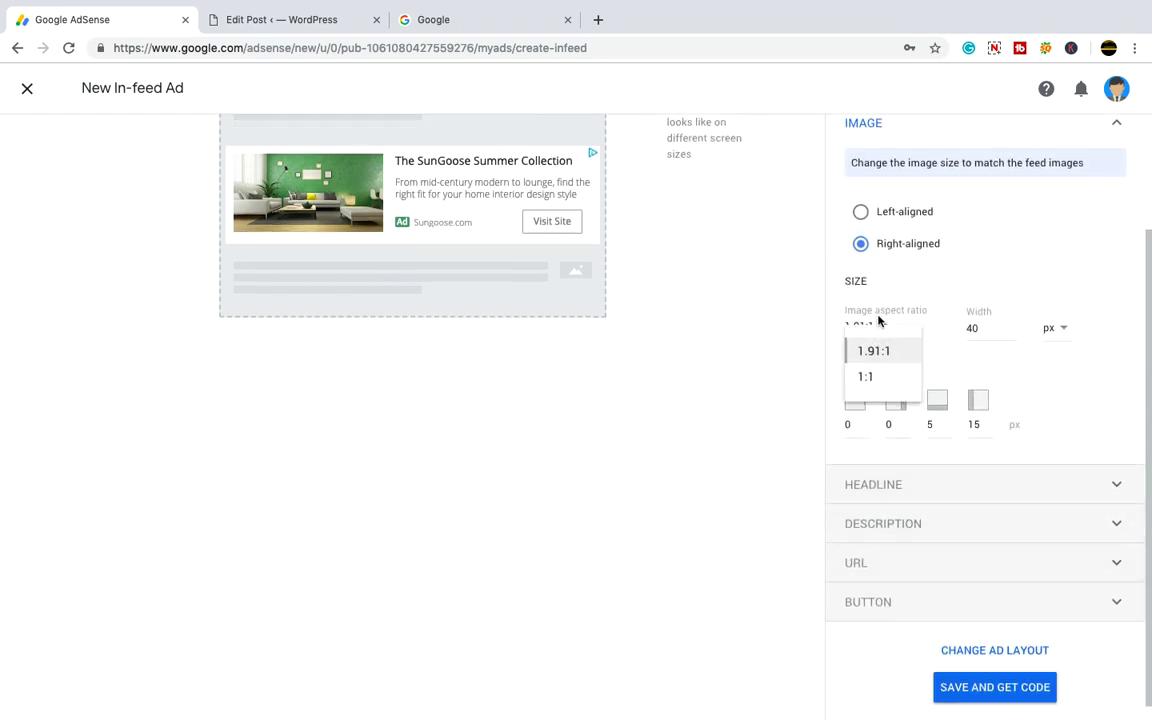
{"action": "left_click", "coordinate": [872, 229]}
{"action": "left_click", "coordinate": [862, 212]}
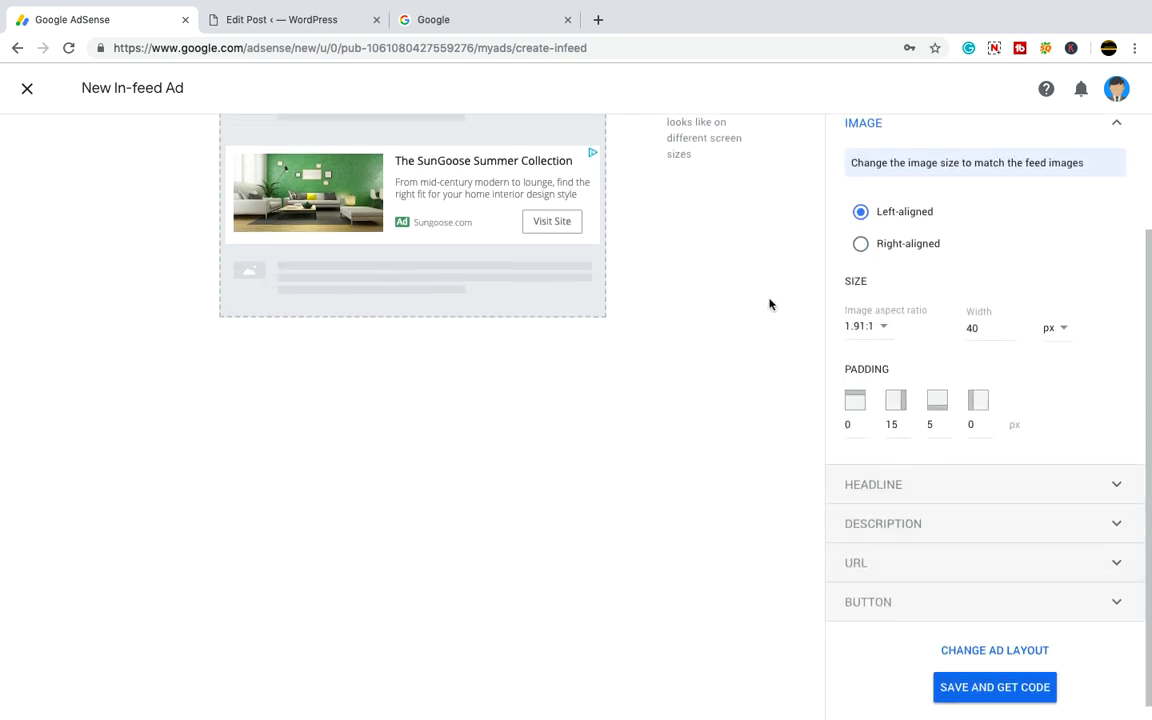
{"action": "left_click", "coordinate": [882, 327]}
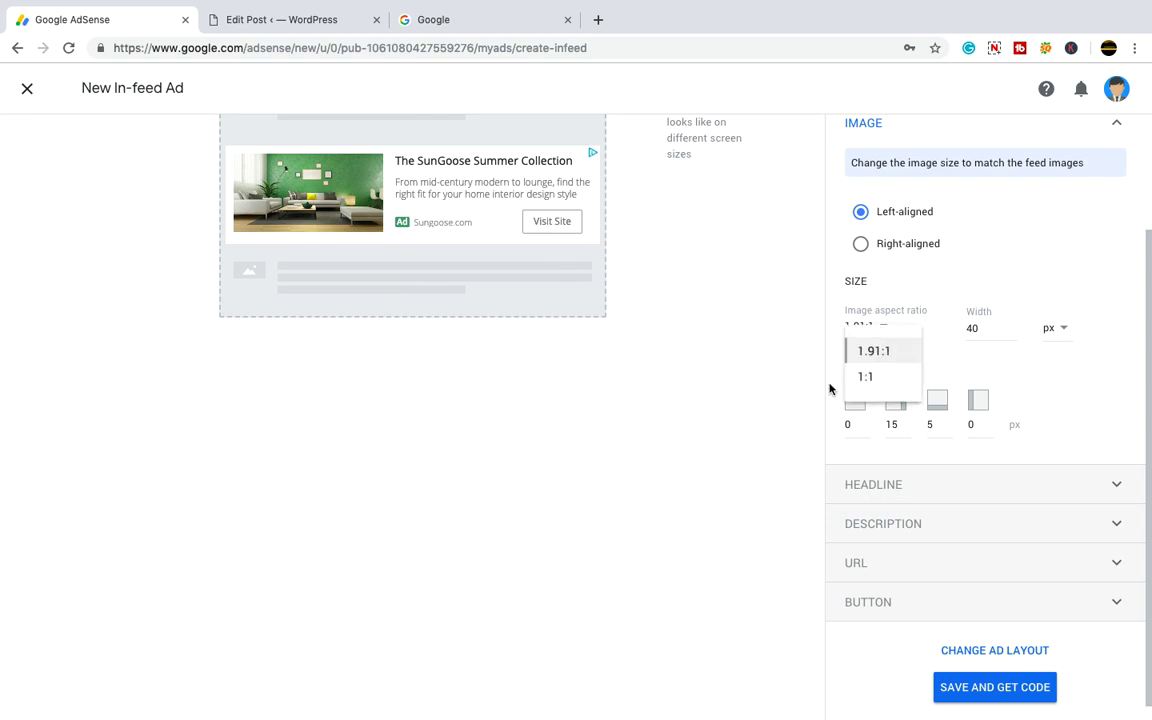
{"action": "left_click", "coordinate": [778, 333]}
- Set the ad image's width to 40 and switch its unit to percent
{"action": "left_click_drag", "start_coordinate": [979, 329], "coordinate": [958, 333]}
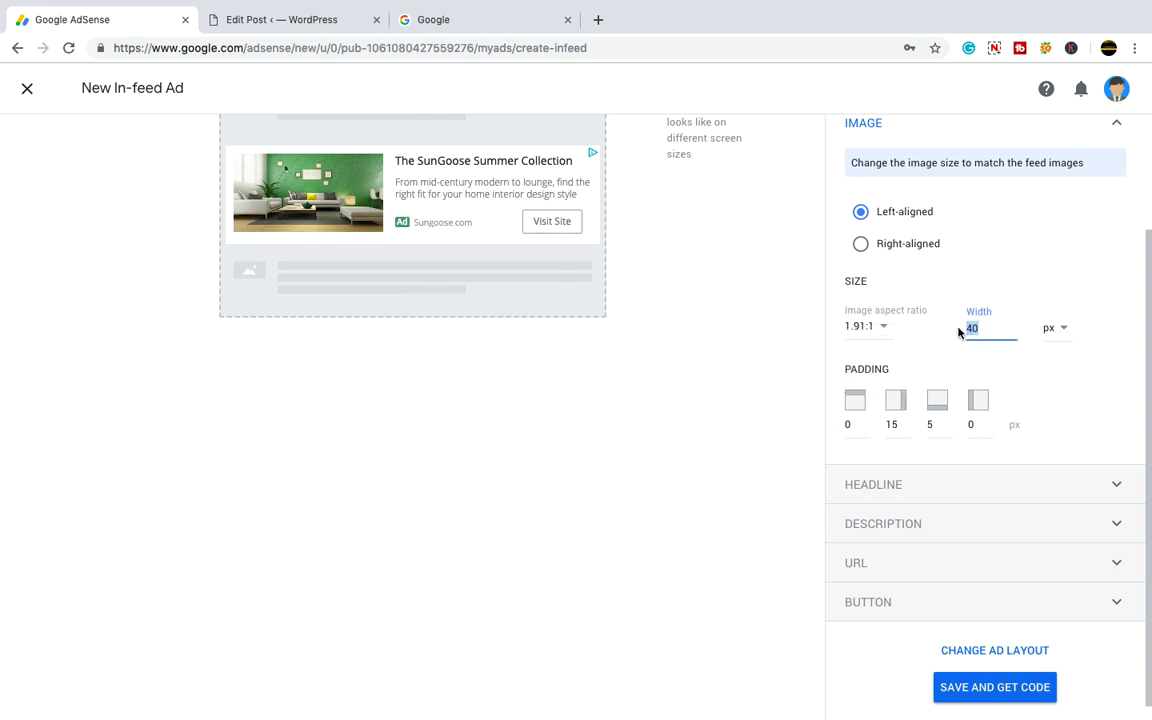
{"action": "type", "text": "0"}
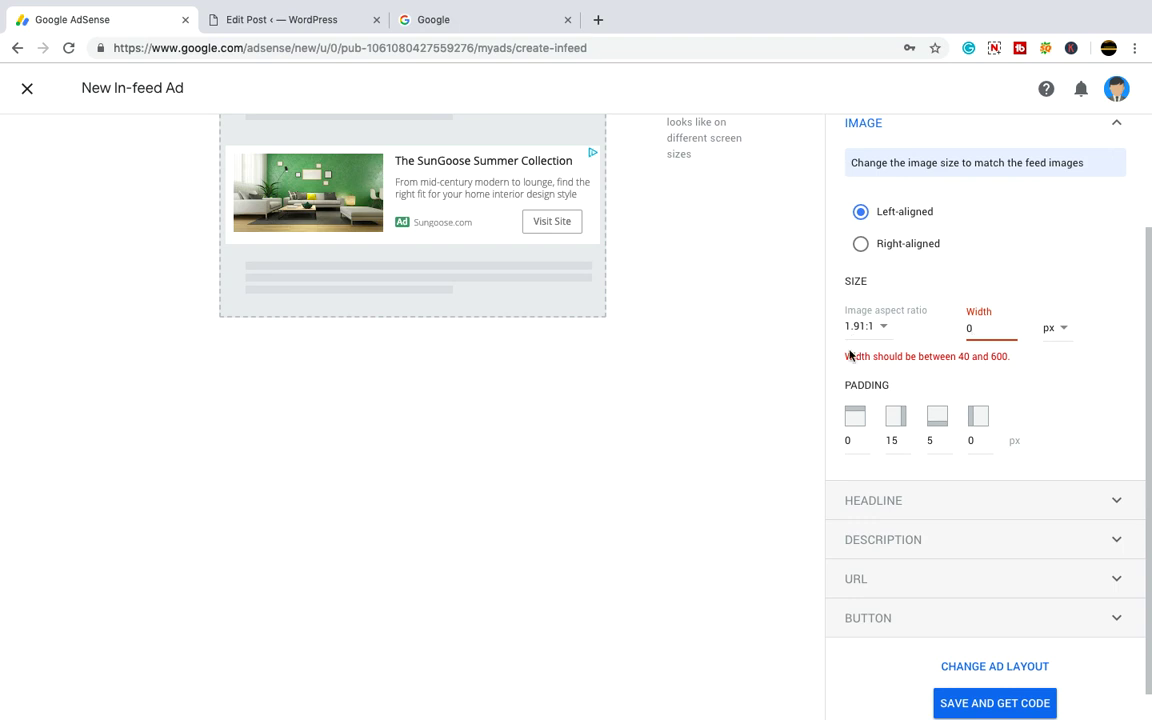
{"action": "key", "text": "BackSpace"}
{"action": "type", "text": "40"}
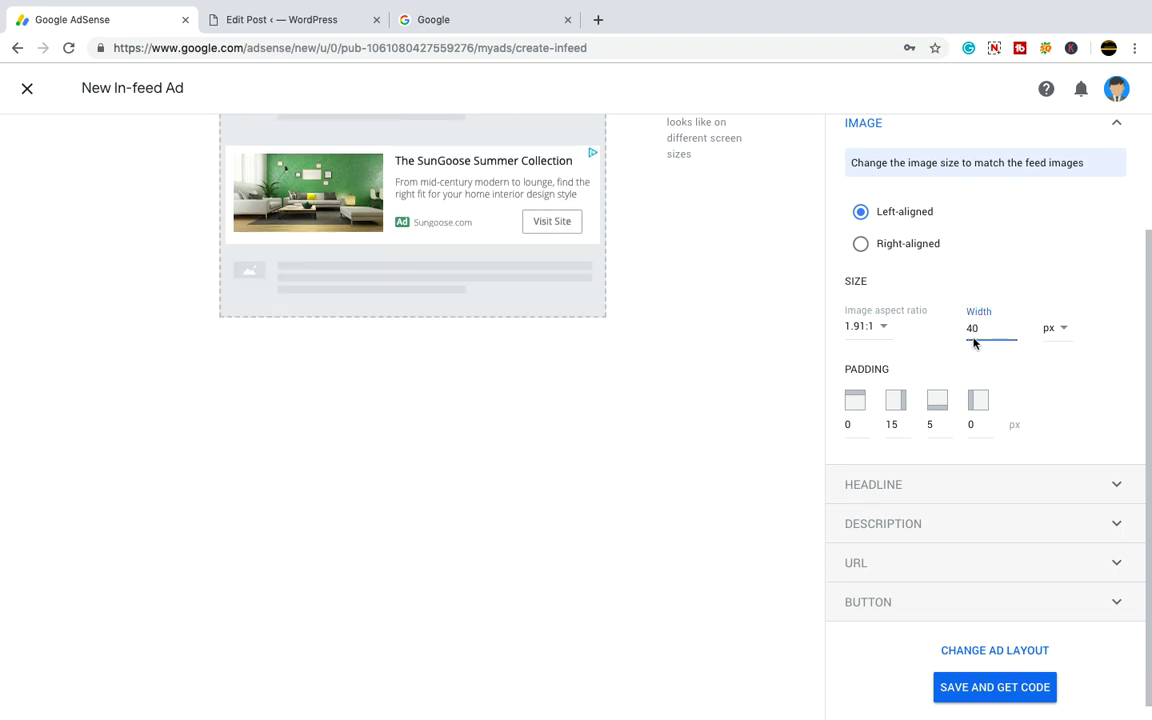
{"action": "left_click", "coordinate": [1060, 330]}
{"action": "left_click", "coordinate": [1063, 344]}
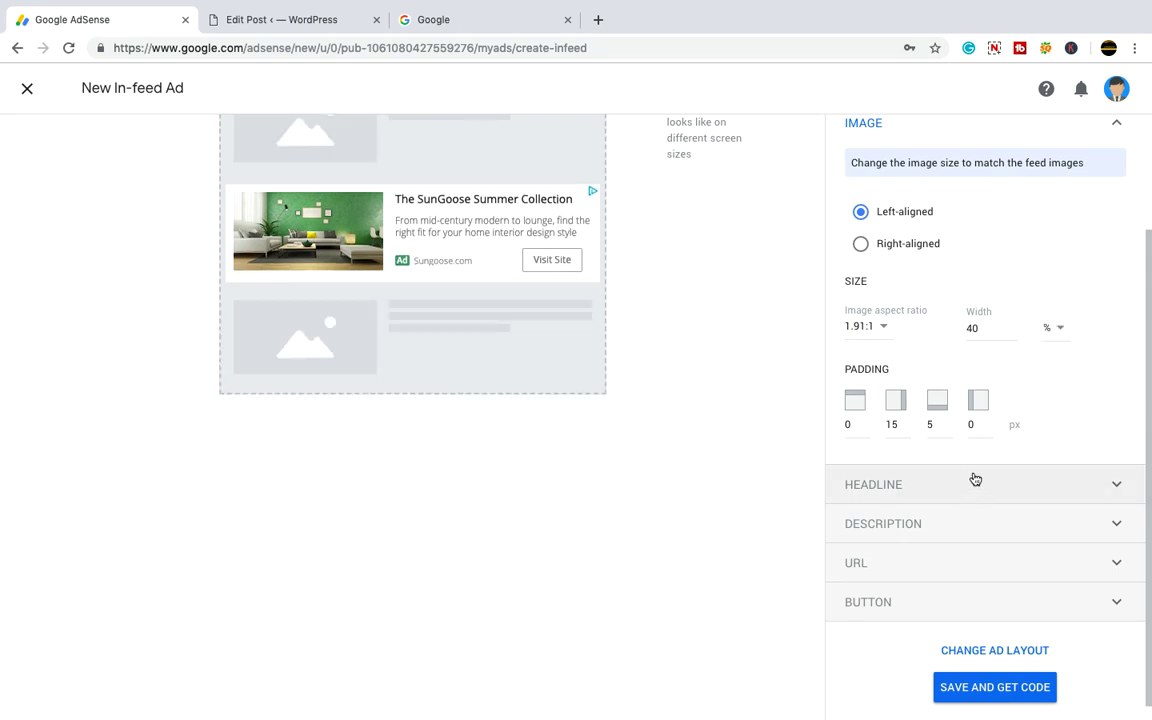
- Set the headline's font size to 10 px, open the description settings and try again to save and get the code
{"action": "left_click", "coordinate": [1018, 490]}
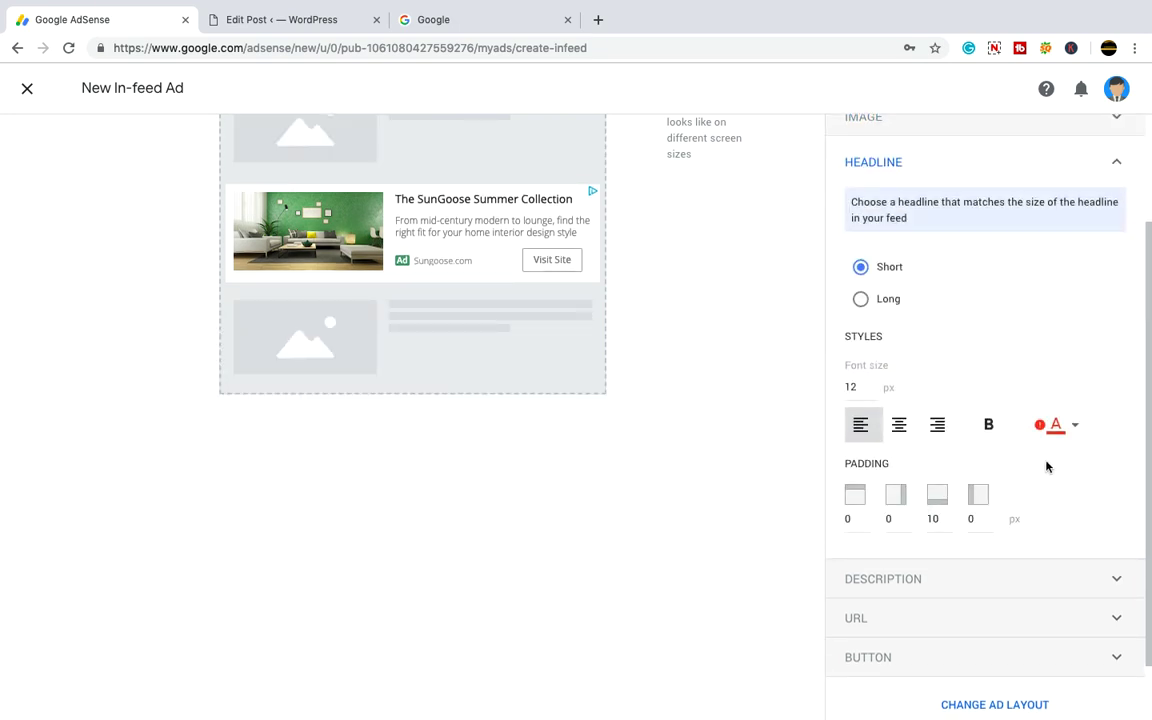
{"action": "left_click_drag", "start_coordinate": [862, 387], "coordinate": [842, 395]}
{"action": "type", "text": "10"}
{"action": "left_click", "coordinate": [870, 507]}
{"action": "left_click", "coordinate": [1010, 590]}
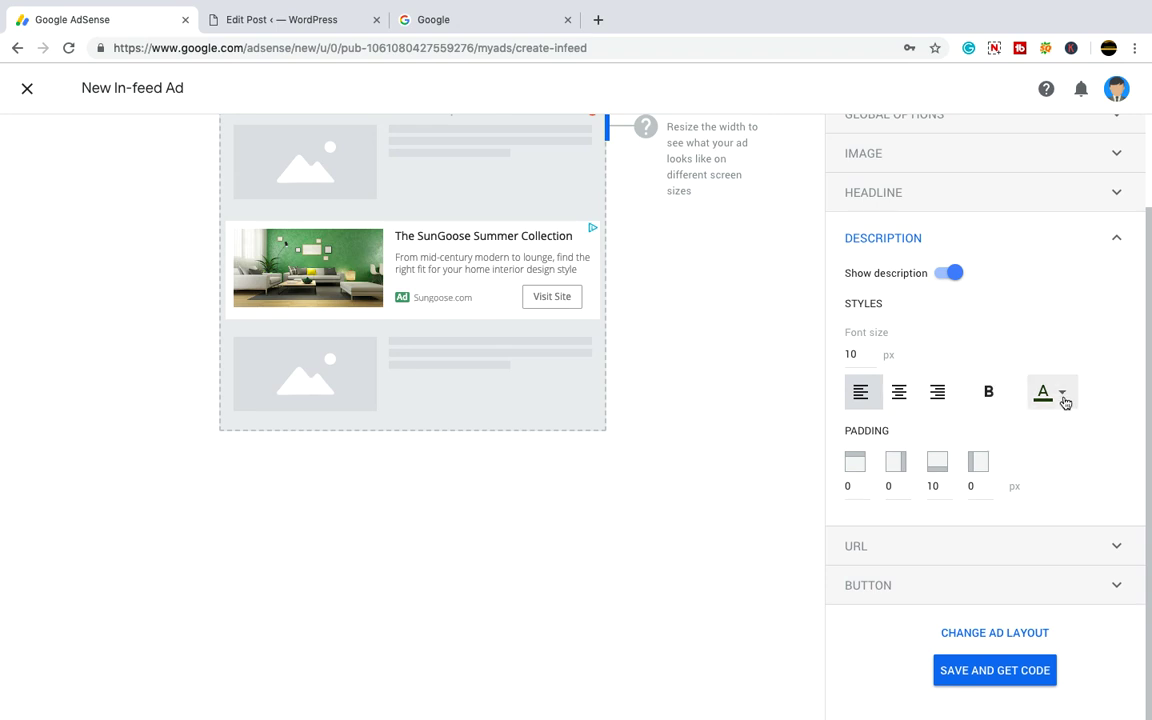
{"action": "left_click", "coordinate": [981, 676]}
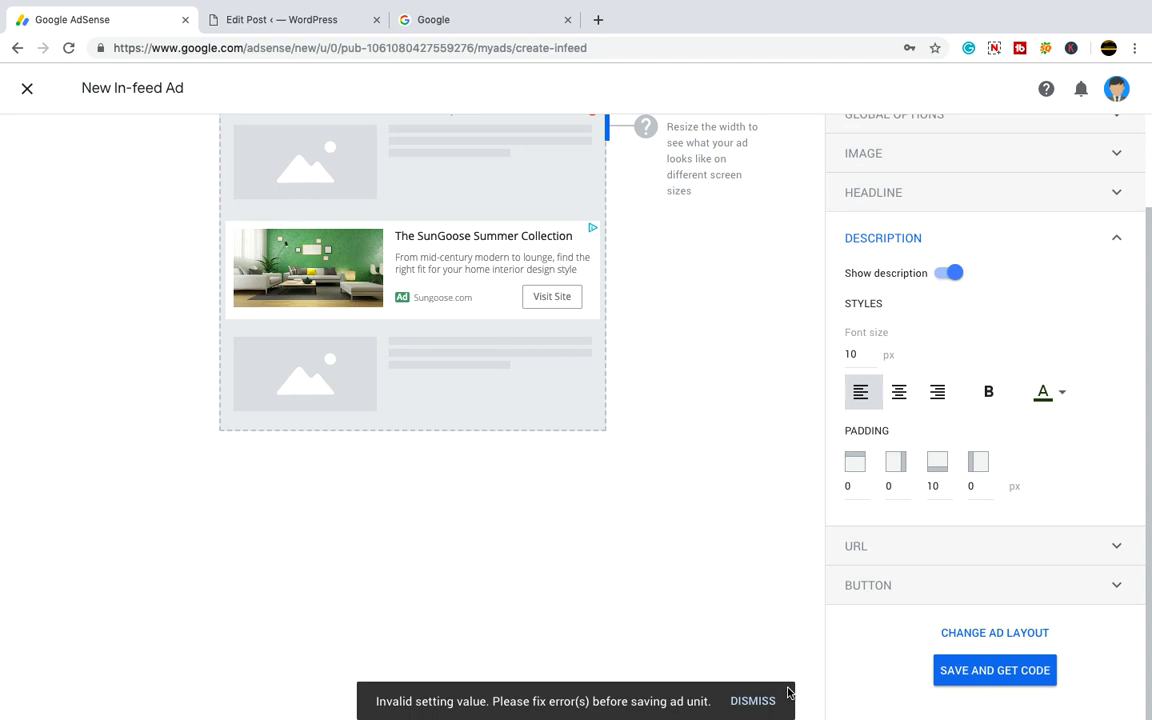
{"action": "left_click", "coordinate": [753, 703]}
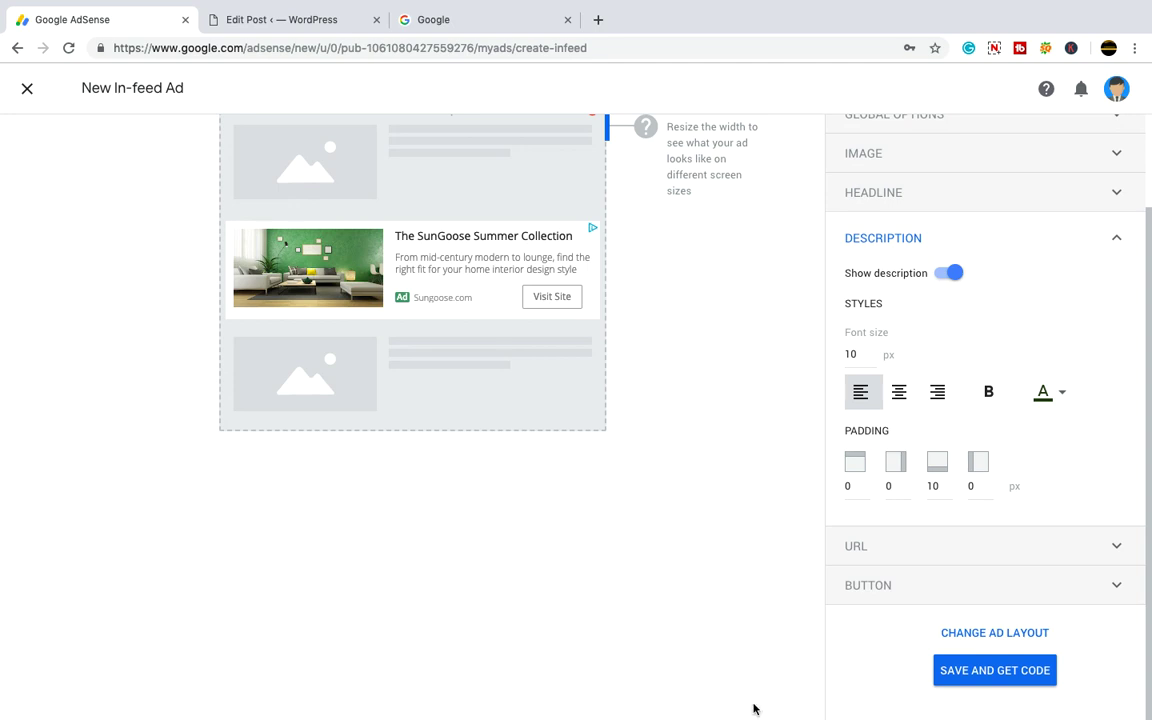
- Change the ad layout, agreeing to discard the current style settings
{"action": "left_click", "coordinate": [983, 634]}
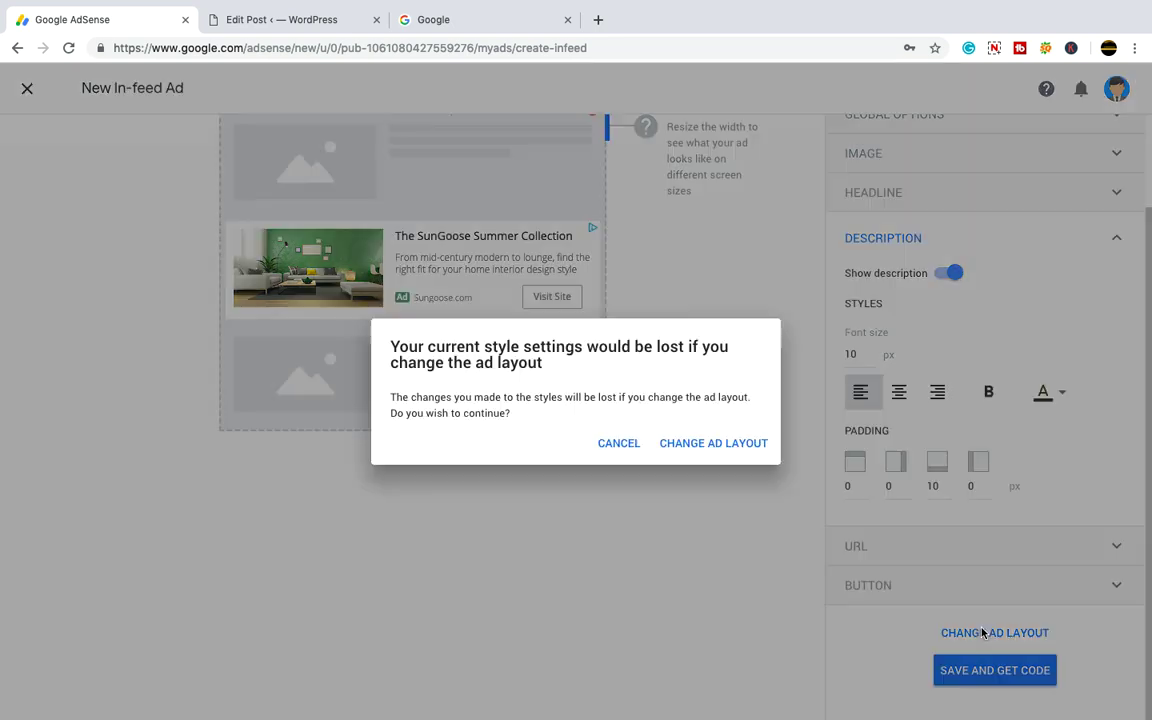
{"action": "left_click", "coordinate": [715, 442]}
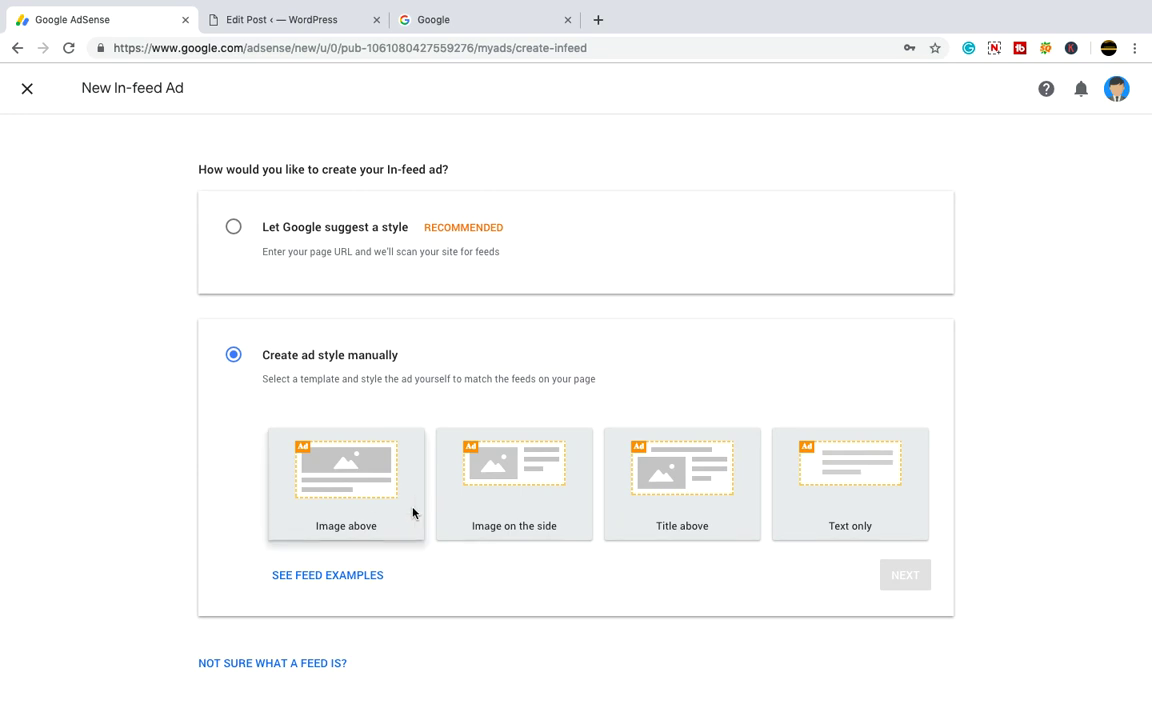
- Choose the Image above layout for the manual in-feed ad and set its font to Open Sans Condensed
{"action": "left_click", "coordinate": [368, 499]}
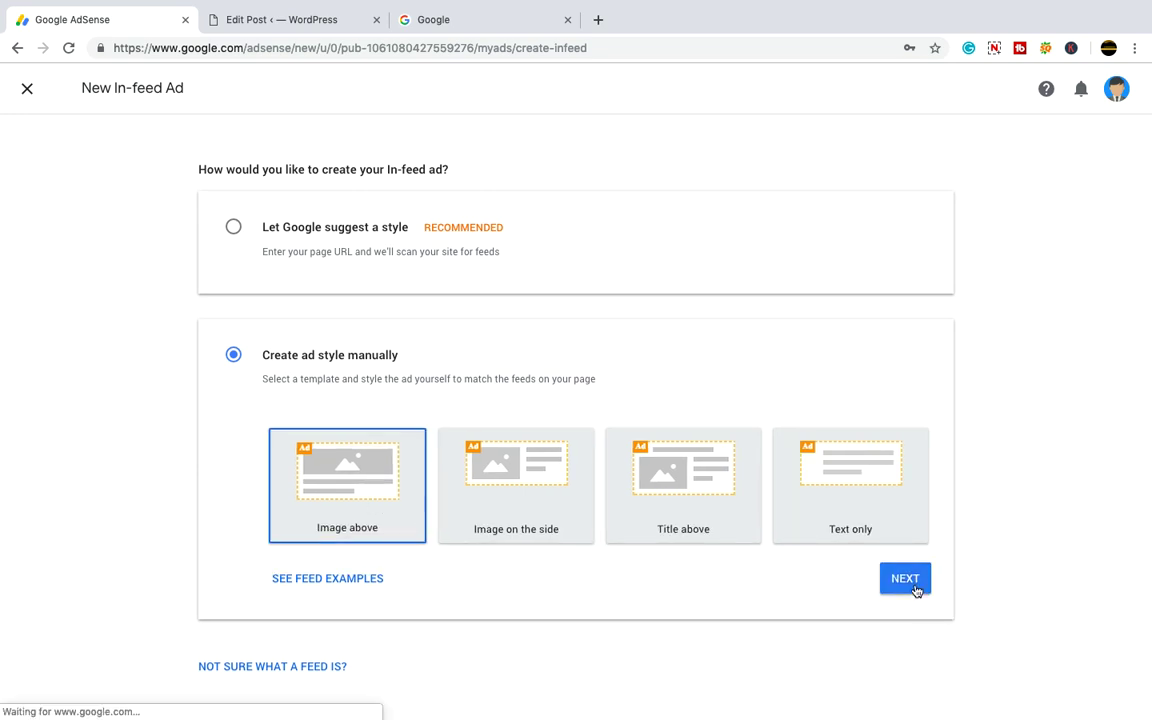
{"action": "left_click", "coordinate": [915, 586]}
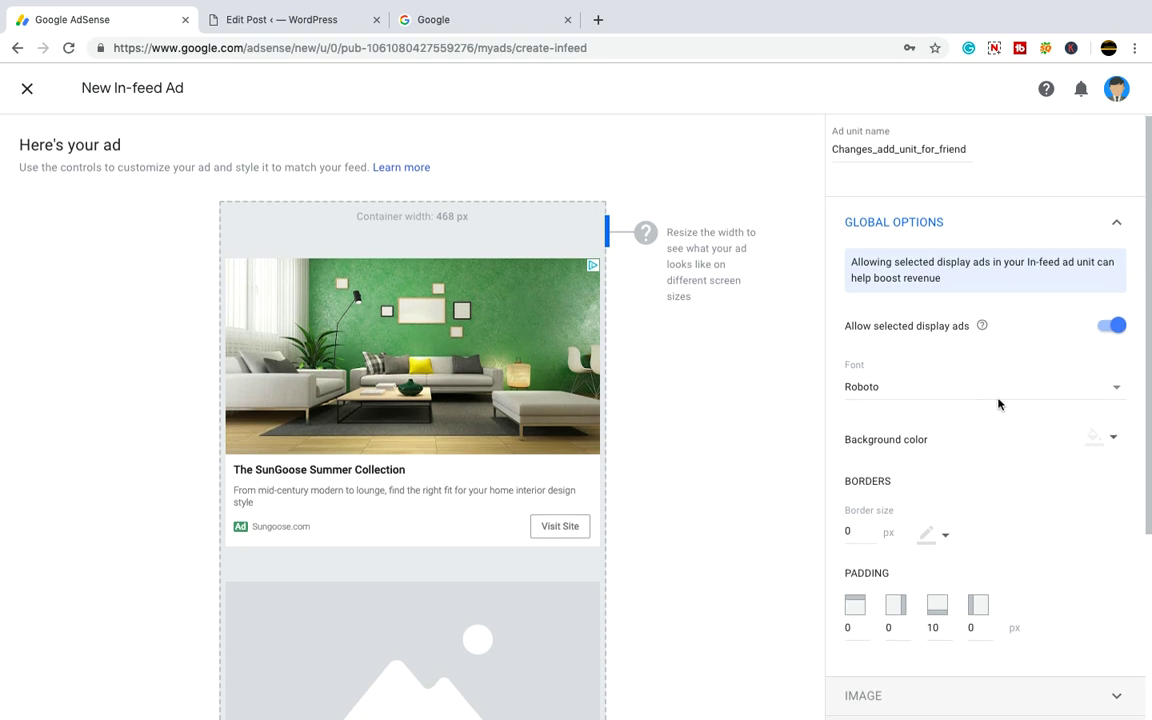
{"action": "left_click", "coordinate": [991, 392]}
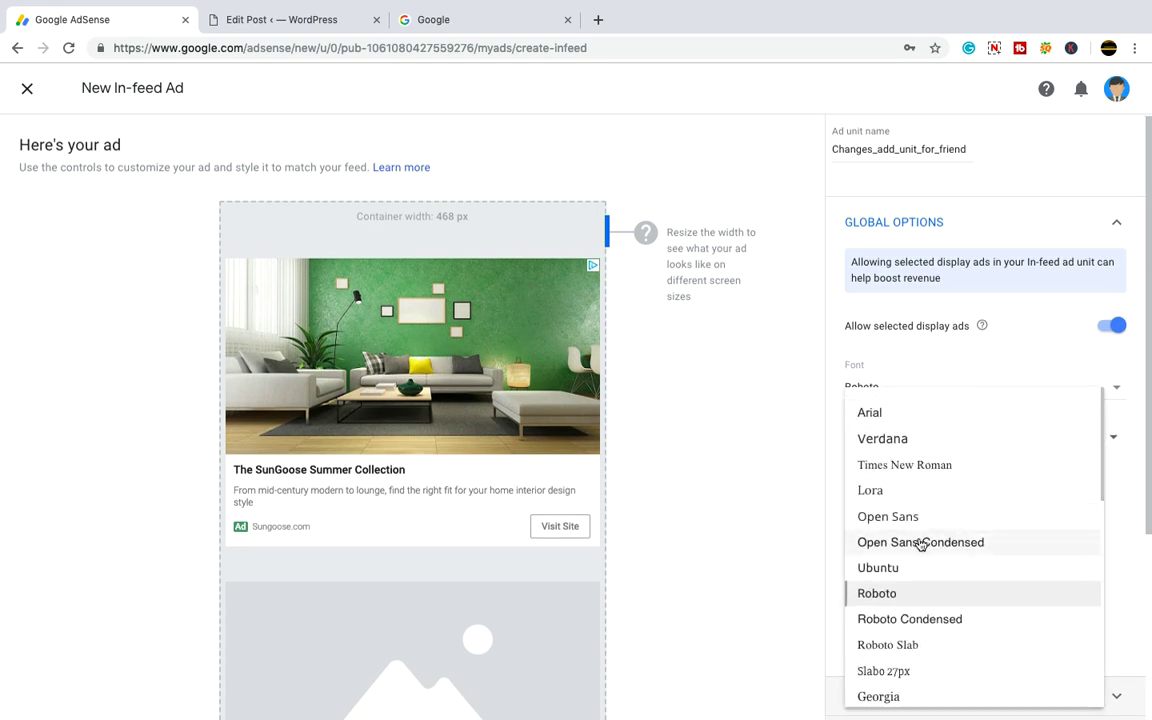
{"action": "left_click", "coordinate": [935, 545]}
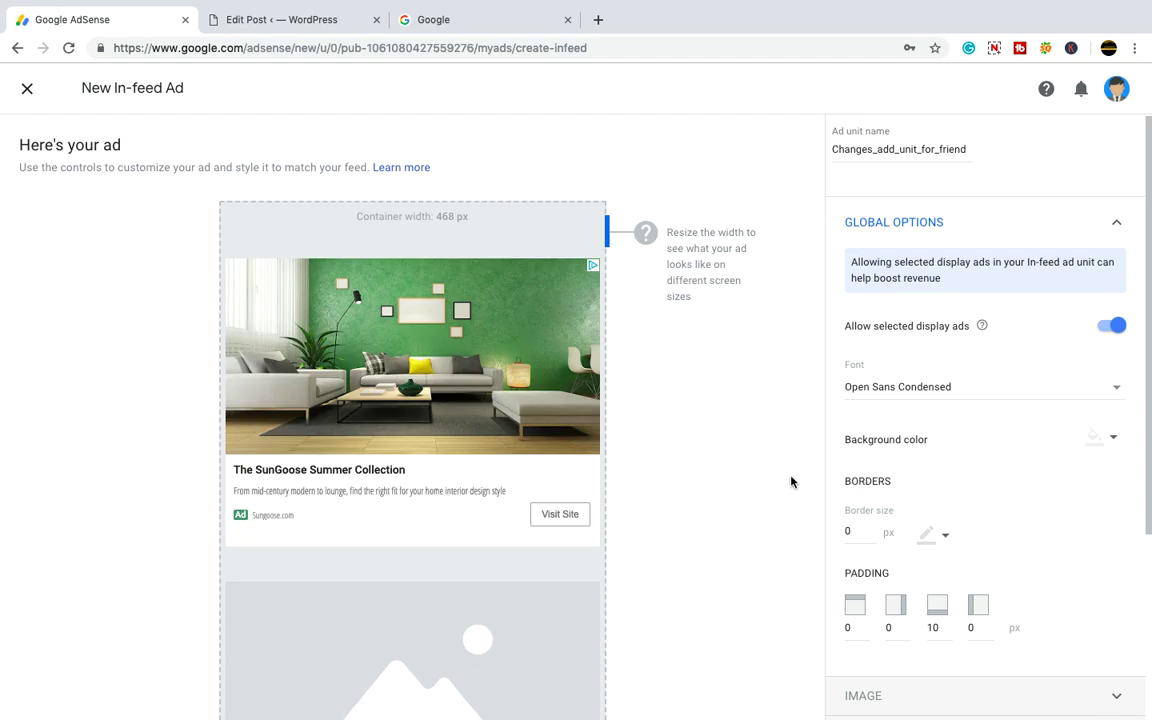
- Open the headline settings and set the ad's headline length to Long
{"action": "scroll", "coordinate": [806, 487], "scroll_direction": "down", "scroll_amount": 1}
{"action": "scroll", "coordinate": [805, 487], "scroll_direction": "down", "scroll_amount": 2}
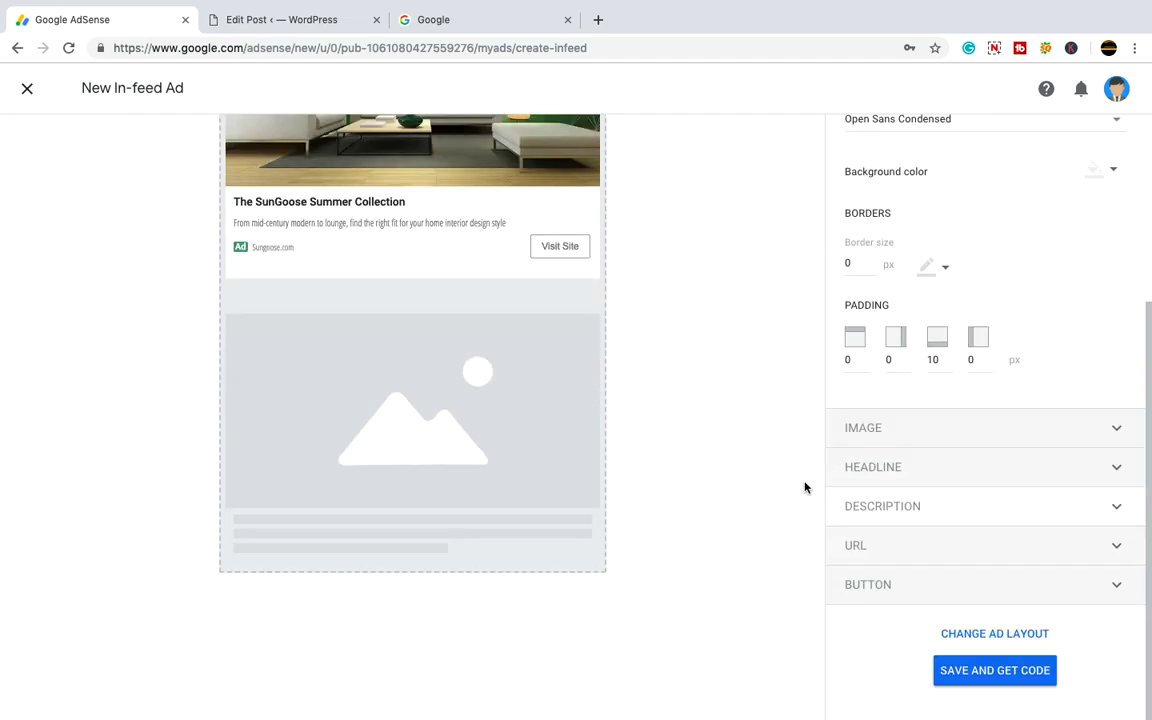
{"action": "left_click", "coordinate": [933, 482]}
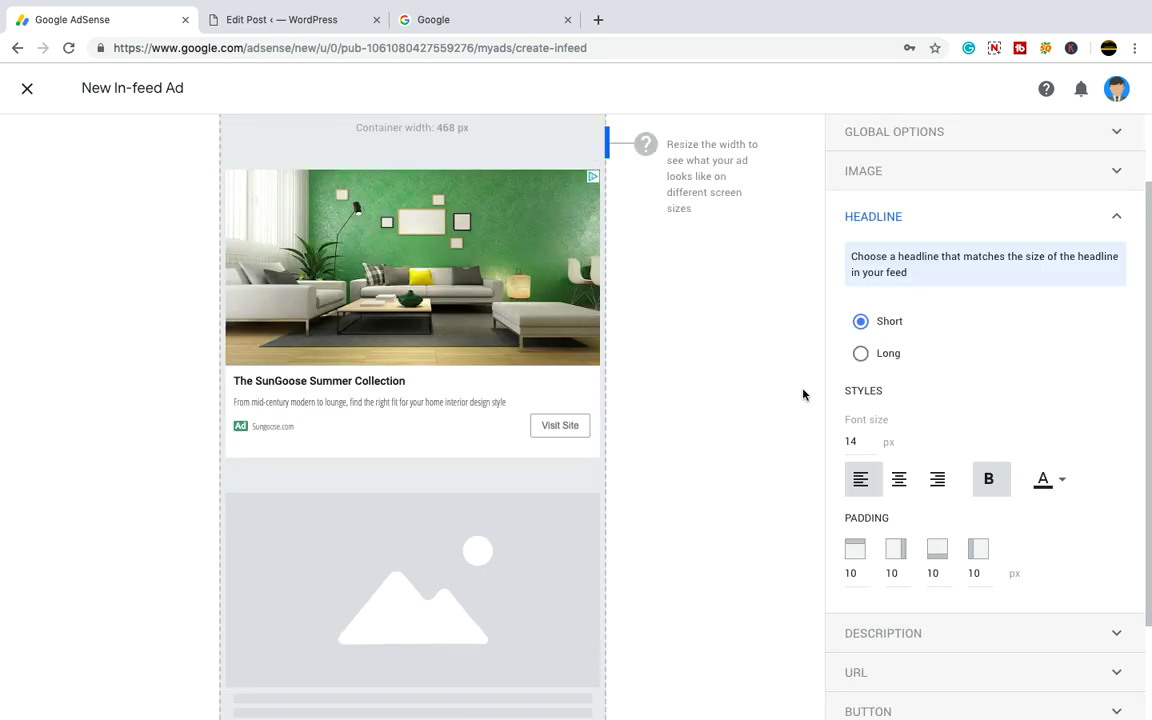
{"action": "left_click", "coordinate": [860, 353]}
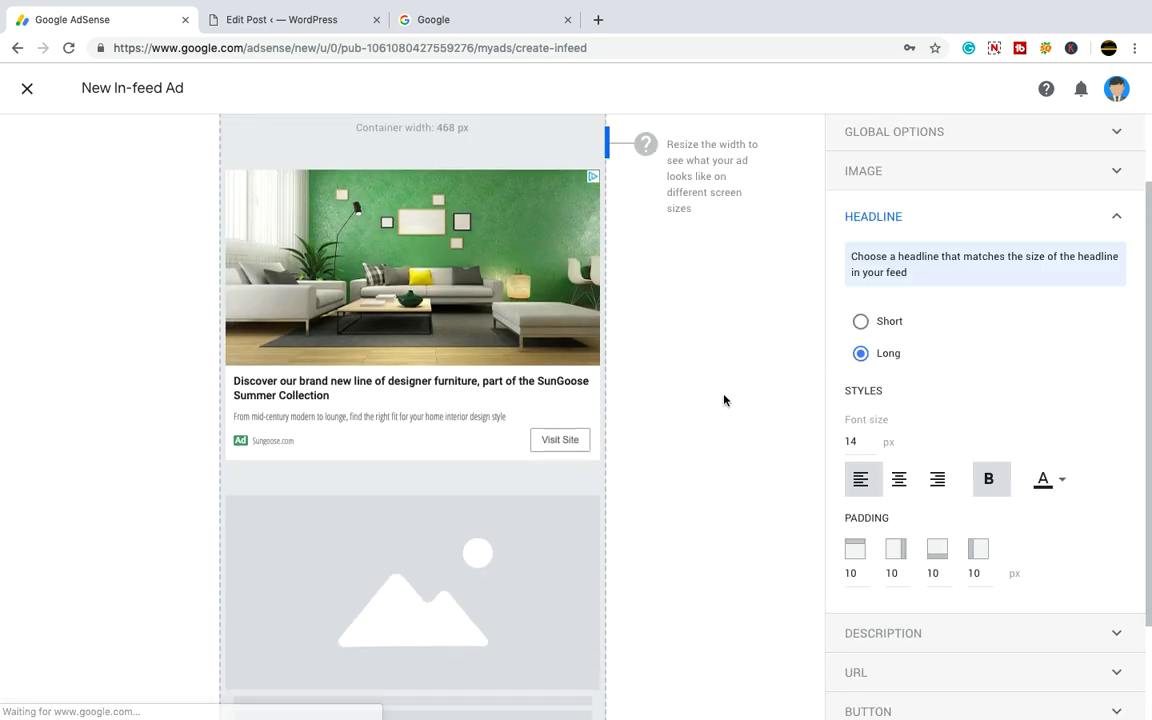
- Try centre and right alignment on the ad's headline and return it to left alignment
{"action": "scroll", "coordinate": [766, 419], "scroll_direction": "down", "scroll_amount": 1}
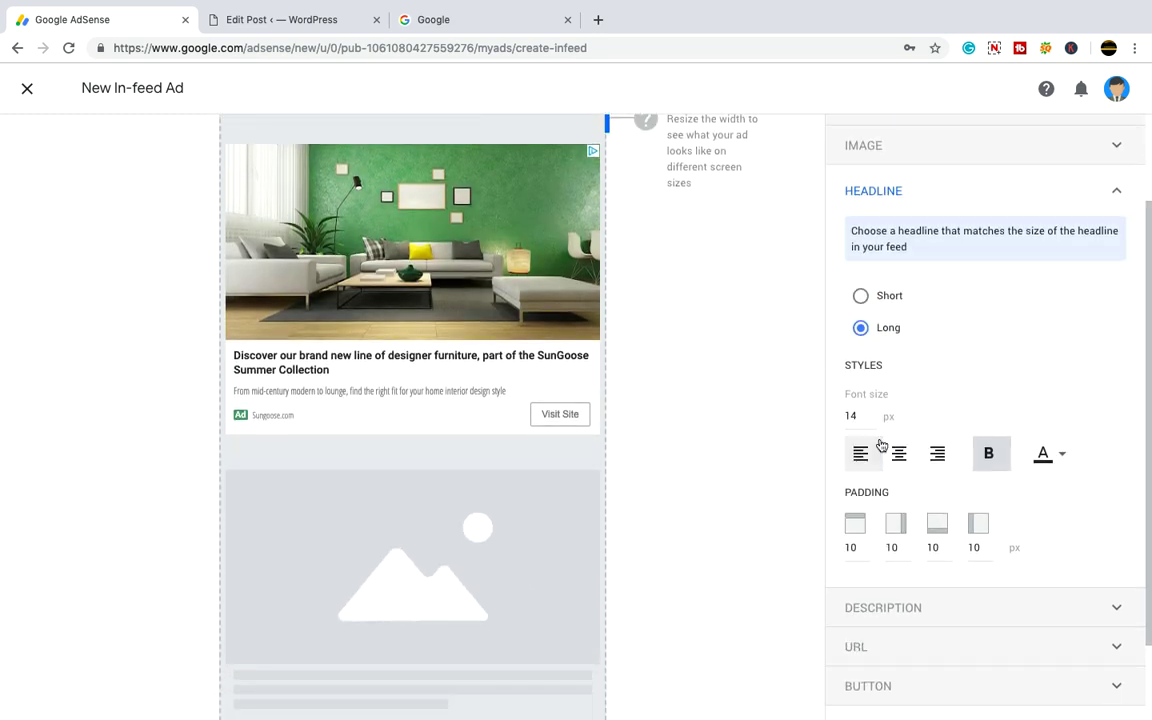
{"action": "left_click", "coordinate": [900, 453]}
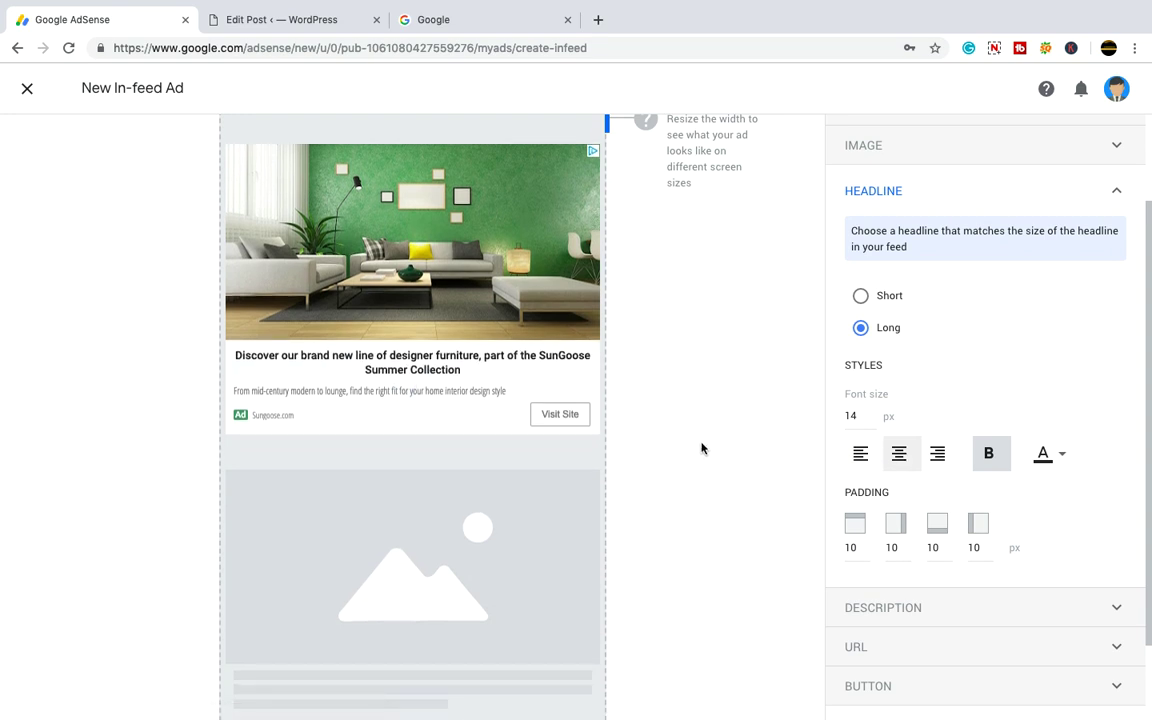
{"action": "left_click", "coordinate": [938, 456]}
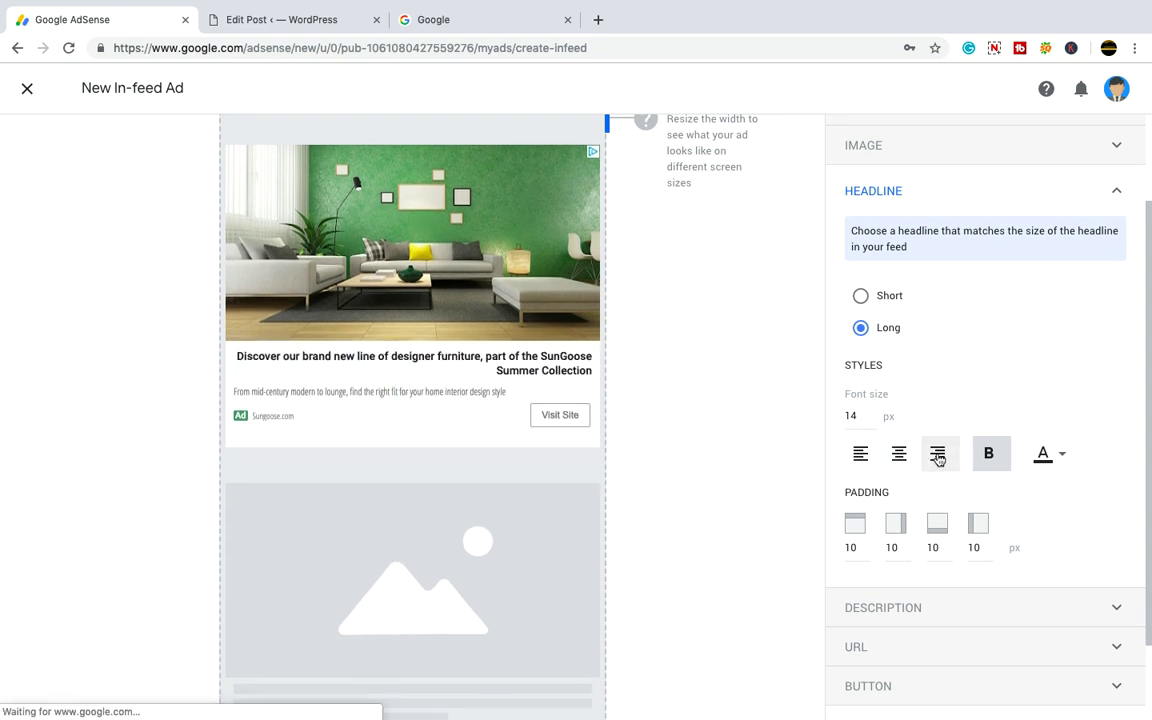
{"action": "left_click", "coordinate": [853, 460]}
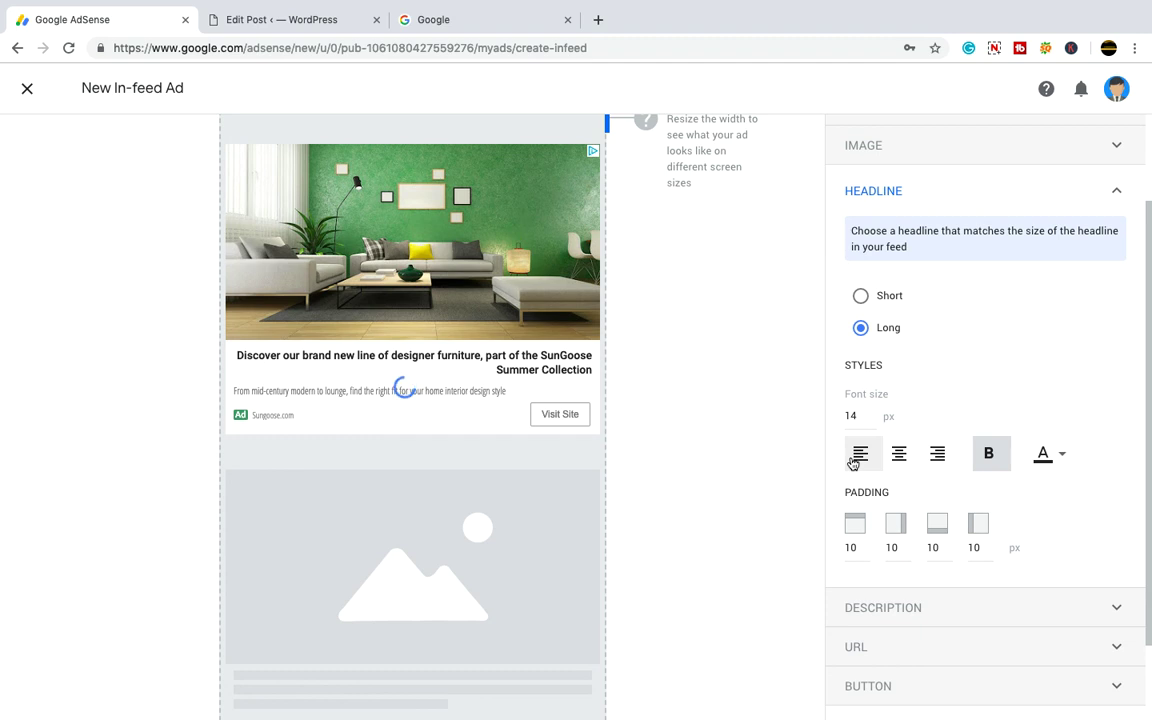
- Save the in-feed ad unit to get its code, and review the placement tips and code snippet
{"action": "scroll", "coordinate": [772, 478], "scroll_direction": "down", "scroll_amount": 1}
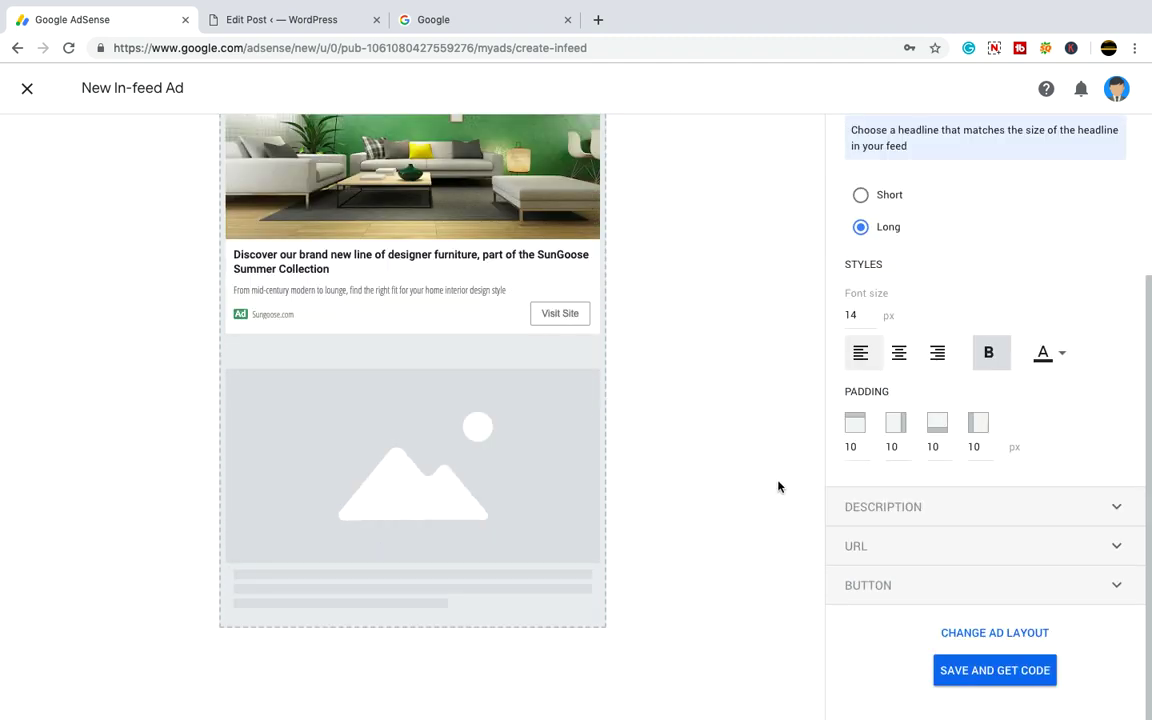
{"action": "left_click", "coordinate": [993, 673]}
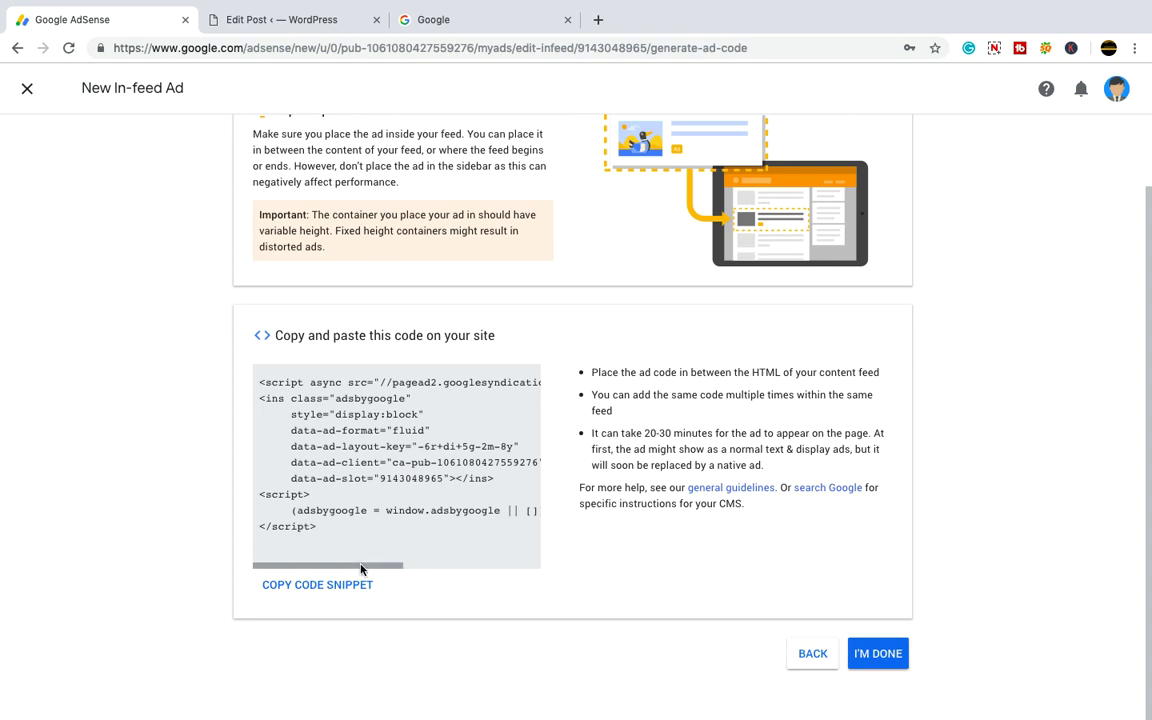
{"action": "mouse_move", "coordinate": [362, 569]}
{"action": "left_mouse_down"}
{"action": "mouse_move", "coordinate": [504, 568]}
{"action": "mouse_move", "coordinate": [363, 566]}
{"action": "left_mouse_up"}
{"action": "scroll", "coordinate": [519, 390], "scroll_direction": "up", "scroll_amount": 2}
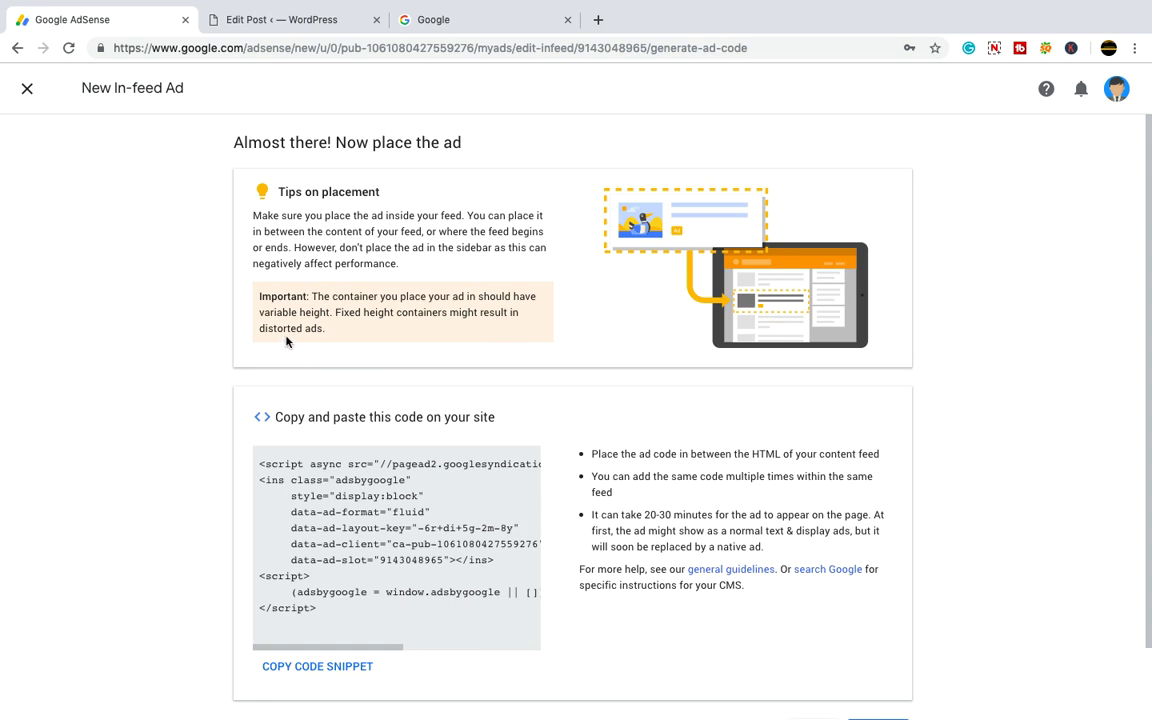
{"action": "scroll", "coordinate": [338, 339], "scroll_direction": "down", "scroll_amount": 2}
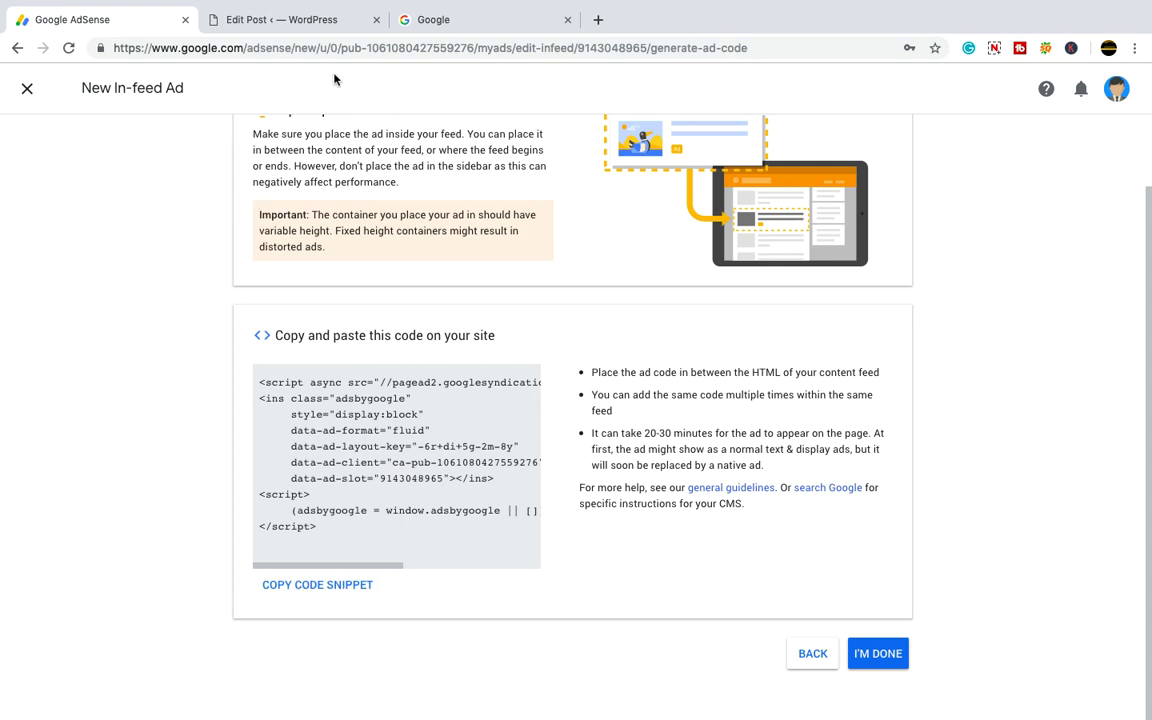
- Switch to the WordPress post and check the ad placeholder lines in the visual view before returning to the text view
{"action": "left_click", "coordinate": [293, 25]}
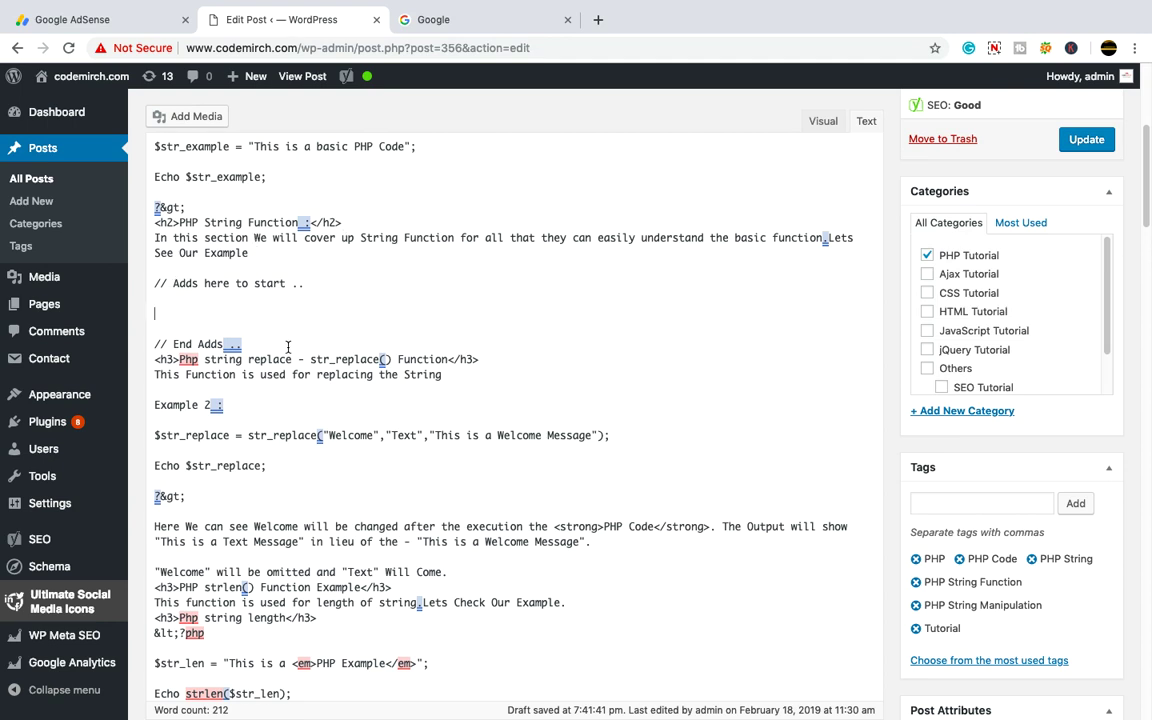
{"action": "scroll", "coordinate": [288, 347], "scroll_direction": "up", "scroll_amount": 2}
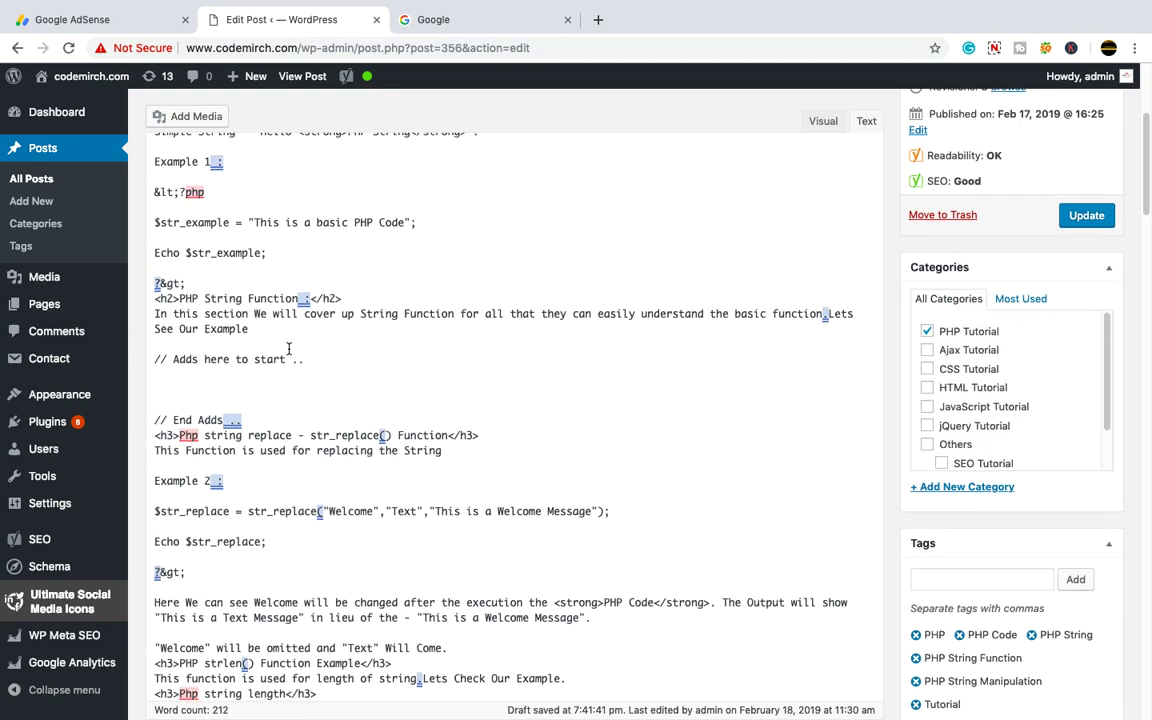
{"action": "left_click", "coordinate": [823, 122]}
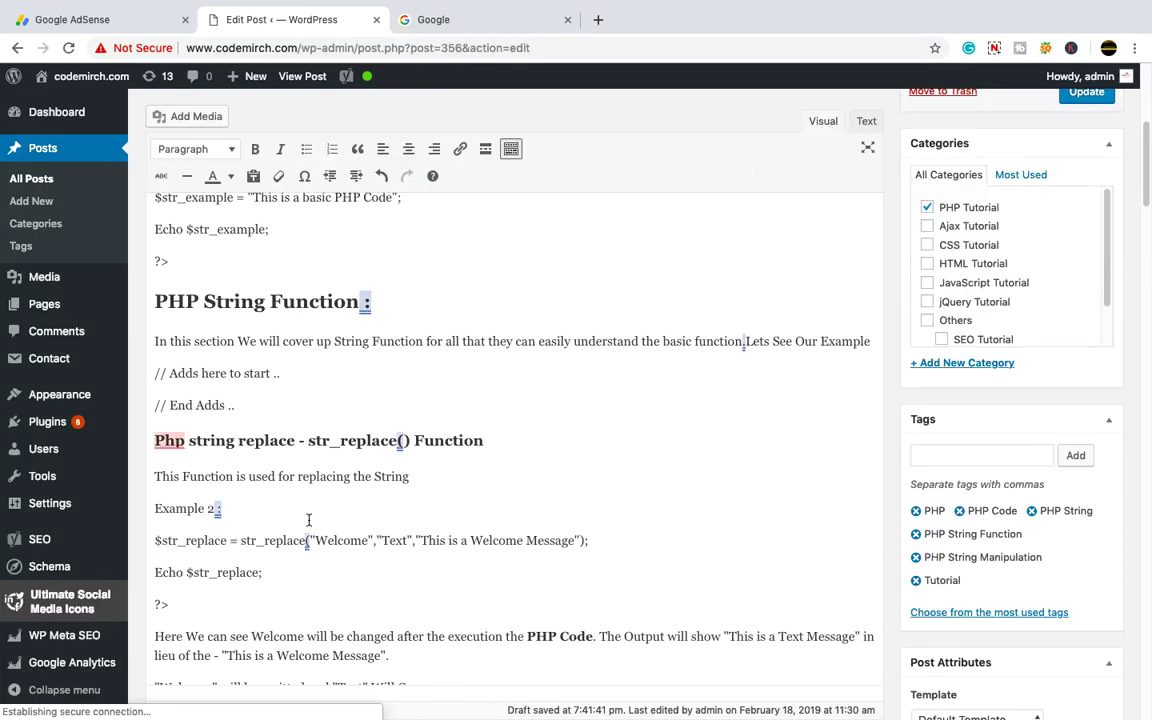
{"action": "left_click", "coordinate": [867, 121]}
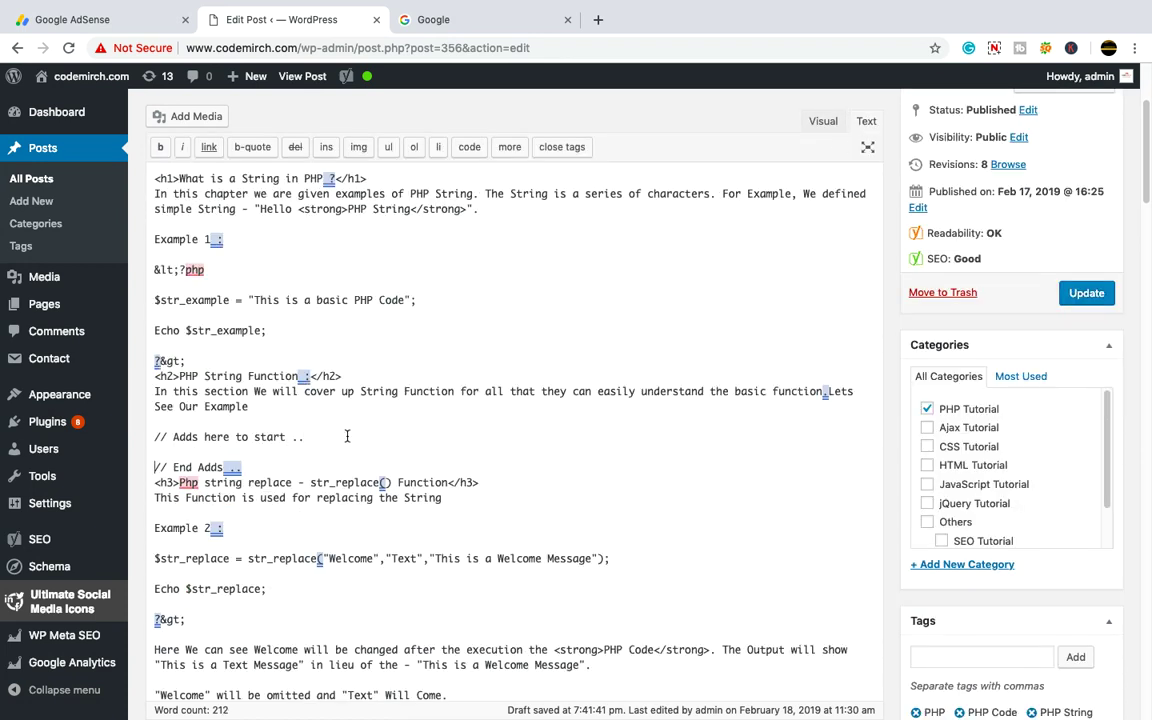
- Paste the in-feed ad code between the "// Adds here to start .." and "// End Adds .." lines, with blank lines around it
{"action": "left_click", "coordinate": [347, 436]}
{"action": "key", "text": "Return"}
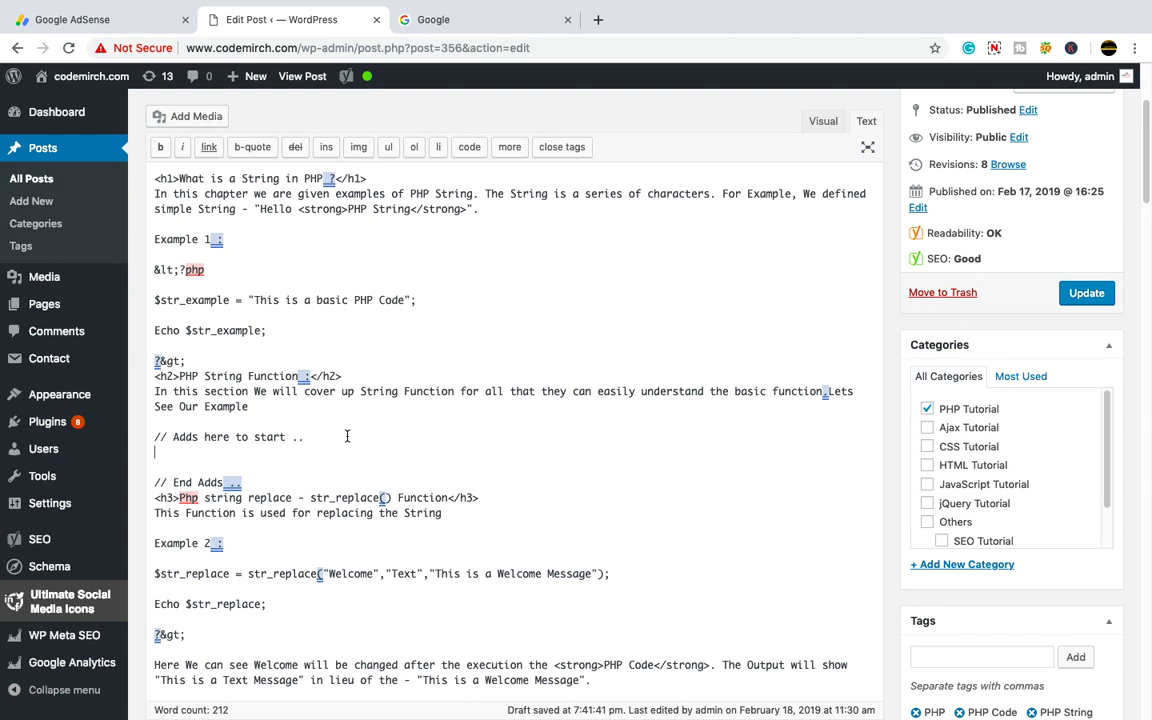
{"action": "key", "text": "Return"}
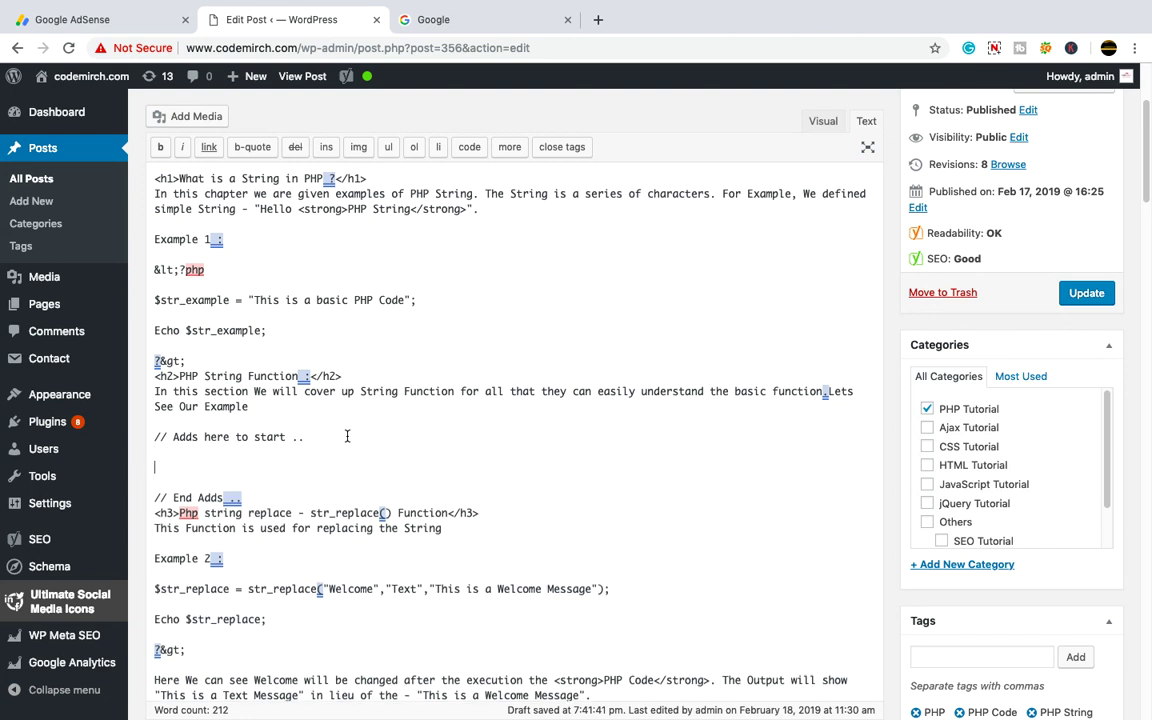
{"action": "key", "text": "super+v"}
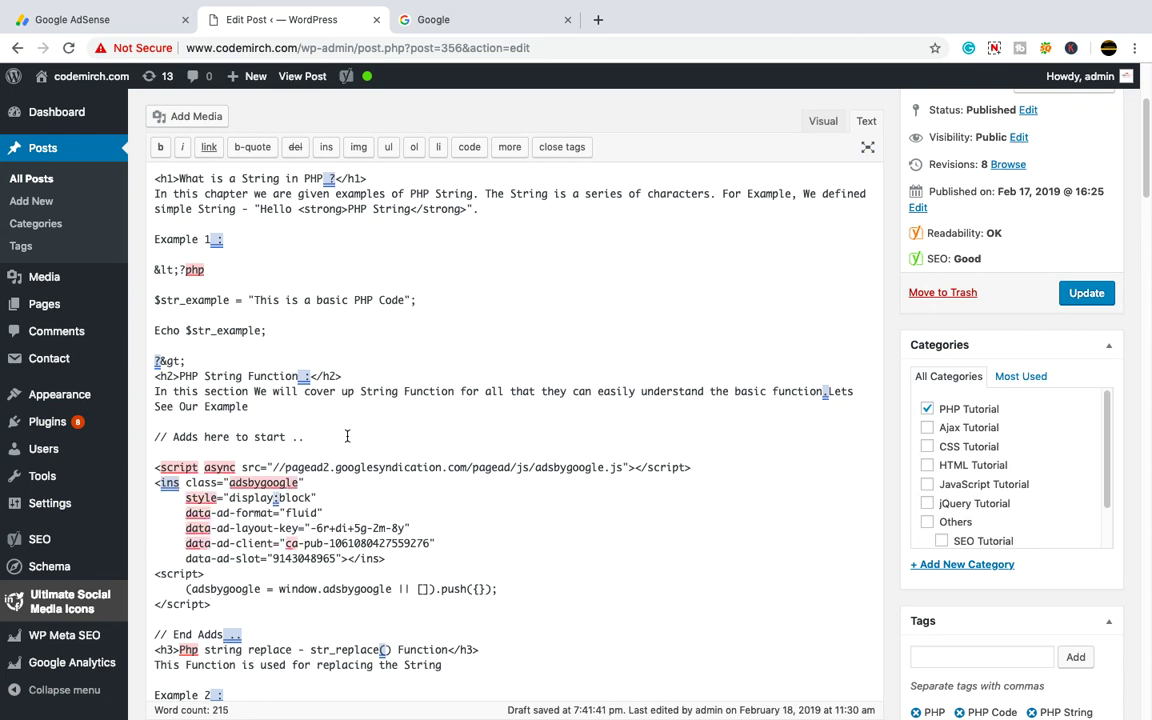
- Add the comment lines "//command ..." and "//end command .." below the closing PHP tag of the string concatenation example
{"action": "scroll", "coordinate": [394, 457], "scroll_direction": "down", "scroll_amount": 3}
{"action": "scroll", "coordinate": [394, 457], "scroll_direction": "down", "scroll_amount": 12}
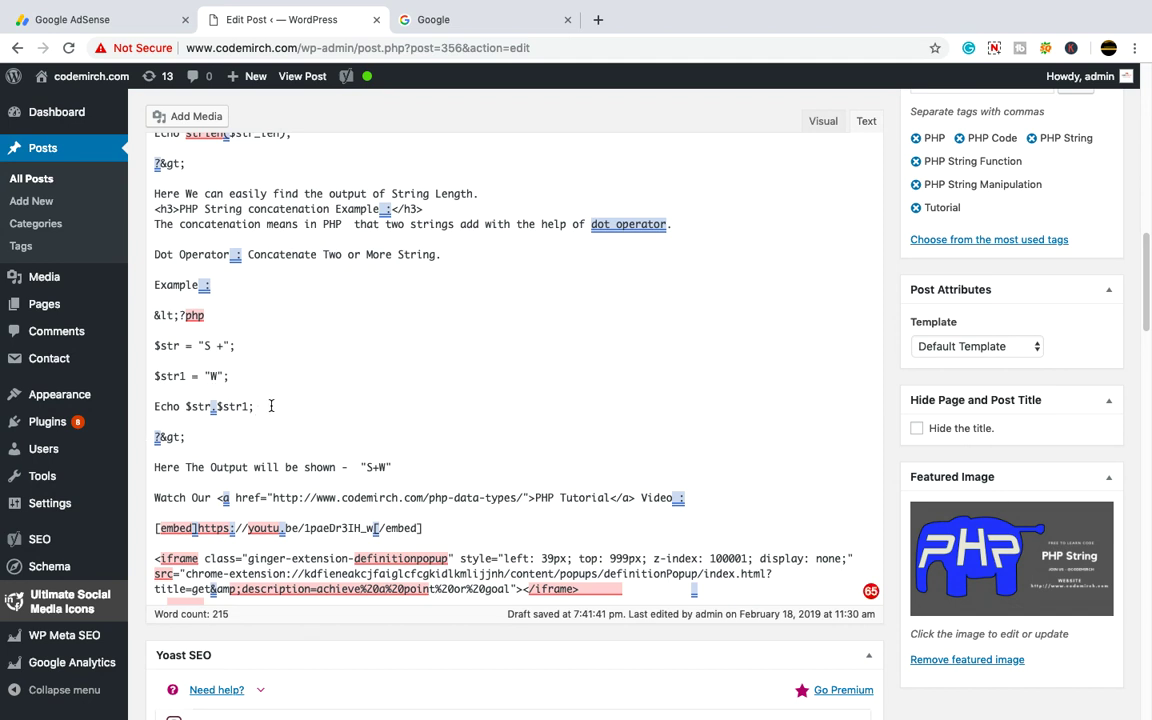
{"action": "left_click", "coordinate": [210, 437]}
{"action": "key", "text": "Return"}
{"action": "key", "text": "Return"}
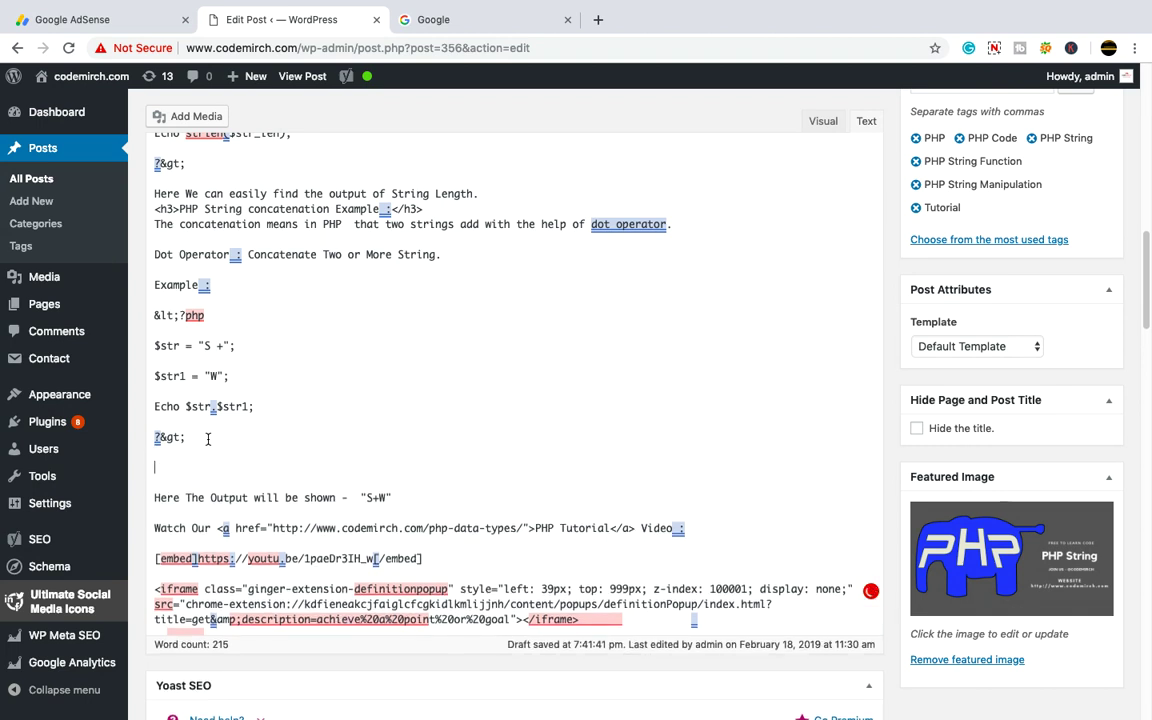
{"action": "type", "text": "//comm"}
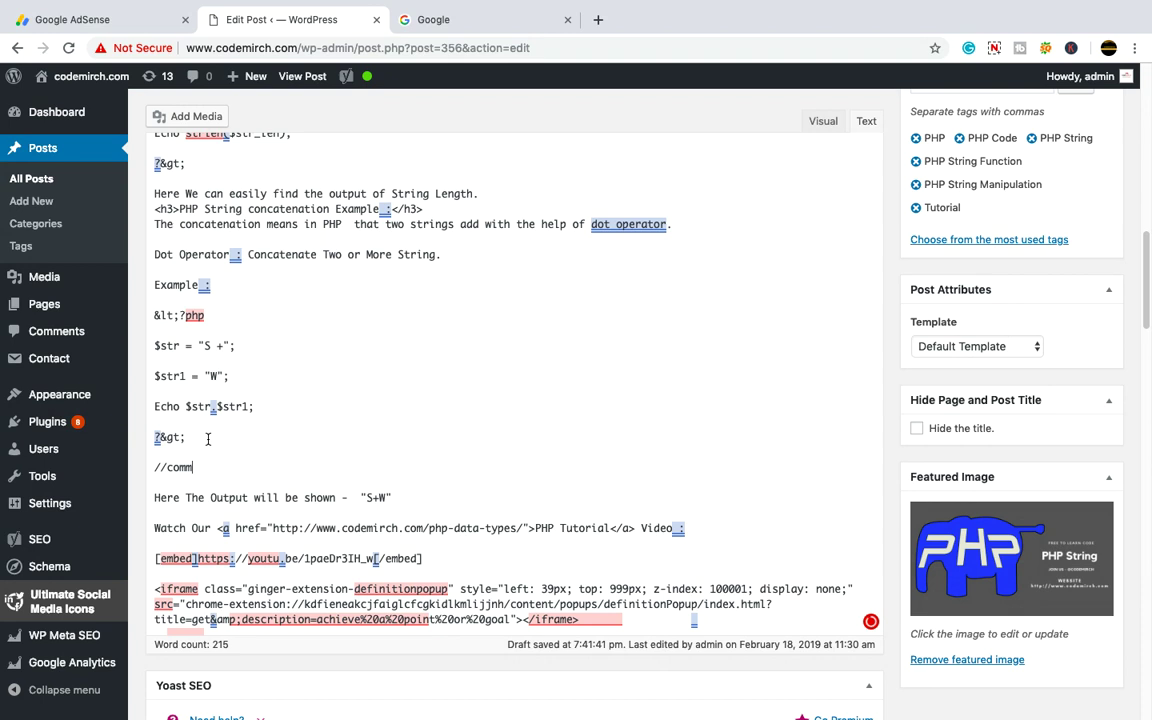
{"action": "type", "text": "and ..."}
{"action": "key", "text": "Return"}
{"action": "key", "text": "Return"}
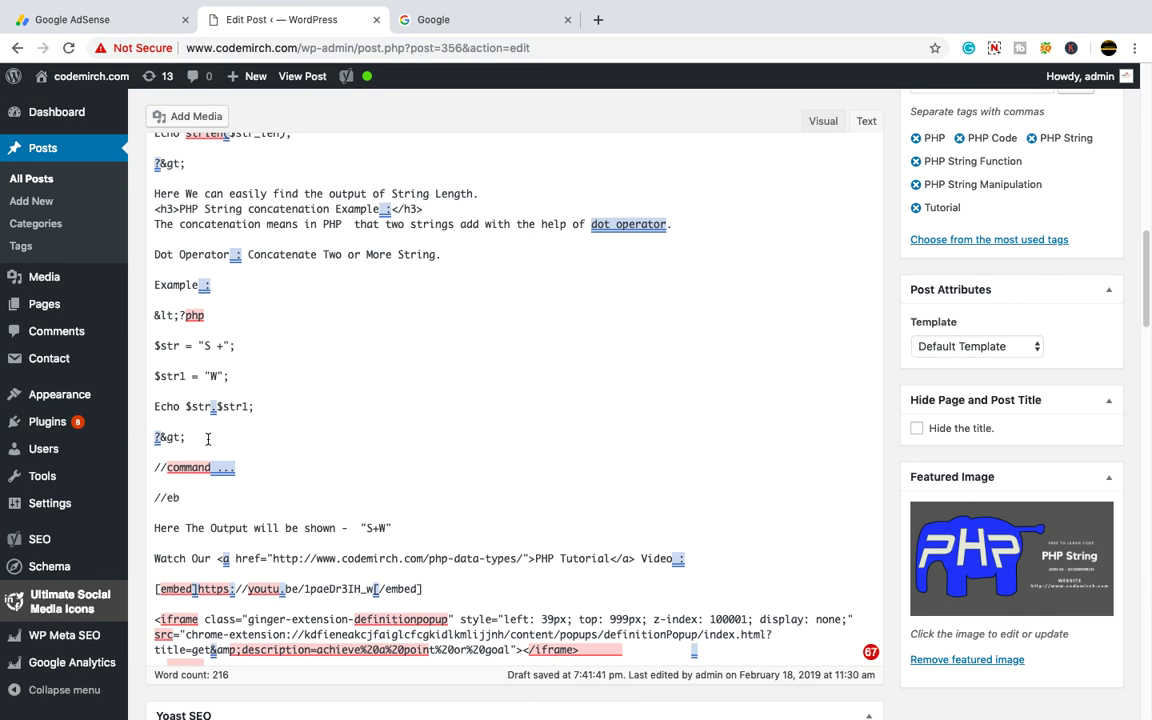
{"action": "type", "text": "//end command"}
{"action": "mouse_move", "coordinate": [167, 612]}
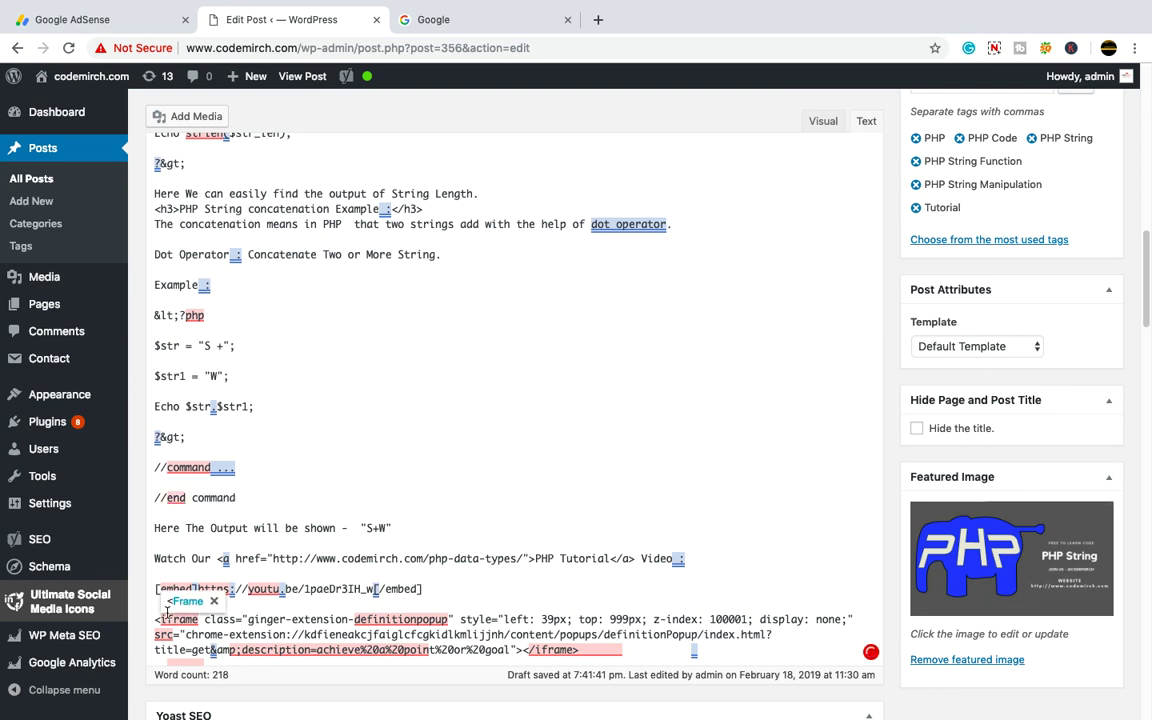
{"action": "type", "text": ".."}
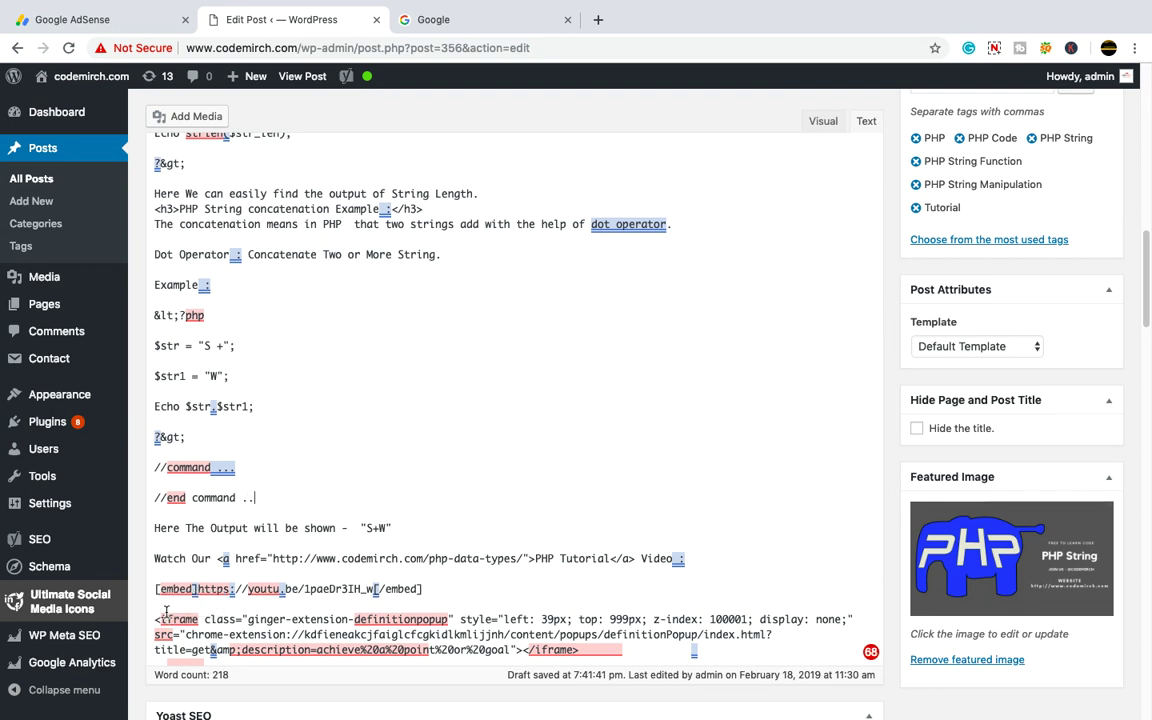
- Paste the in-feed ad code between the "//command ..." and "//end command .." lines
{"action": "left_click", "coordinate": [268, 466]}
{"action": "key", "text": "Return"}
{"action": "key", "text": "Return"}
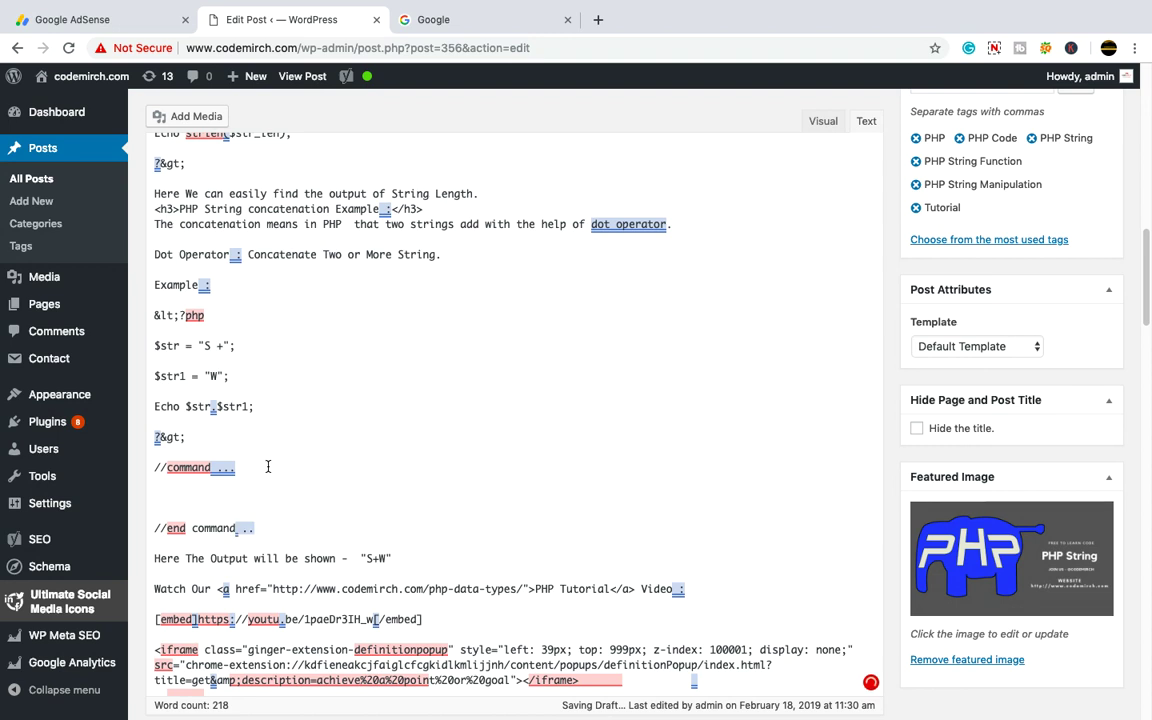
{"action": "key", "text": "ctrl+v"}
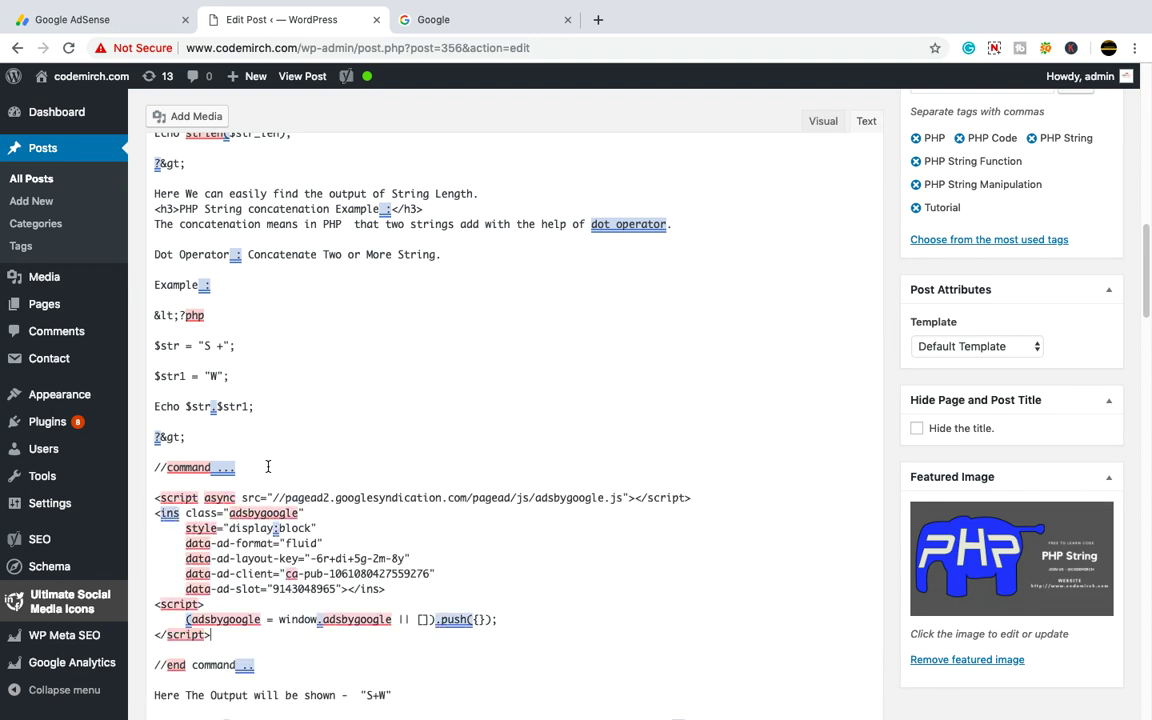
- Check the ad code inserted higher up in the post content and update the published post
{"action": "scroll", "coordinate": [305, 441], "scroll_direction": "up", "scroll_amount": 5}
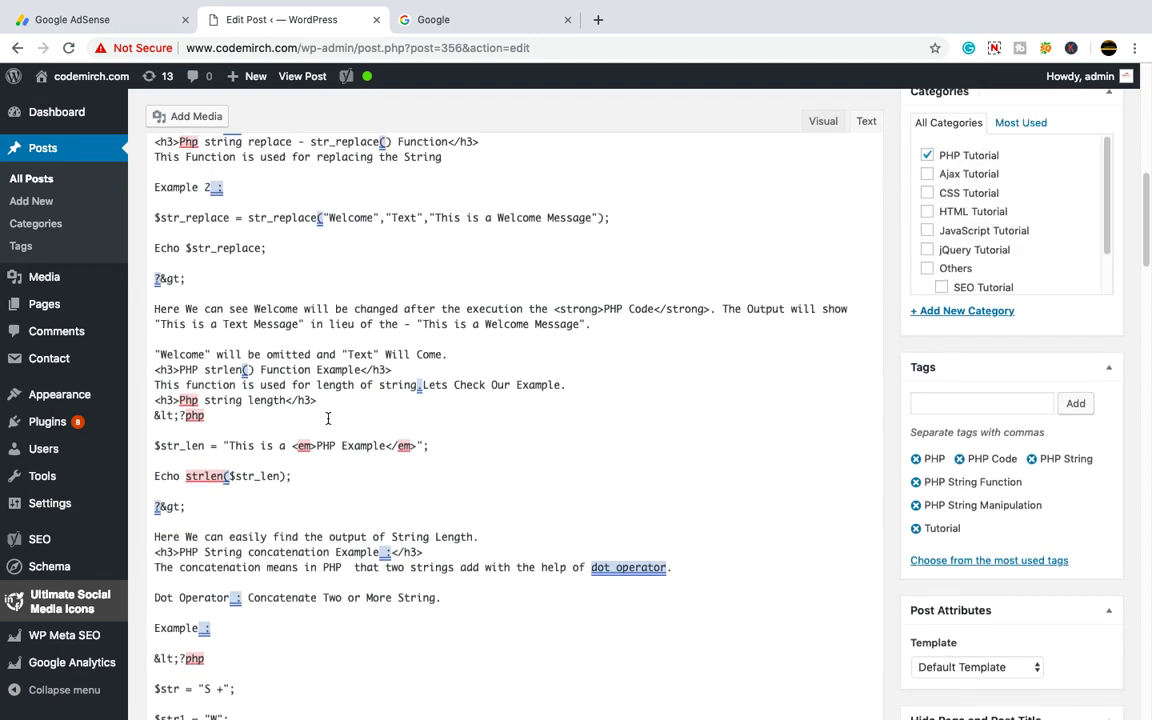
{"action": "scroll", "coordinate": [361, 401], "scroll_direction": "up", "scroll_amount": 2}
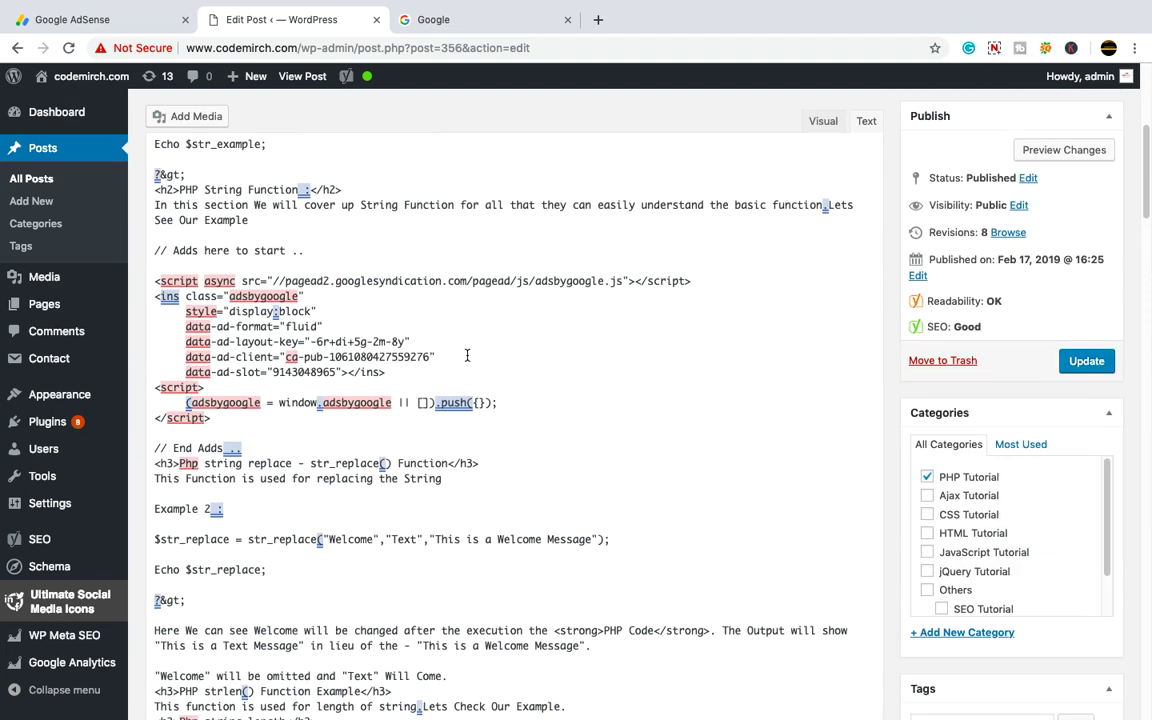
{"action": "scroll", "coordinate": [594, 328], "scroll_direction": "up", "scroll_amount": 1}
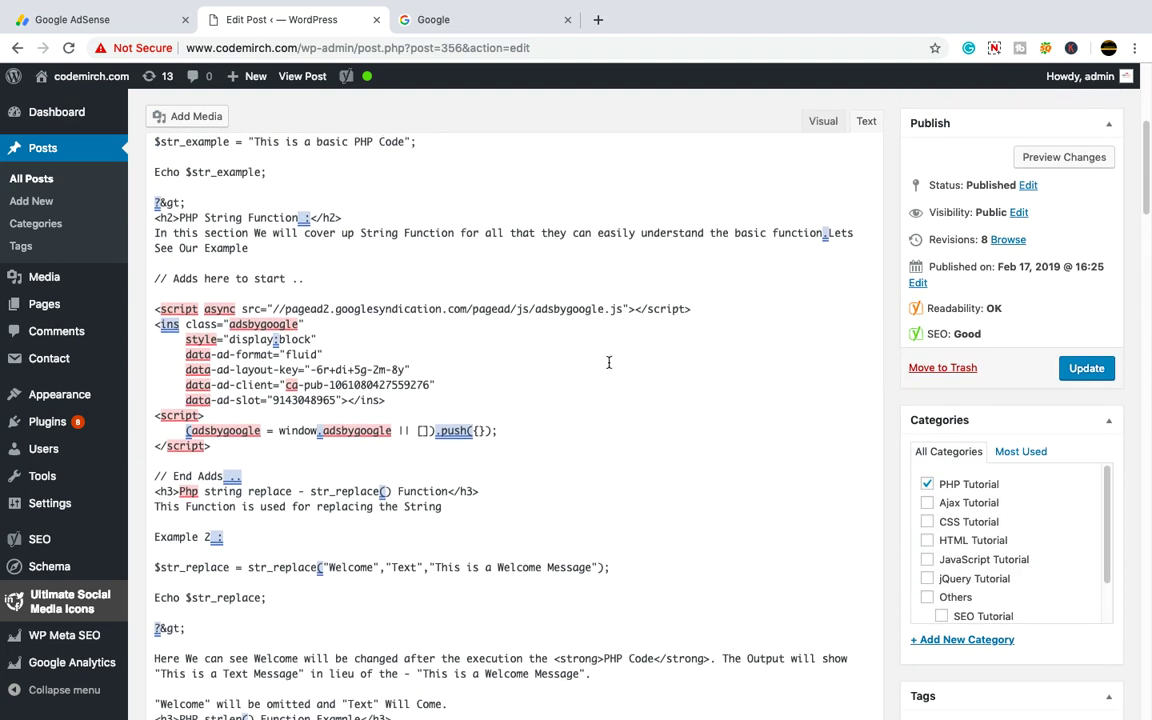
{"action": "left_click", "coordinate": [1086, 368]}
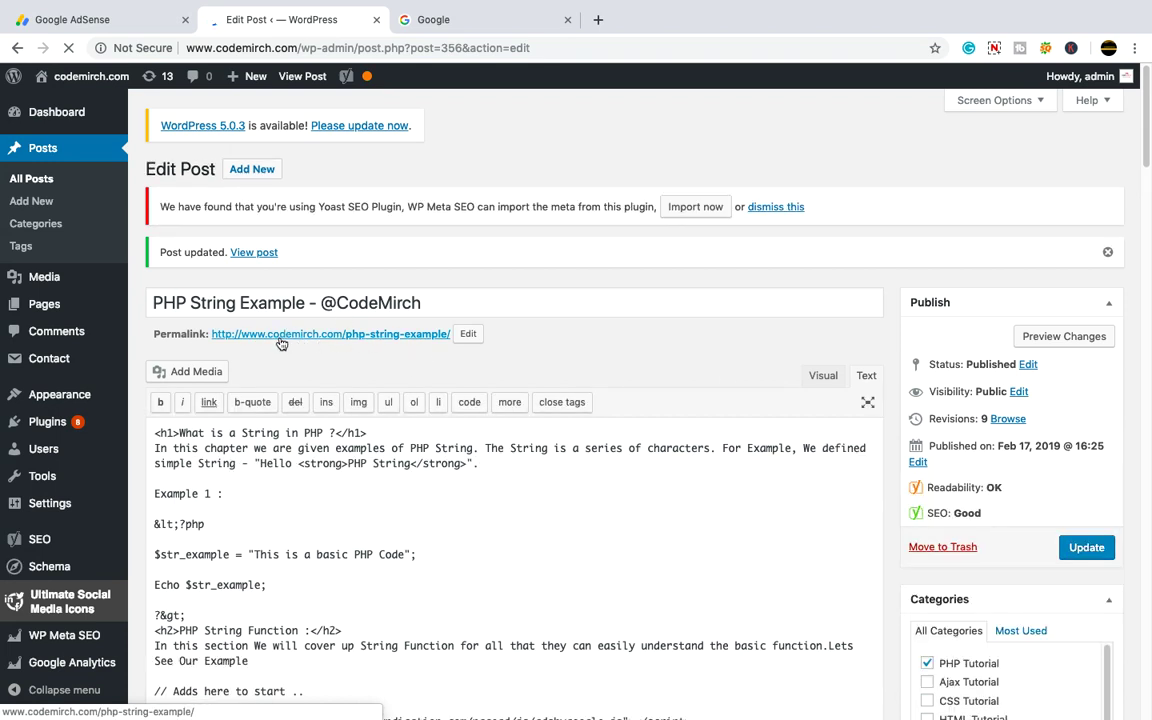
- Open the post's permalink in a new browser tab and inspect both in-feed ad placements on the live page
{"action": "right_click", "coordinate": [380, 335]}
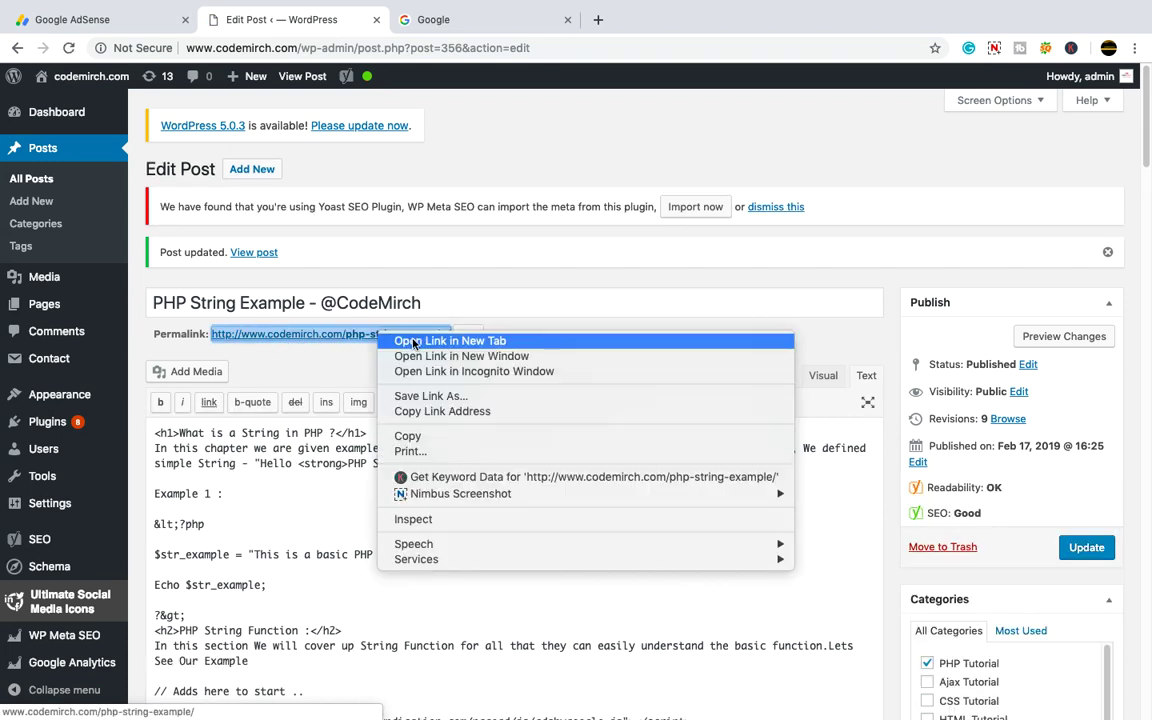
{"action": "left_click", "coordinate": [413, 343]}
{"action": "left_click", "coordinate": [525, 21]}
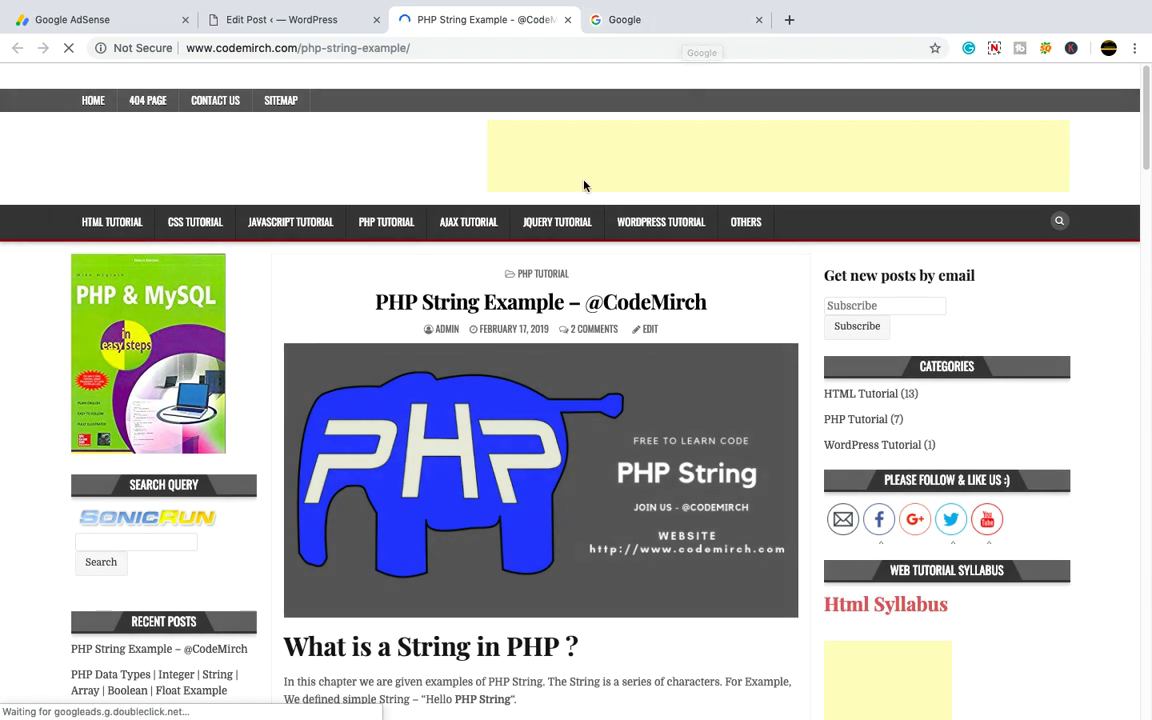
{"action": "scroll", "coordinate": [545, 285], "scroll_direction": "down", "scroll_amount": 3}
{"action": "scroll", "coordinate": [545, 285], "scroll_direction": "down", "scroll_amount": 5}
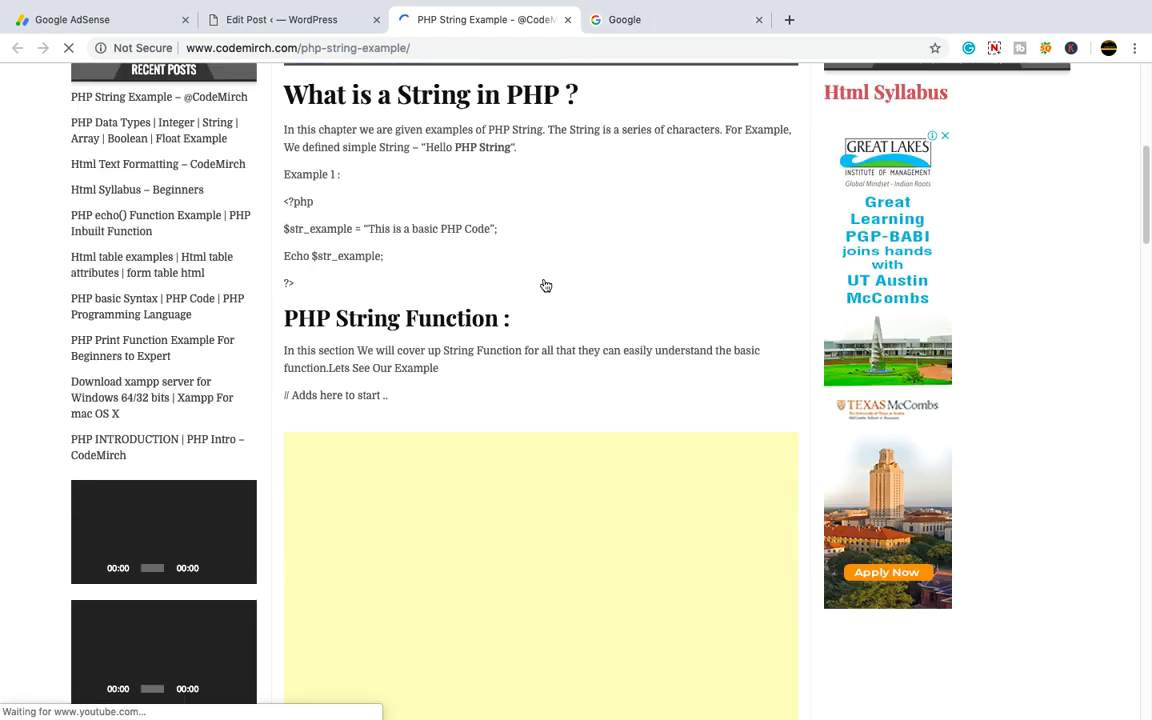
{"action": "scroll", "coordinate": [545, 286], "scroll_direction": "down", "scroll_amount": 3}
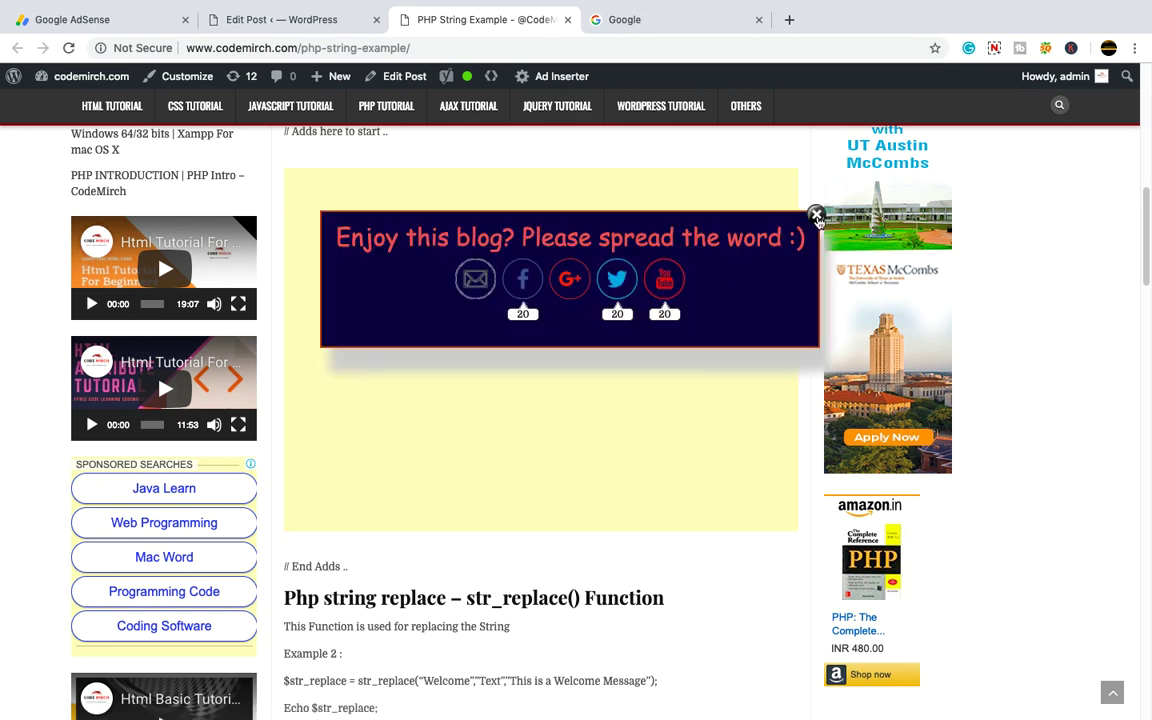
{"action": "left_click", "coordinate": [817, 218]}
{"action": "scroll", "coordinate": [645, 425], "scroll_direction": "down", "scroll_amount": 10}
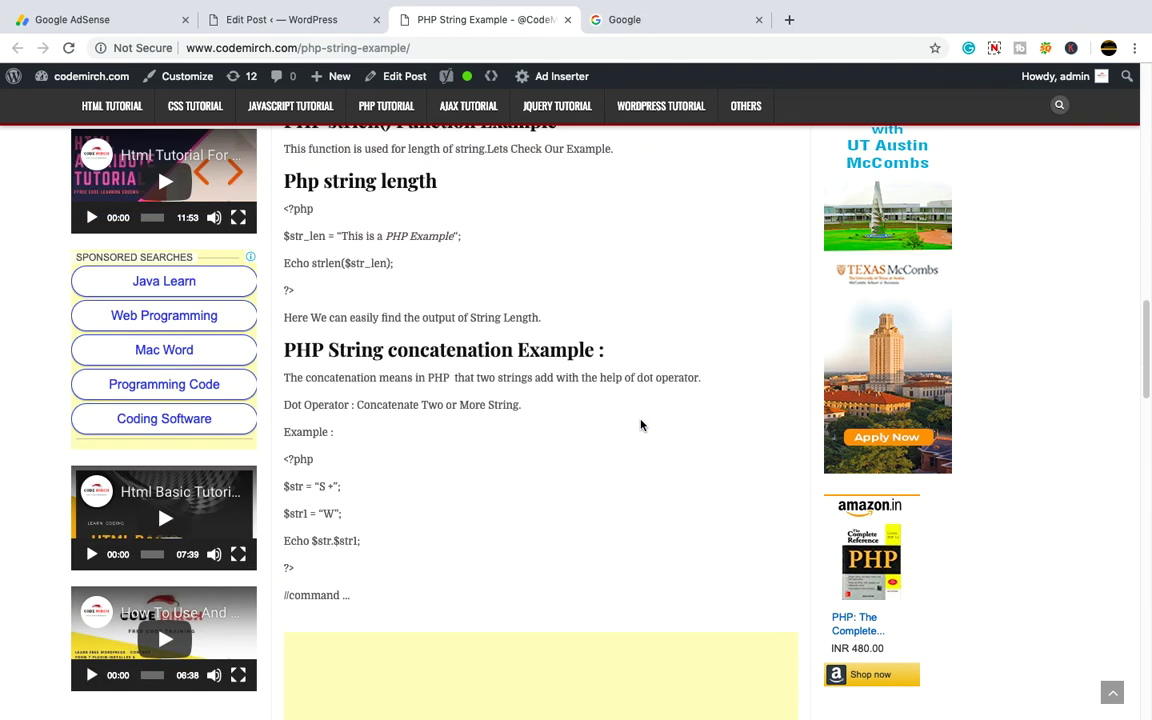
{"action": "scroll", "coordinate": [641, 425], "scroll_direction": "down", "scroll_amount": 5}
{"action": "scroll", "coordinate": [641, 425], "scroll_direction": "up", "scroll_amount": 10}
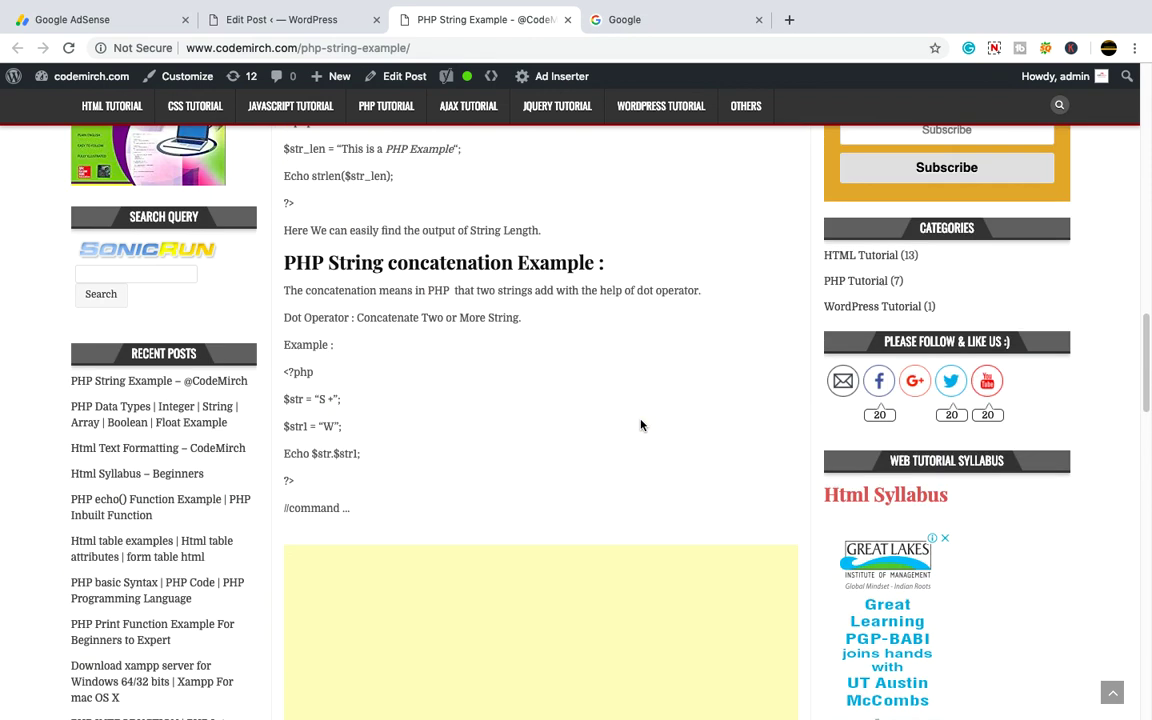
{"action": "scroll", "coordinate": [641, 425], "scroll_direction": "up", "scroll_amount": 3}
- Reload the live post, dismiss the sharing popup and recheck the ad areas under "// Adds here to start .." and "//command ..."
{"action": "left_click", "coordinate": [64, 50]}
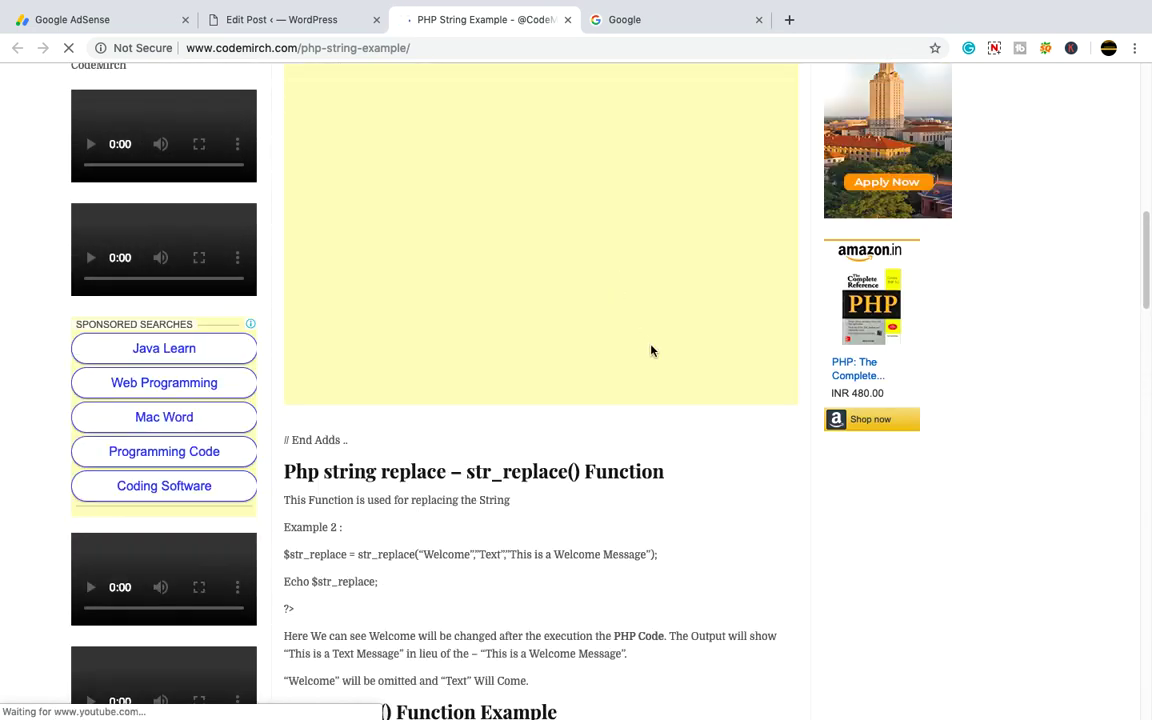
{"action": "scroll", "coordinate": [651, 350], "scroll_direction": "up", "scroll_amount": 3}
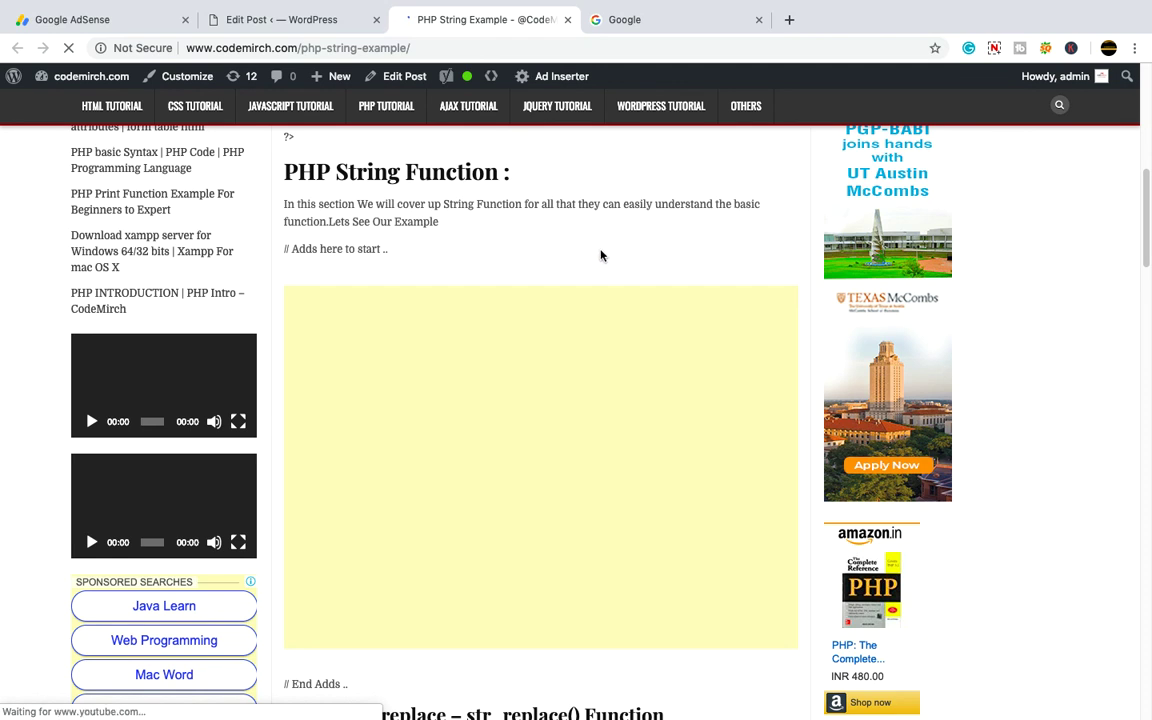
{"action": "scroll", "coordinate": [601, 255], "scroll_direction": "up", "scroll_amount": 3}
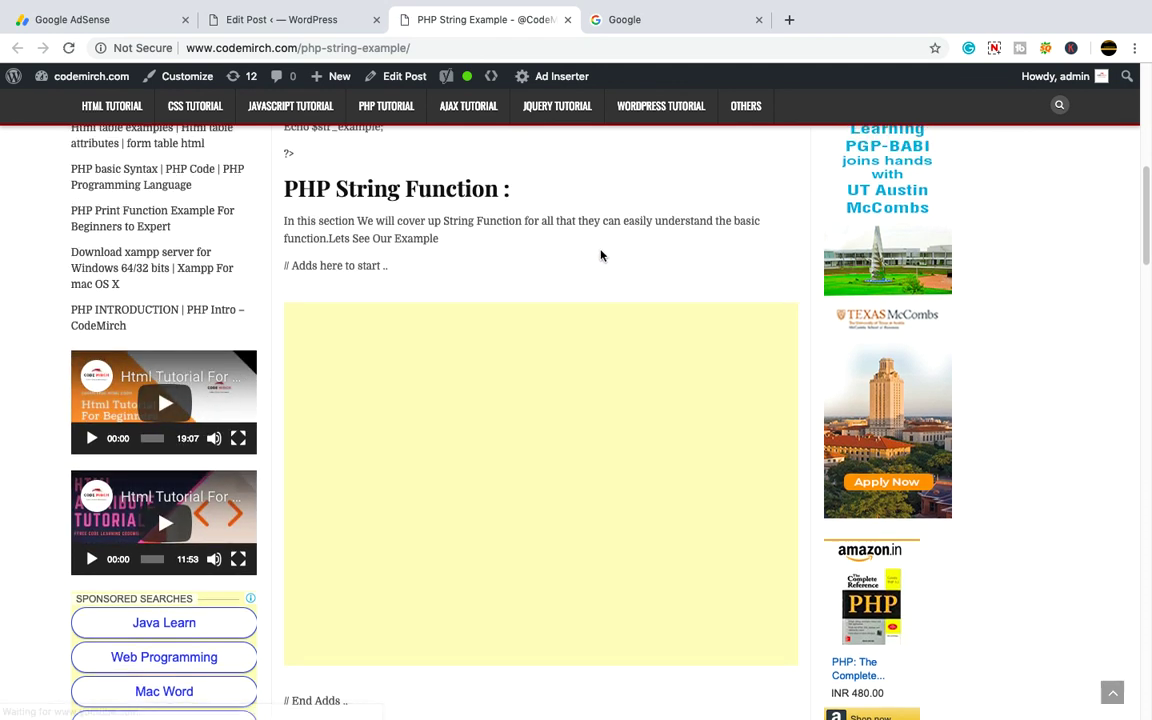
{"action": "scroll", "coordinate": [601, 255], "scroll_direction": "up", "scroll_amount": 6}
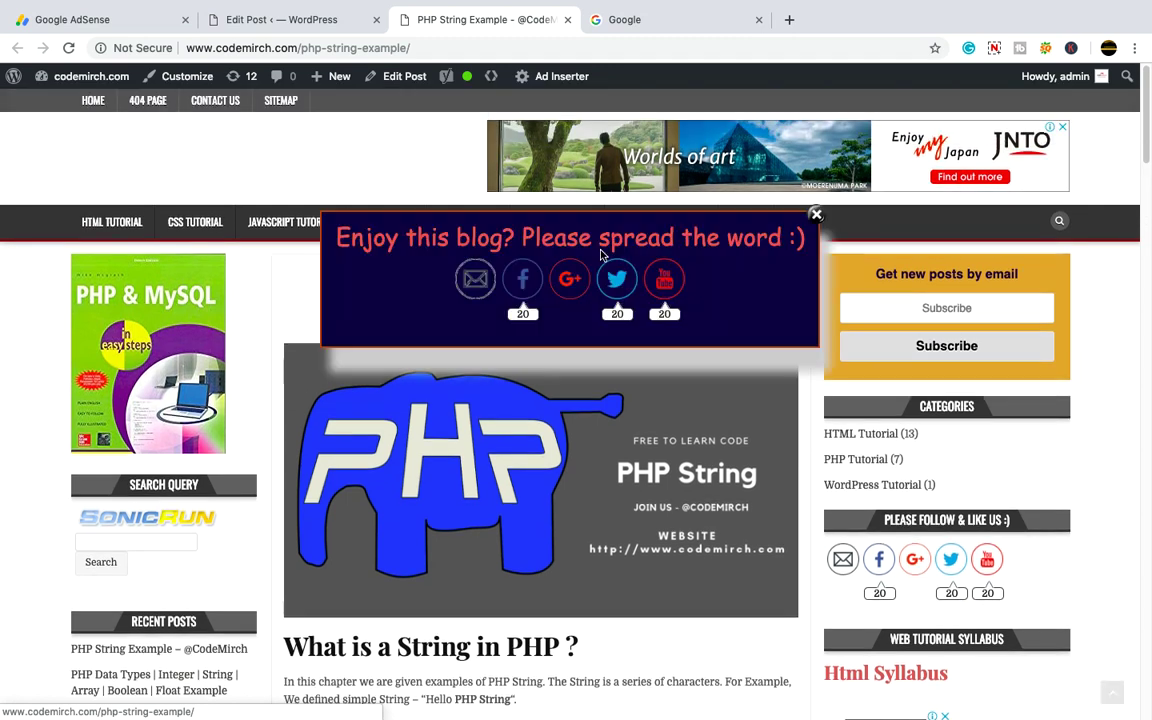
{"action": "left_click", "coordinate": [816, 216]}
{"action": "scroll", "coordinate": [573, 336], "scroll_direction": "down", "scroll_amount": 5}
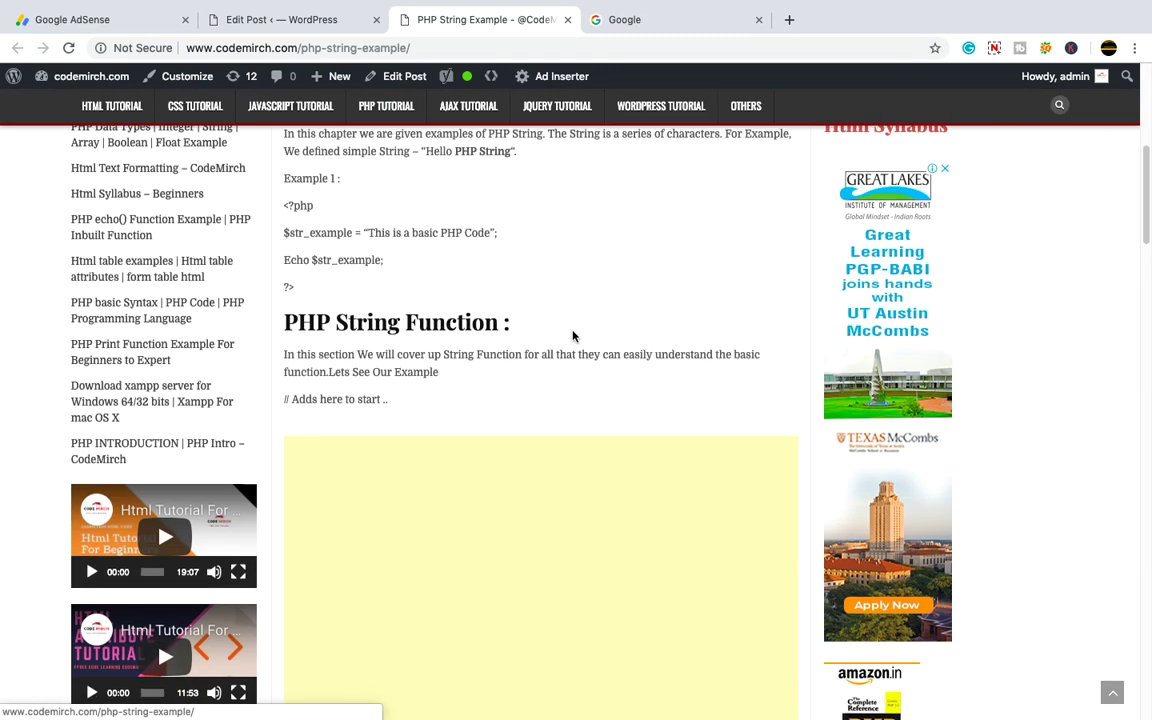
{"action": "scroll", "coordinate": [573, 336], "scroll_direction": "down", "scroll_amount": 18}
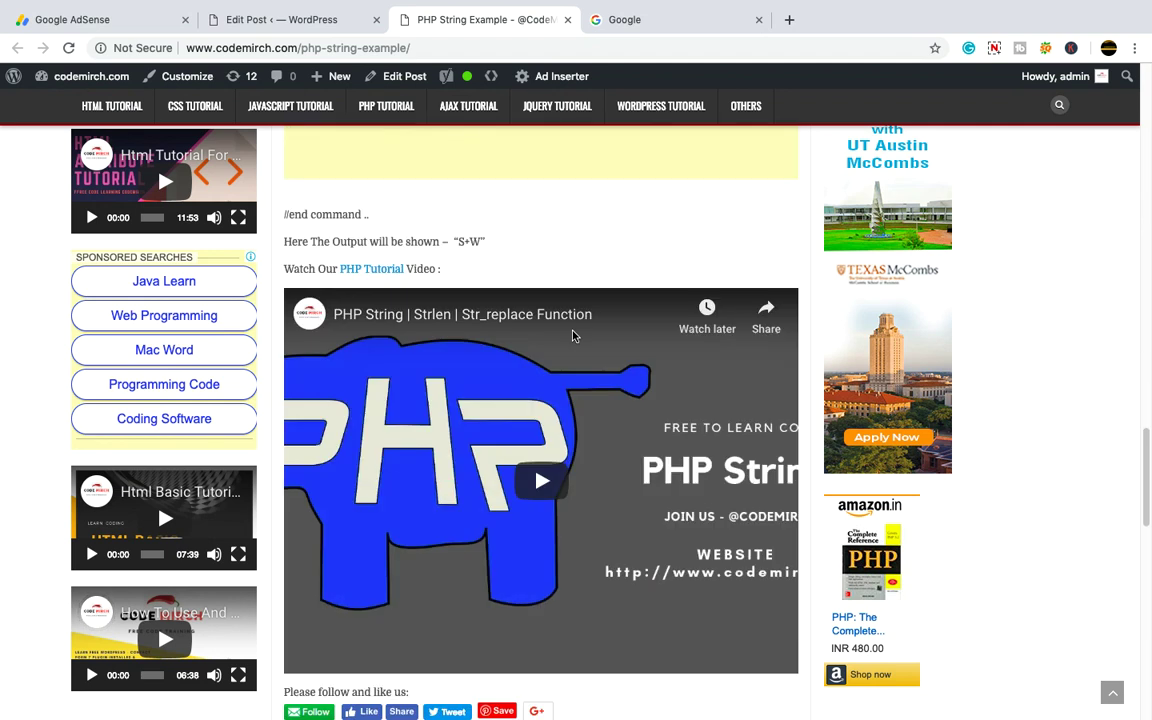
{"action": "scroll", "coordinate": [571, 334], "scroll_direction": "up", "scroll_amount": 6}
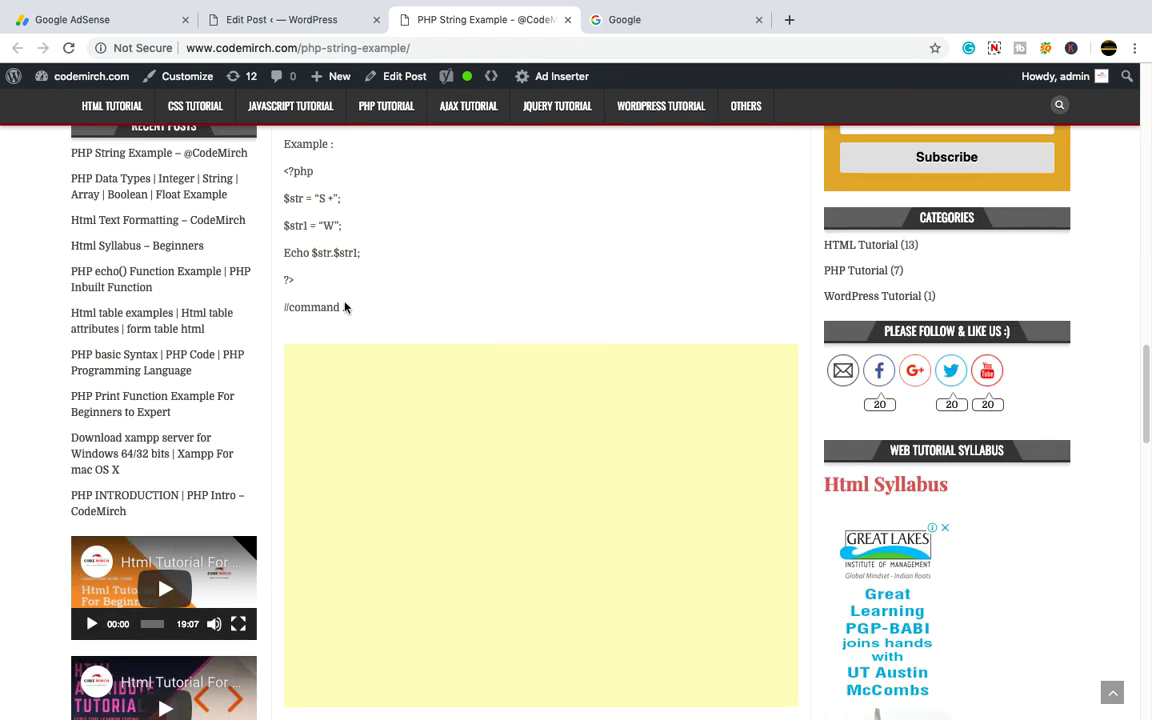
{"action": "left_click", "coordinate": [68, 48]}
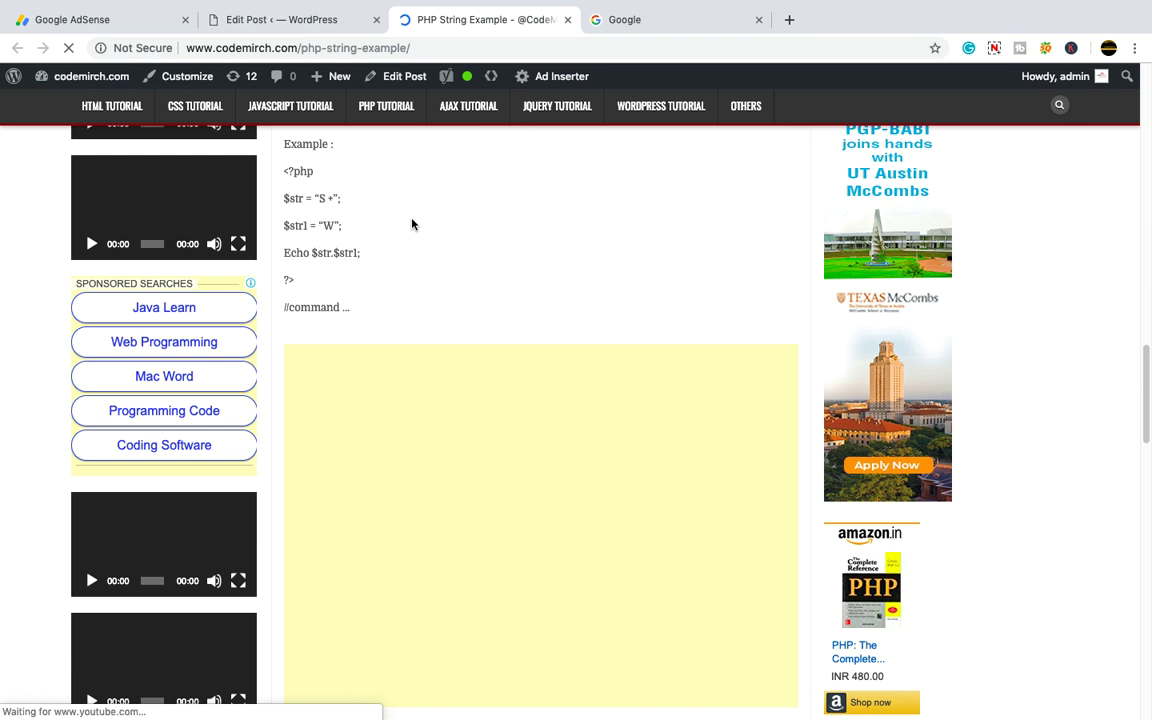
{"action": "left_click", "coordinate": [442, 48]}
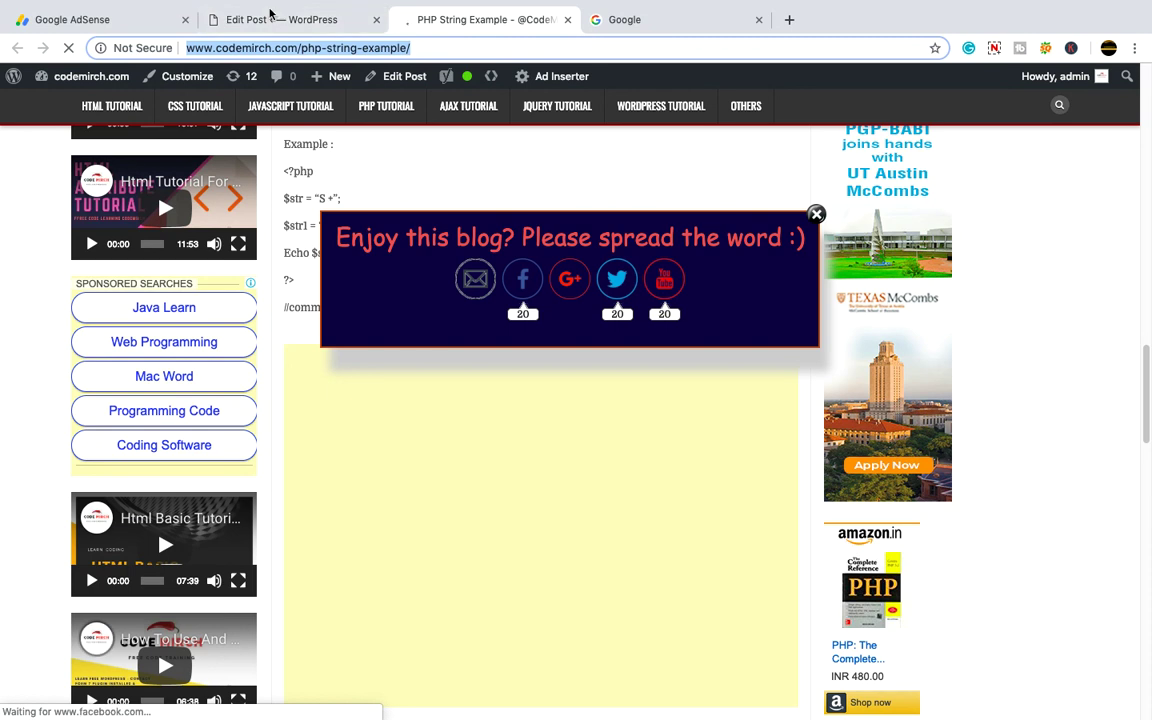
- Switch to the AdSense tab and read the note on how long the in-feed ad takes to appear
{"action": "left_click", "coordinate": [172, 16]}
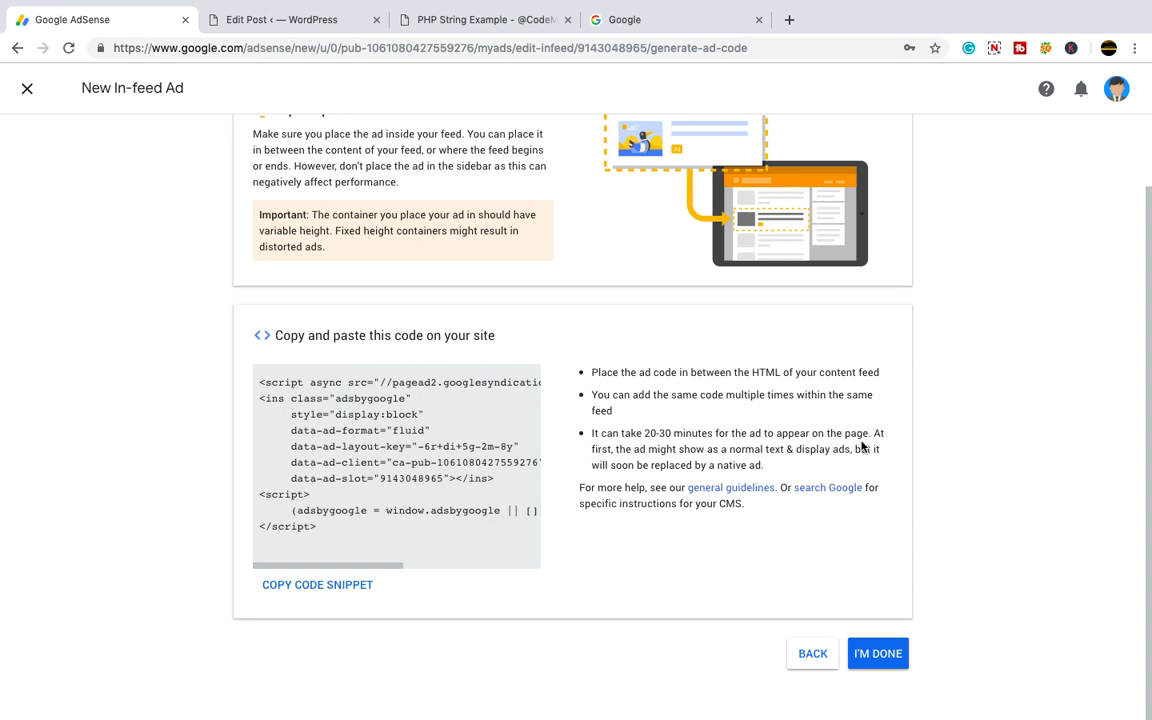
{"action": "left_click_drag", "start_coordinate": [712, 437], "coordinate": [645, 437]}
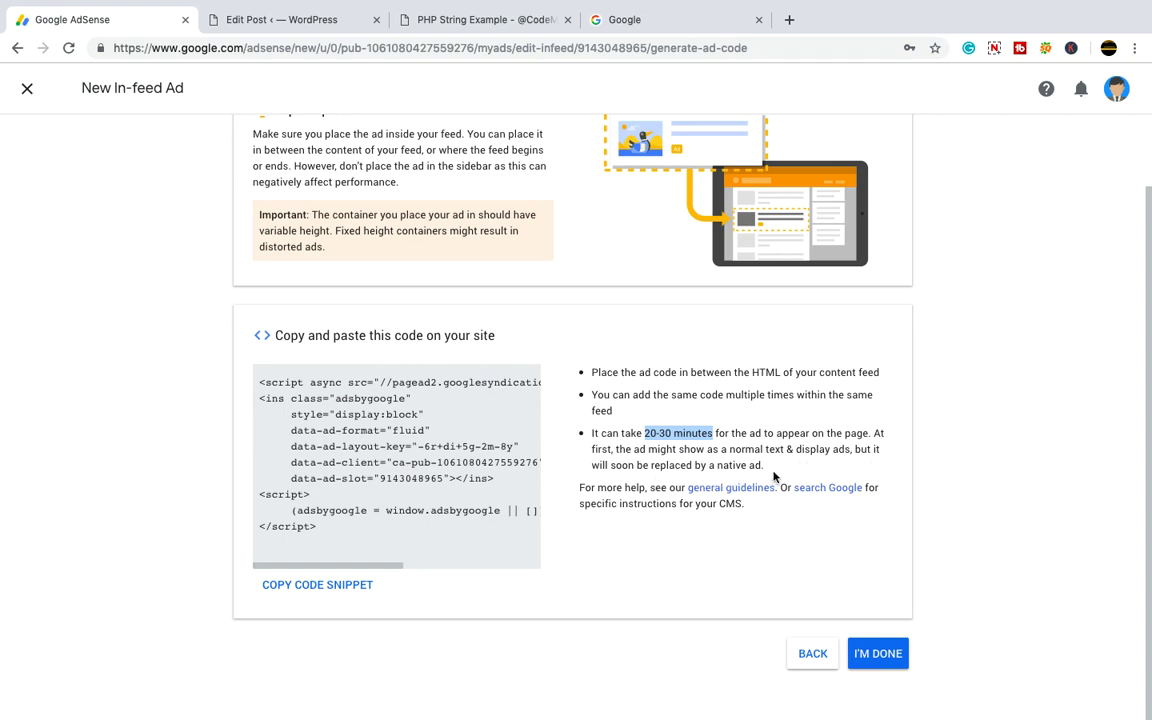
{"action": "left_click", "coordinate": [613, 437]}
{"action": "scroll", "coordinate": [606, 440], "scroll_direction": "up", "scroll_amount": 1}
{"action": "scroll", "coordinate": [599, 447], "scroll_direction": "down", "scroll_amount": 1}
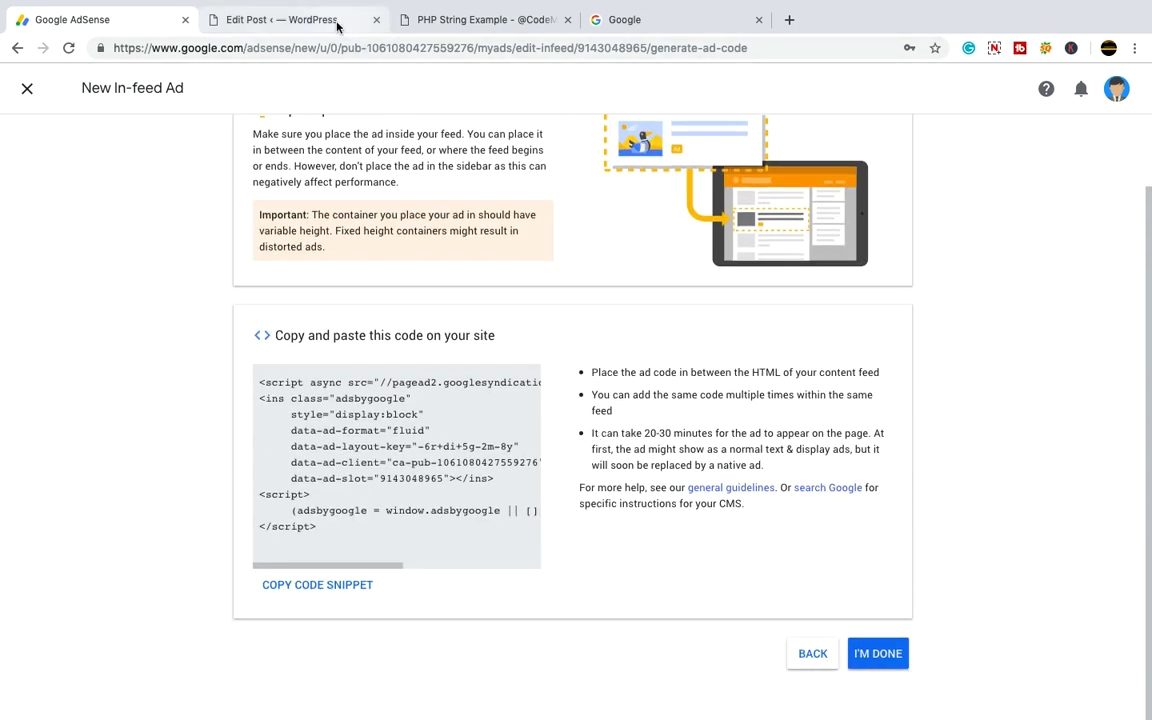
- Return to the live PHP String Example post and dismiss the social sharing popup covering its content
{"action": "left_click", "coordinate": [300, 20]}
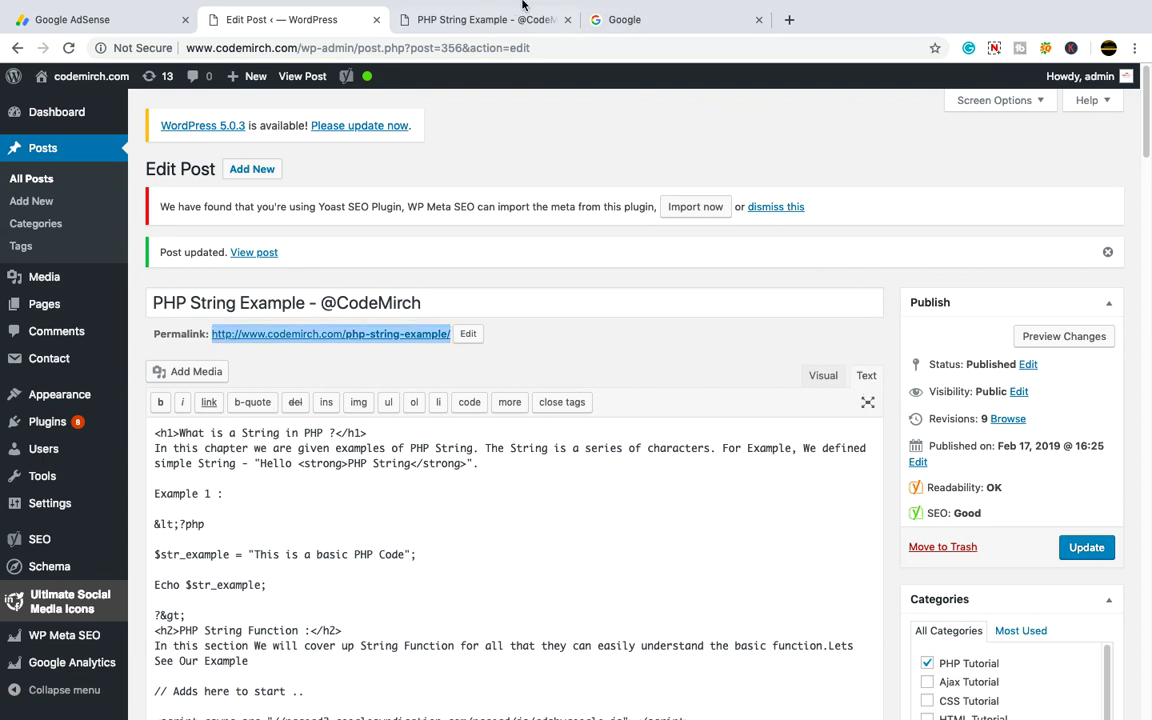
{"action": "left_click", "coordinate": [489, 19]}
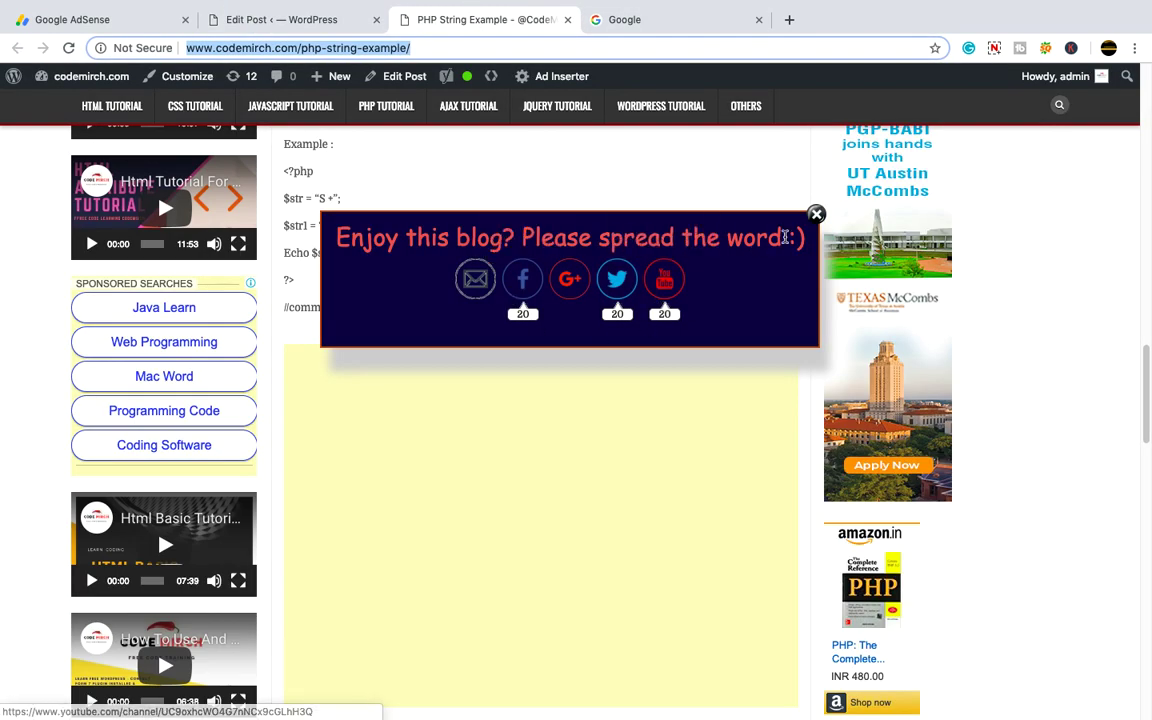
{"action": "scroll", "coordinate": [706, 228], "scroll_direction": "up", "scroll_amount": 5}
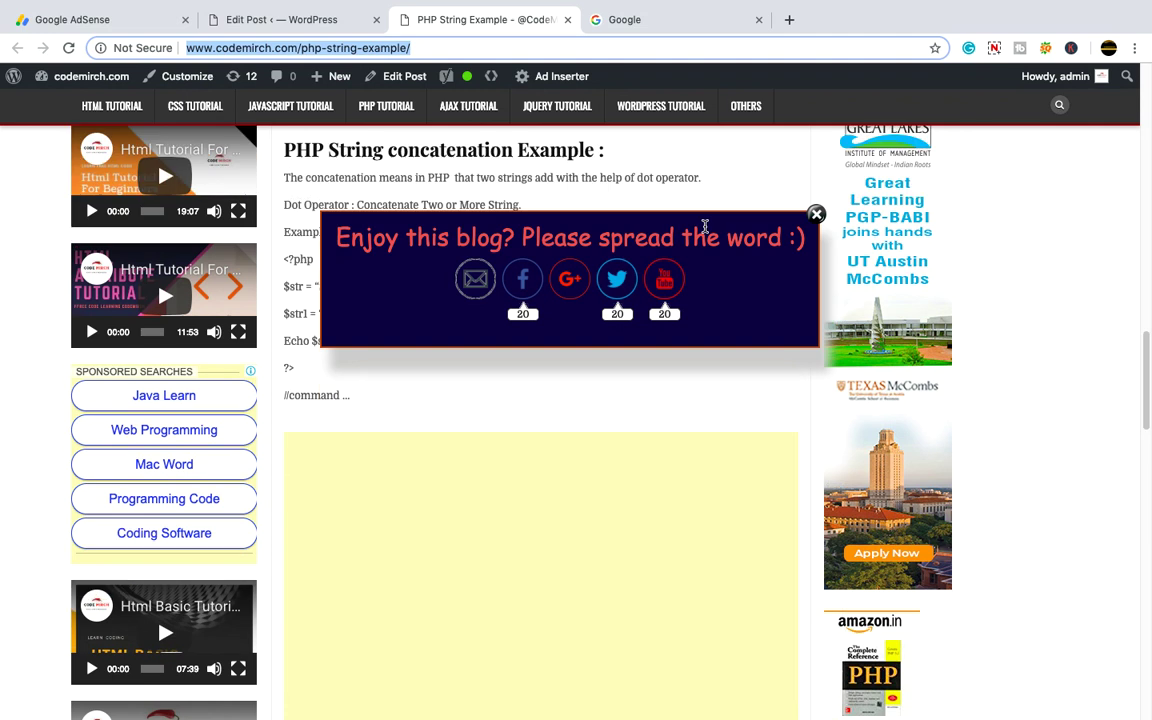
{"action": "left_click", "coordinate": [816, 215]}
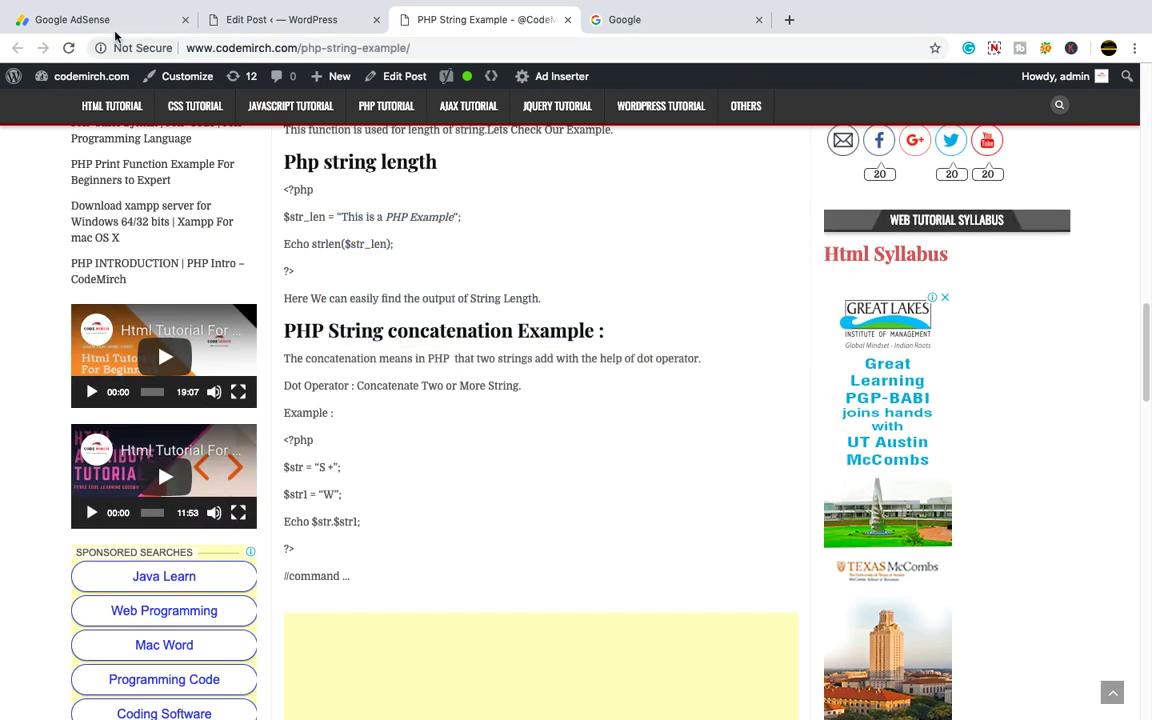
- Reload the live post once more and examine both in-feed ad slots, dismissing the sharing popup
{"action": "left_click", "coordinate": [67, 48]}
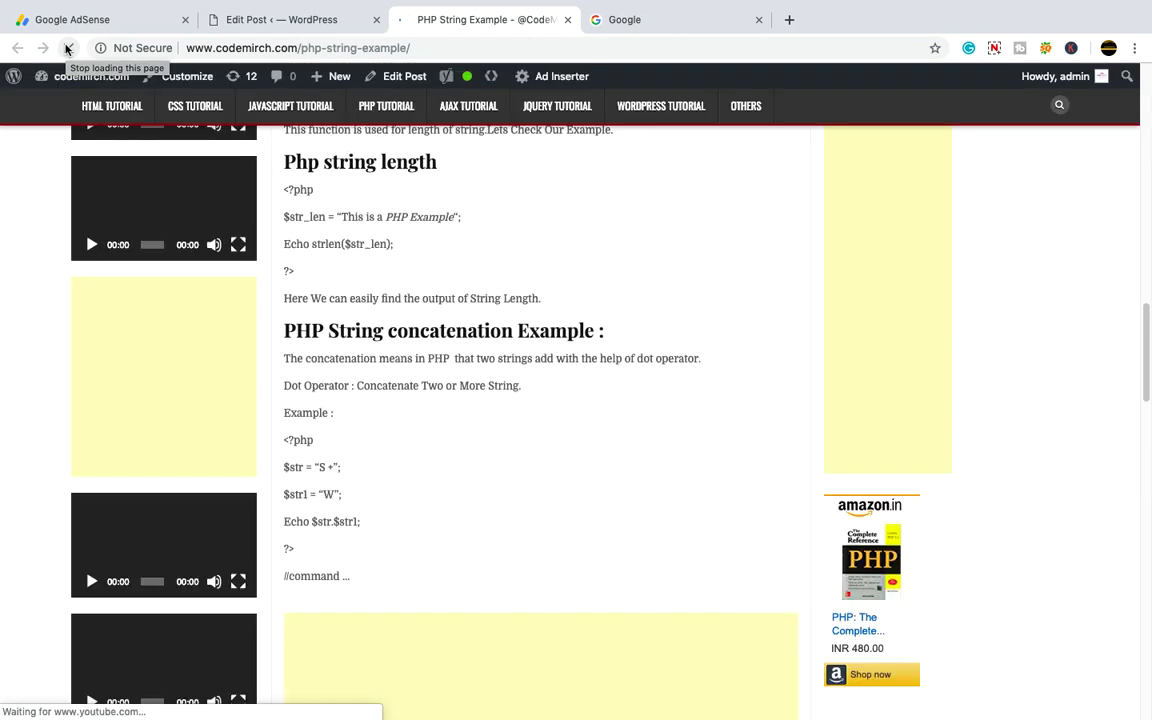
{"action": "scroll", "coordinate": [190, 195], "scroll_direction": "down", "scroll_amount": 6}
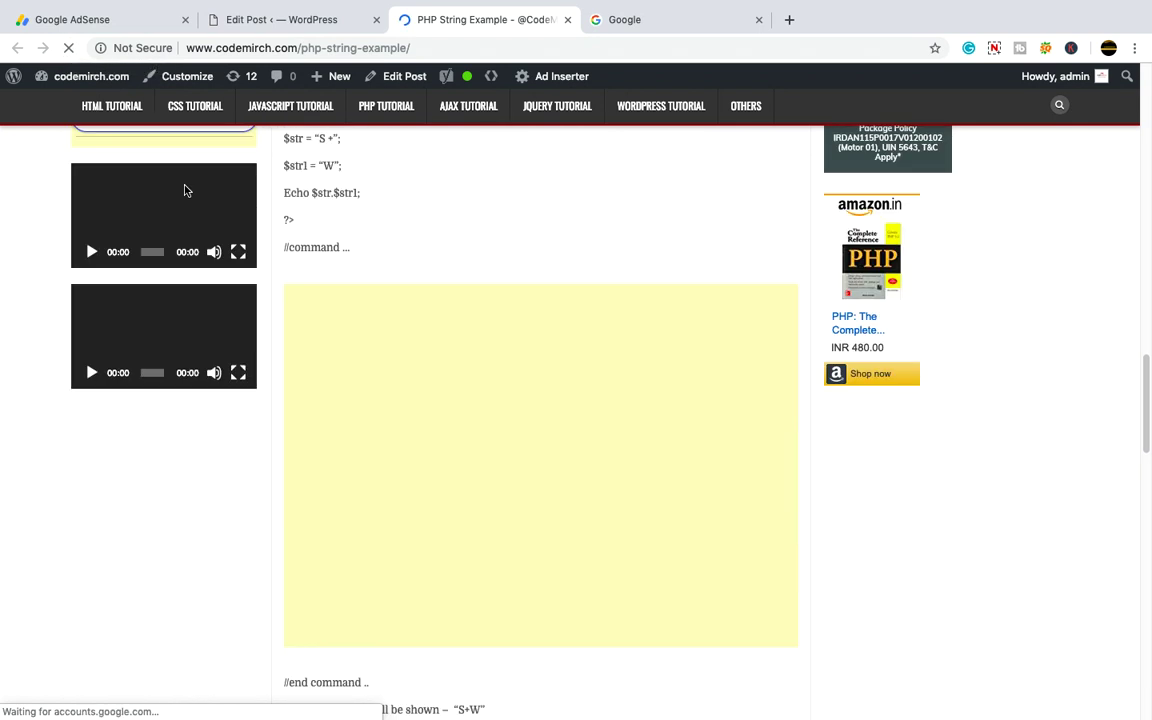
{"action": "scroll", "coordinate": [185, 190], "scroll_direction": "up", "scroll_amount": 11}
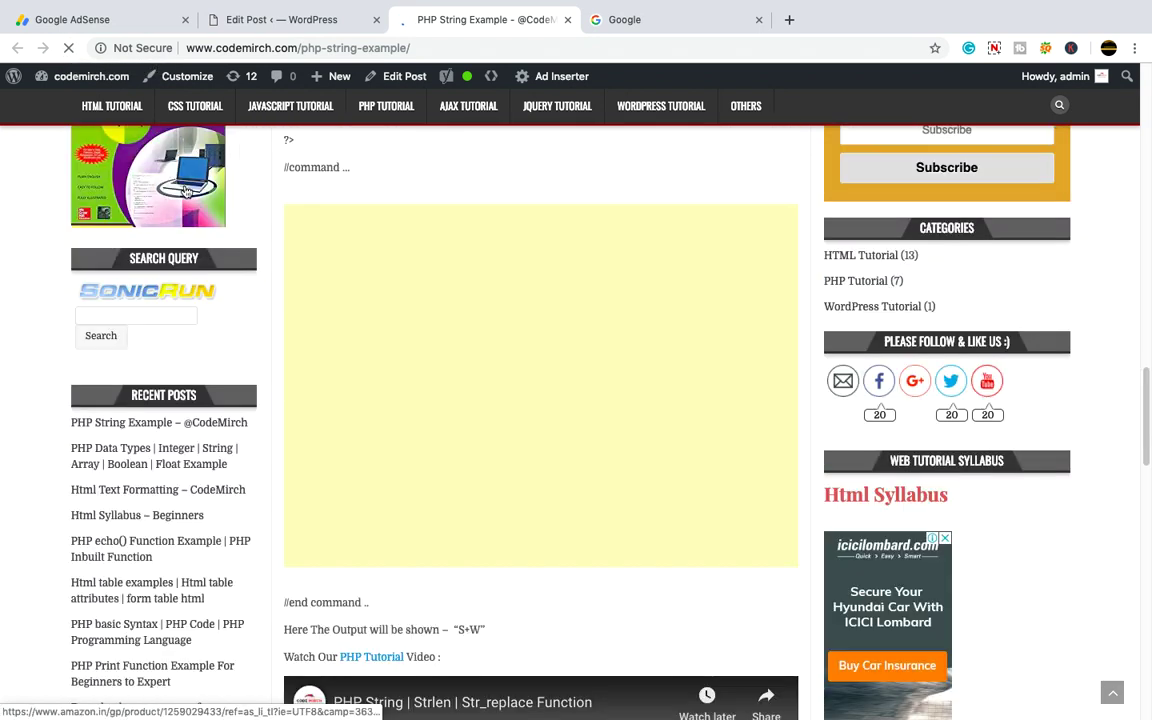
{"action": "scroll", "coordinate": [185, 191], "scroll_direction": "up", "scroll_amount": 7}
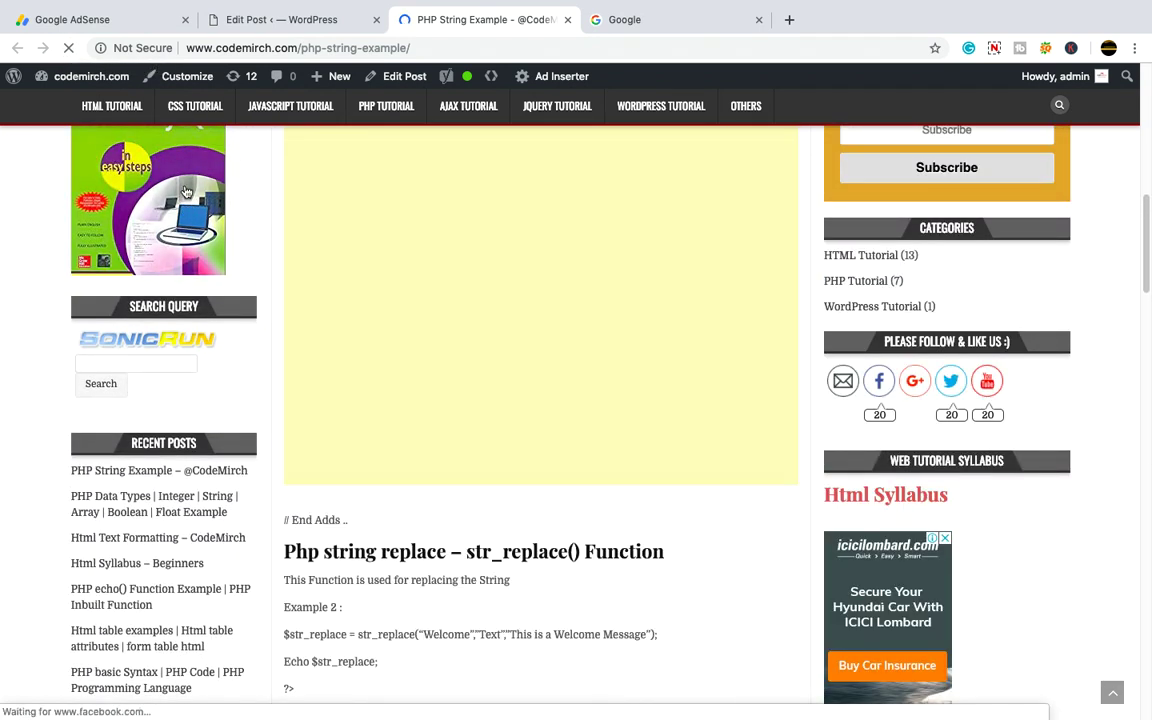
{"action": "scroll", "coordinate": [185, 191], "scroll_direction": "down", "scroll_amount": 3}
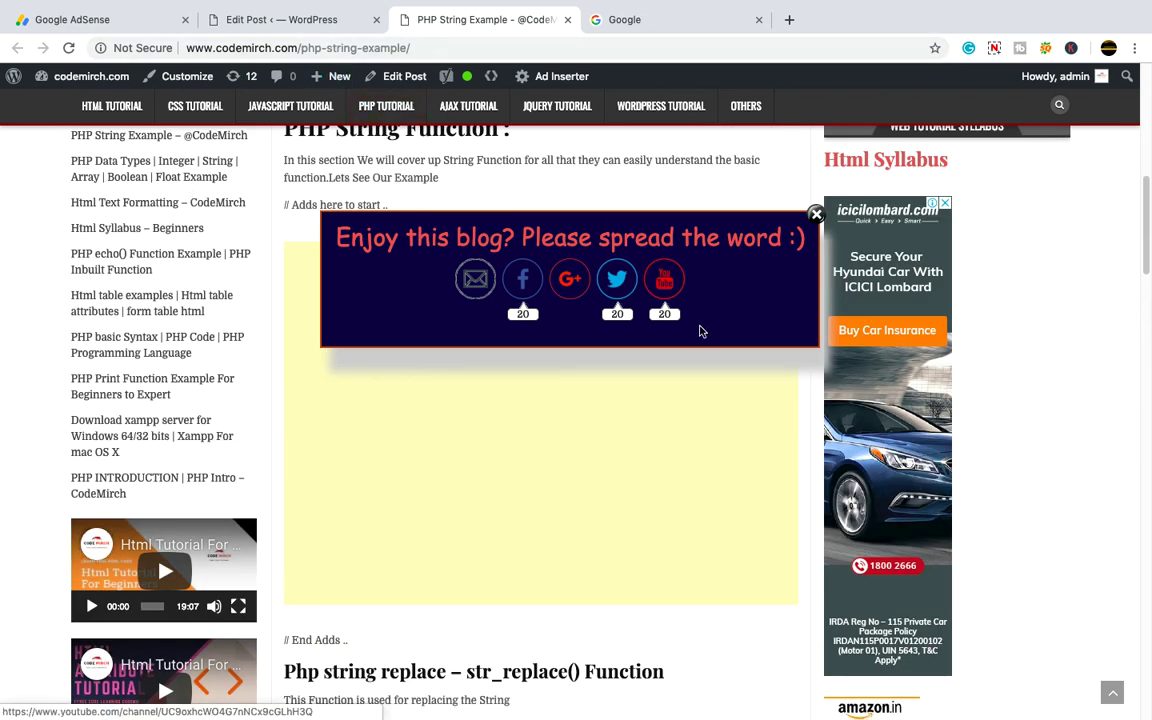
{"action": "scroll", "coordinate": [700, 329], "scroll_direction": "up", "scroll_amount": 1}
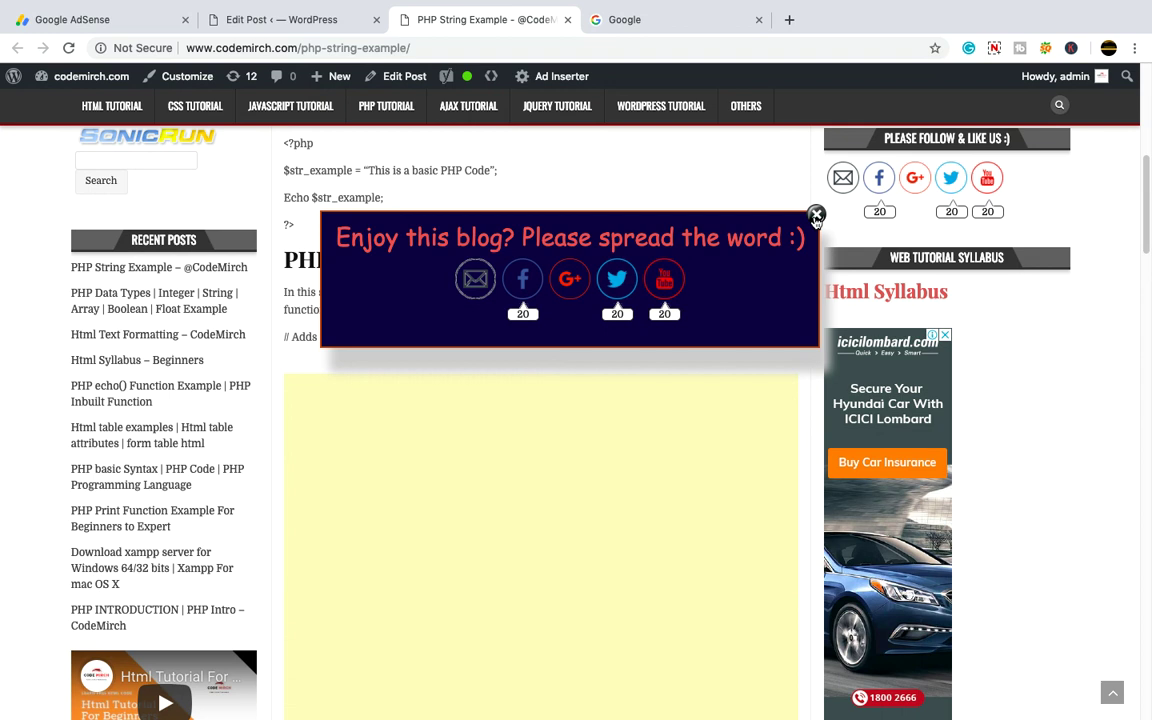
{"action": "left_click", "coordinate": [731, 203]}
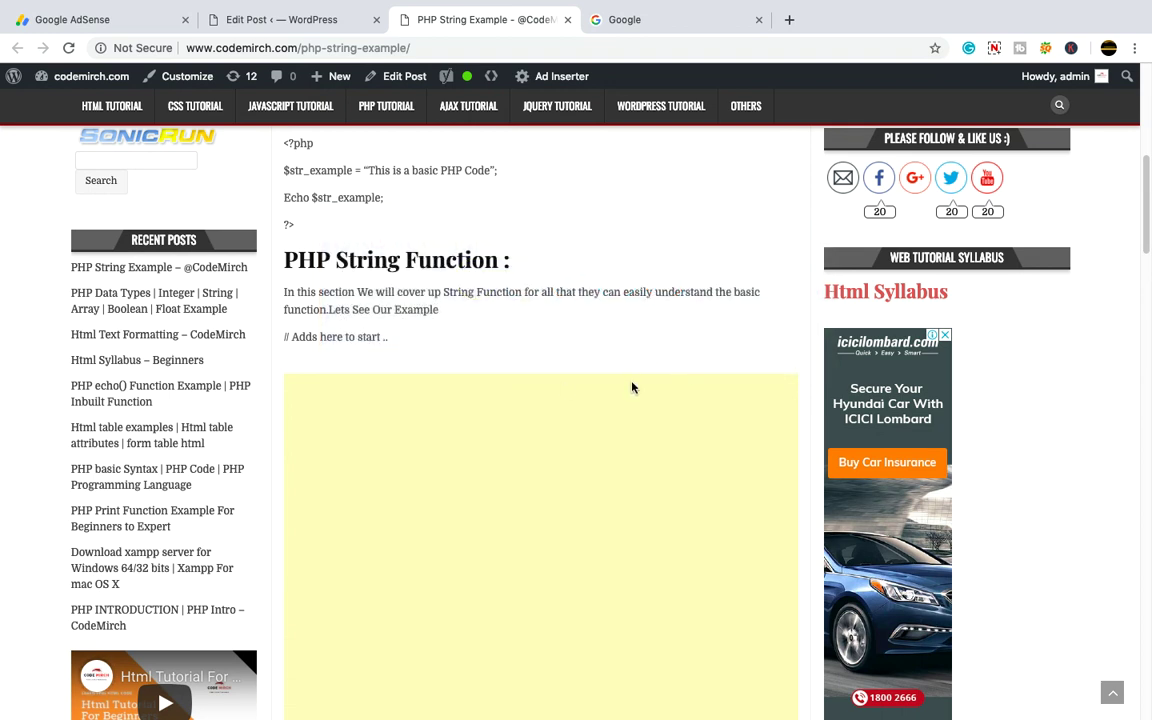
{"action": "scroll", "coordinate": [632, 387], "scroll_direction": "down", "scroll_amount": 1}
{"action": "scroll", "coordinate": [632, 387], "scroll_direction": "down", "scroll_amount": 6}
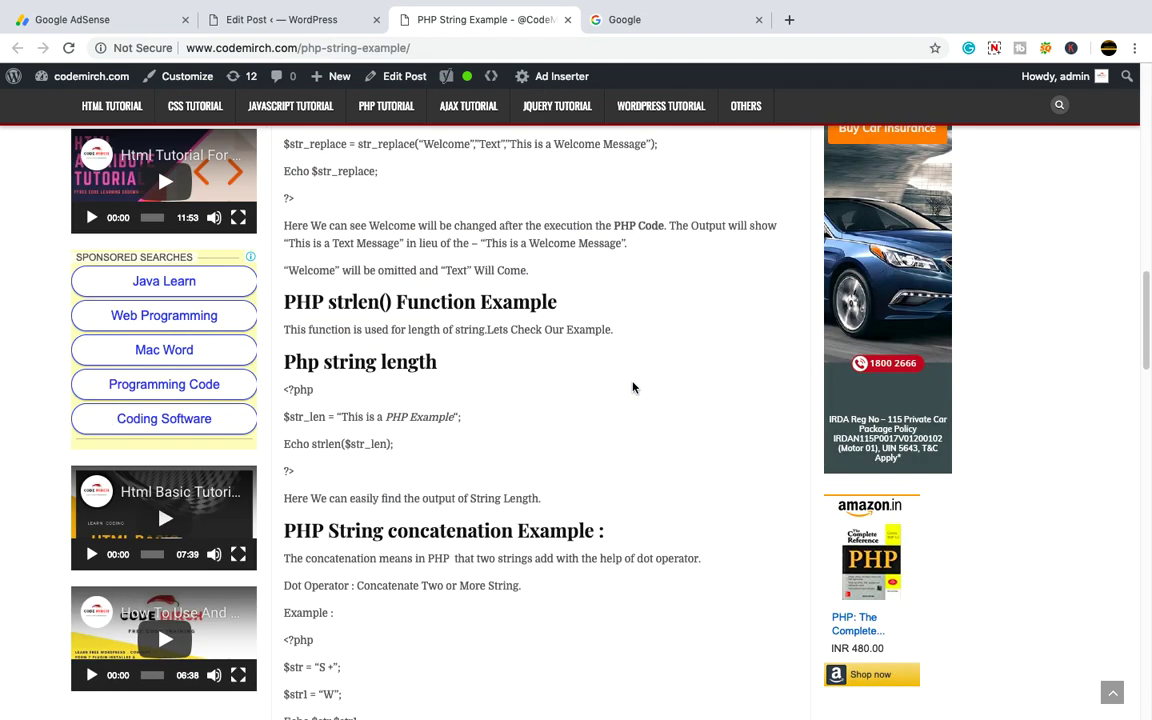
{"action": "scroll", "coordinate": [632, 387], "scroll_direction": "up", "scroll_amount": 7}
{"action": "scroll", "coordinate": [633, 390], "scroll_direction": "up", "scroll_amount": 1}
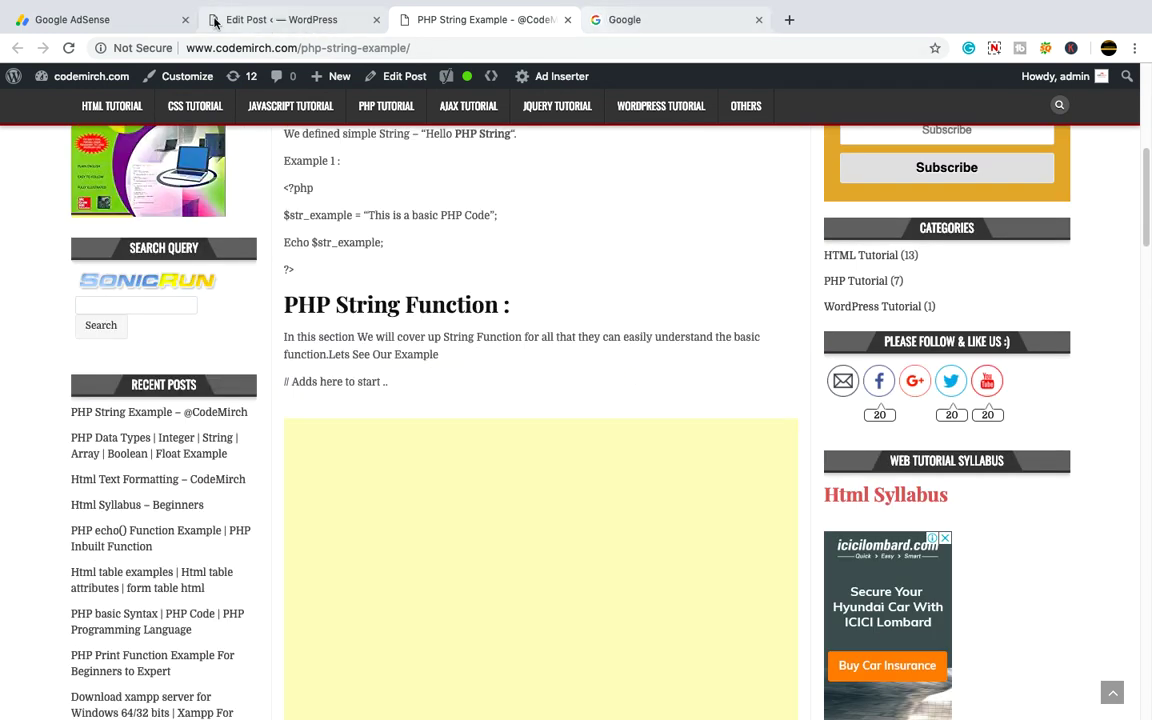
- Review the generated in-feed ad code in AdSense and finish the ad unit setup
{"action": "left_click", "coordinate": [110, 19]}
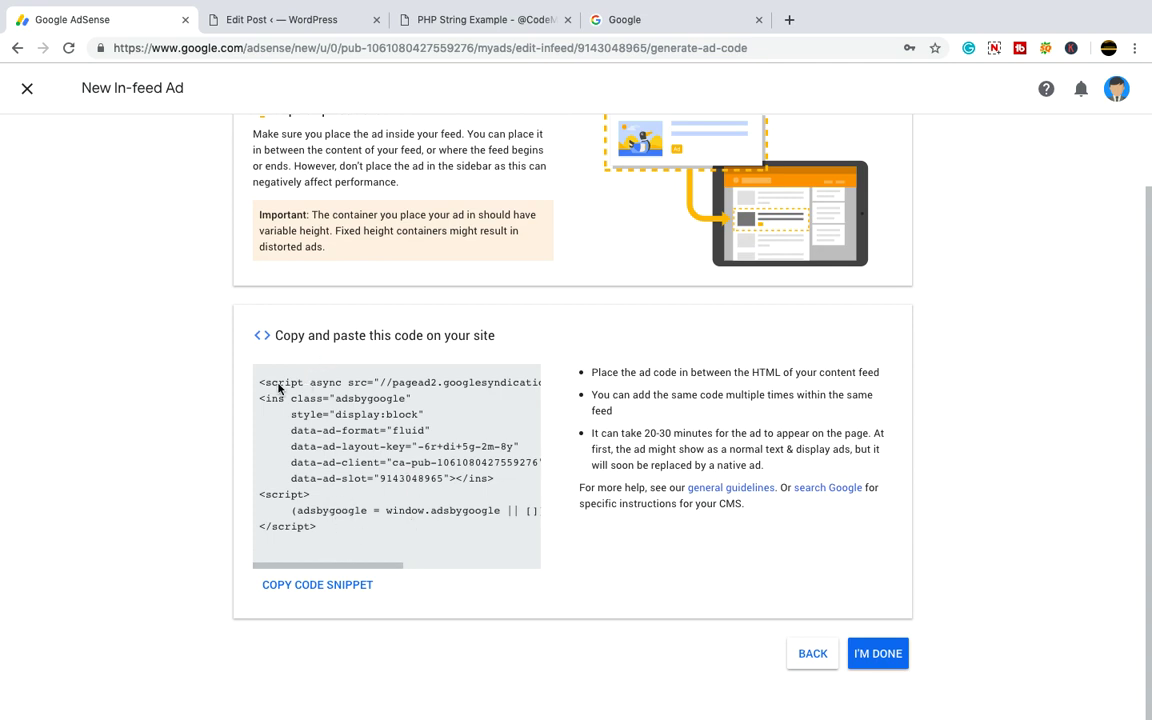
{"action": "left_click_drag", "start_coordinate": [258, 385], "coordinate": [335, 551]}
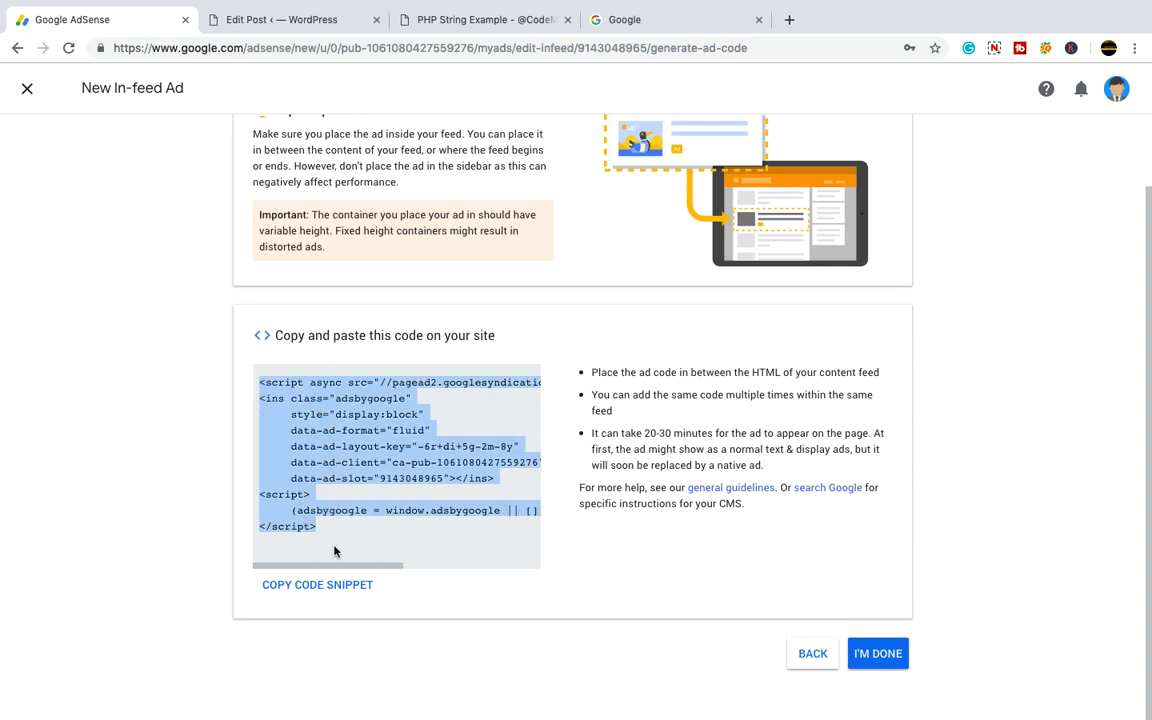
{"action": "left_click", "coordinate": [473, 413]}
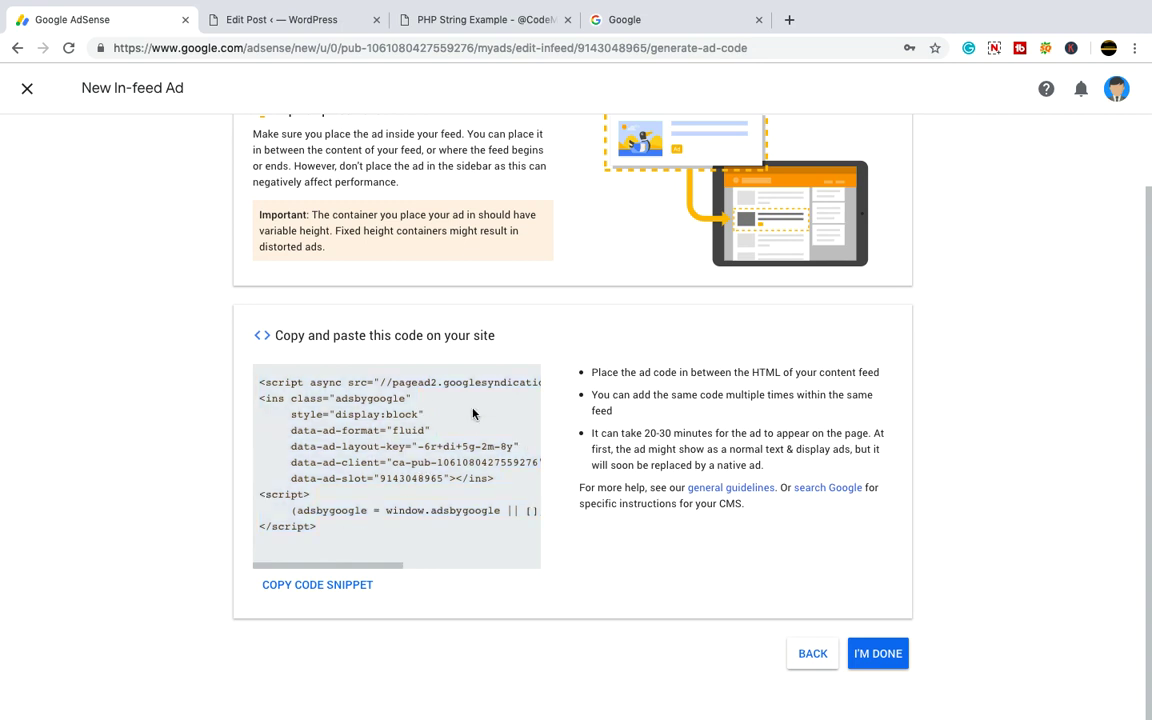
{"action": "left_click", "coordinate": [878, 656]}
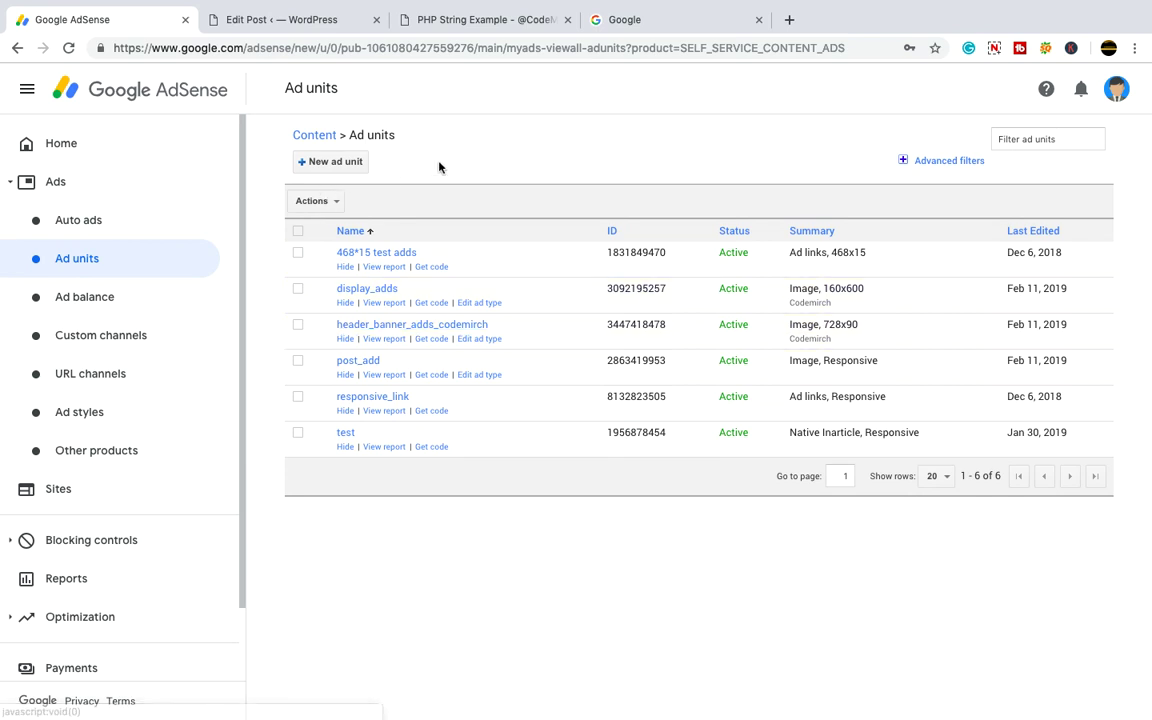
- Refresh the ad units list, review the placement code of the Changes_add_unit_for_friend in-feed ad, and close its editor
{"action": "left_click", "coordinate": [68, 47]}
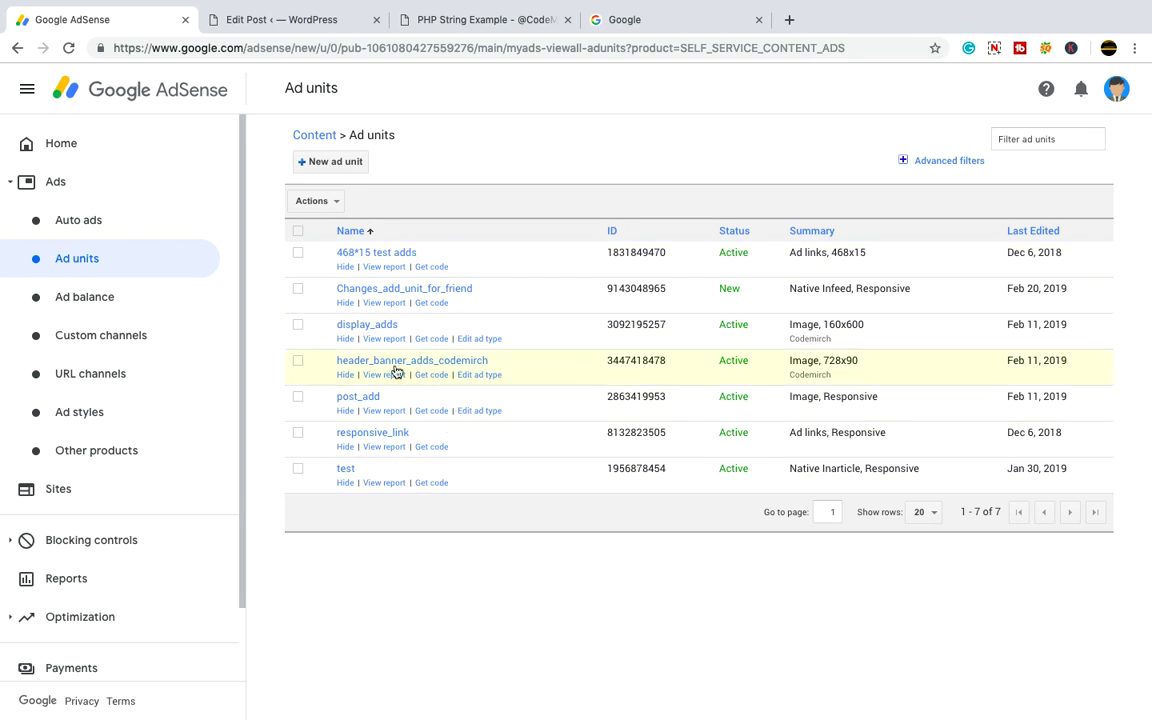
{"action": "left_click", "coordinate": [434, 303]}
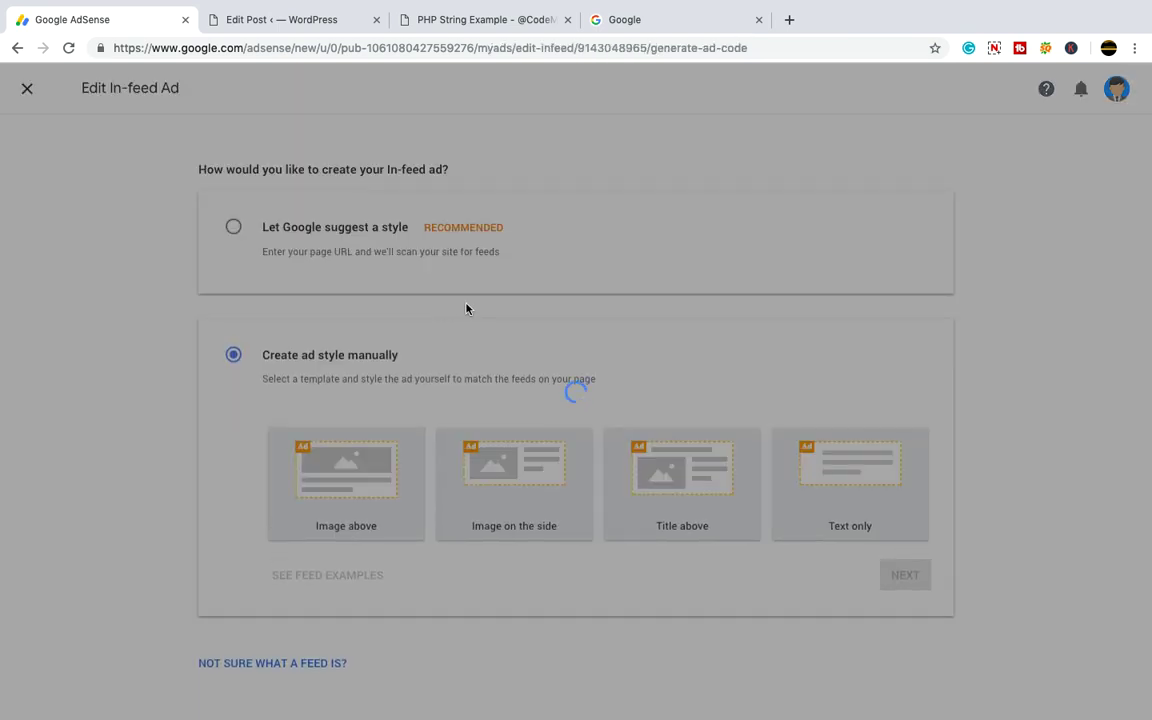
{"action": "scroll", "coordinate": [410, 527], "scroll_direction": "down", "scroll_amount": 2}
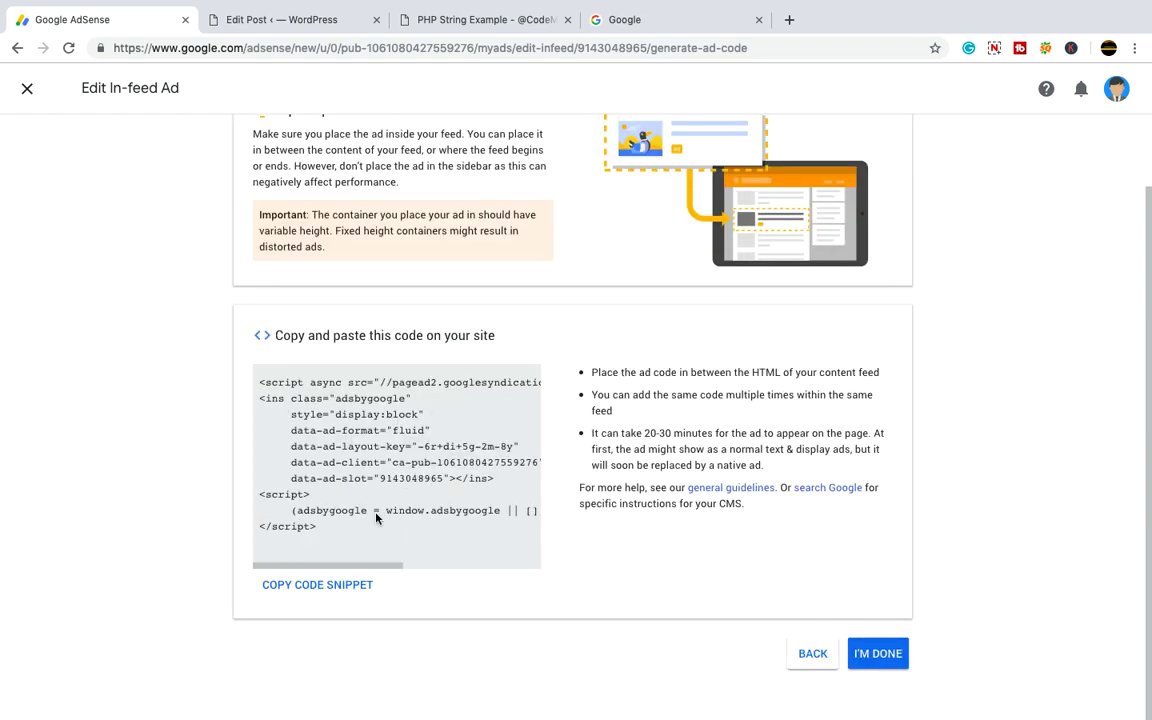
{"action": "scroll", "coordinate": [348, 525], "scroll_direction": "up", "scroll_amount": 2}
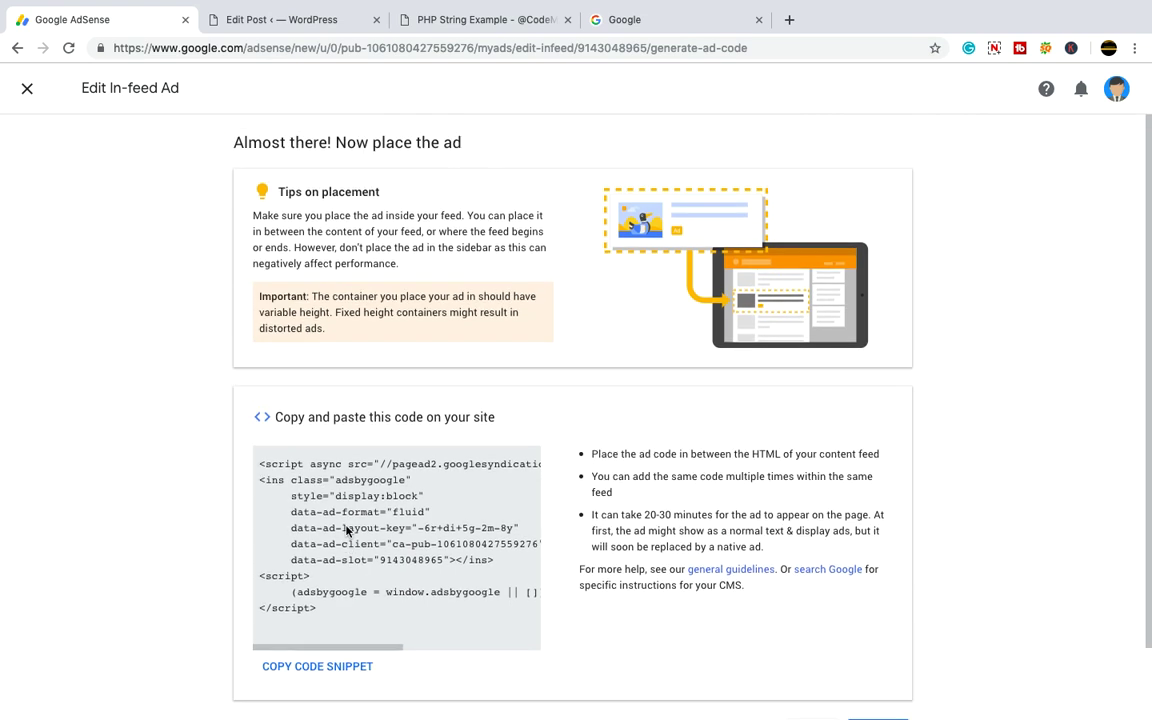
{"action": "scroll", "coordinate": [347, 530], "scroll_direction": "down", "scroll_amount": 1}
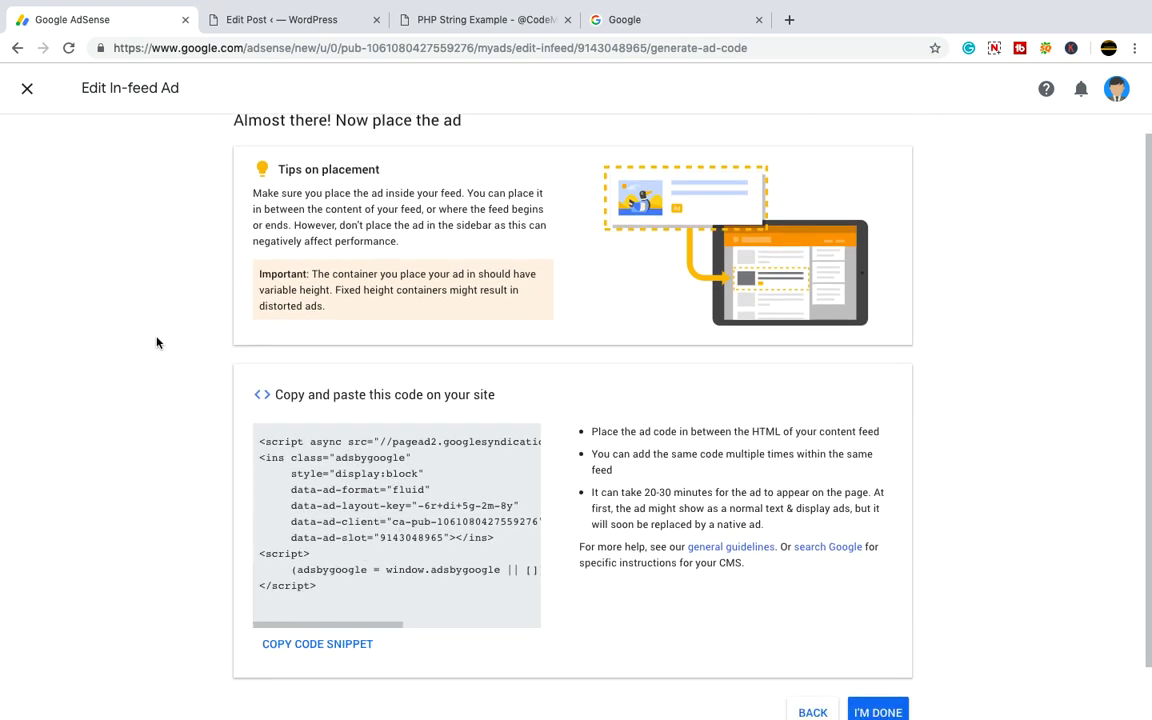
{"action": "left_click", "coordinate": [27, 90]}
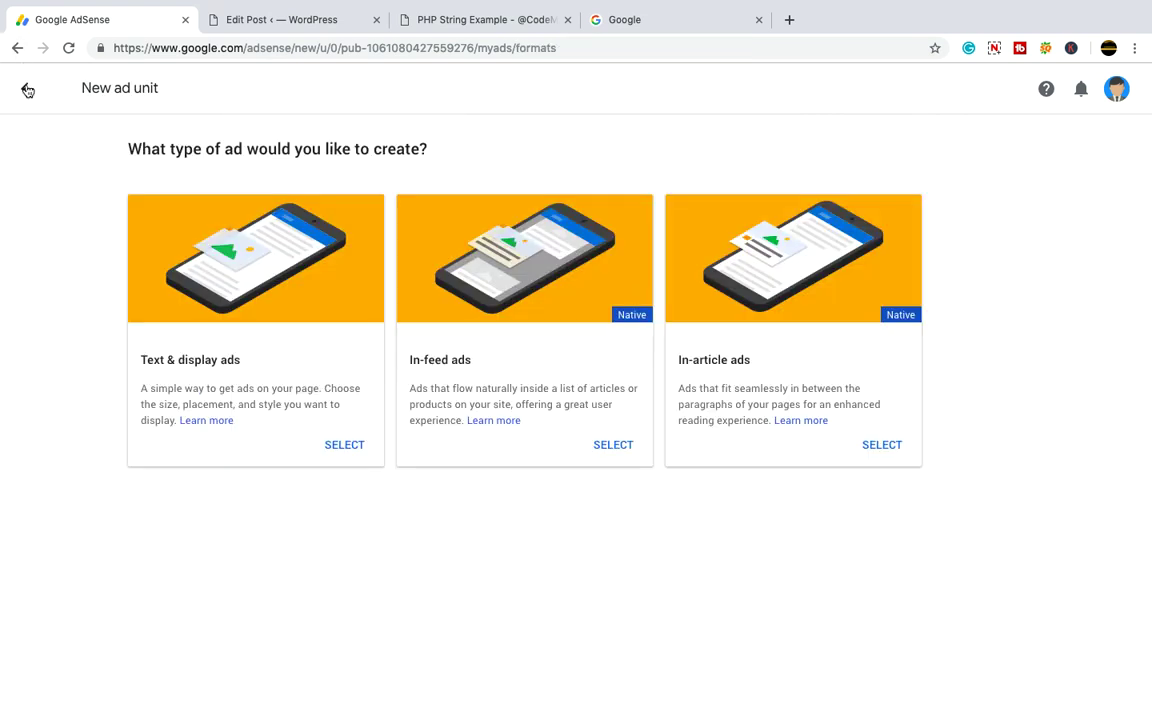